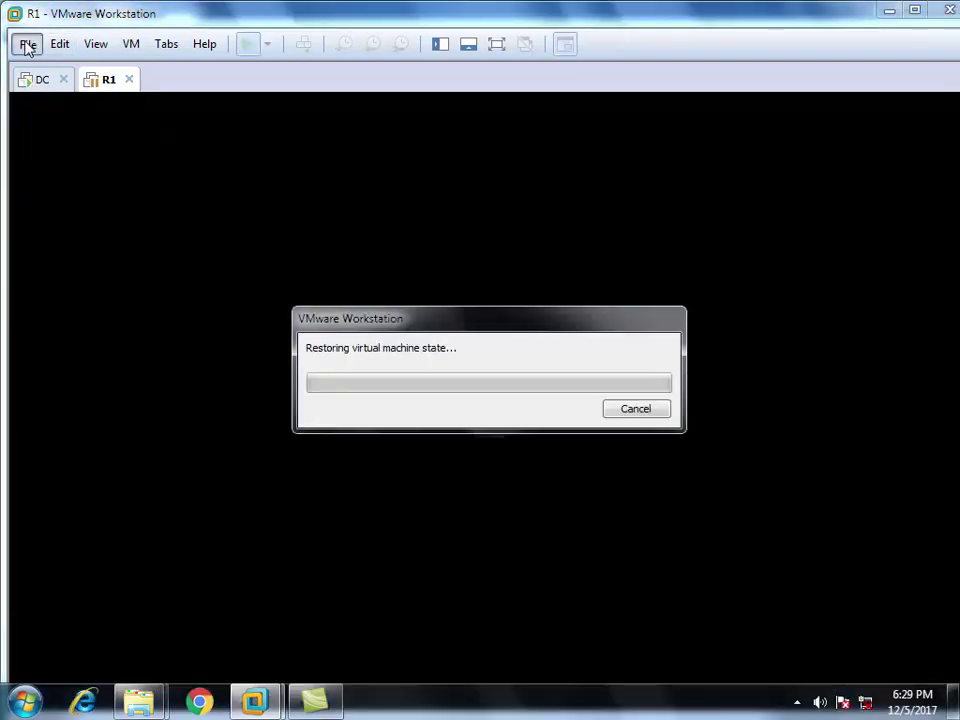
# Open the R2 virtual machine from Training-2\R2\Server.vmx
pyautogui.click(27, 44)
pyautogui.click(65, 108)
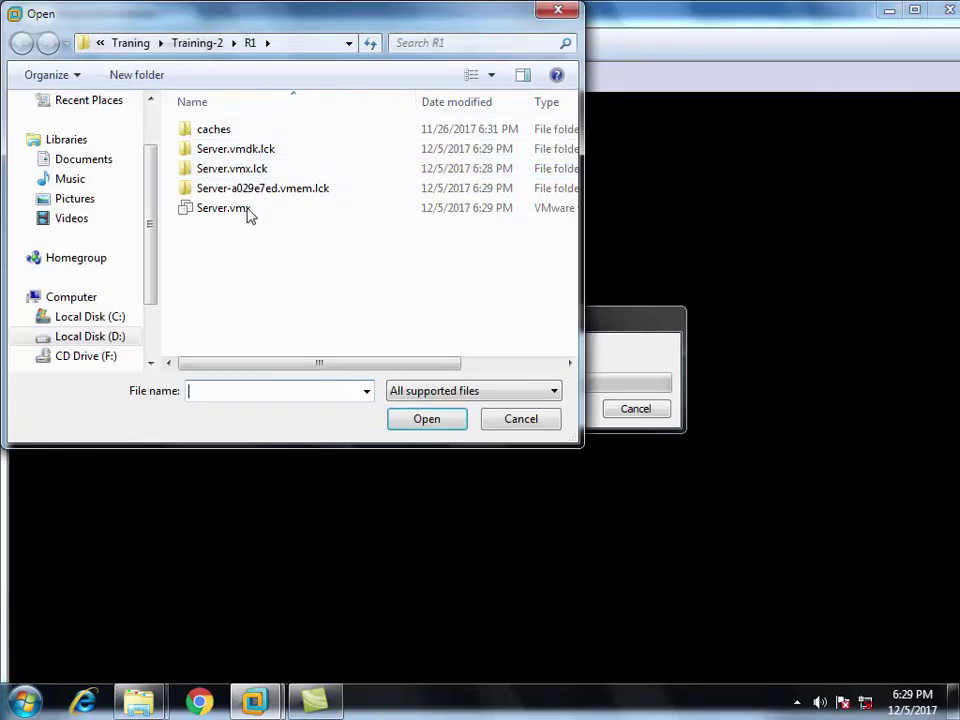
pyautogui.click(195, 44)
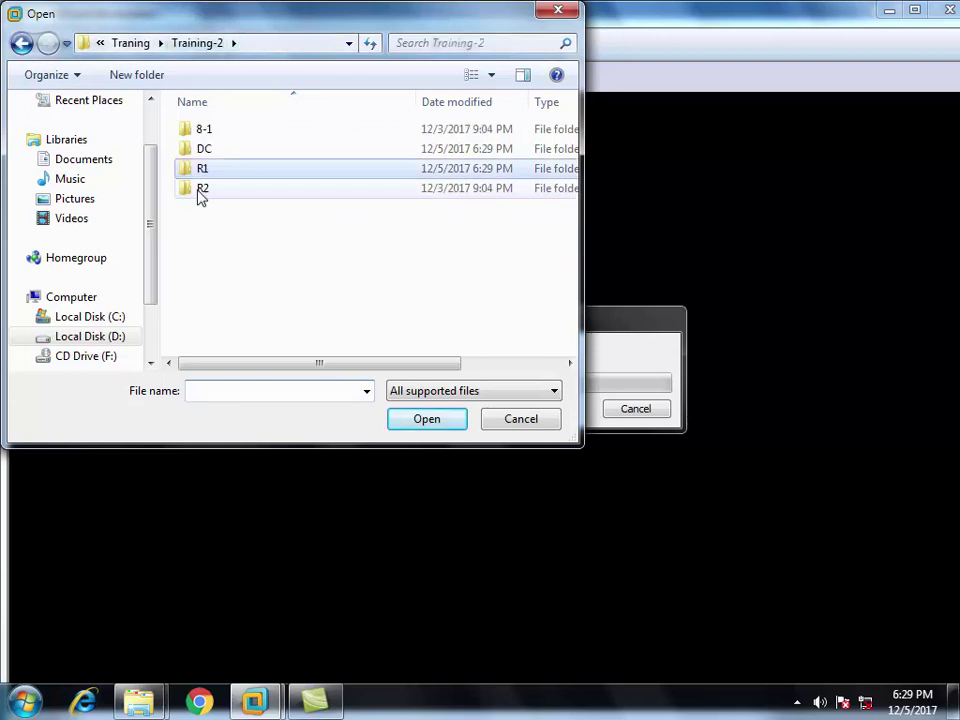
pyautogui.doubleClick(201, 189)
pyautogui.click(215, 150)
pyautogui.click(425, 419)
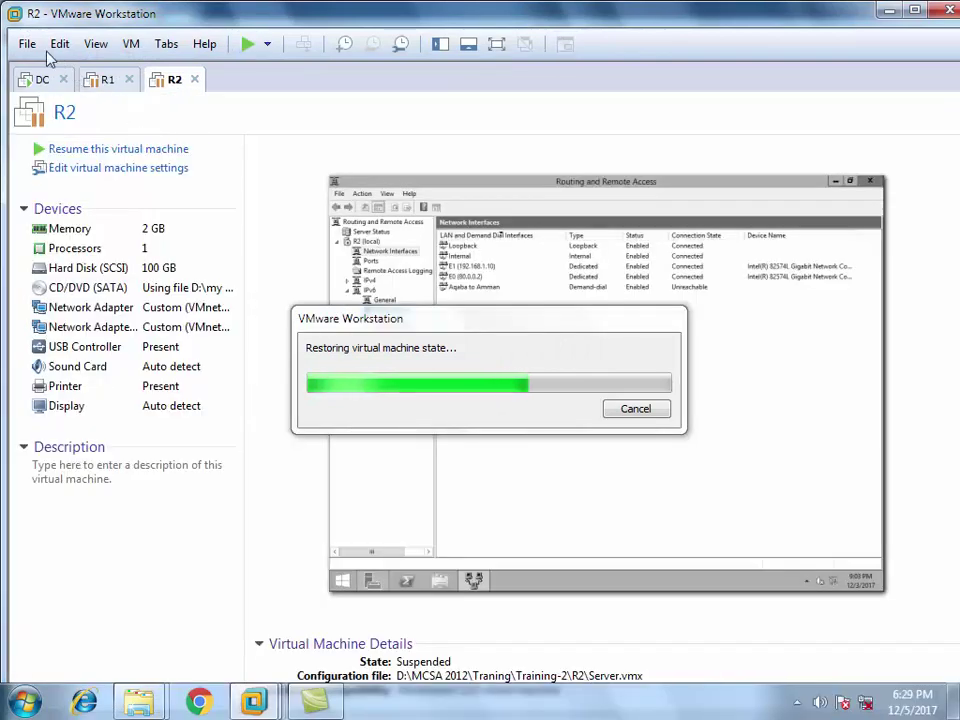
# Open the Client machine from Training-2\8-1\Windows 8.vmx and return to R2
pyautogui.click(28, 45)
pyautogui.click(77, 112)
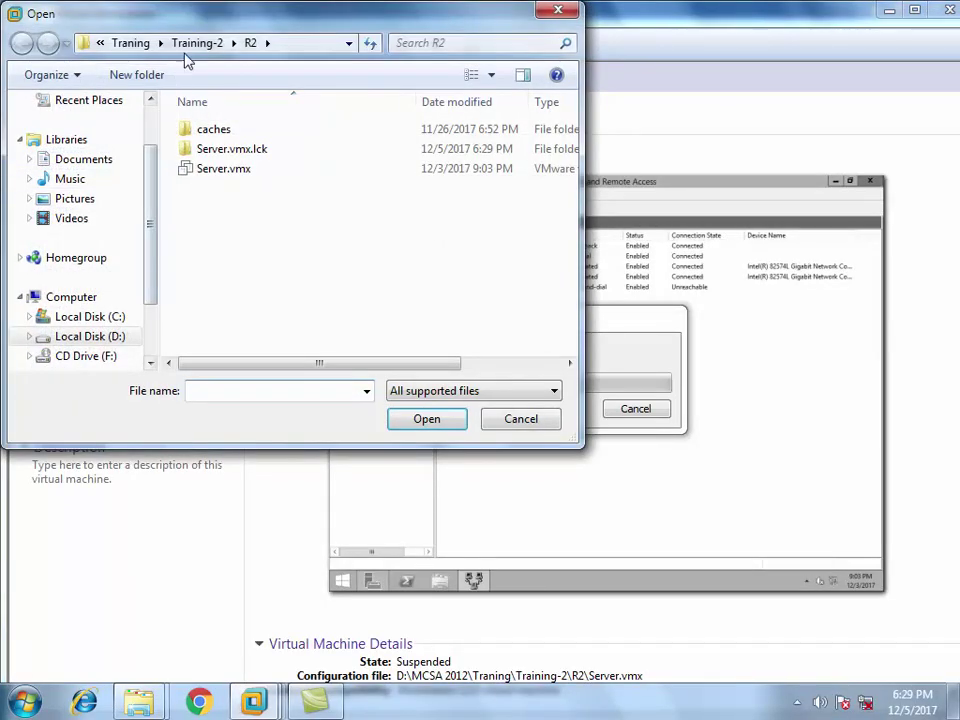
pyautogui.click(197, 43)
pyautogui.doubleClick(199, 132)
pyautogui.click(205, 150)
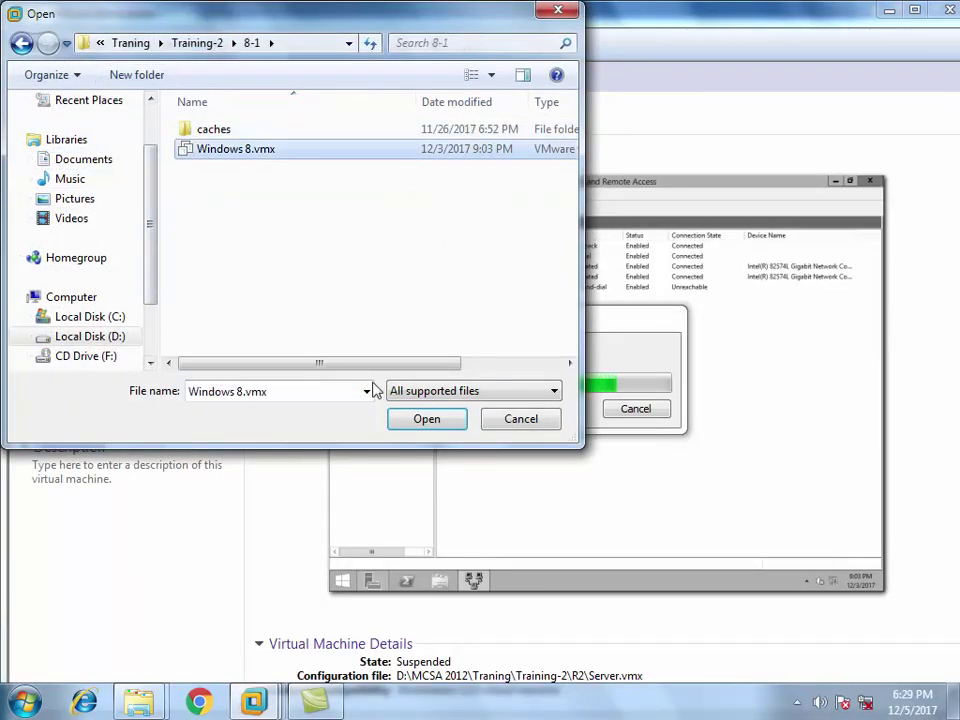
pyautogui.click(426, 420)
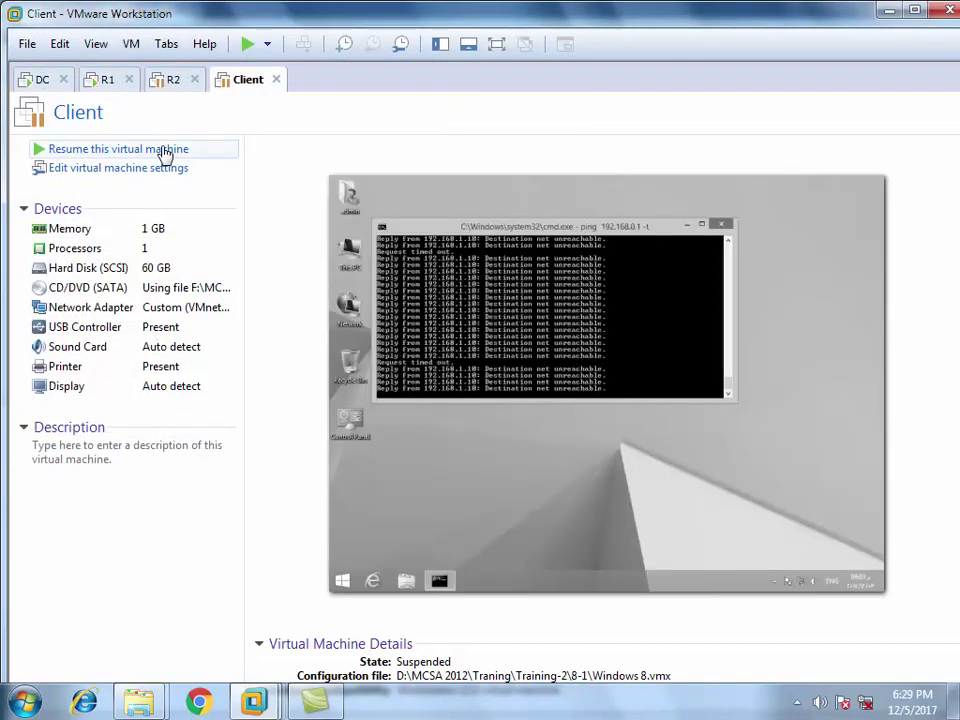
pyautogui.click(170, 80)
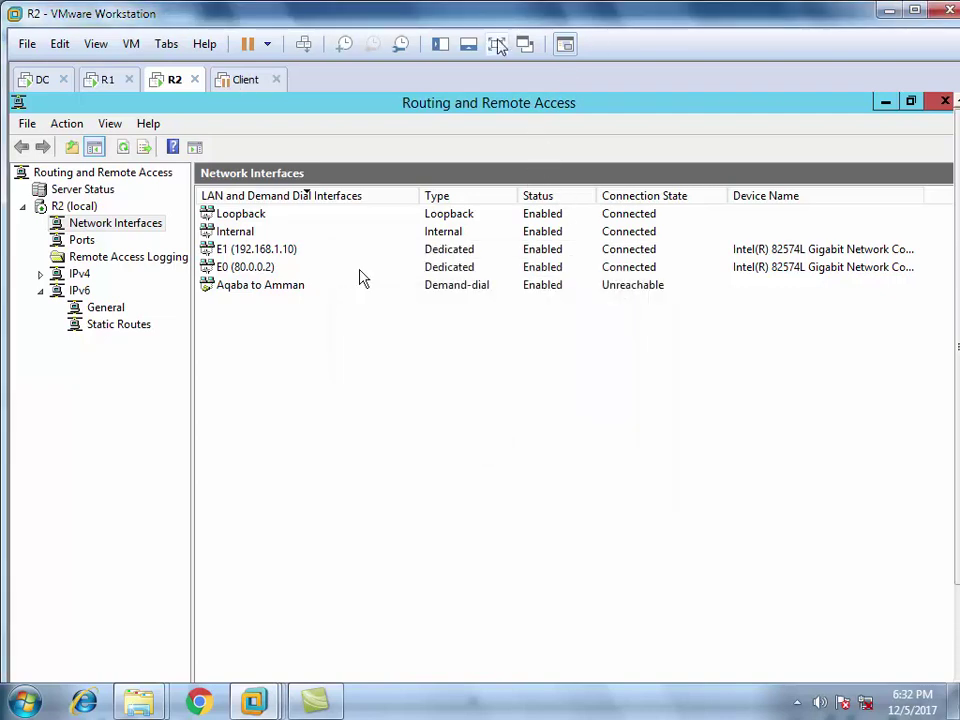
# Resume the Client, refresh R2's Network Interfaces so Aqaba to Amman shows Disconnected, go full screen
pyautogui.click(245, 79)
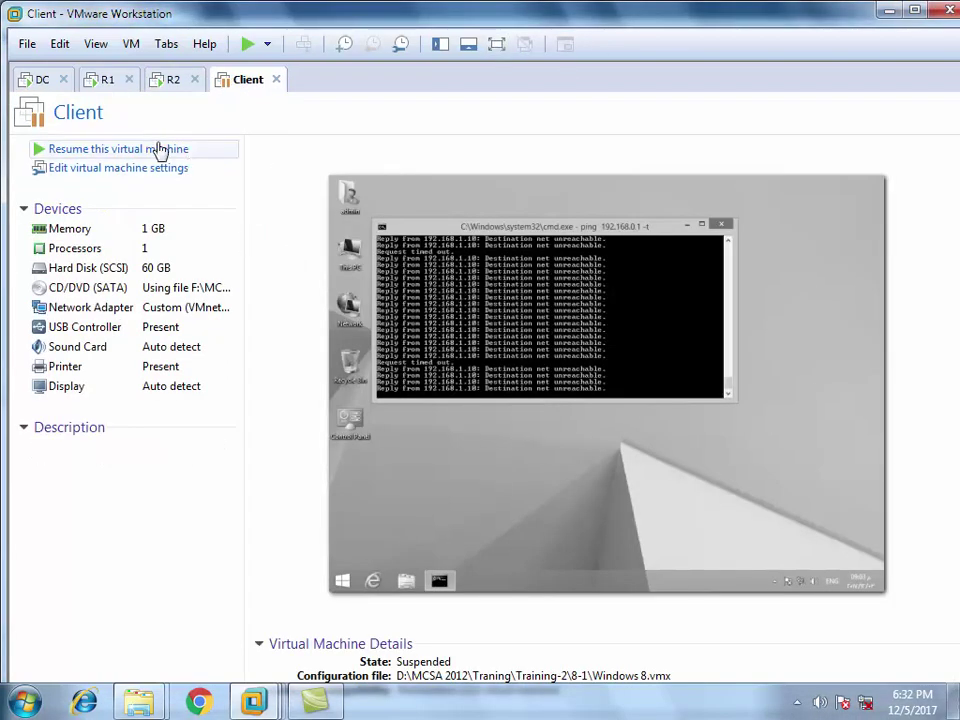
pyautogui.click(158, 149)
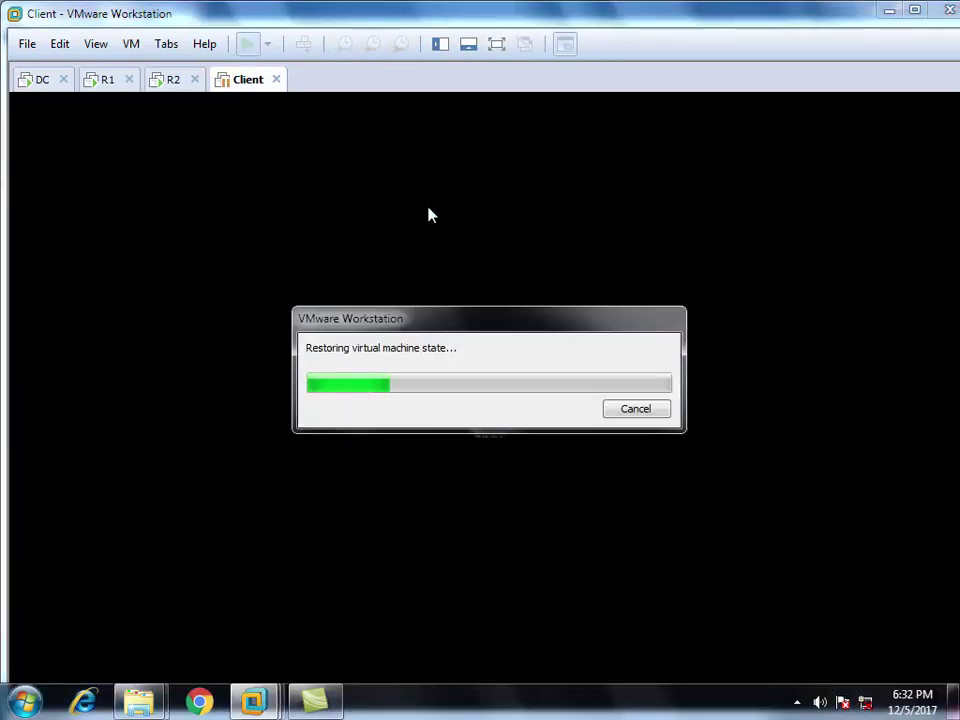
pyautogui.click(170, 82)
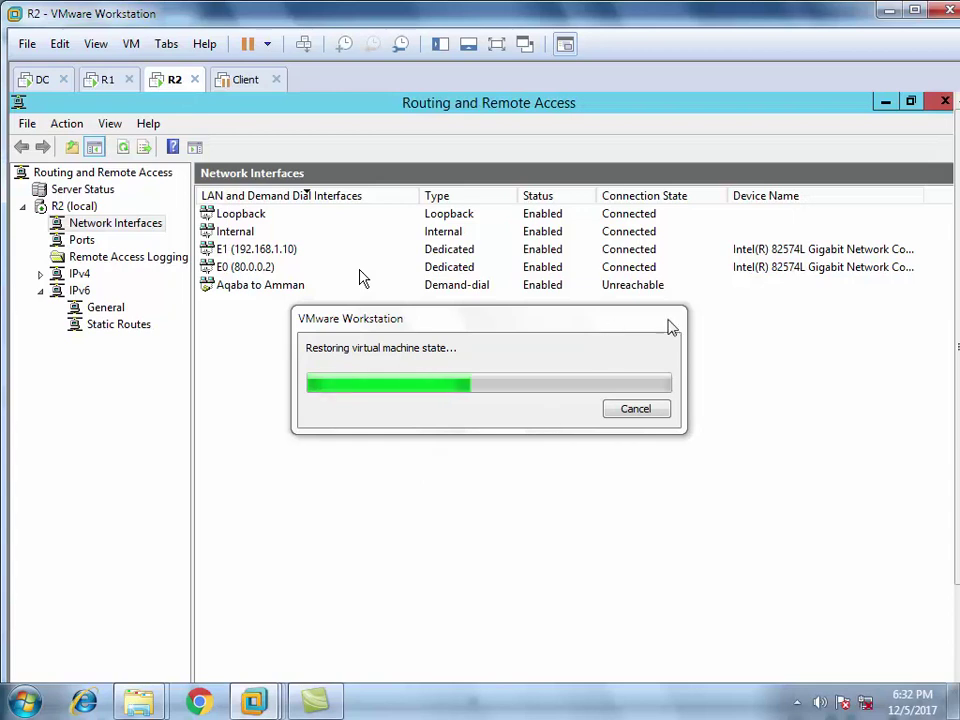
pyautogui.rightClick(491, 504)
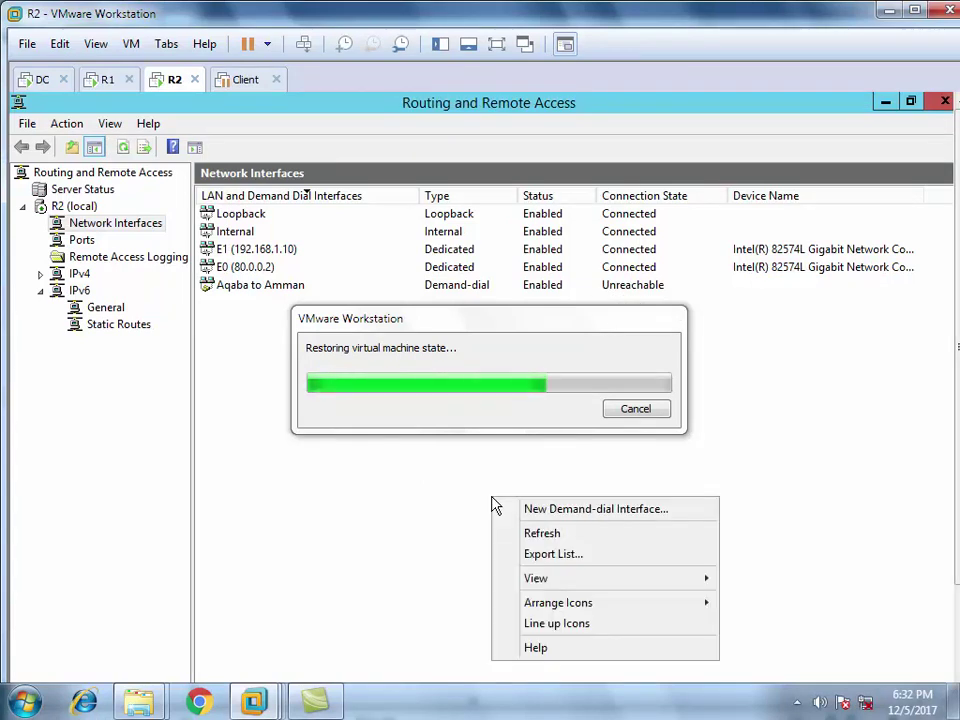
pyautogui.click(537, 533)
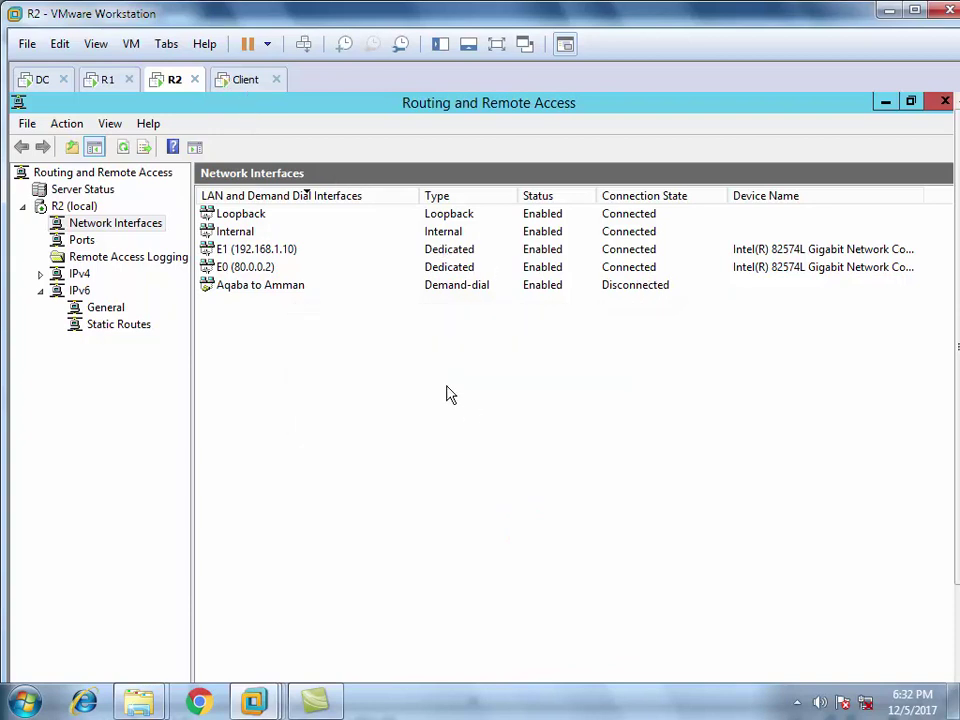
pyautogui.click(496, 44)
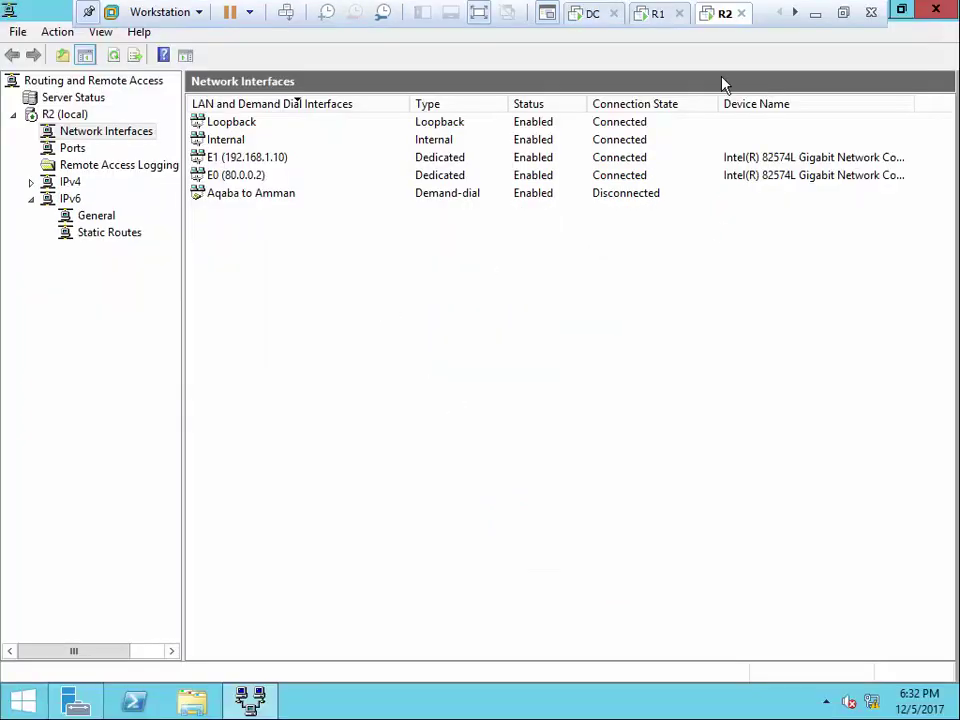
pyautogui.click(795, 13)
# Watch the Client's ping to 192.168.0.1 return Destination net unreachable, then exit full screen
pyautogui.click(724, 13)
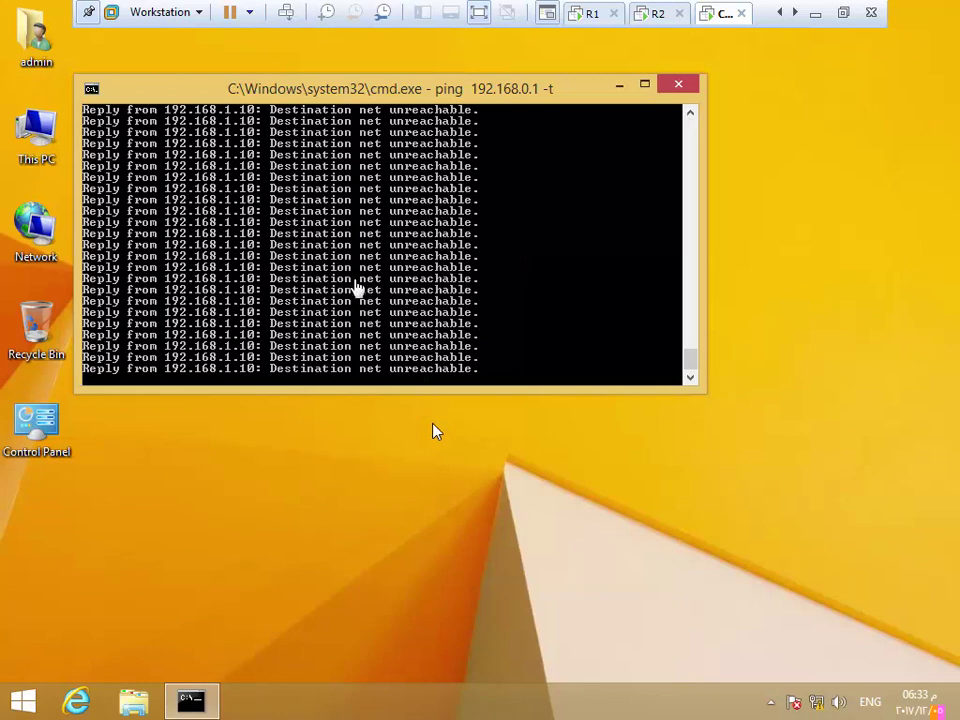
pyautogui.click(479, 13)
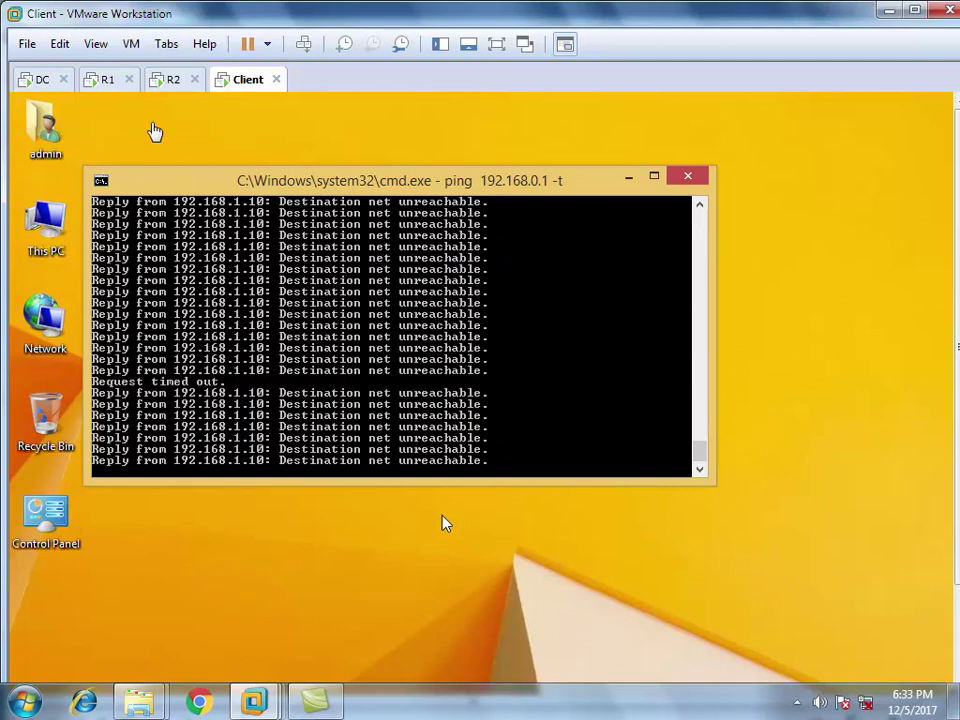
# Close R1's Windows Firewall window and return Server Manager to the Dashboard
pyautogui.click(104, 80)
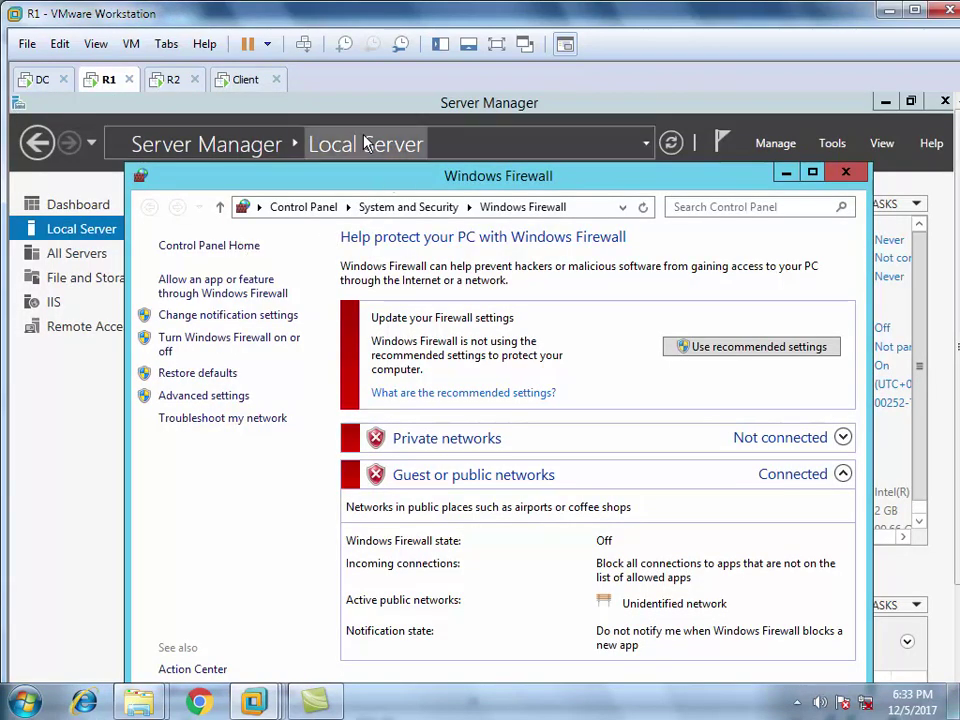
pyautogui.click(846, 174)
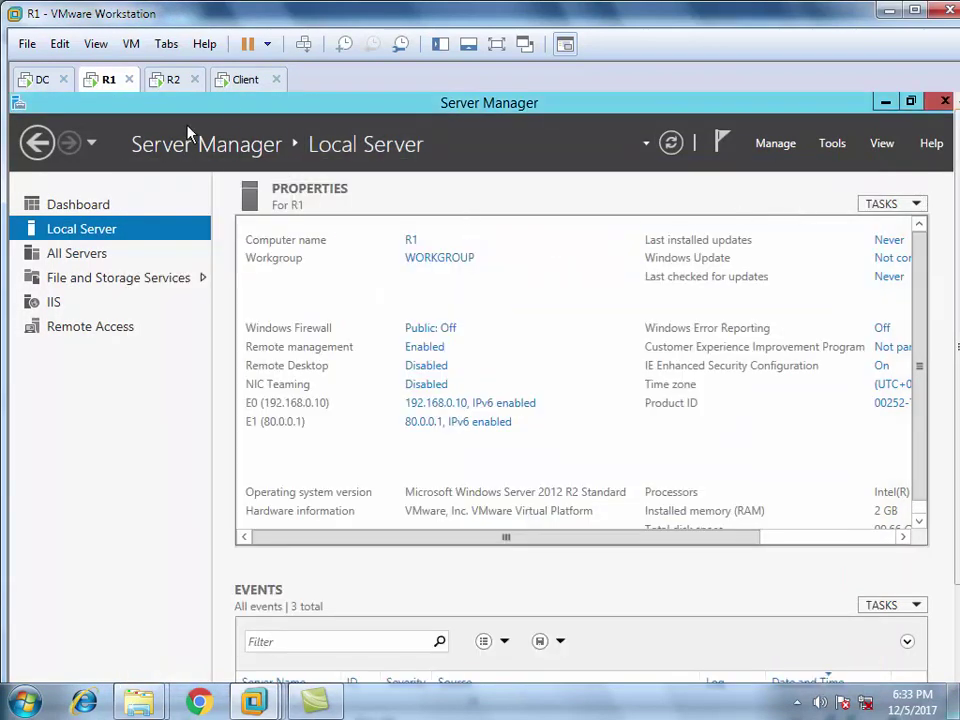
pyautogui.click(106, 207)
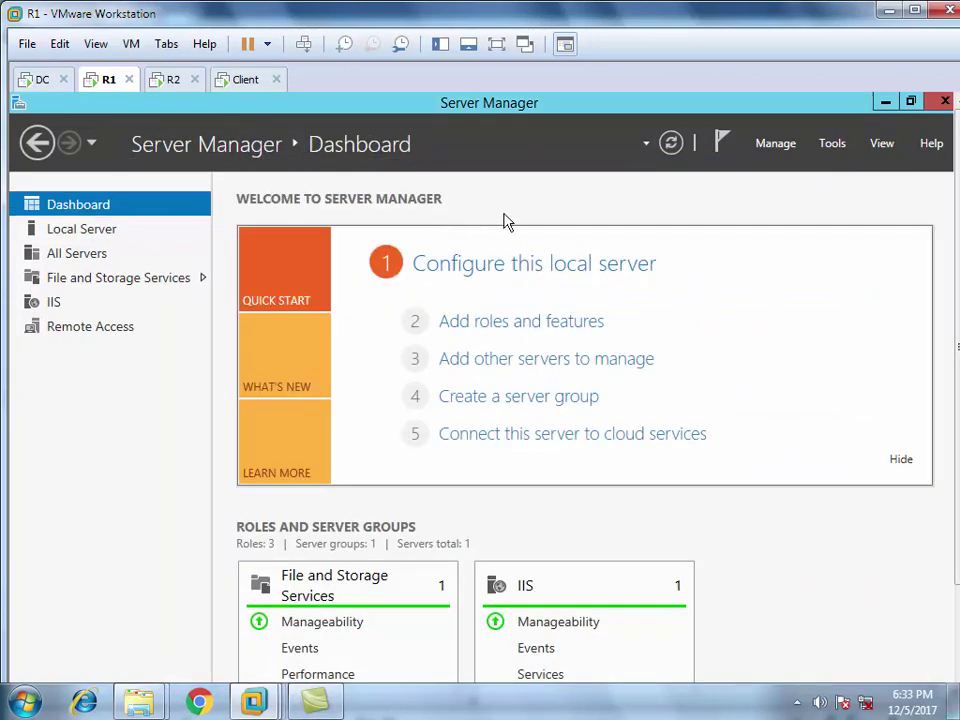
# Unlock the DC machine by entering its administrator password
pyautogui.click(170, 80)
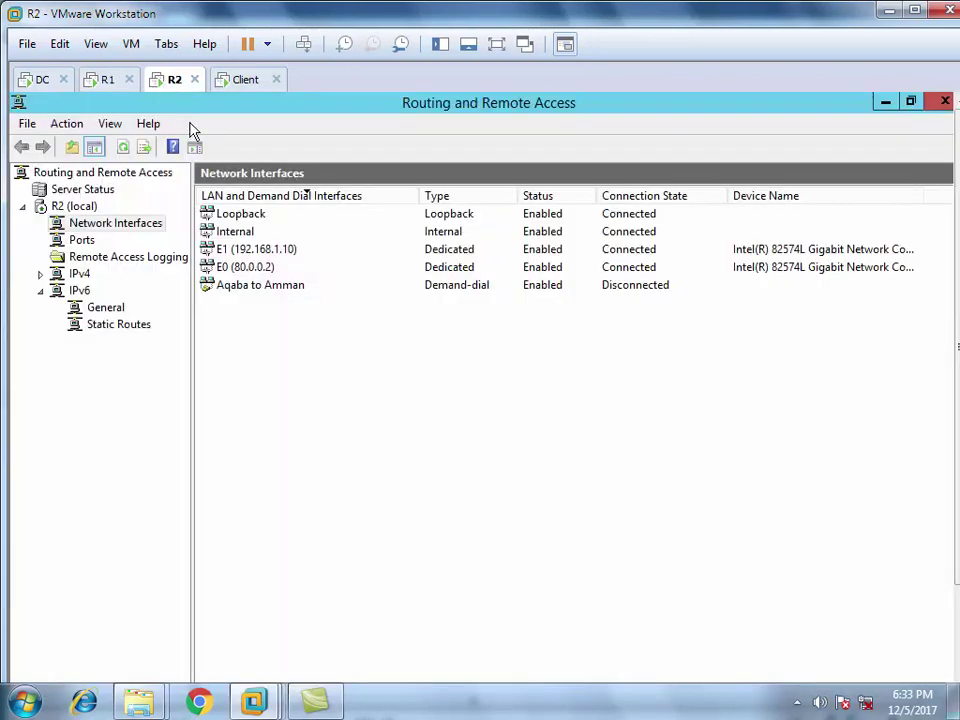
pyautogui.click(35, 79)
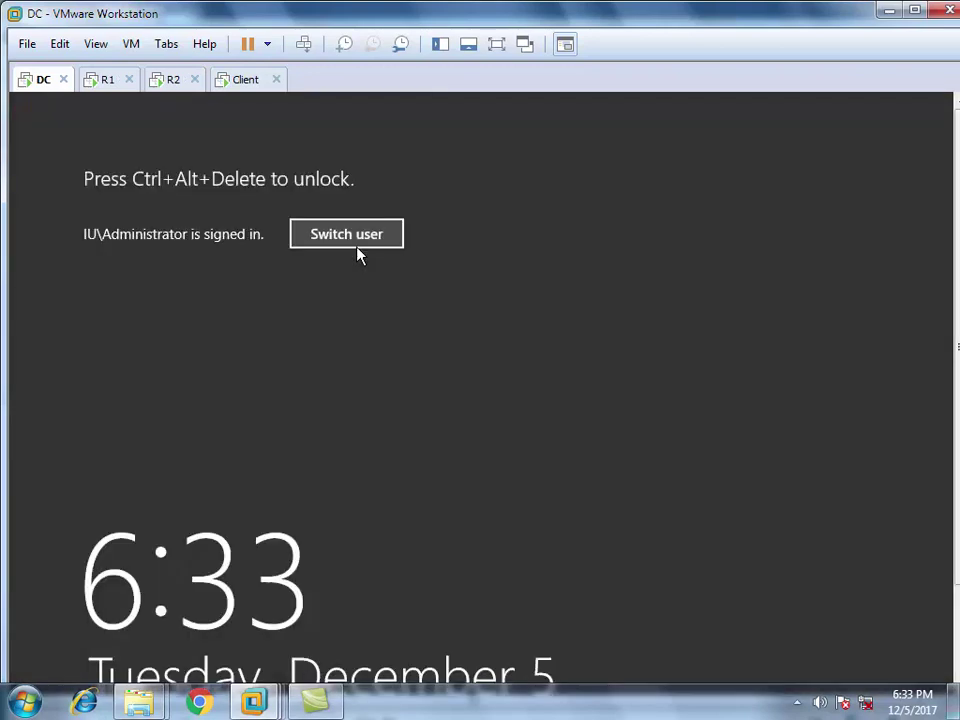
pyautogui.click(306, 48)
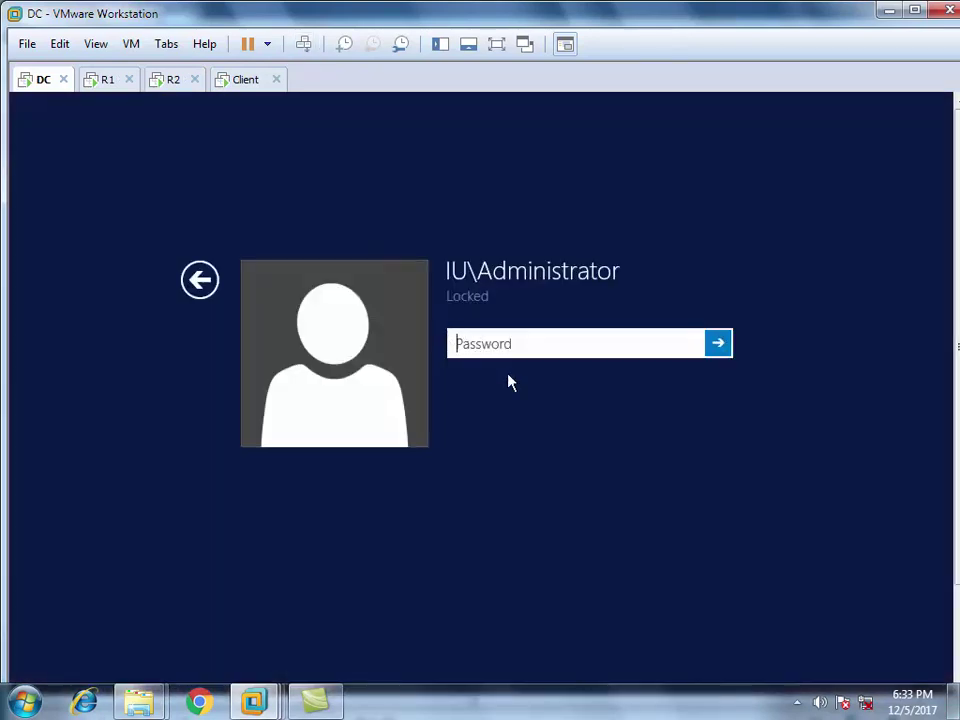
pyautogui.write('******')
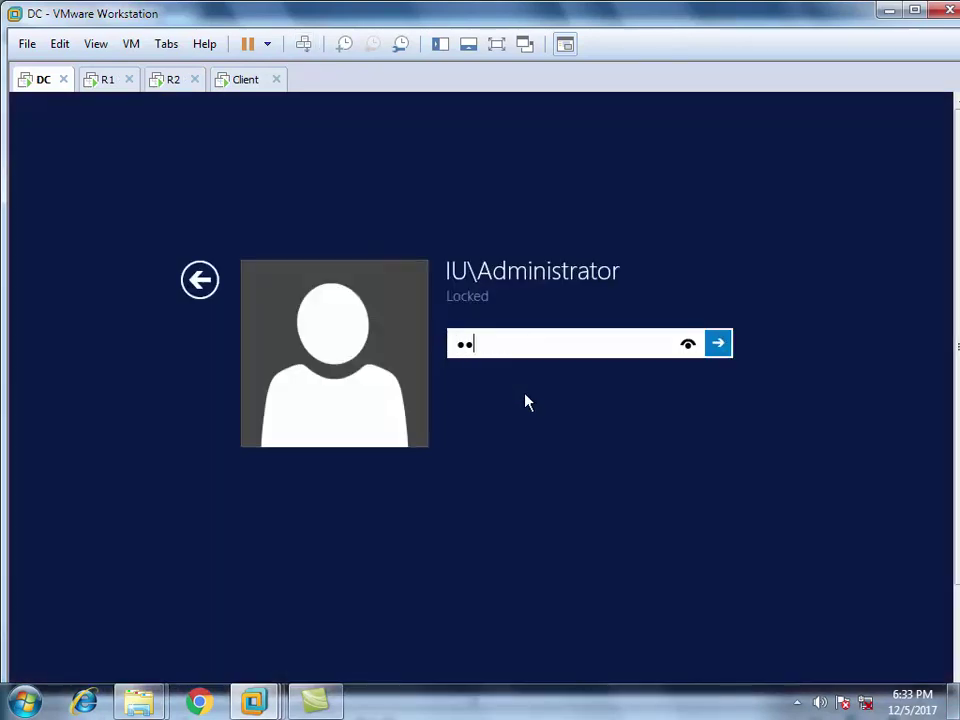
pyautogui.write('***')
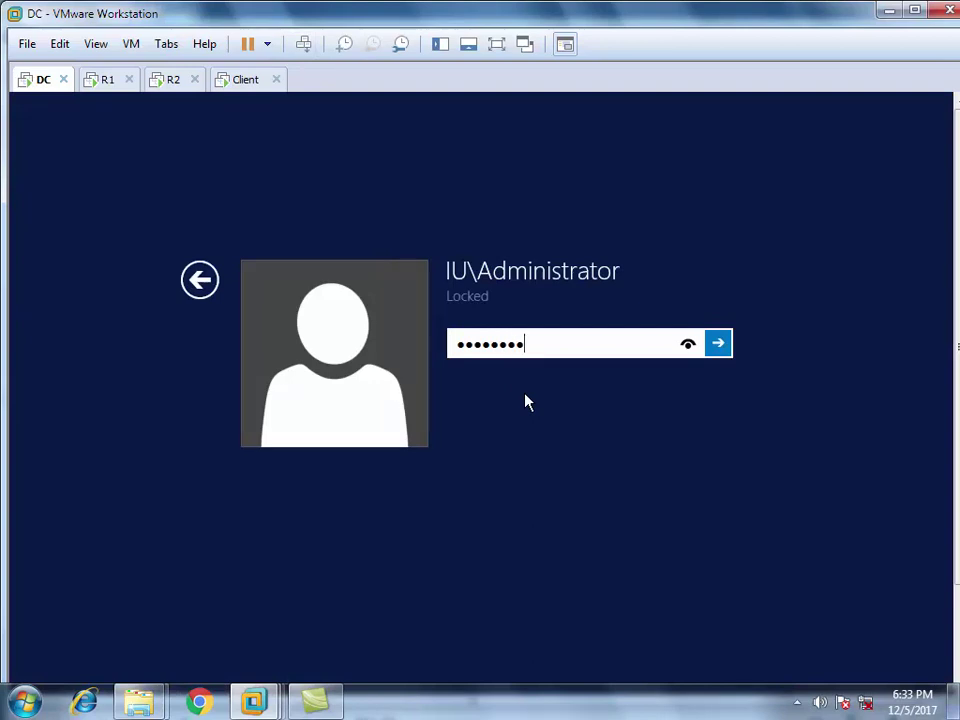
pyautogui.press('Return')
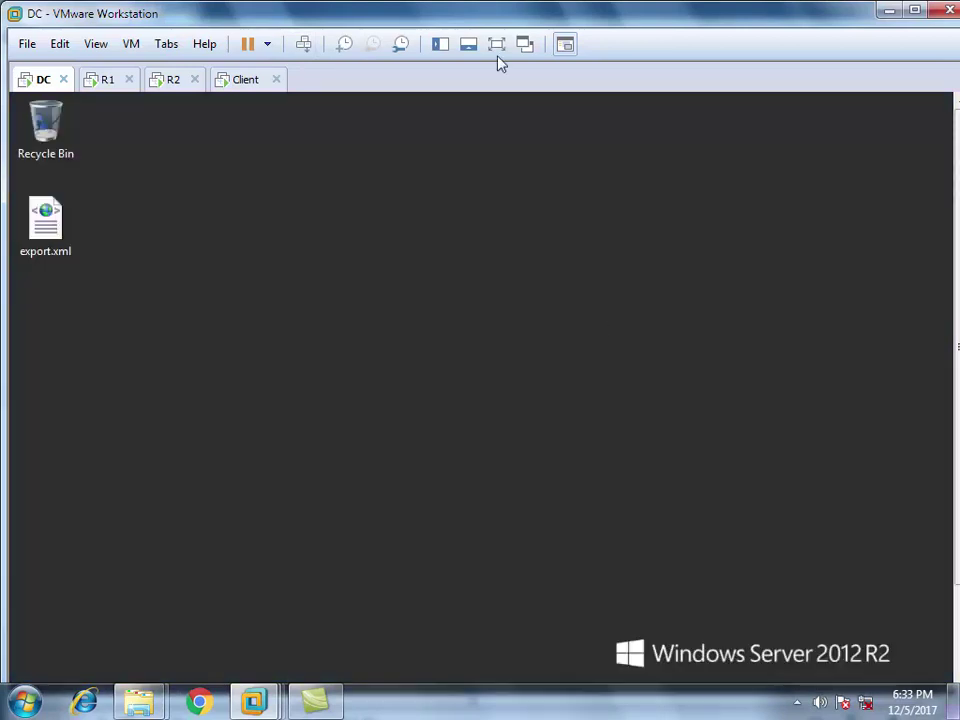
# Show DC full screen with Server Manager's Dashboard open, checking the Tools menu
pyautogui.click(497, 45)
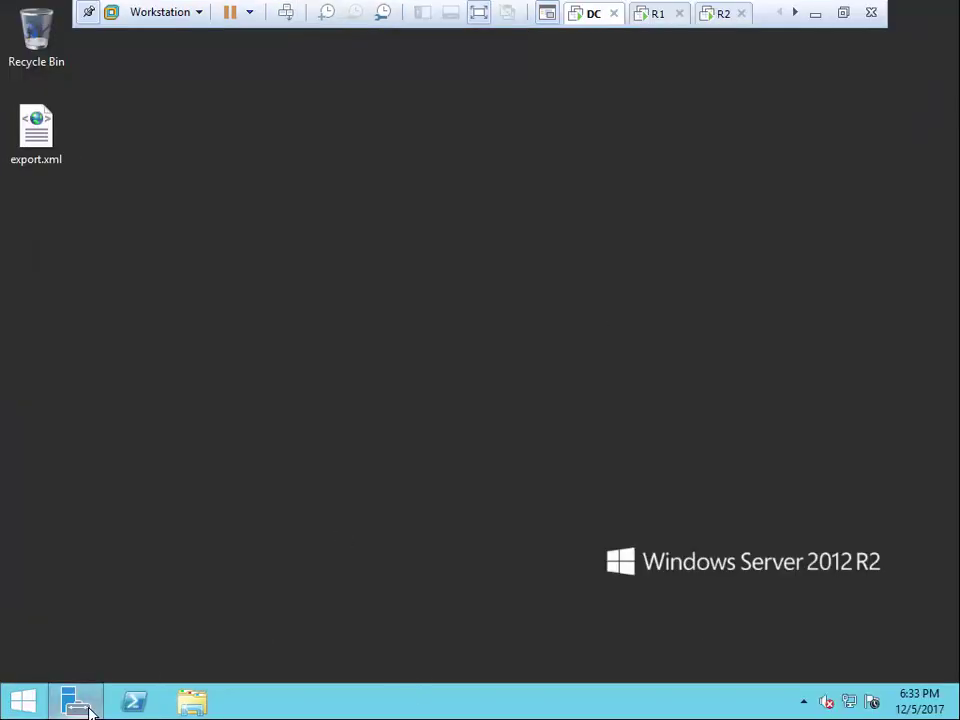
pyautogui.click(78, 703)
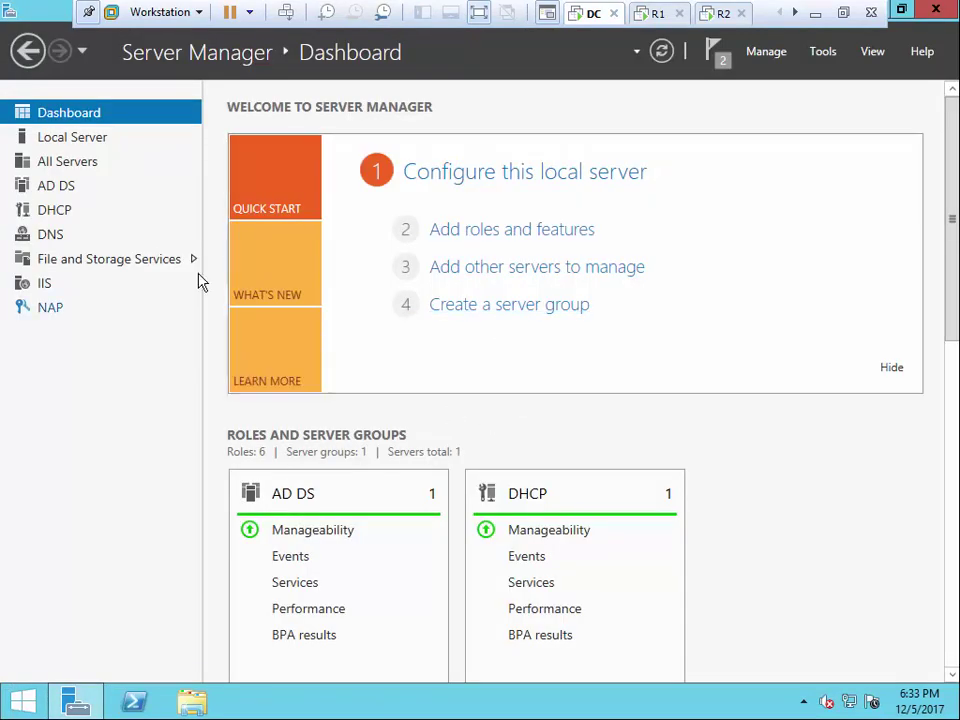
pyautogui.click(823, 53)
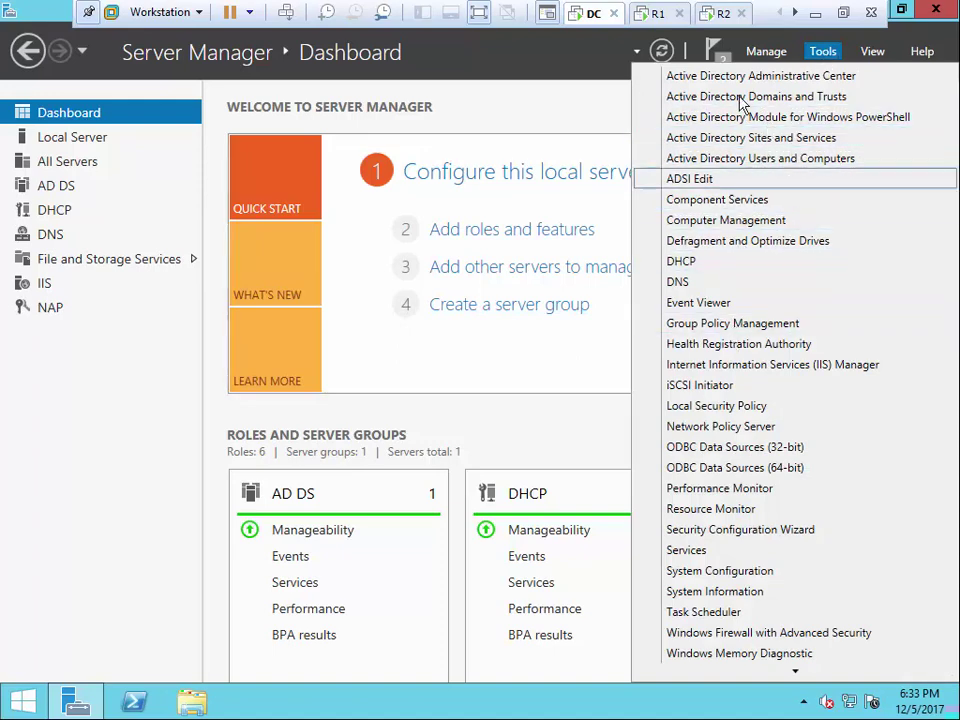
pyautogui.click(775, 100)
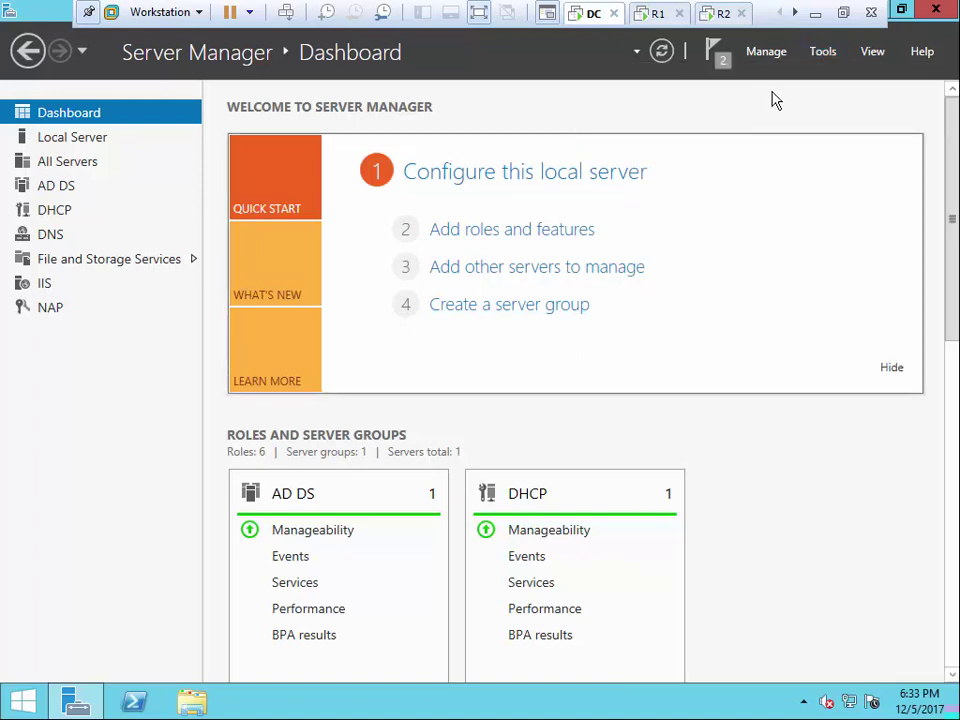
pyautogui.click(828, 55)
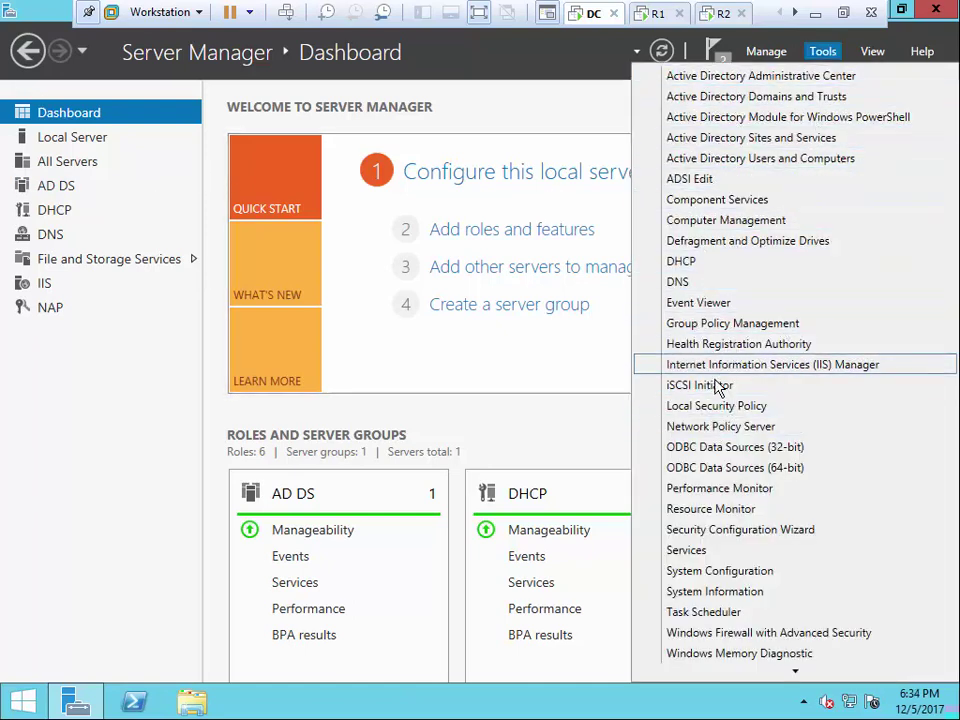
pyautogui.click(570, 424)
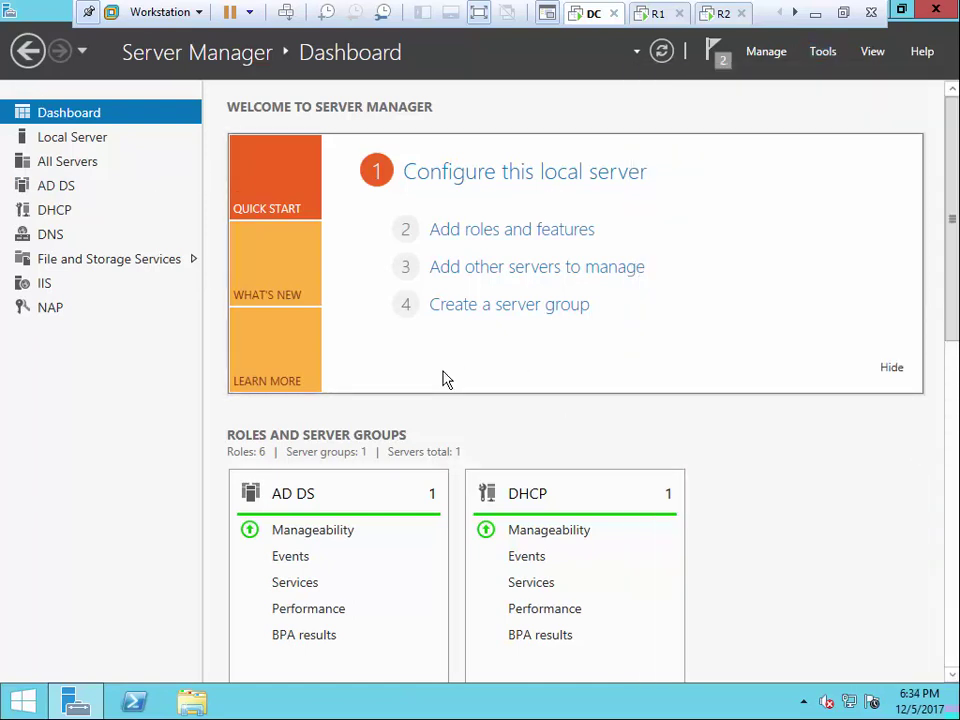
# In the Network Policy Server console, delete the RADIUS client 192.168.0.10
pyautogui.doubleClick(85, 108)
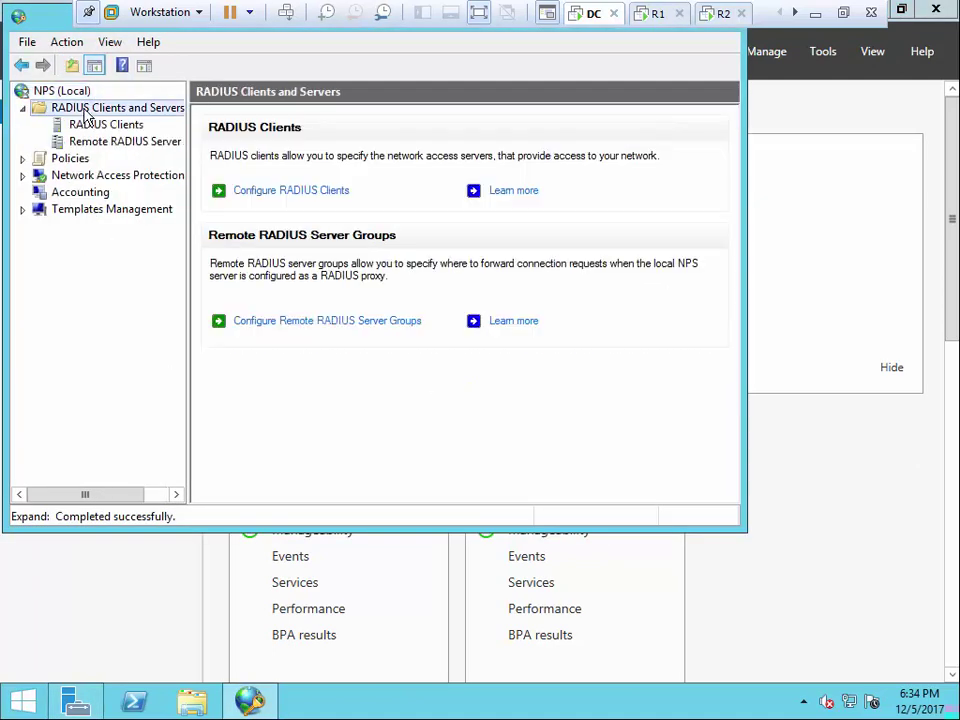
pyautogui.rightClick(86, 112)
pyautogui.click(90, 124)
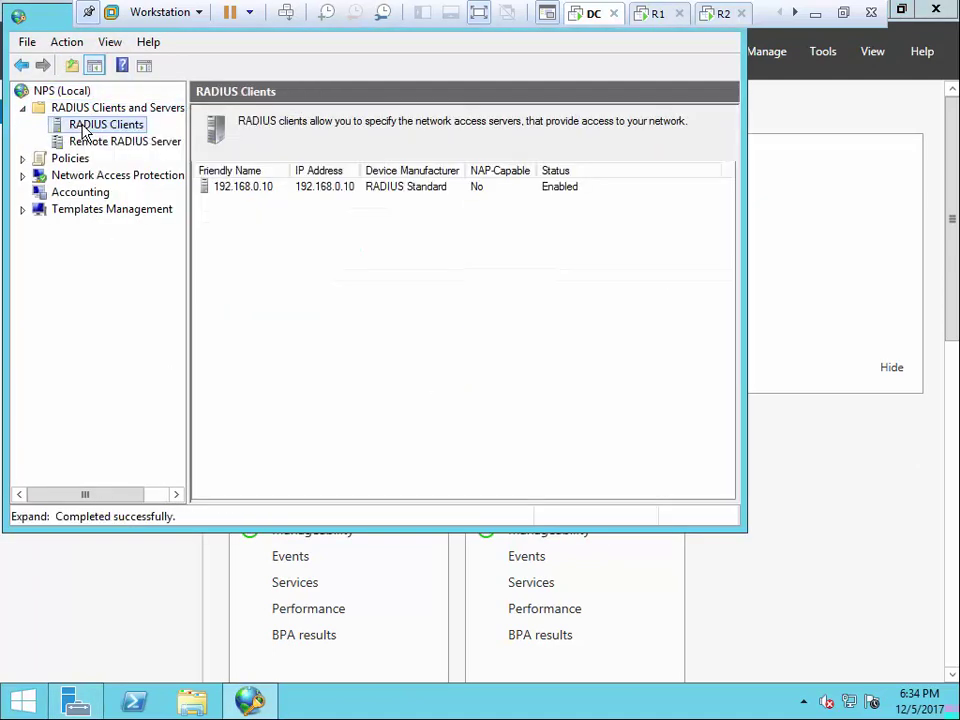
pyautogui.click(218, 189)
pyautogui.rightClick(223, 195)
pyautogui.click(276, 242)
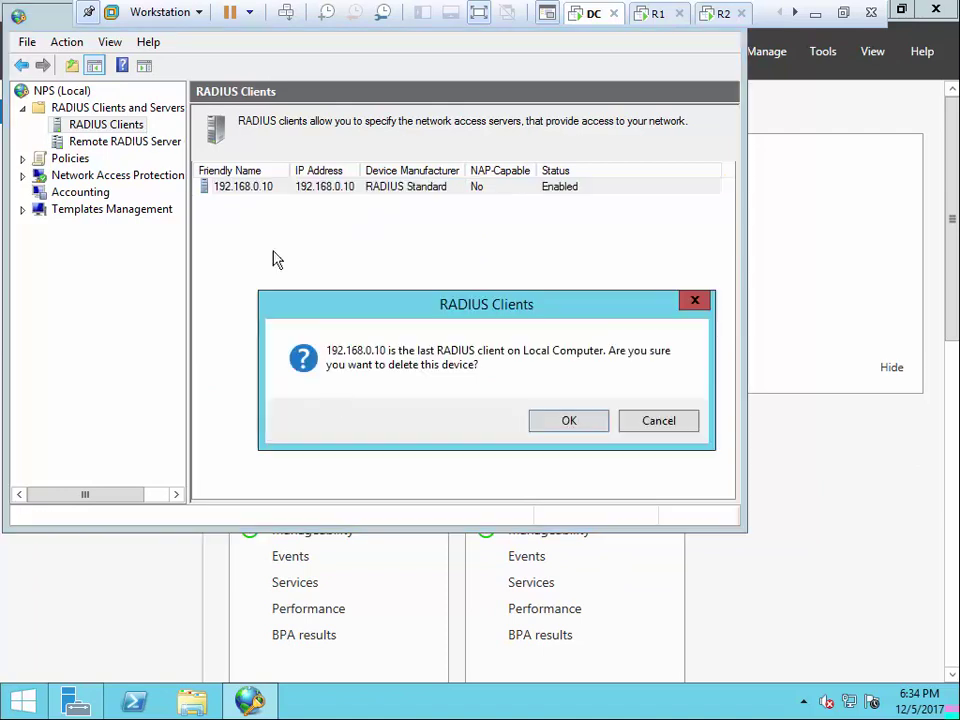
pyautogui.click(568, 421)
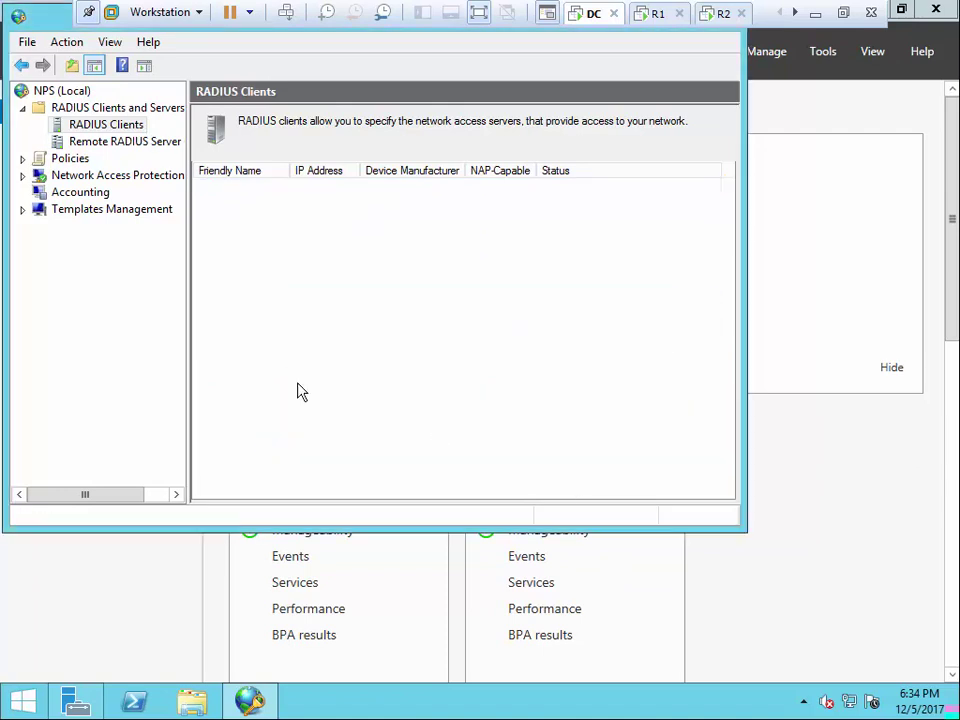
# Delete the remote RADIUS proxy server group
pyautogui.click(112, 146)
pyautogui.click(229, 199)
pyautogui.rightClick(229, 199)
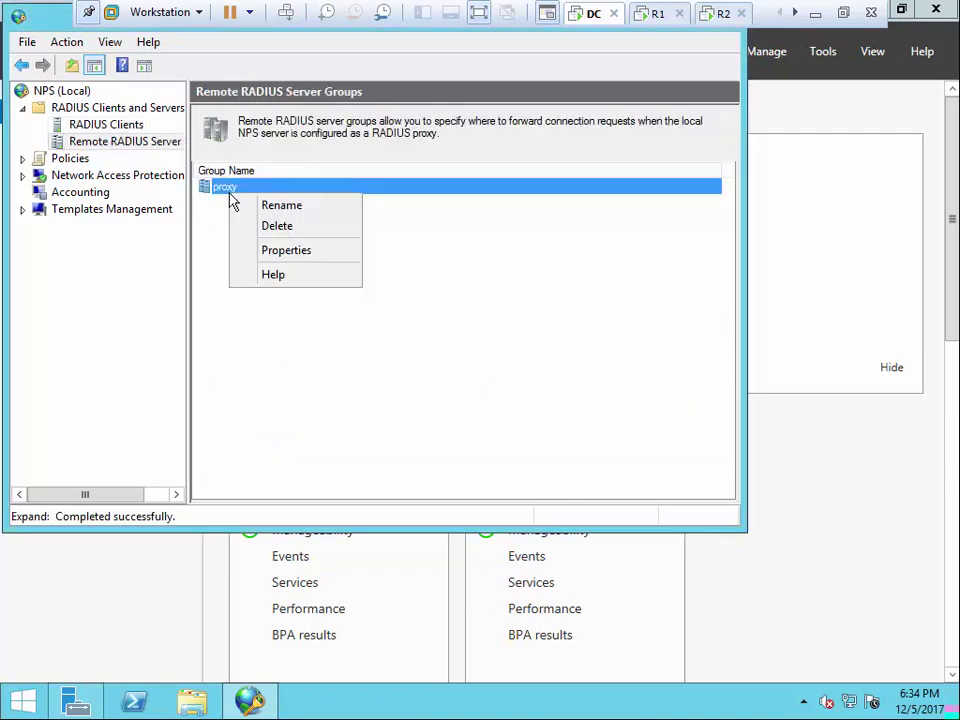
pyautogui.click(272, 234)
pyautogui.click(572, 420)
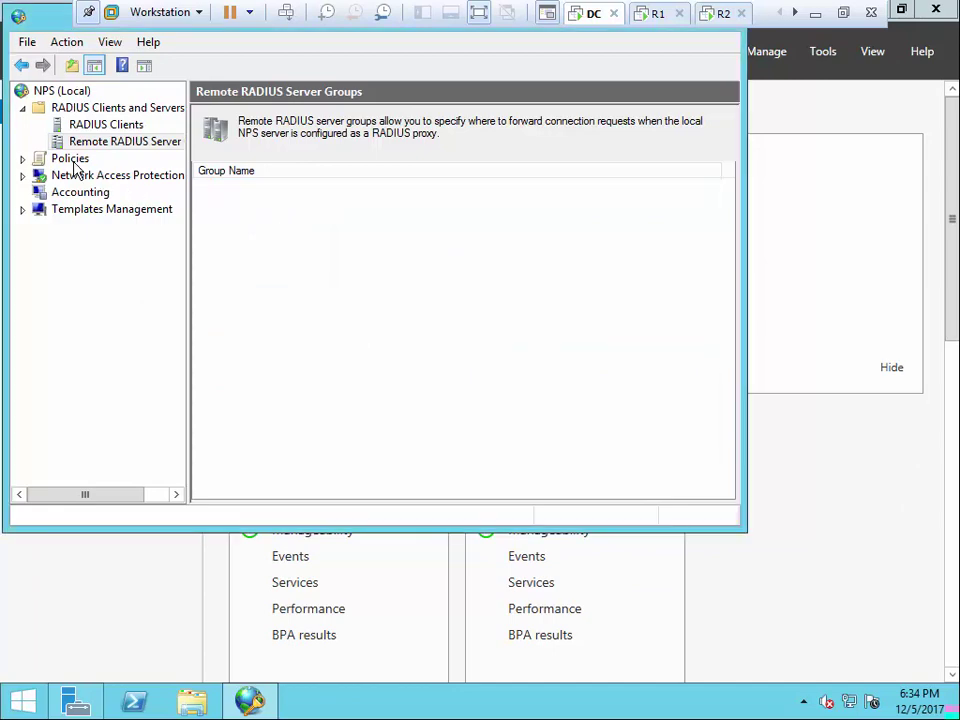
# Delete the VPN network policy
pyautogui.doubleClick(70, 159)
pyautogui.click(100, 192)
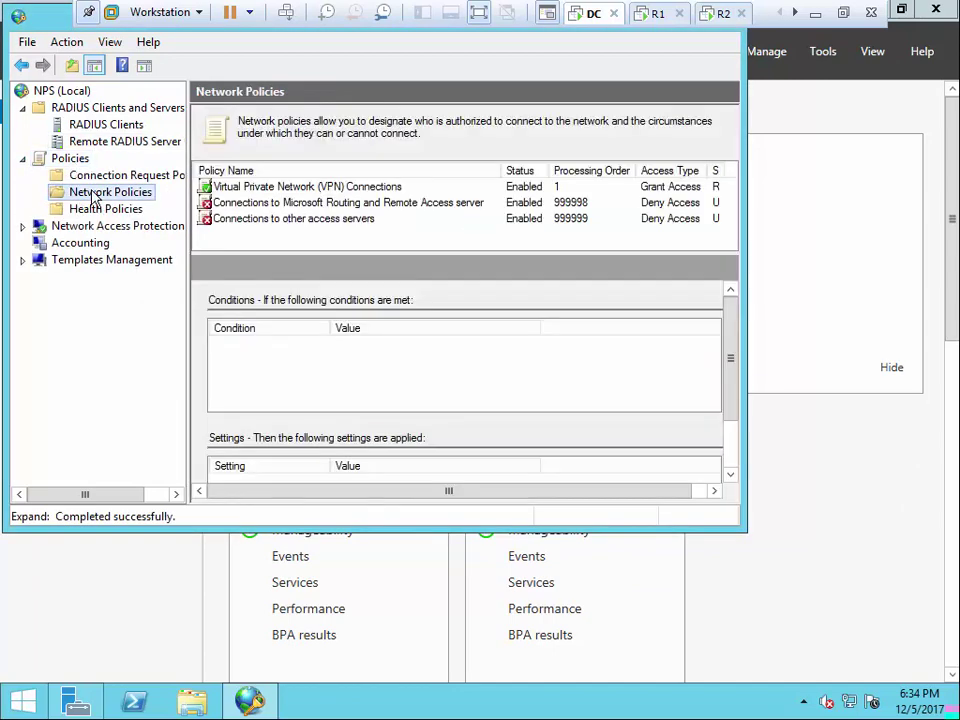
pyautogui.click(248, 188)
pyautogui.rightClick(250, 188)
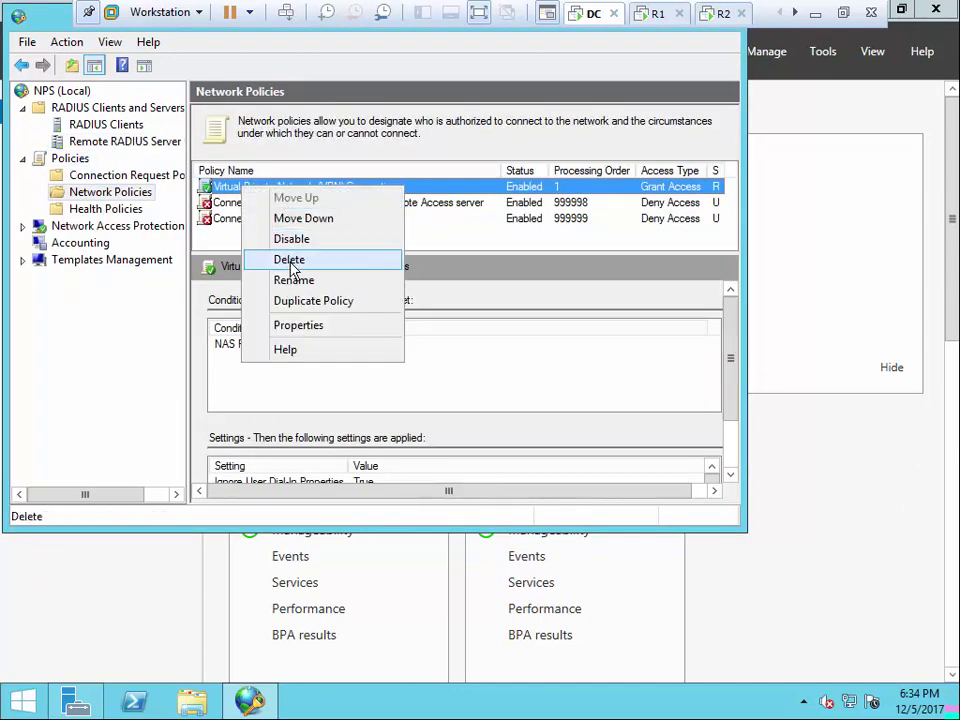
pyautogui.click(289, 262)
pyautogui.click(568, 422)
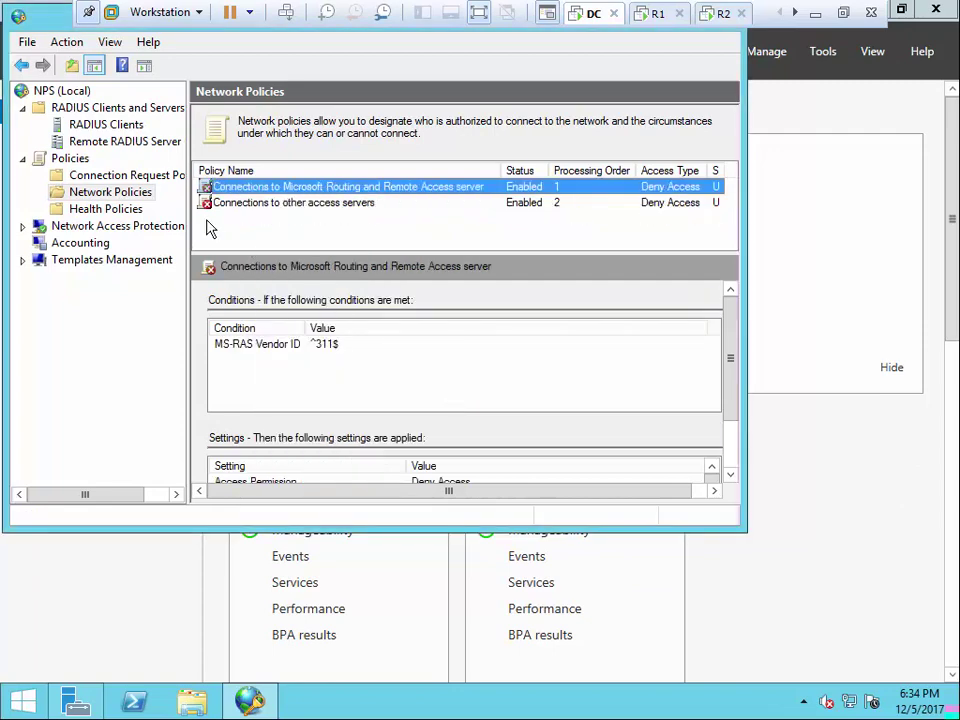
# Delete the VPN connection request policy
pyautogui.click(112, 209)
pyautogui.click(125, 178)
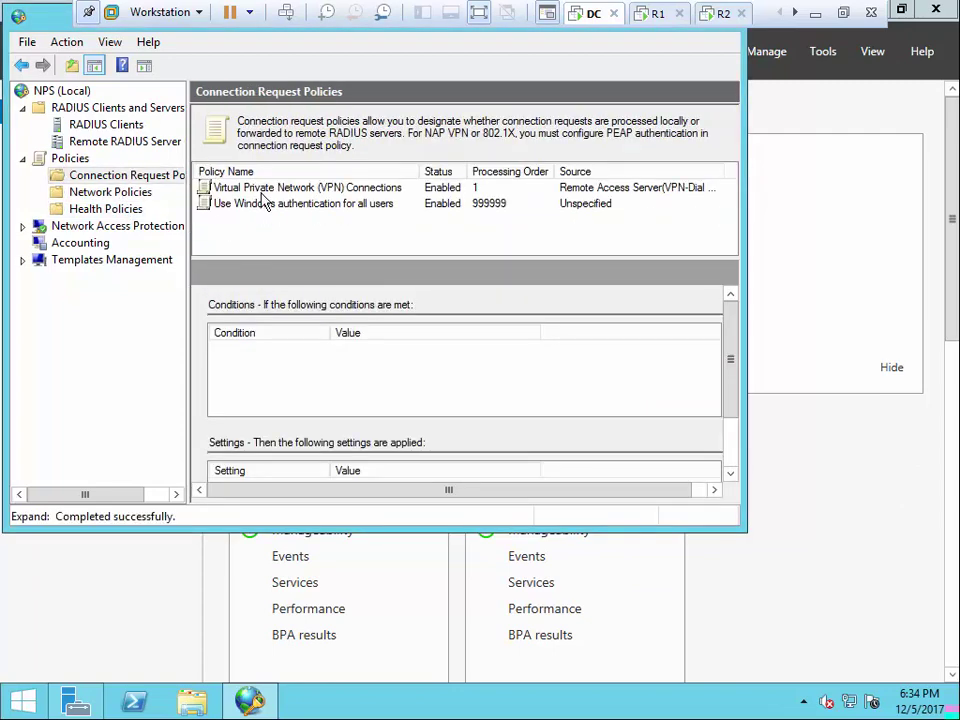
pyautogui.click(266, 189)
pyautogui.rightClick(262, 188)
pyautogui.click(309, 261)
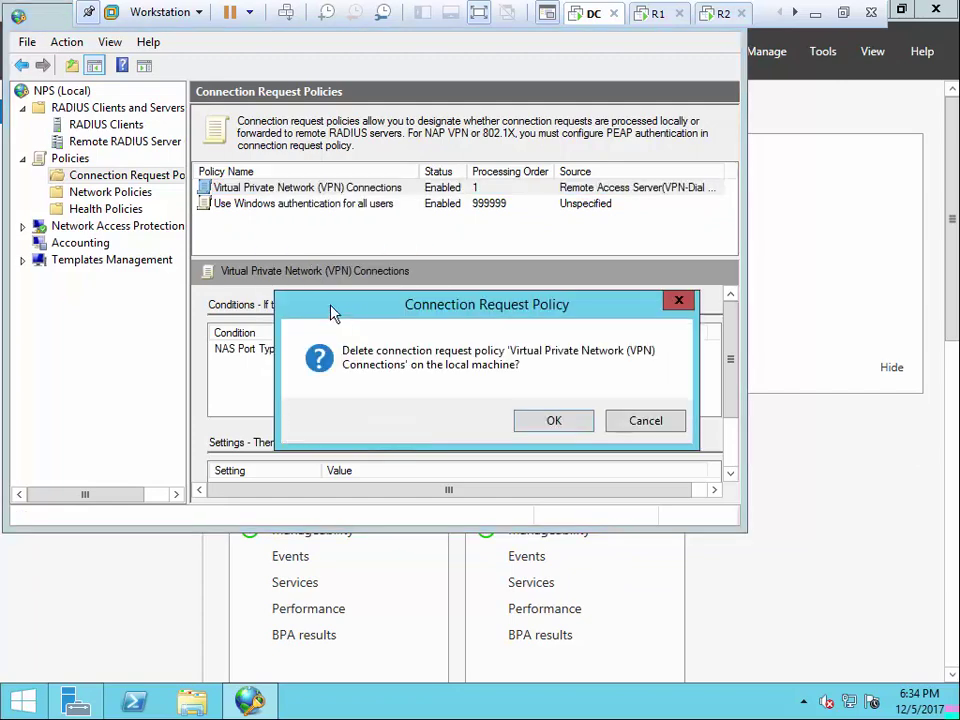
pyautogui.click(531, 429)
# Delete the 'shaerd secrets' shared secret template
pyautogui.click(80, 262)
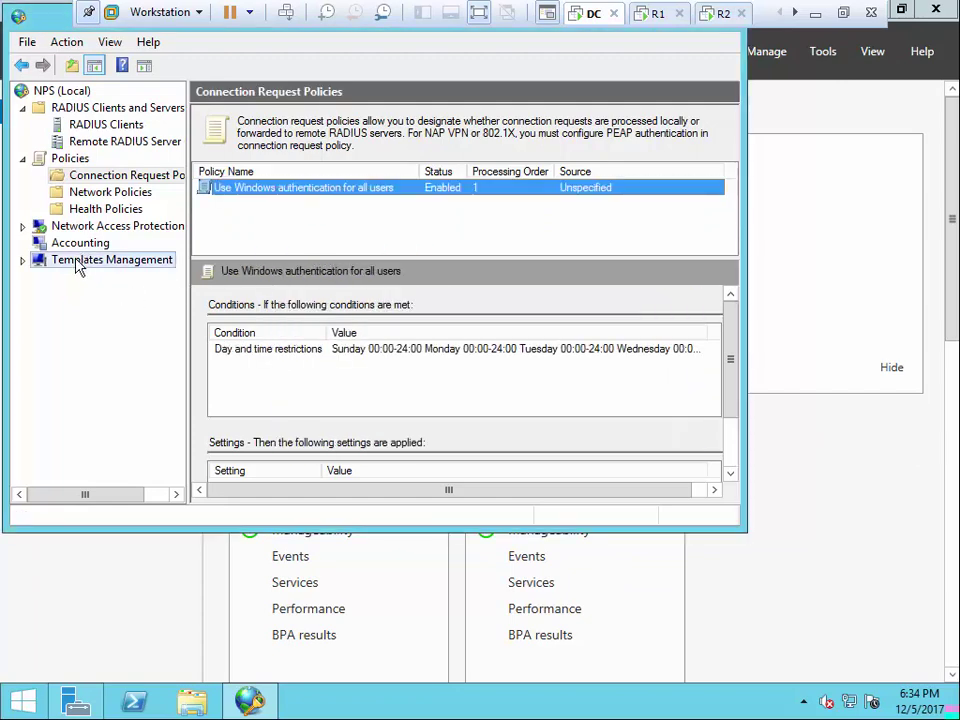
pyautogui.click(23, 260)
pyautogui.click(115, 277)
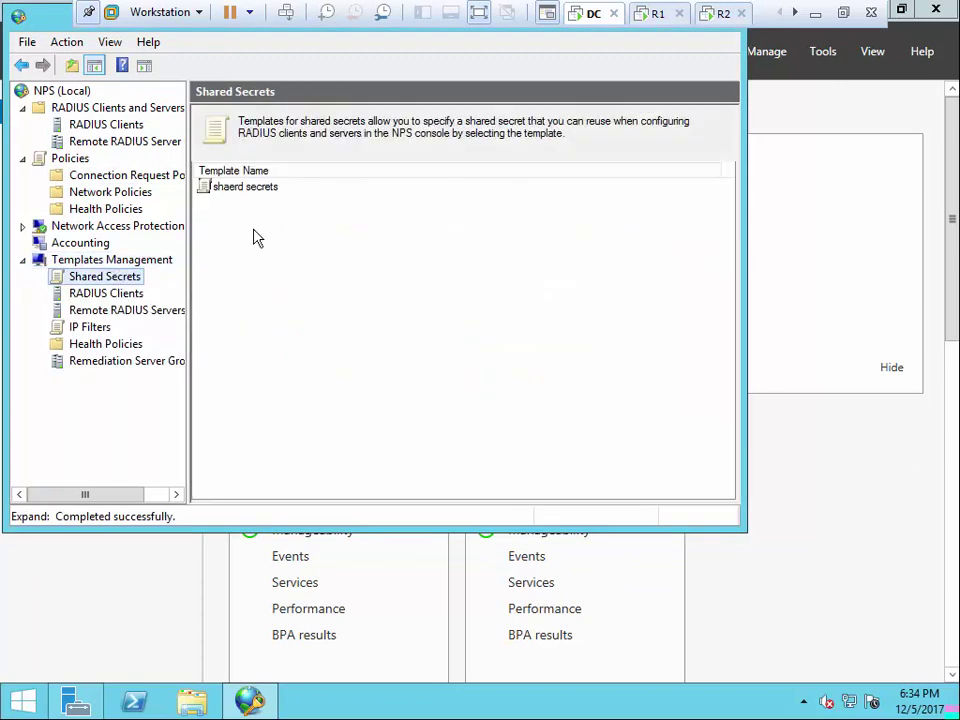
pyautogui.click(256, 190)
pyautogui.rightClick(256, 188)
pyautogui.click(303, 223)
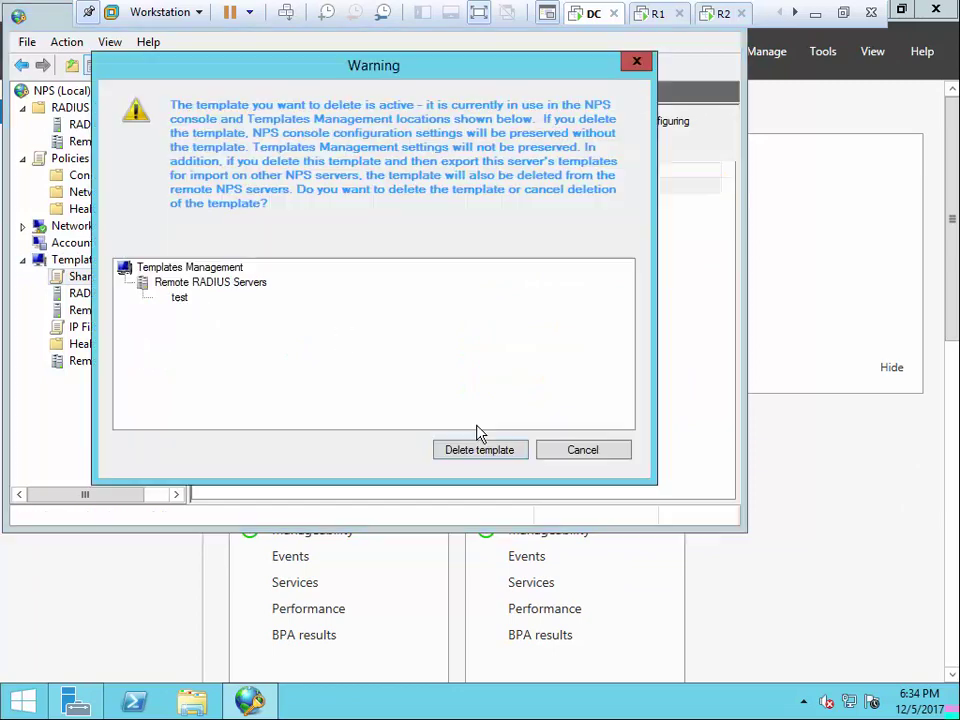
pyautogui.click(479, 450)
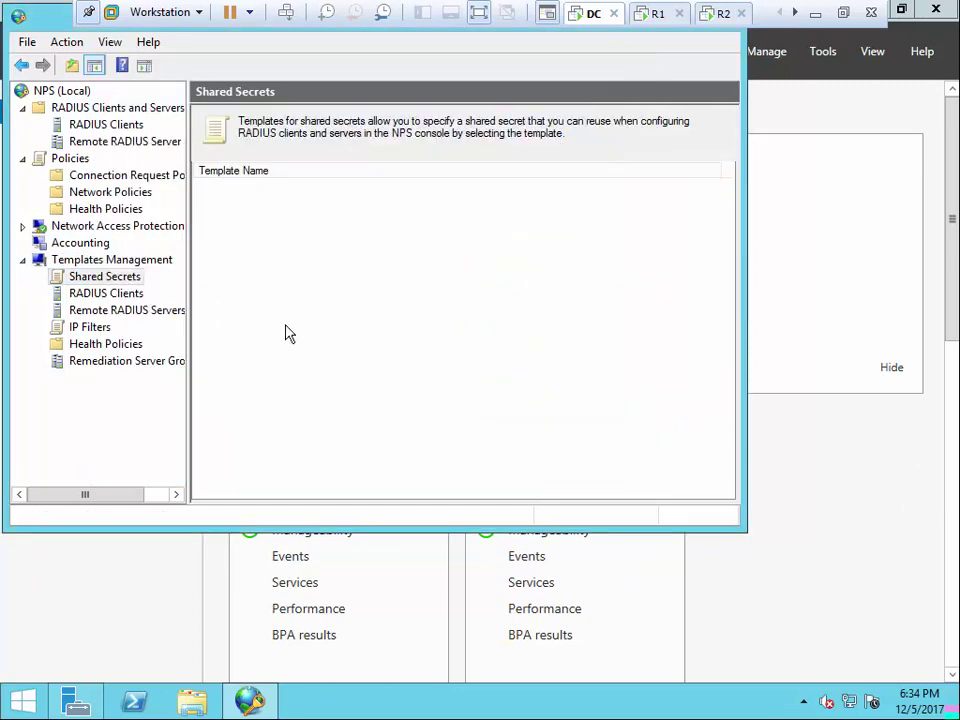
# Delete the test remote RADIUS server template and confirm the other template lists are empty
pyautogui.click(128, 295)
pyautogui.click(123, 311)
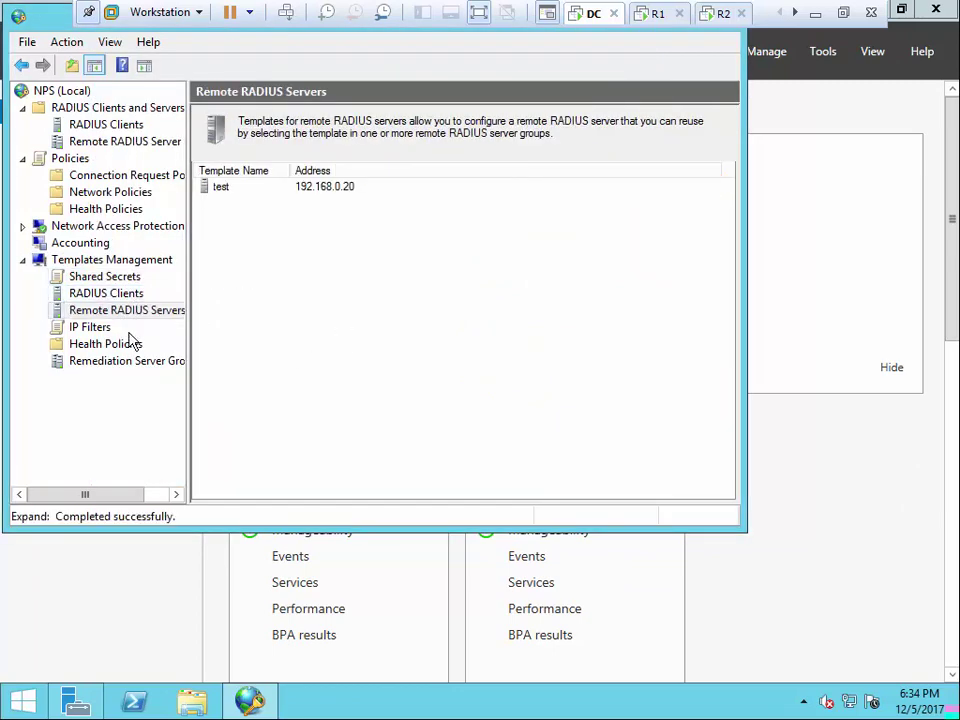
pyautogui.rightClick(222, 195)
pyautogui.click(259, 220)
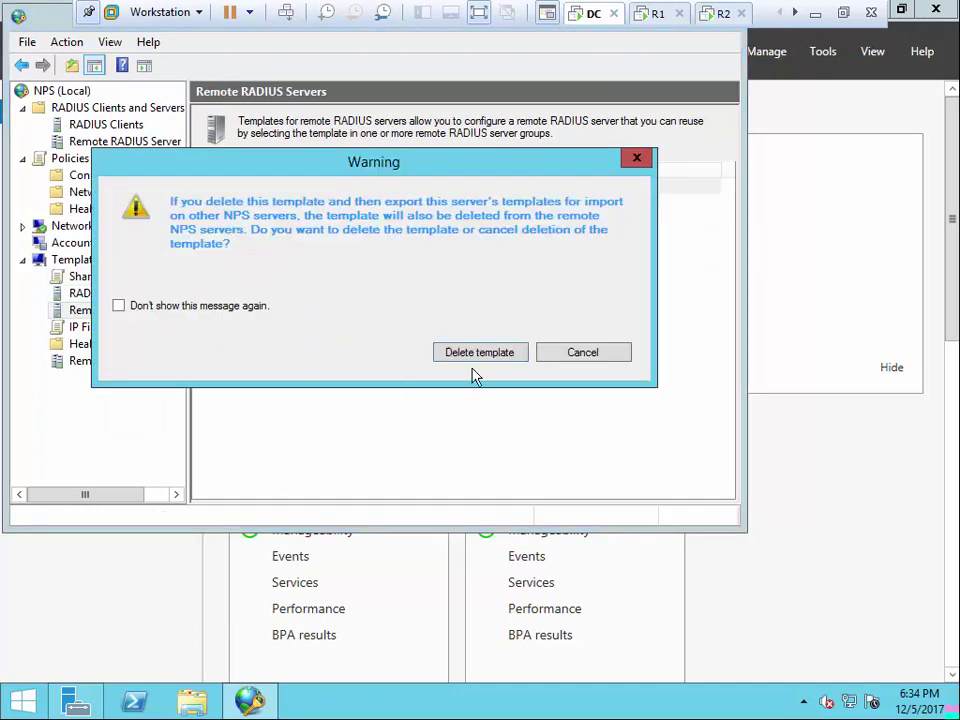
pyautogui.click(479, 352)
pyautogui.click(90, 328)
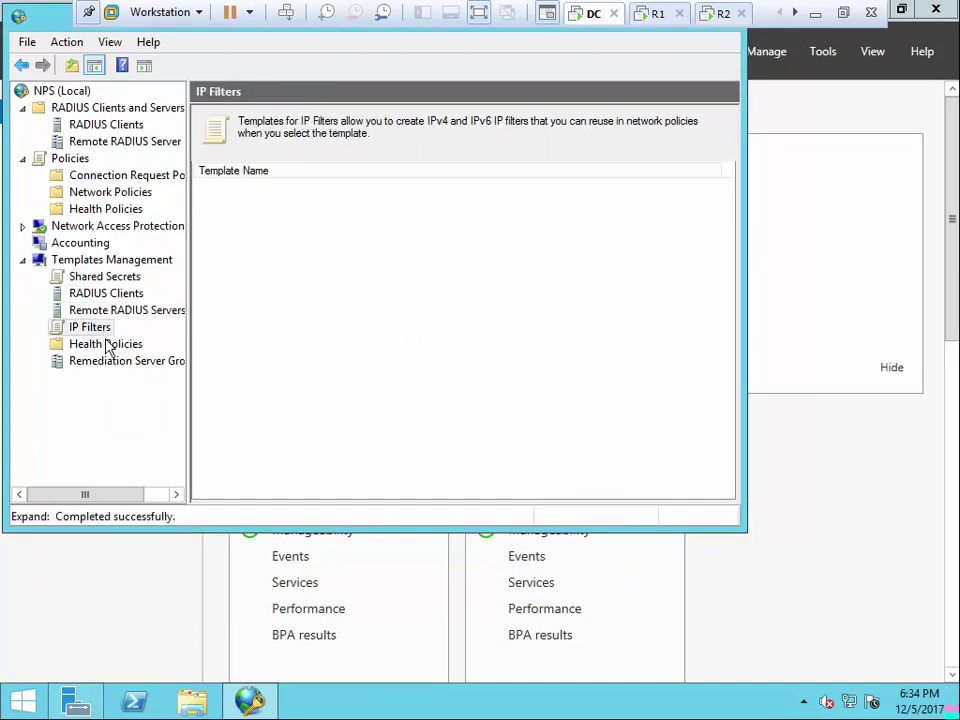
pyautogui.click(107, 345)
pyautogui.click(112, 361)
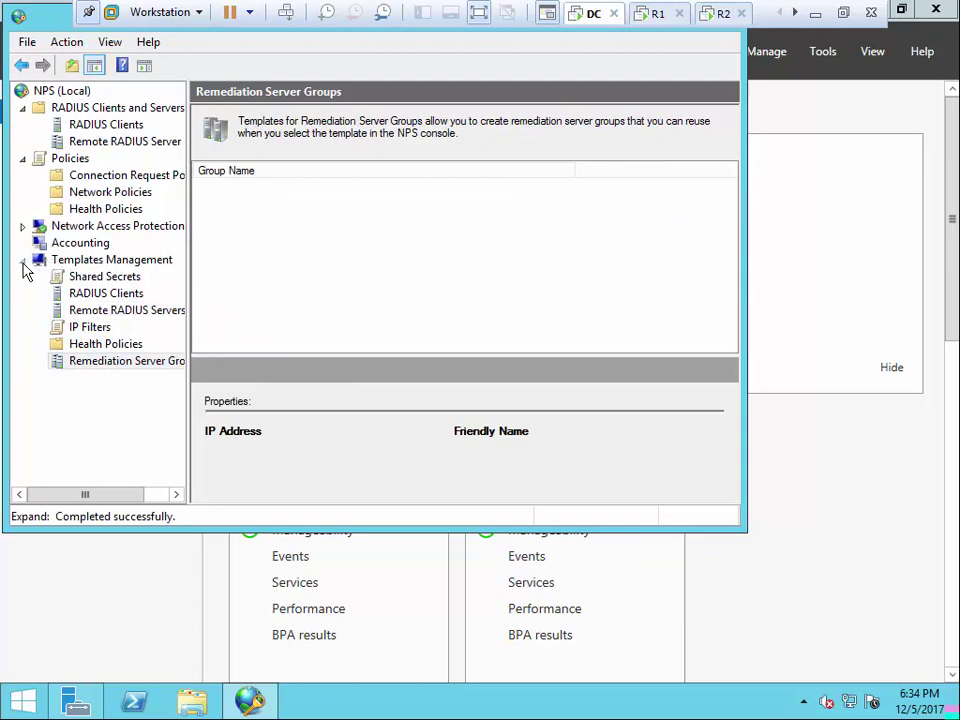
# Collapse the NPS console tree and move the window down and right
pyautogui.click(22, 260)
pyautogui.click(22, 158)
pyautogui.click(22, 107)
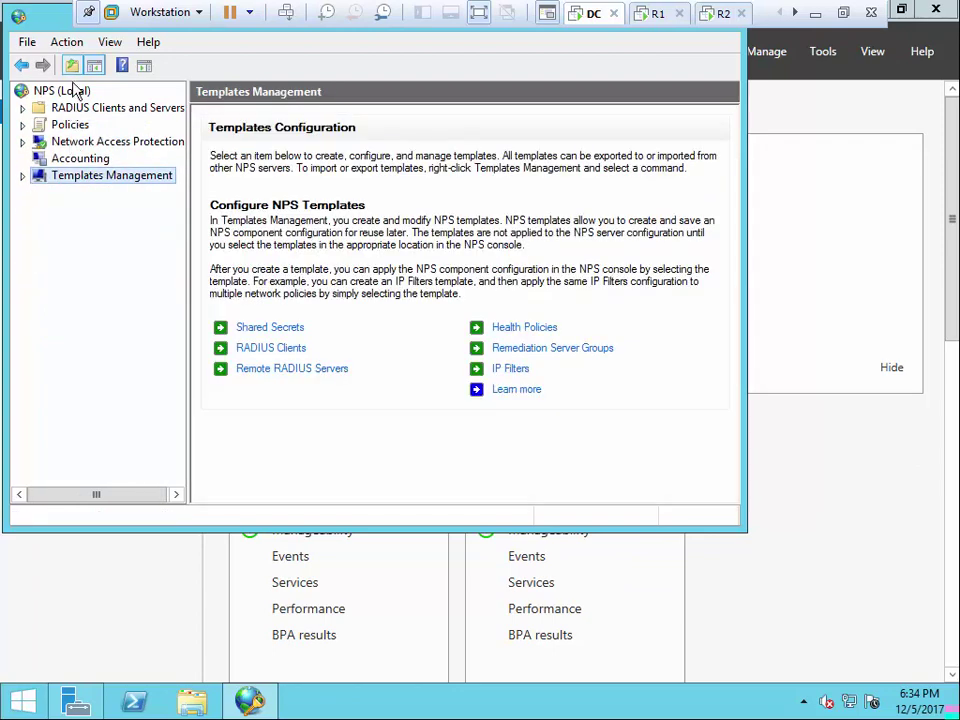
pyautogui.moveTo(41, 32); pyautogui.dragTo(115, 67)
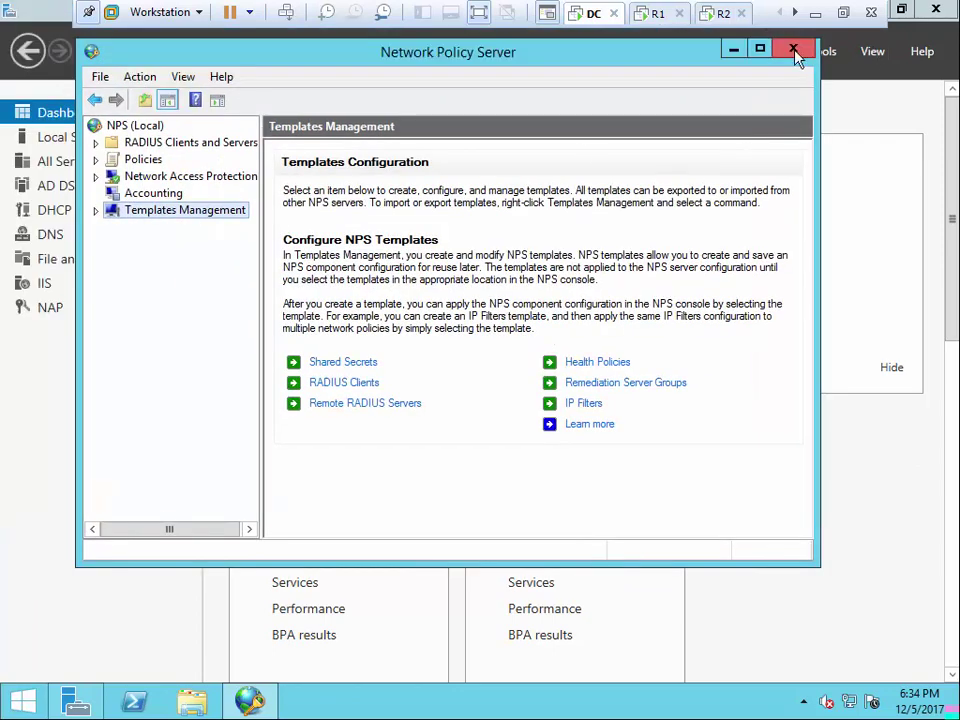
# Close NPS and launch the Remove Roles and Features wizard on DC
pyautogui.click(794, 52)
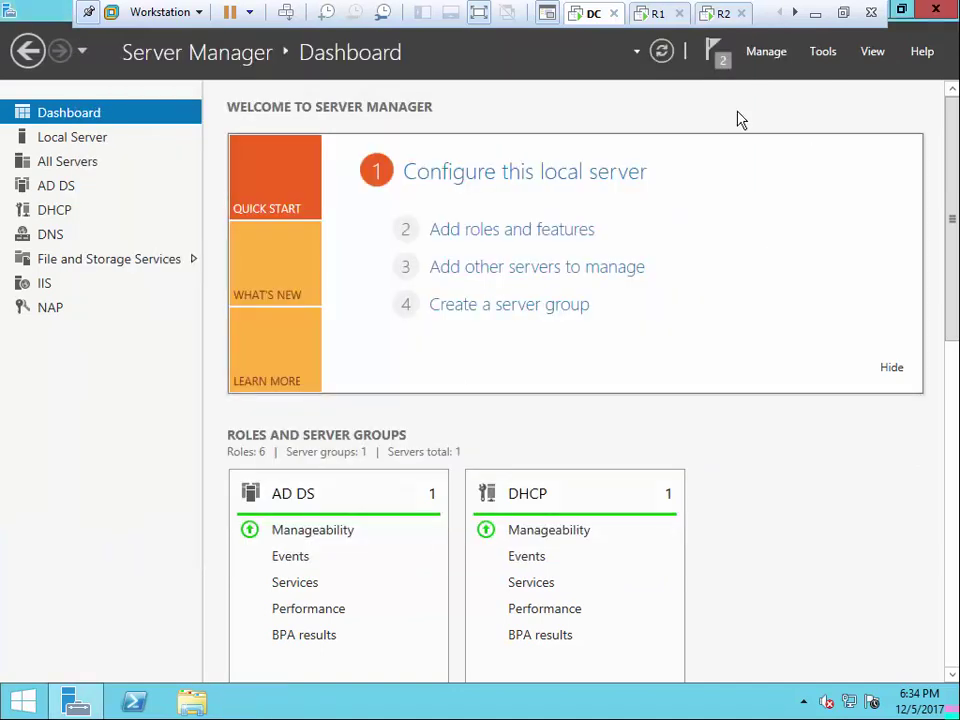
pyautogui.click(827, 55)
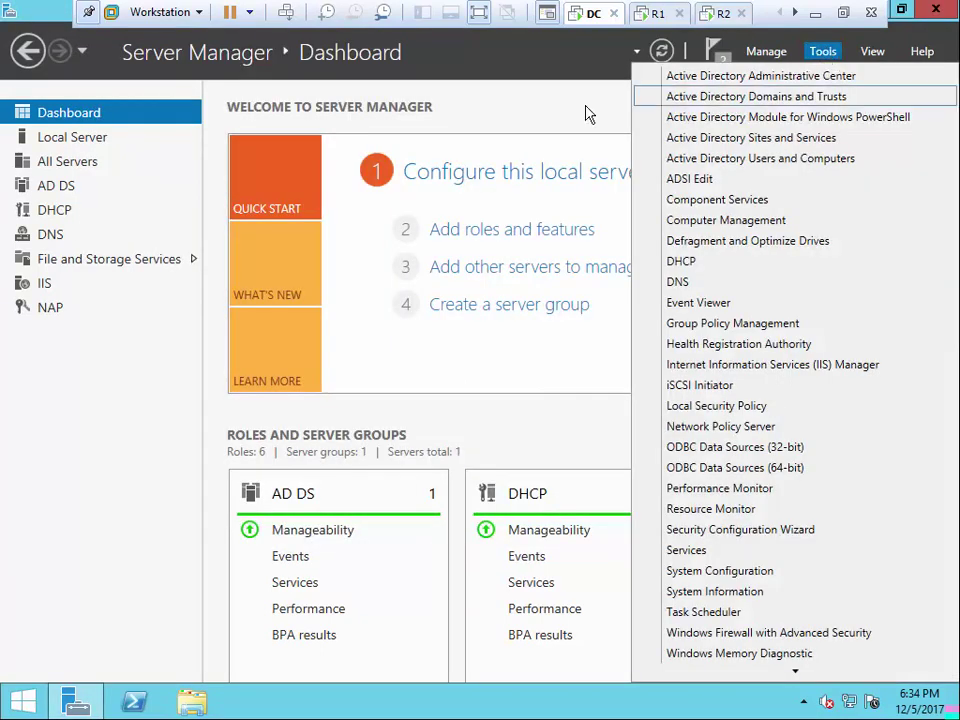
pyautogui.click(587, 111)
pyautogui.click(774, 60)
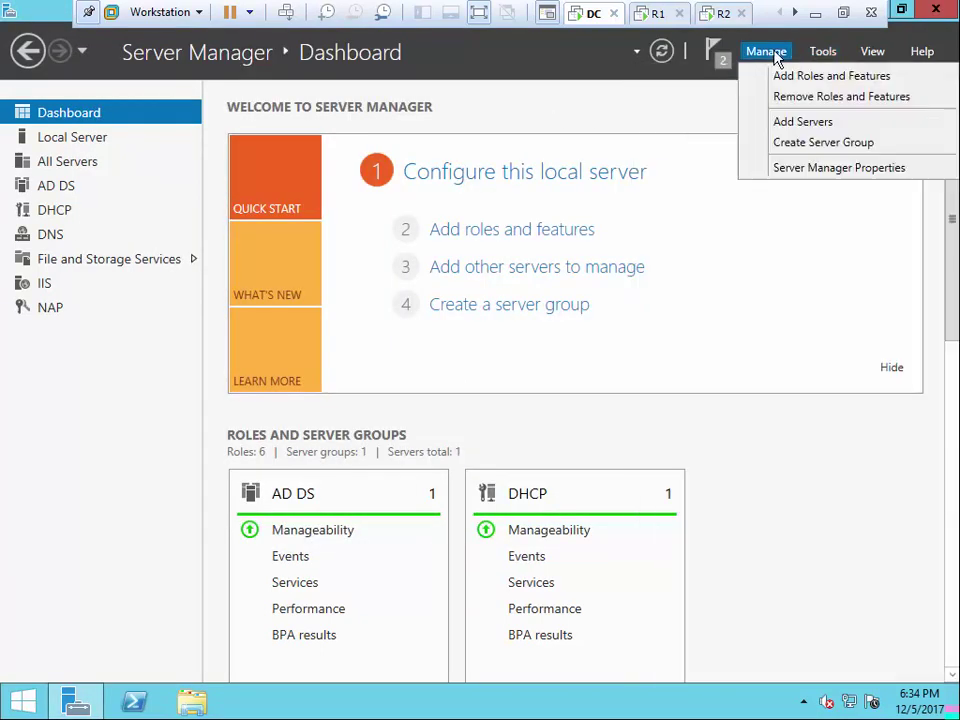
pyautogui.click(789, 97)
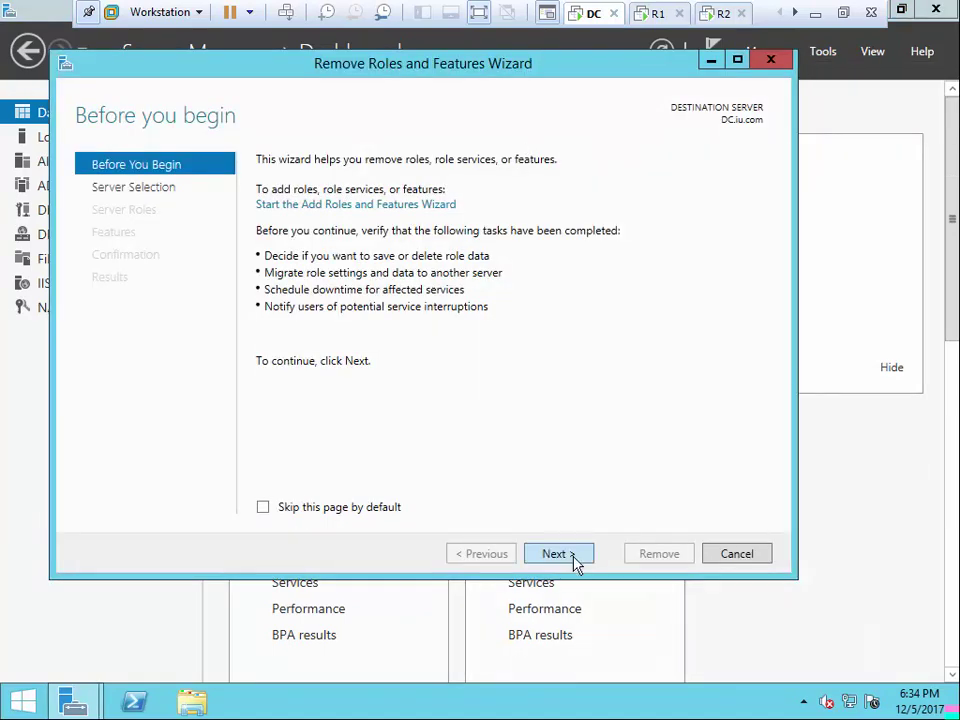
pyautogui.click(572, 560)
pyautogui.click(557, 555)
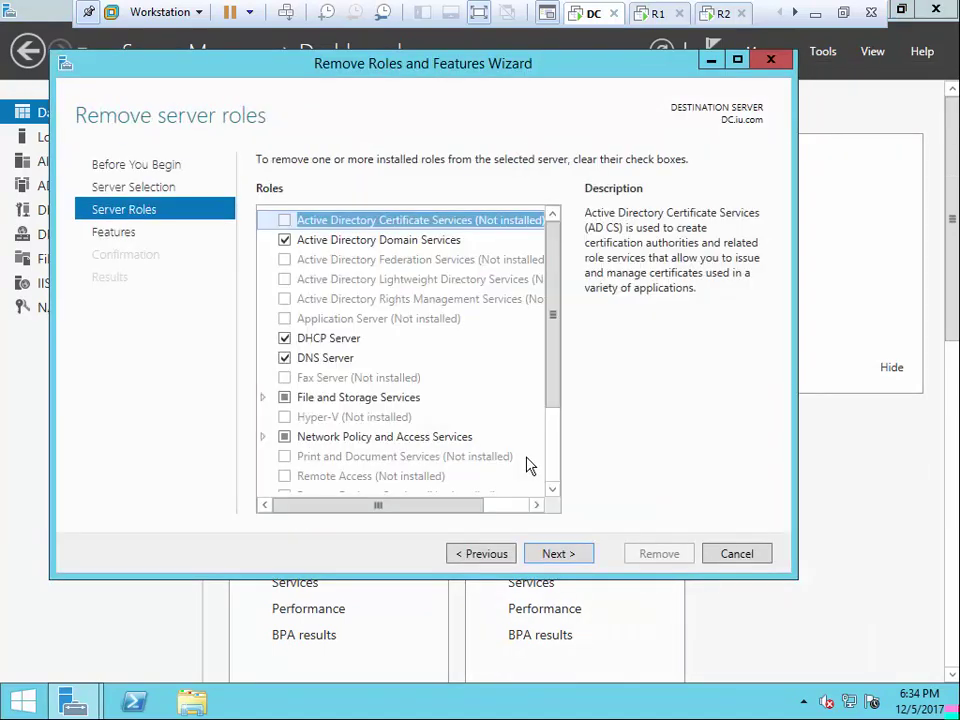
# Remove the Network Policy Server role and its features, allowing automatic restart
pyautogui.click(262, 437)
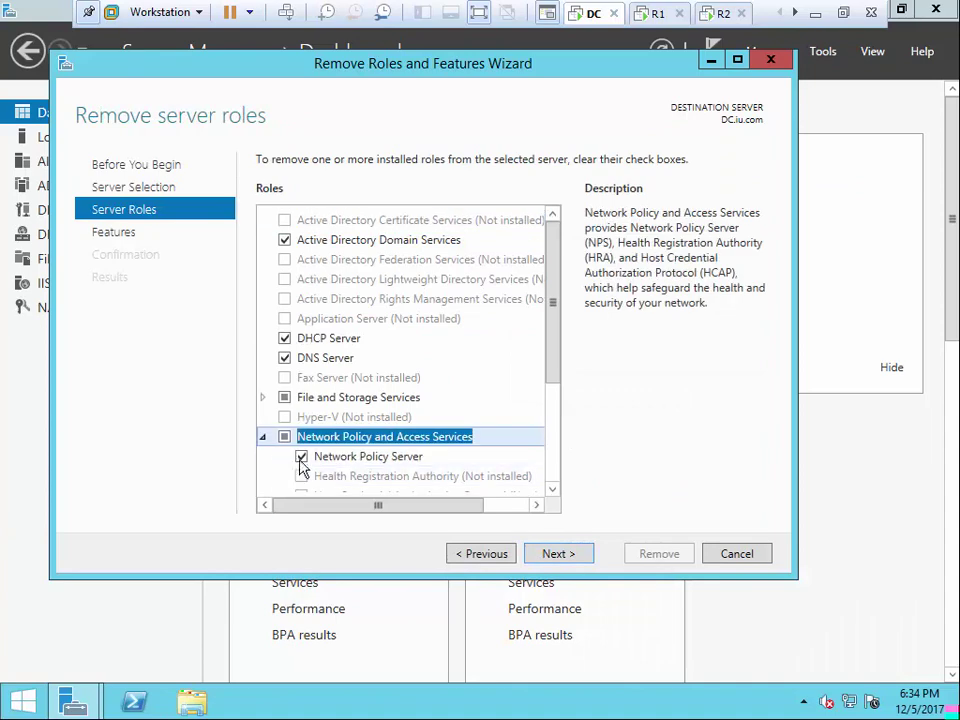
pyautogui.click(301, 456)
pyautogui.click(434, 470)
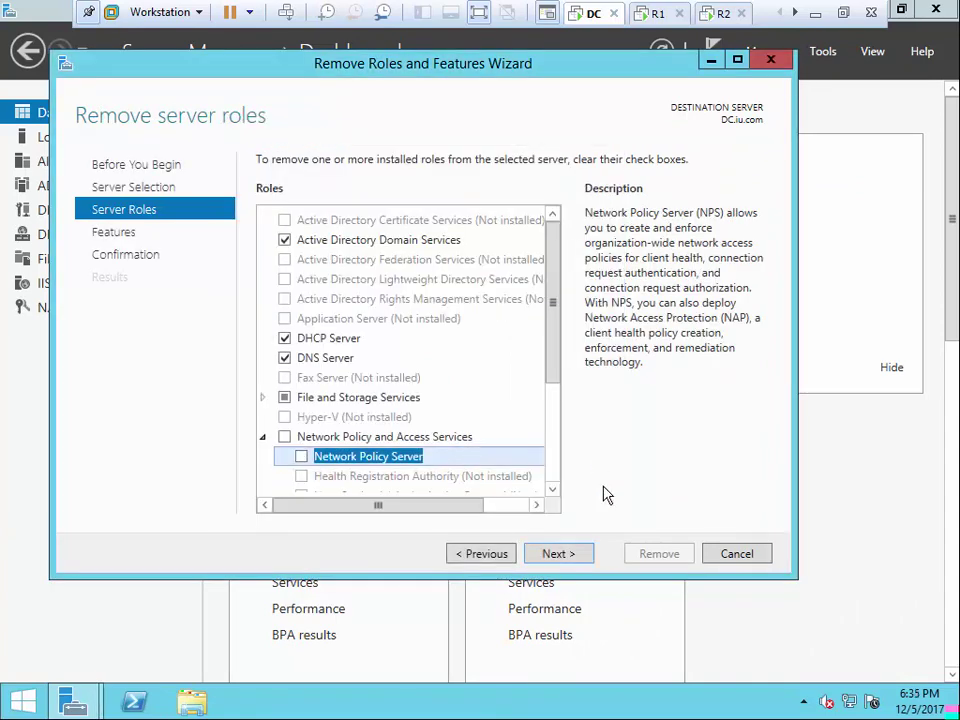
pyautogui.click(578, 556)
pyautogui.click(557, 554)
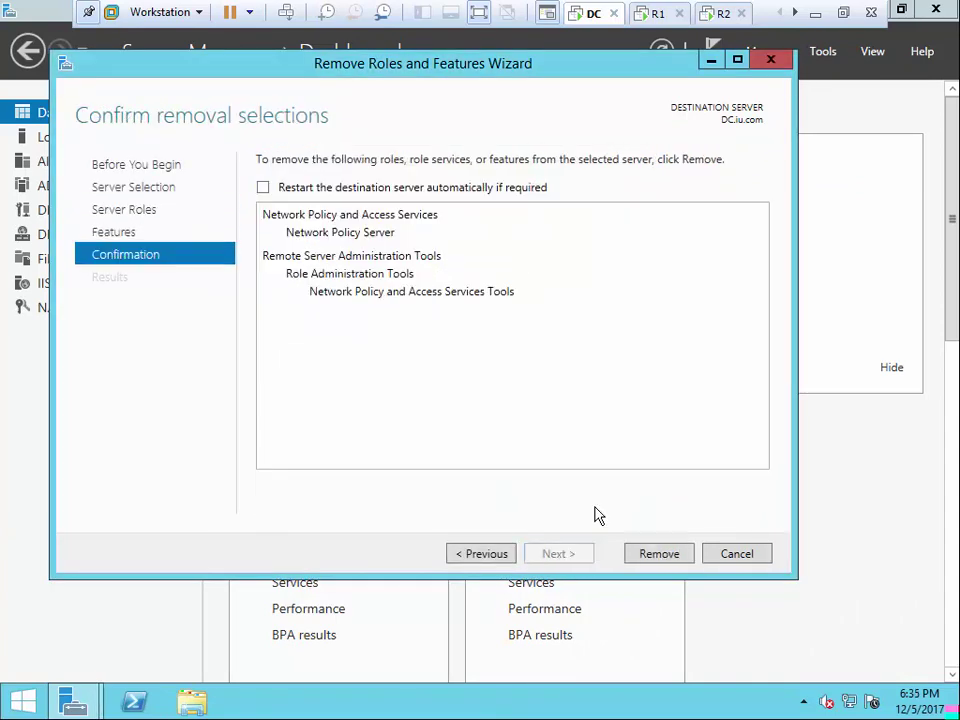
pyautogui.click(262, 187)
pyautogui.click(553, 416)
pyautogui.click(659, 554)
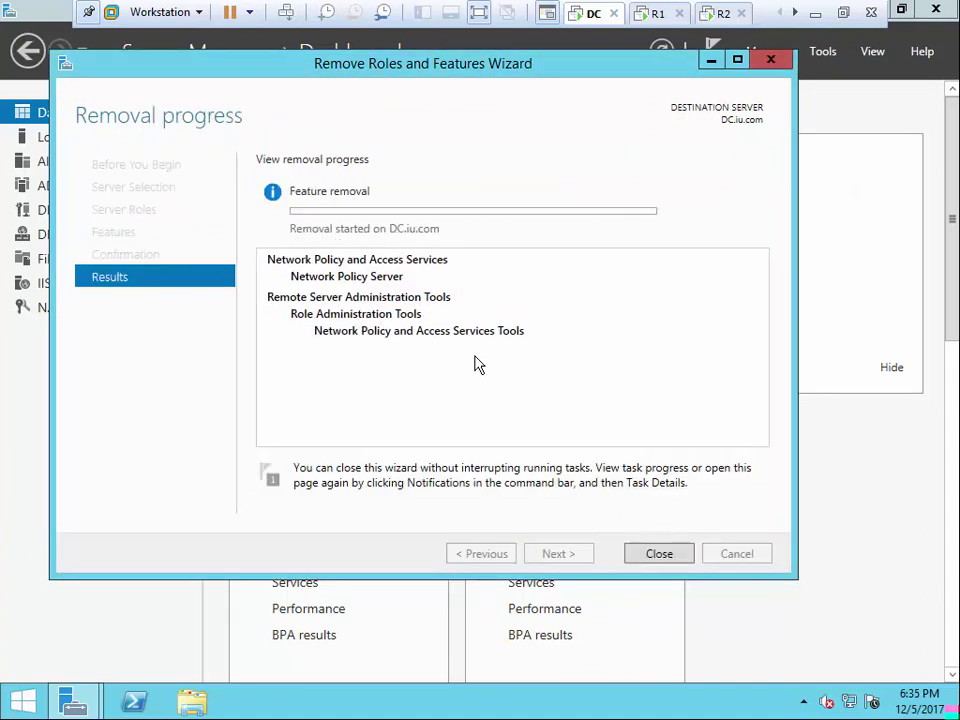
pyautogui.click(656, 14)
# Delete R1's 192.168.1.0 static route in Routing and Remote Access
pyautogui.click(250, 700)
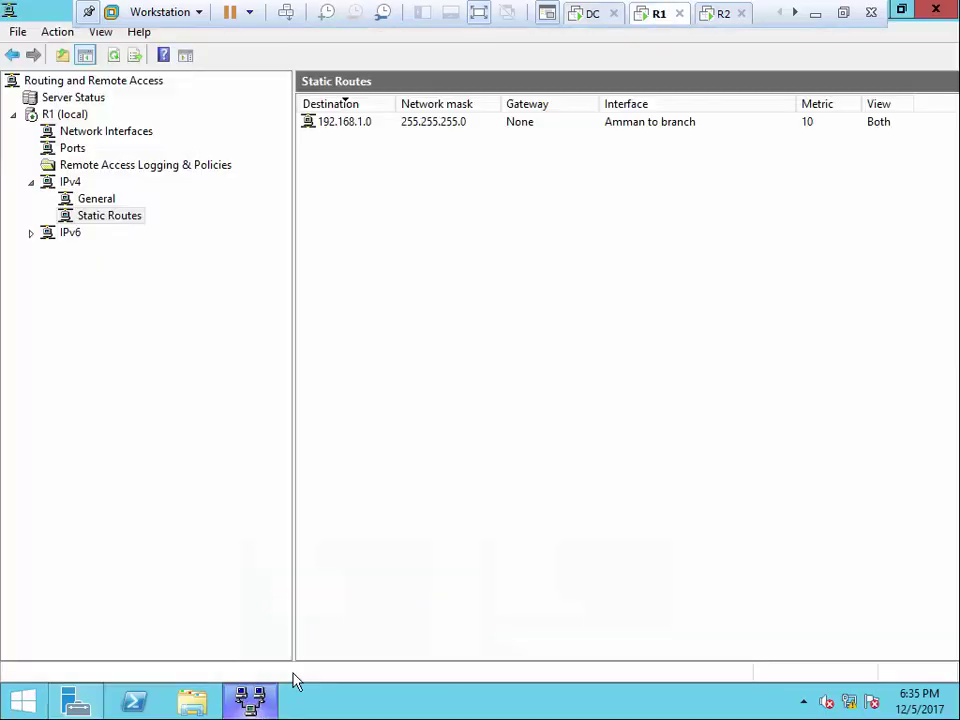
pyautogui.rightClick(335, 130)
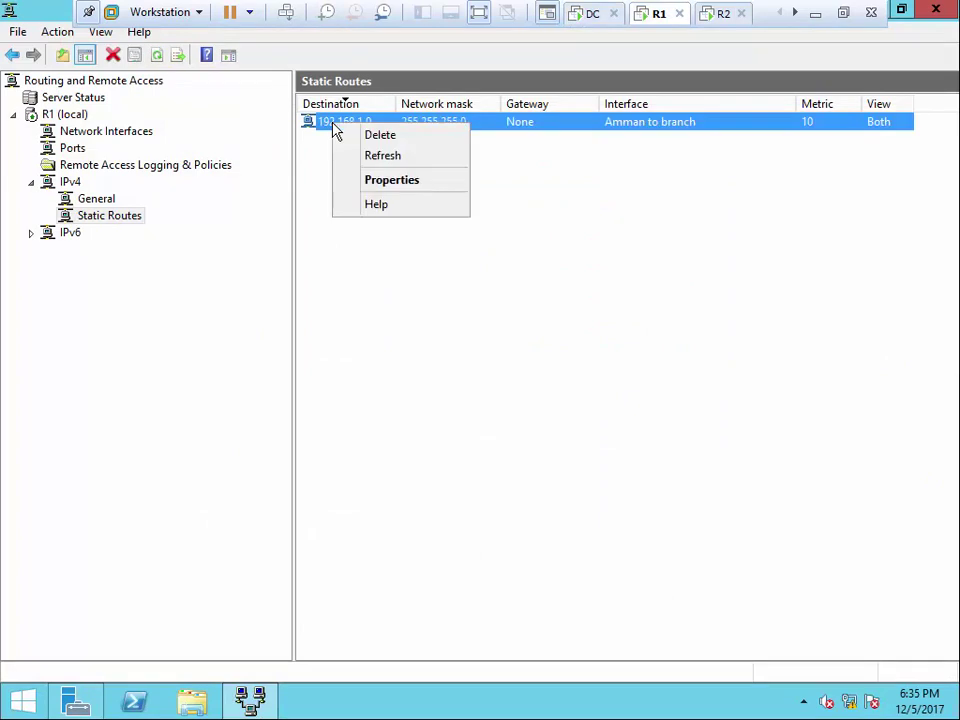
pyautogui.click(390, 142)
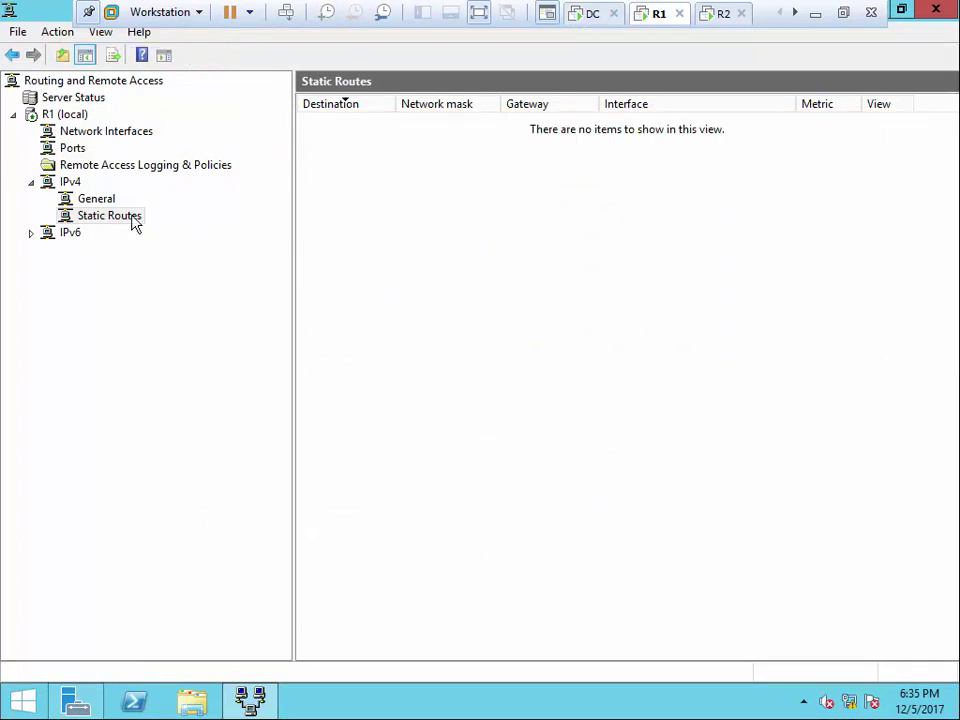
# Disable Routing and Remote Access on R1
pyautogui.click(69, 105)
pyautogui.rightClick(69, 112)
pyautogui.click(69, 112)
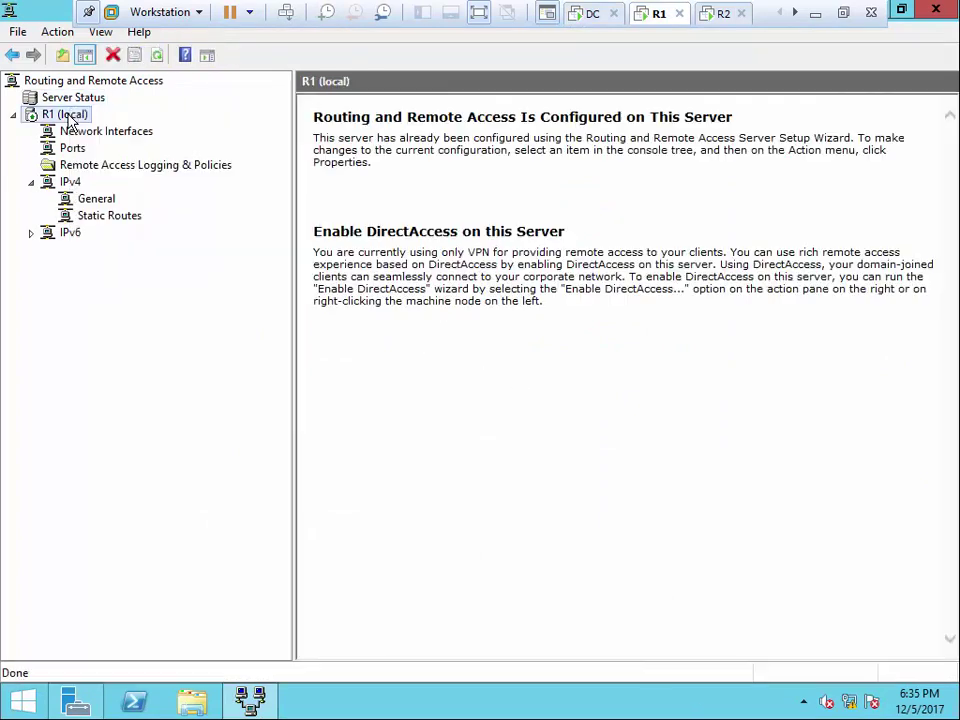
pyautogui.rightClick(70, 113)
pyautogui.click(155, 147)
pyautogui.press('Return')
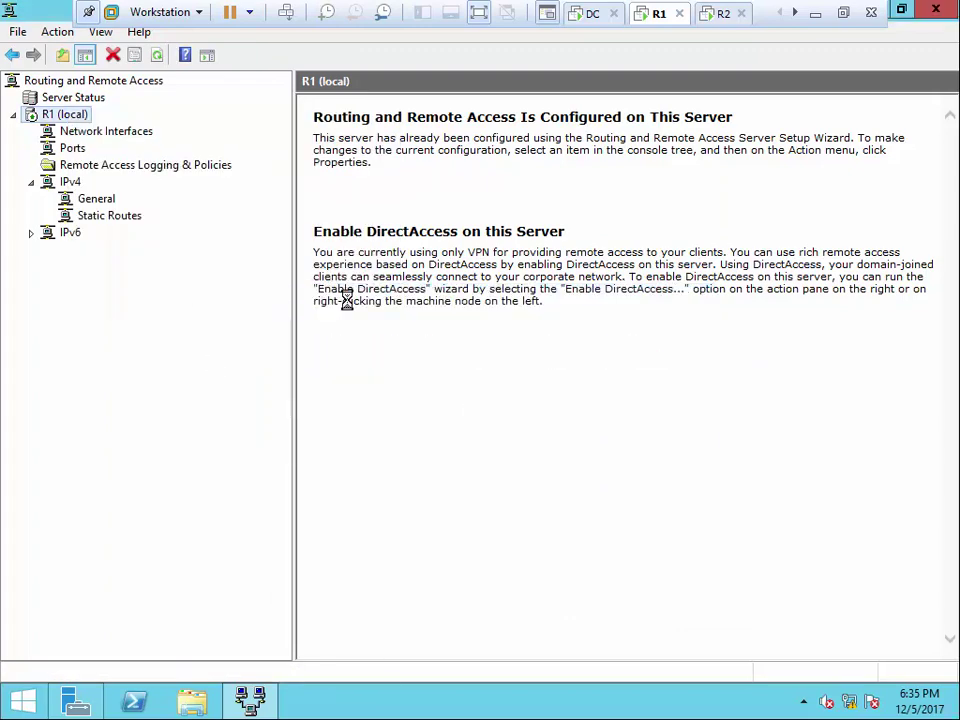
# Disable Routing and Remote Access on R2
pyautogui.click(723, 14)
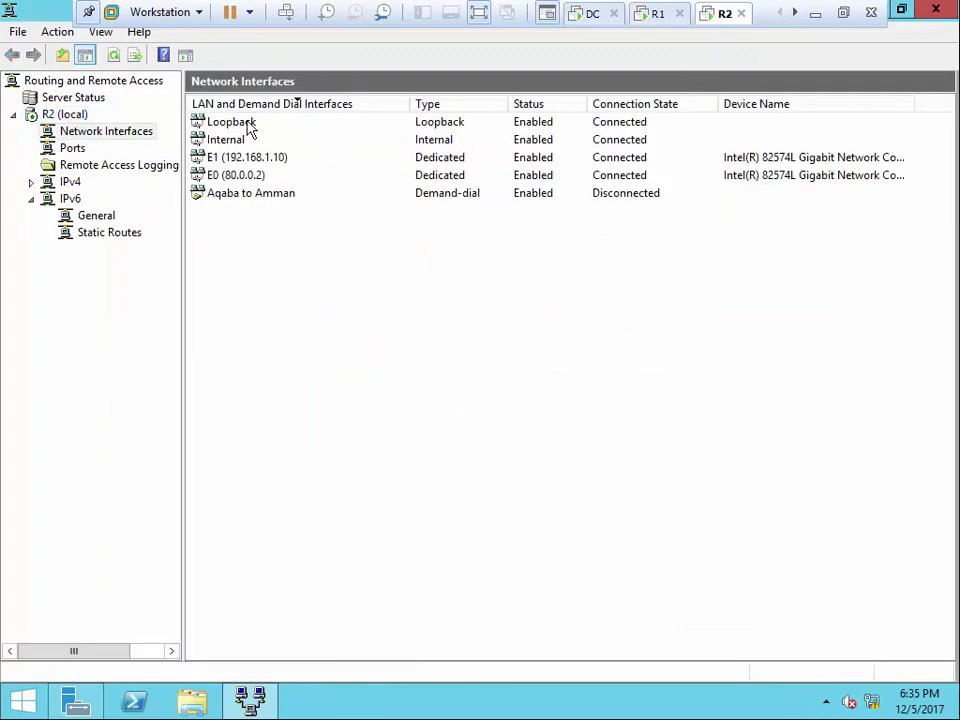
pyautogui.click(80, 118)
pyautogui.rightClick(78, 121)
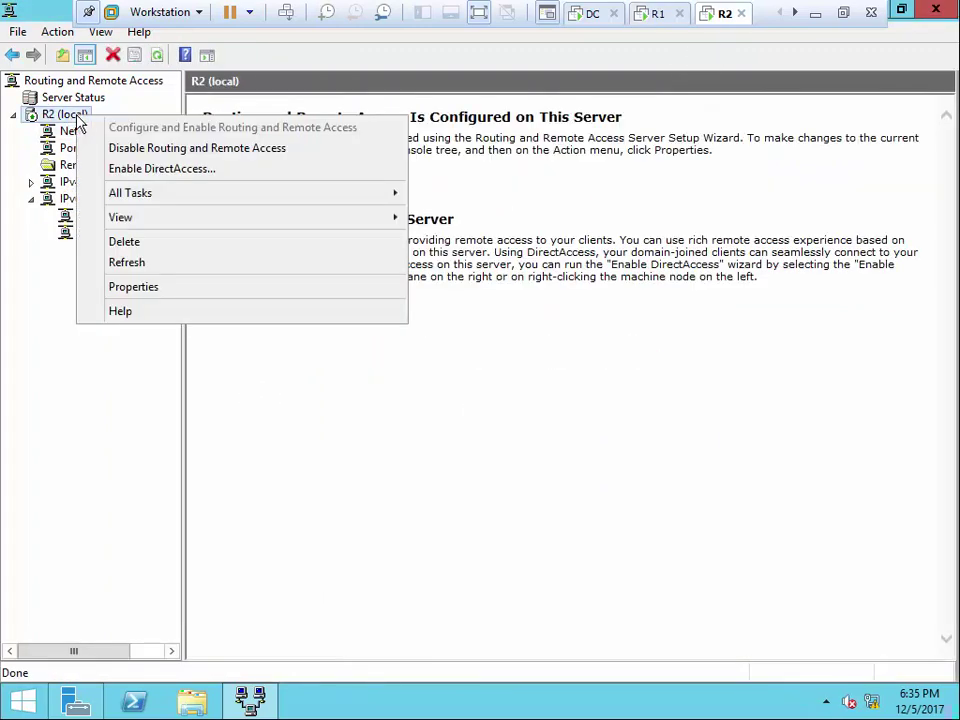
pyautogui.click(140, 148)
pyautogui.press('Return')
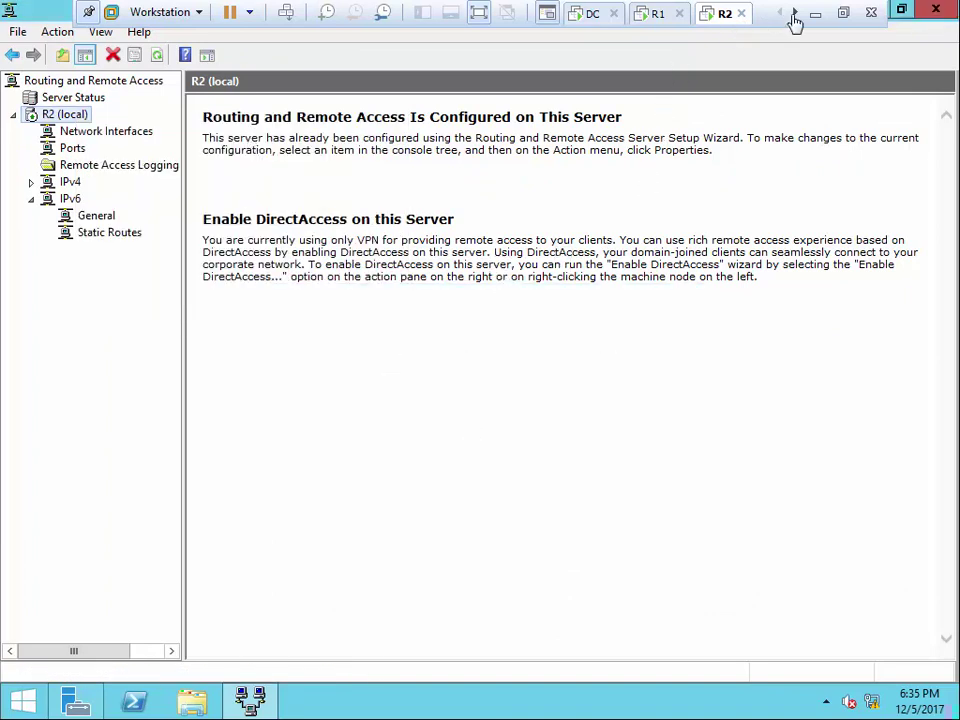
pyautogui.click(794, 13)
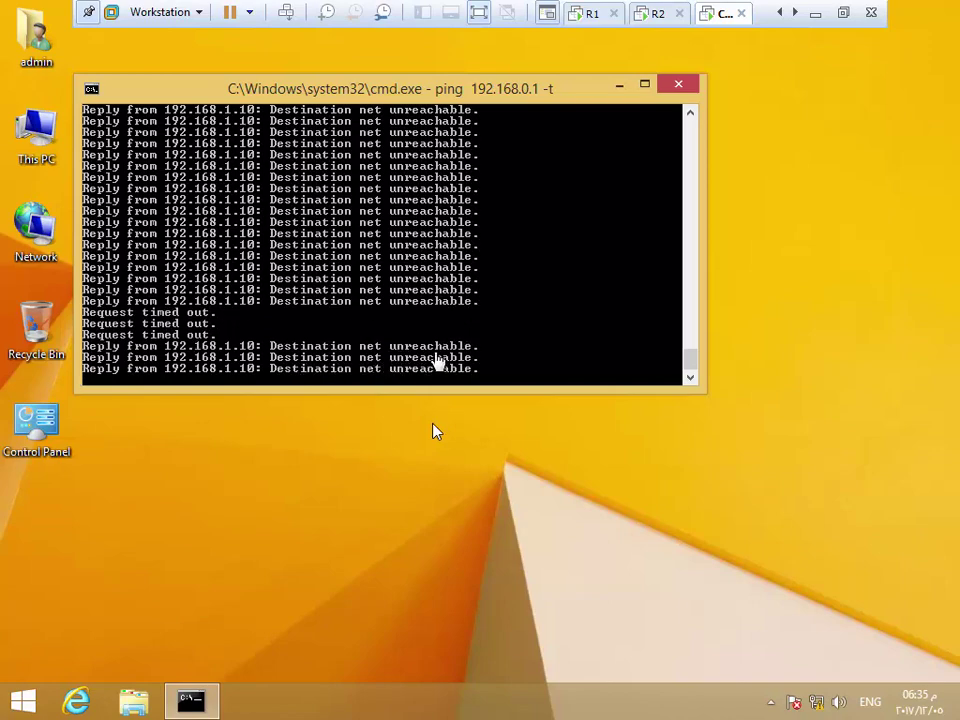
pyautogui.click(648, 25)
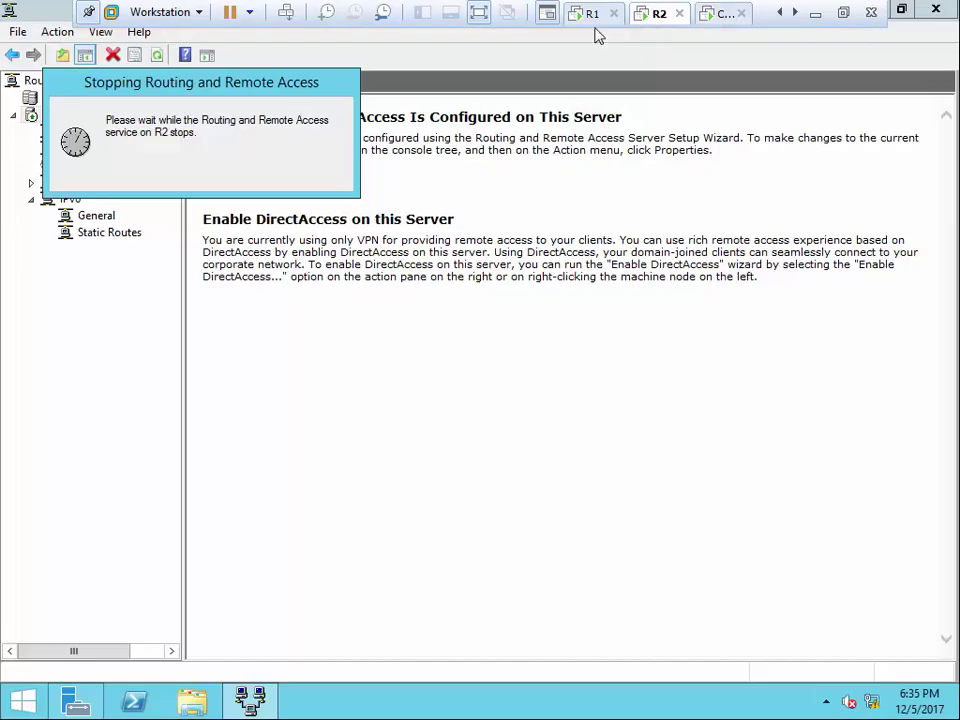
# Wait for routing to stop on R1 and R2, exit full screen, close R1's routing console
pyautogui.click(718, 26)
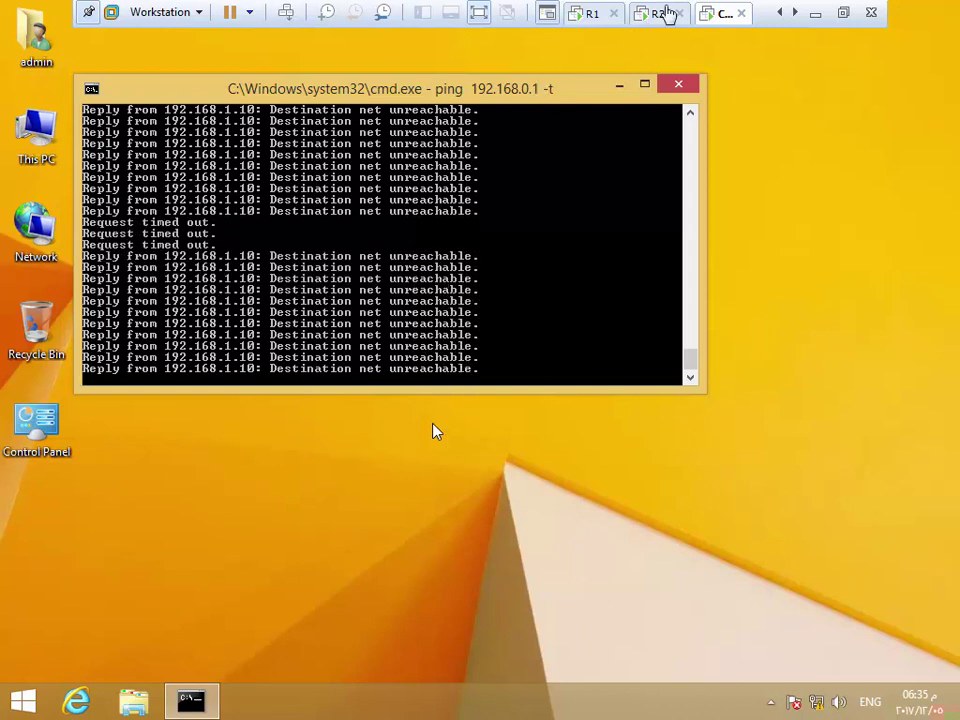
pyautogui.click(656, 14)
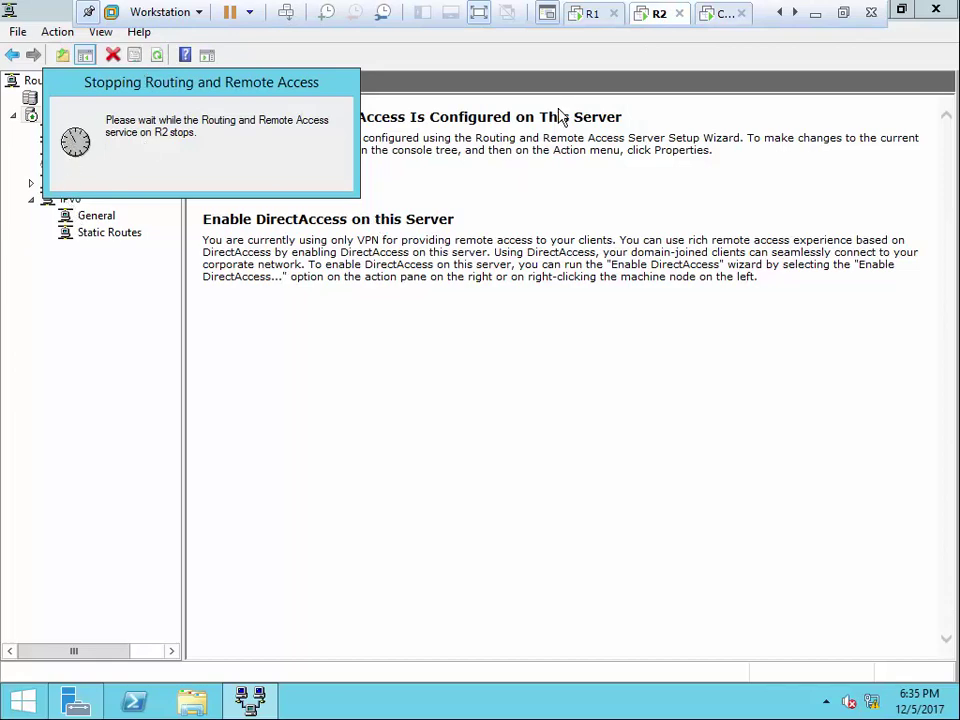
pyautogui.click(590, 14)
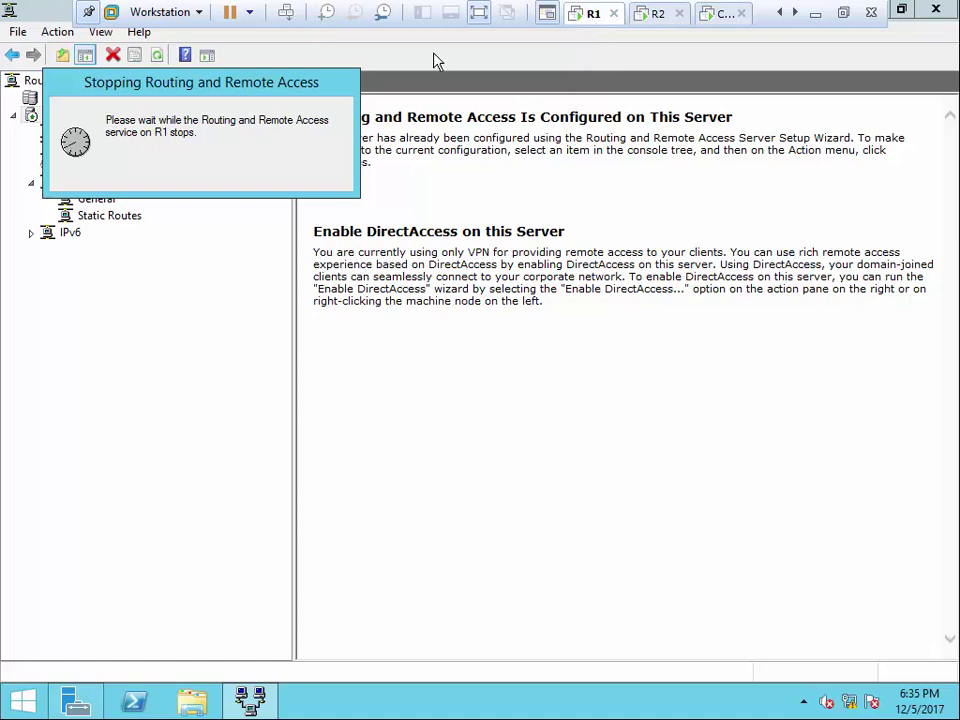
pyautogui.hotkey('ctrl', 'alt', 'Return')
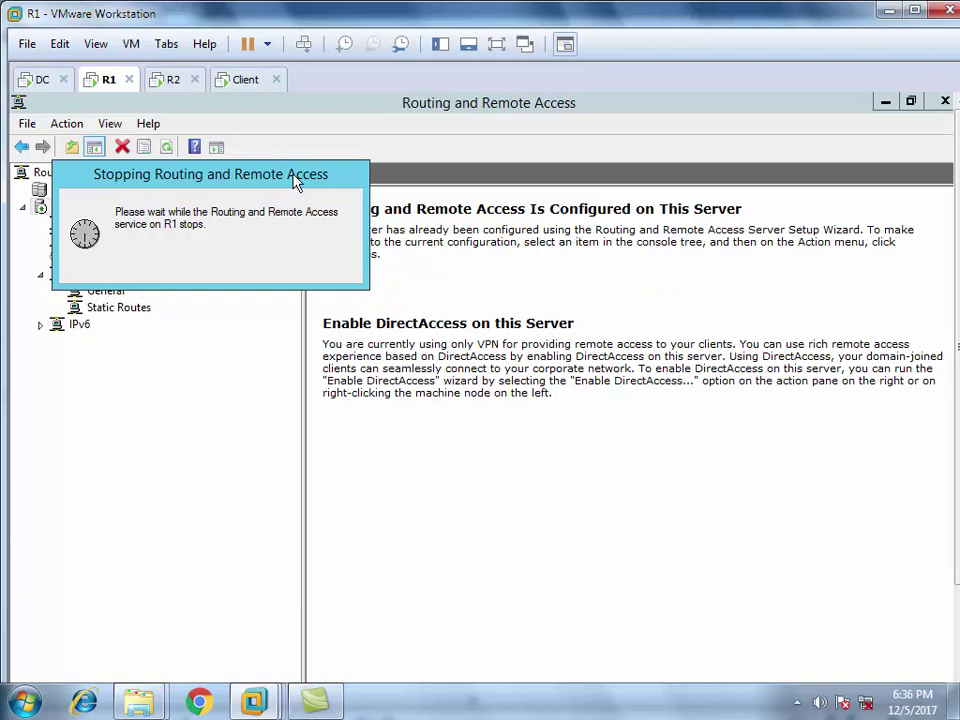
pyautogui.click(42, 79)
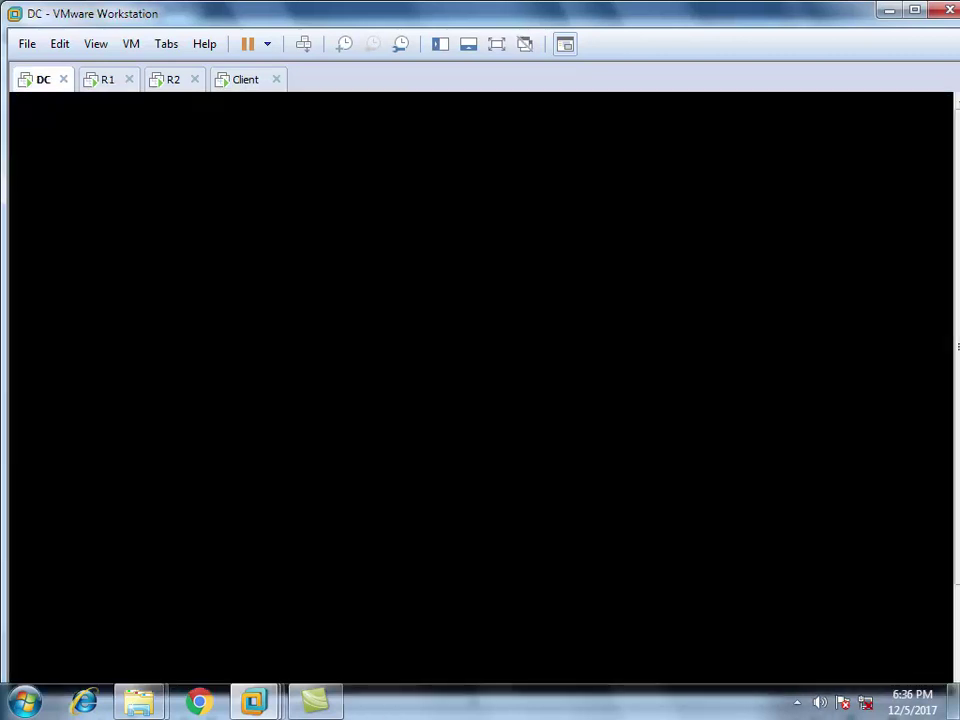
pyautogui.click(109, 80)
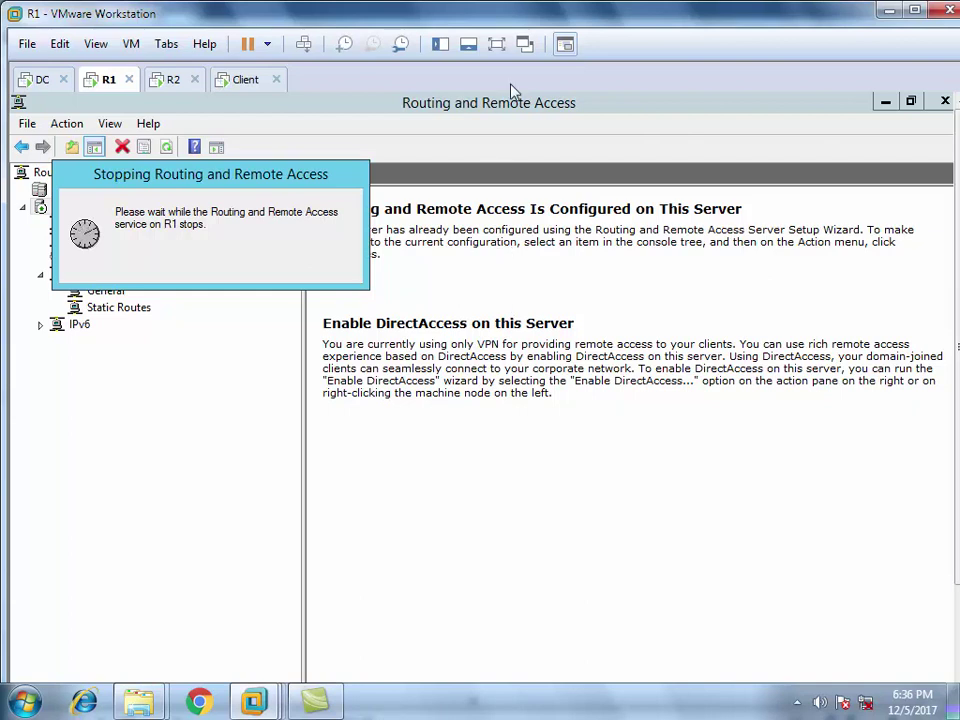
pyautogui.click(168, 82)
pyautogui.click(102, 81)
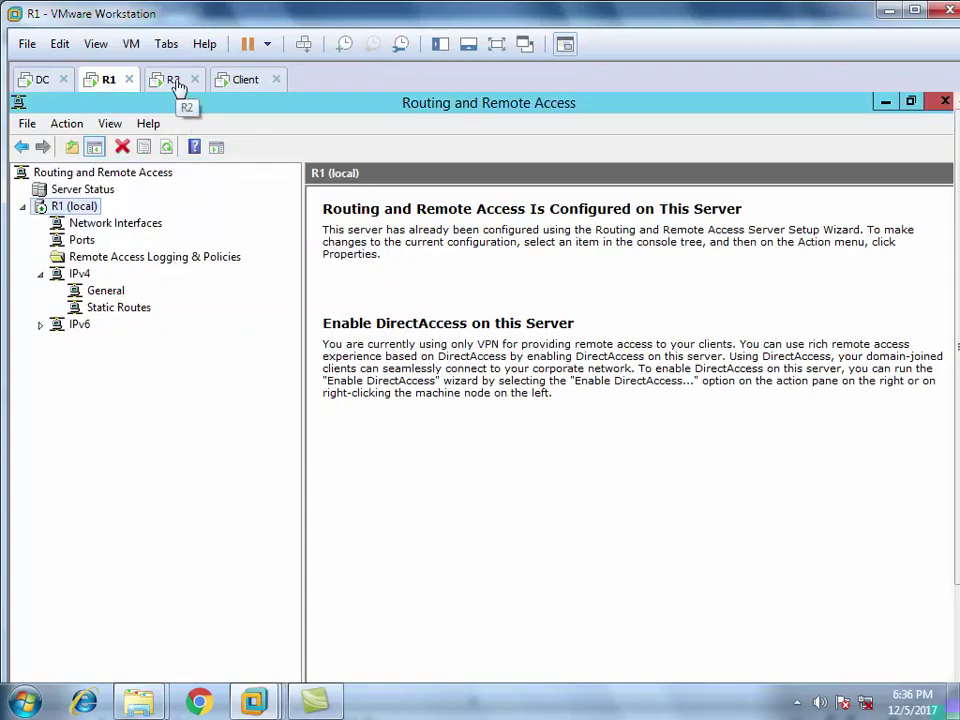
pyautogui.click(178, 87)
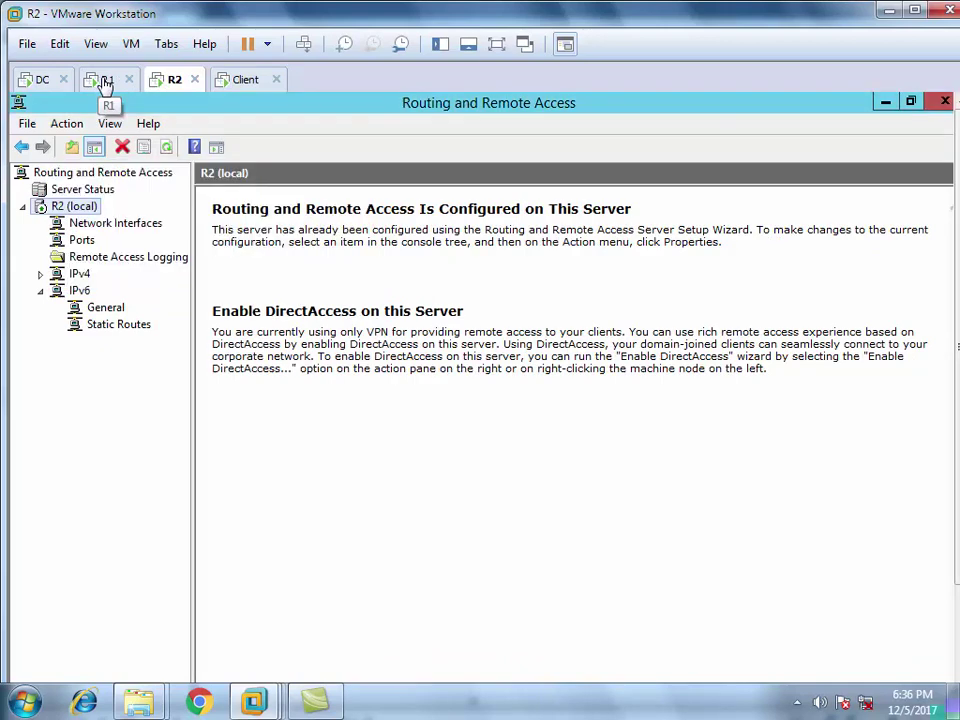
pyautogui.click(103, 83)
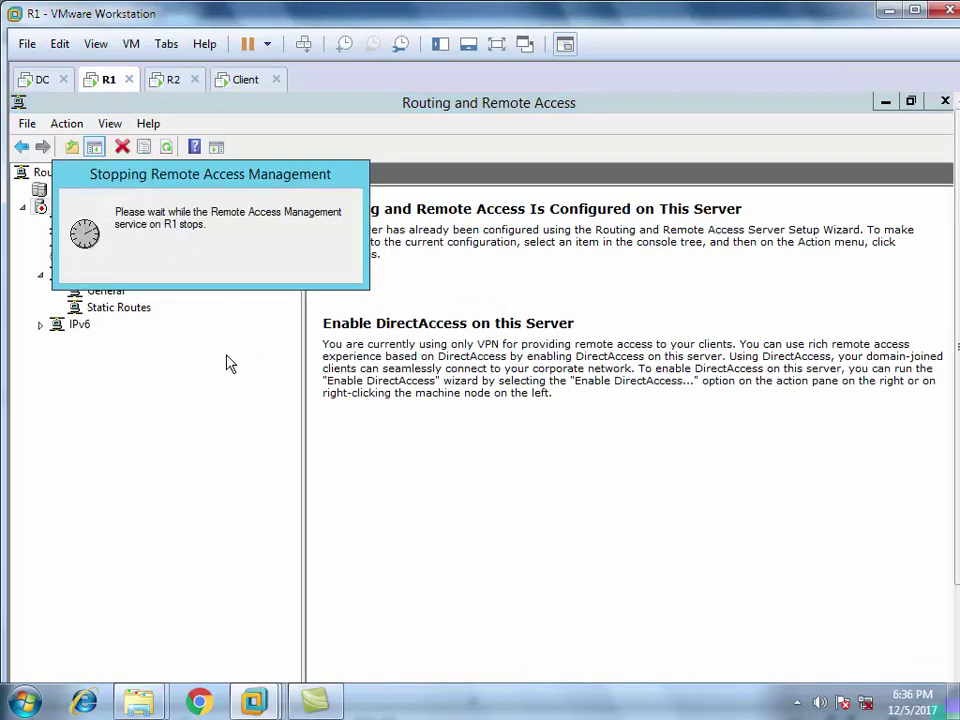
pyautogui.click(940, 103)
# Show R1 full screen on Server Manager's Local Server page, where Windows Firewall Public reads Off
pyautogui.click(497, 44)
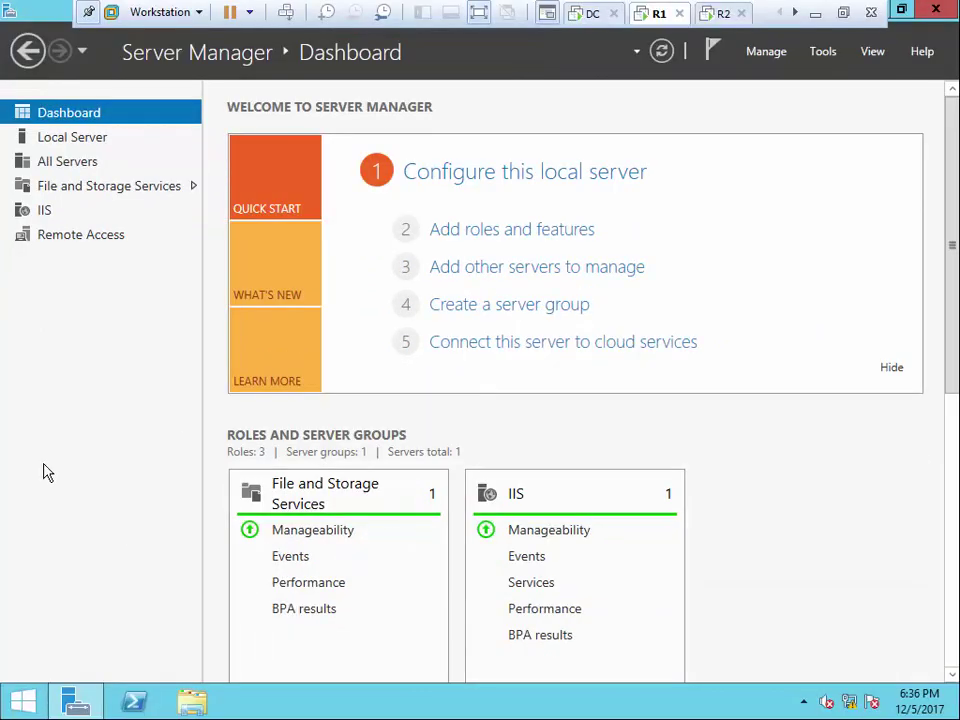
pyautogui.click(96, 143)
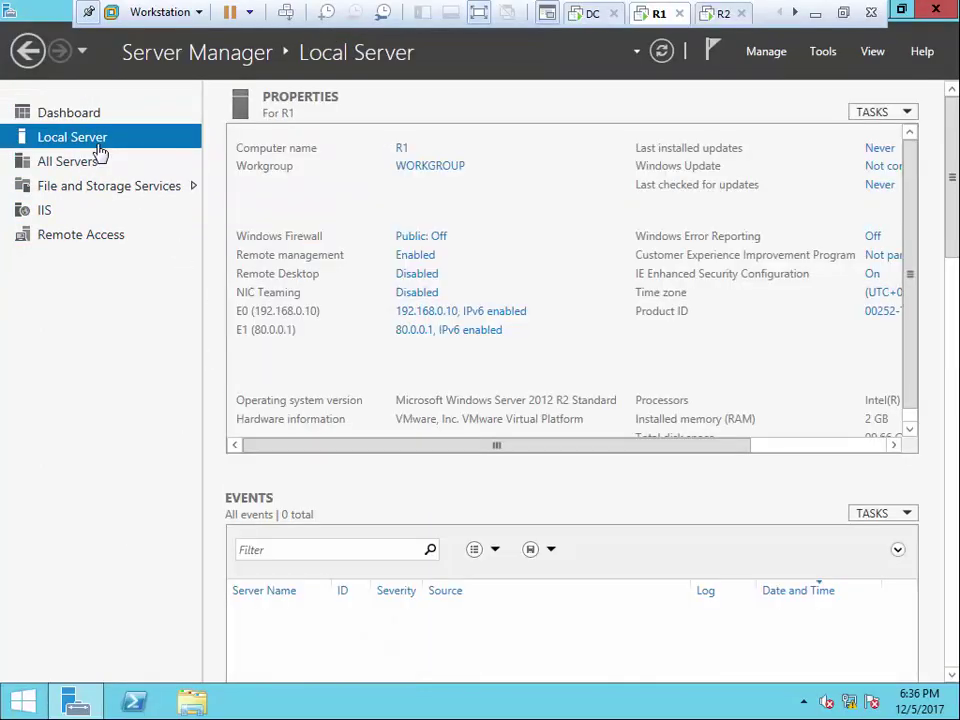
pyautogui.click(440, 237)
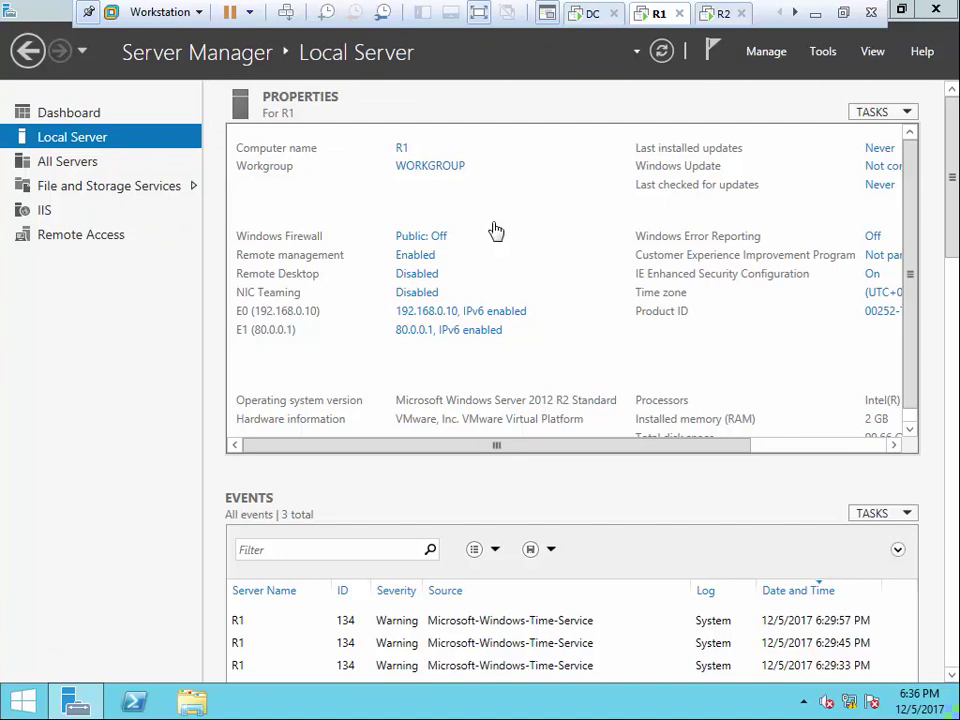
# Try joining R1 to the iu.com domain and dismiss the 'domain controller not found' error
pyautogui.click(436, 166)
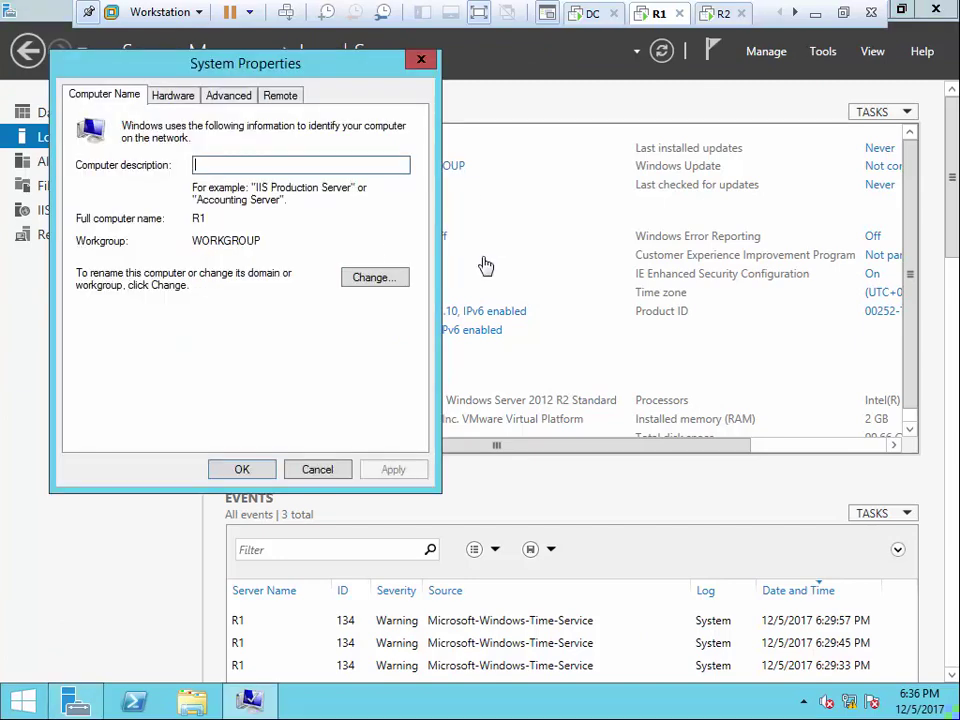
pyautogui.click(348, 276)
pyautogui.click(110, 317)
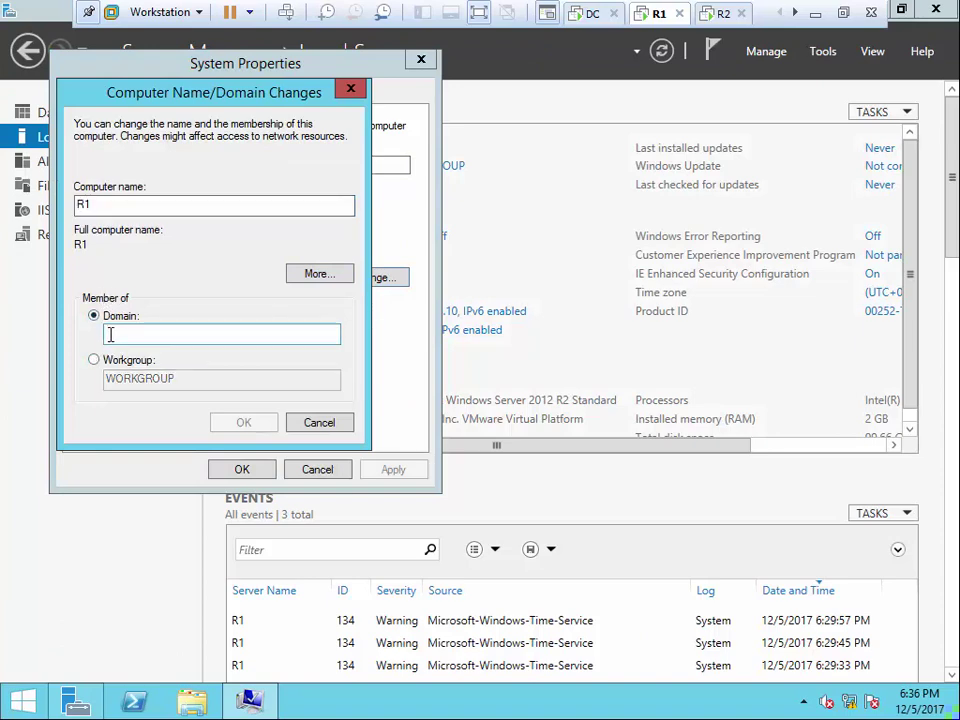
pyautogui.write('l')
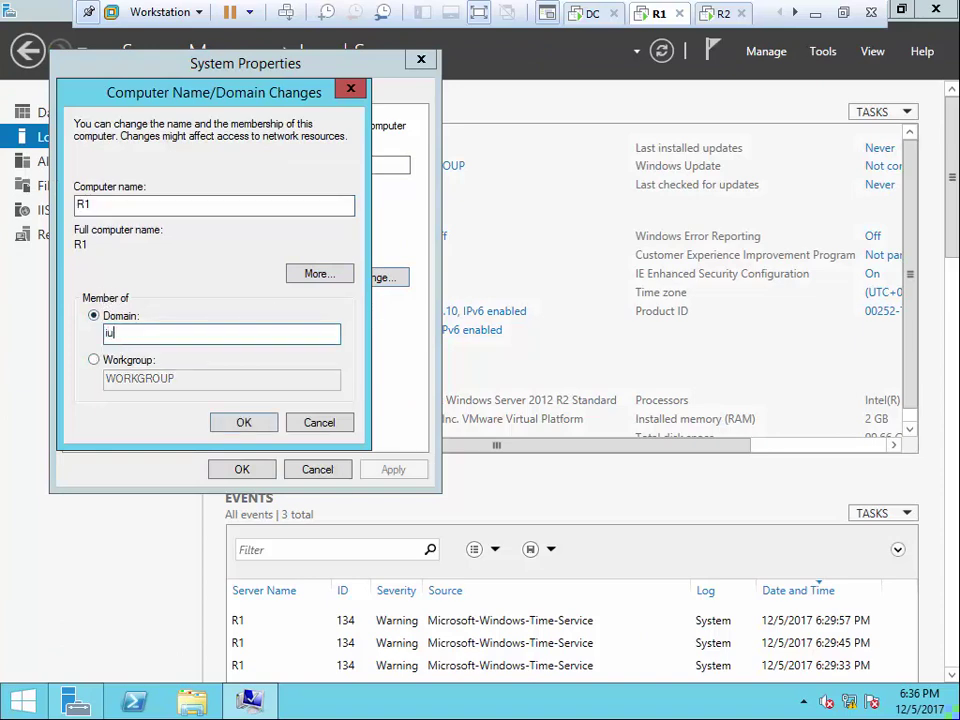
pyautogui.write('u.com')
pyautogui.press('Return')
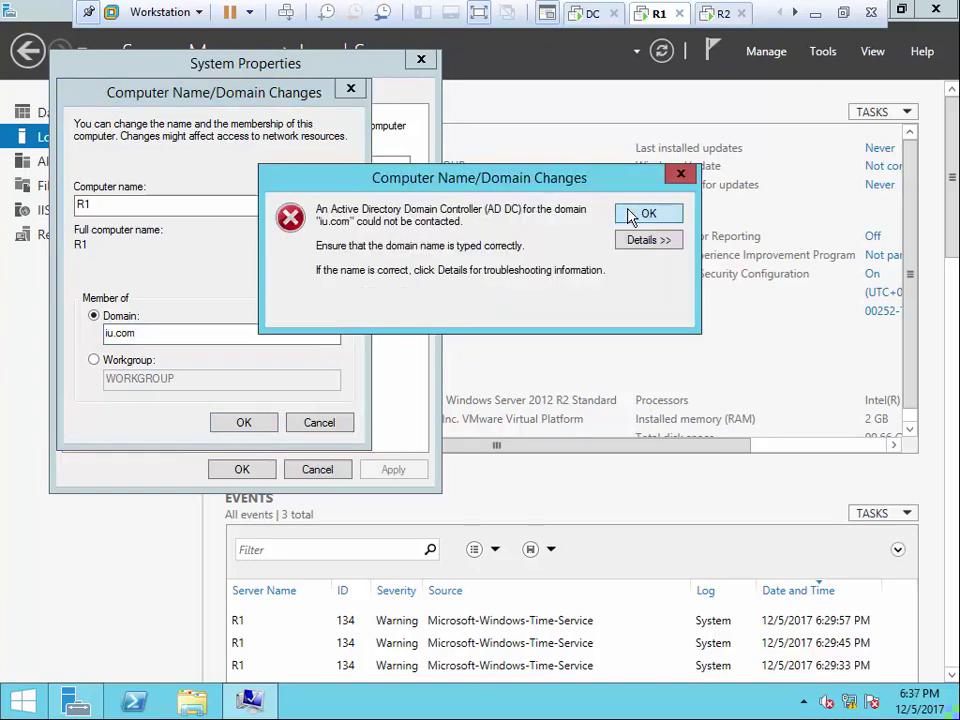
pyautogui.click(640, 212)
# Send Ctrl+Alt+Del to the DC machine to wake its sign-in screen, then return to R1
pyautogui.click(592, 13)
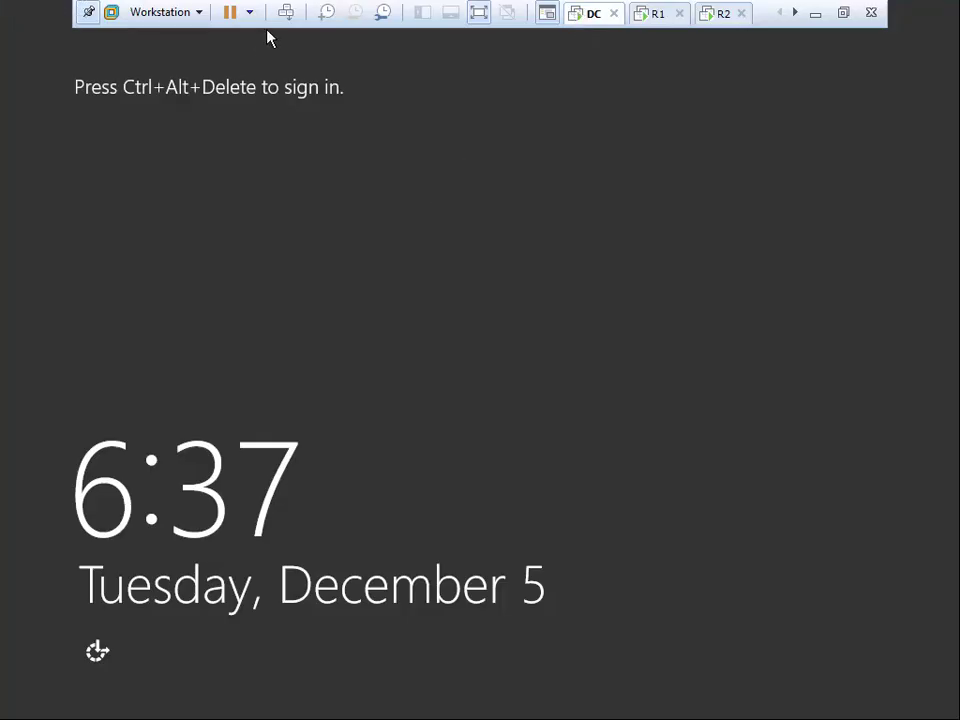
pyautogui.press('ctrl+alt+Insert')
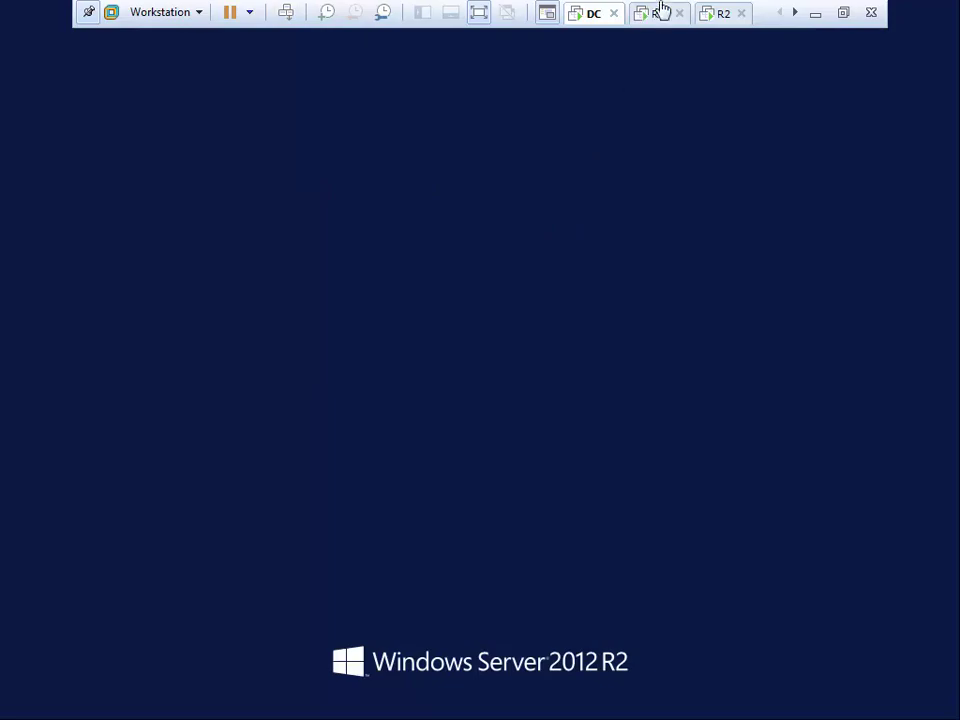
pyautogui.click(658, 12)
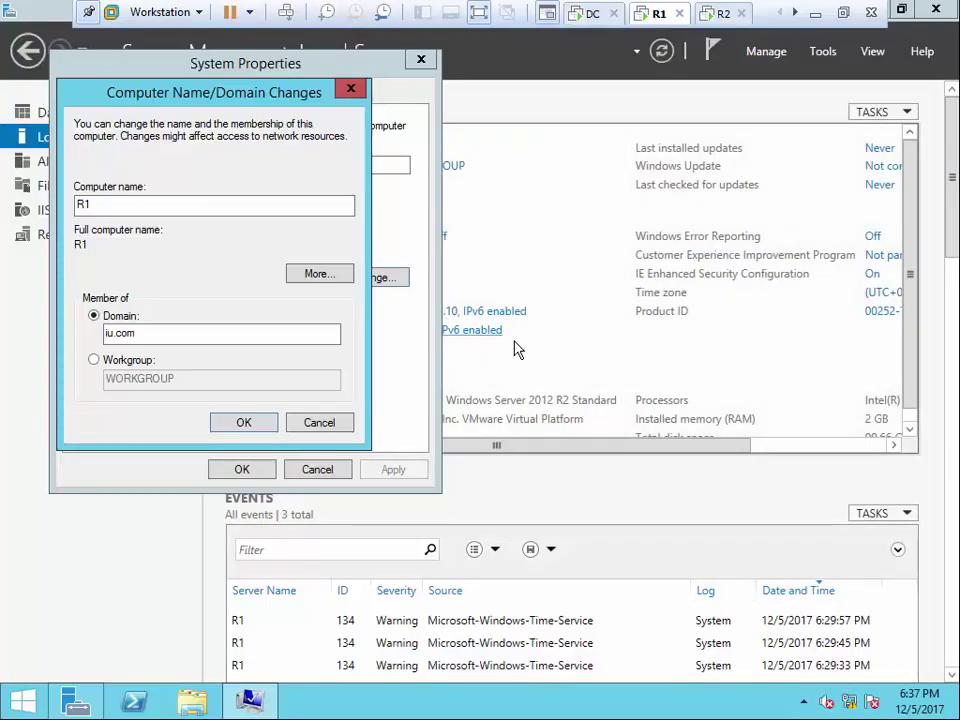
# Review the IPv4 properties of R1's E0 adapter (192.168.0.10), then close all network windows
pyautogui.click(496, 332)
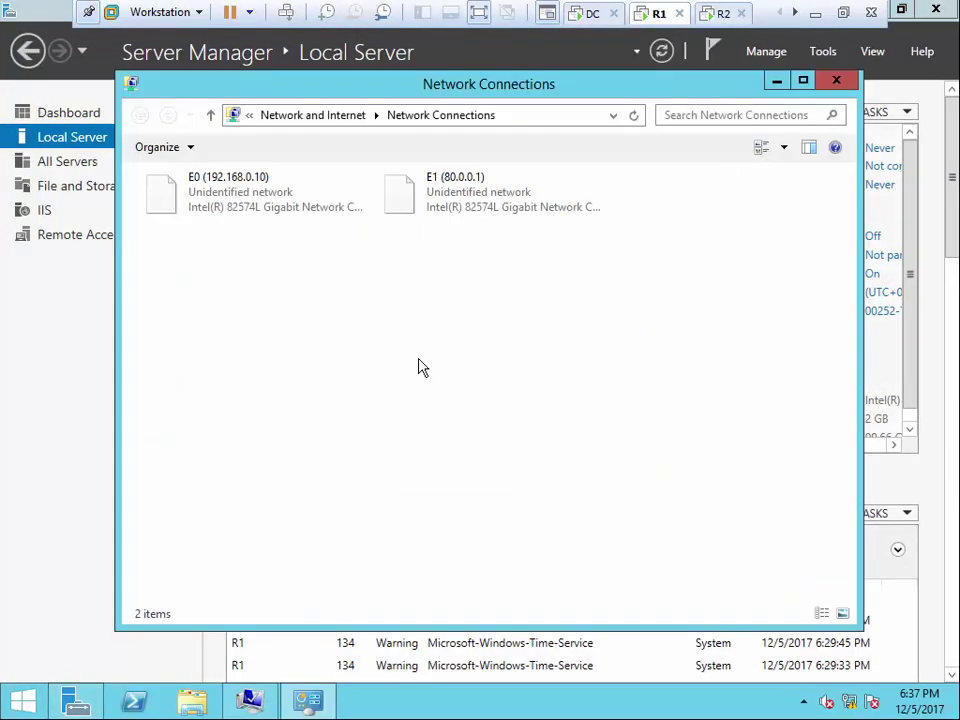
pyautogui.click(246, 204)
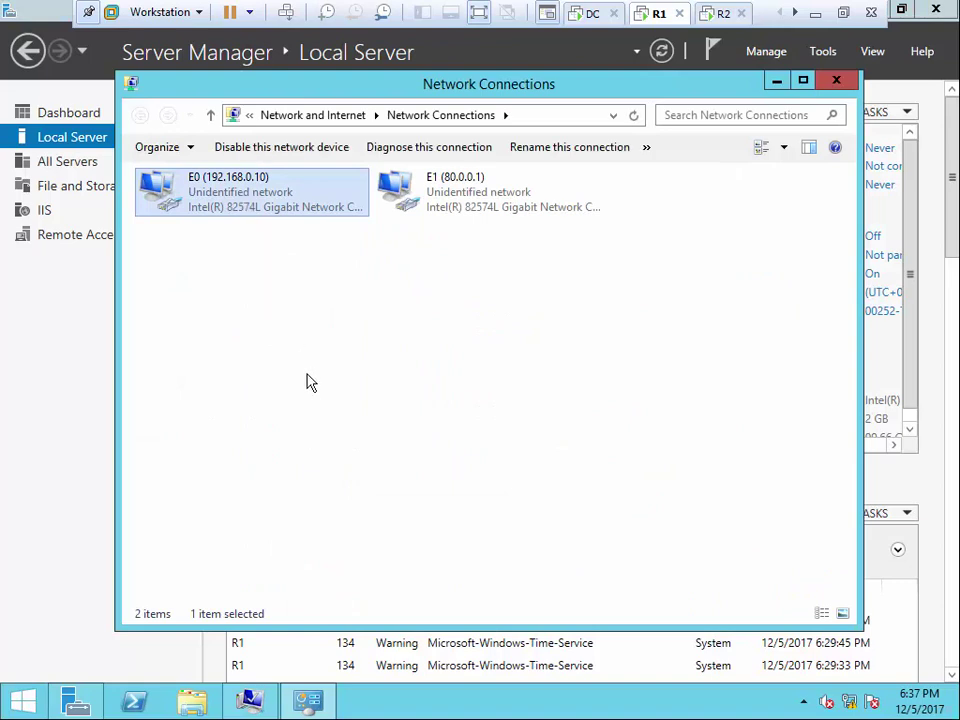
pyautogui.doubleClick(251, 191)
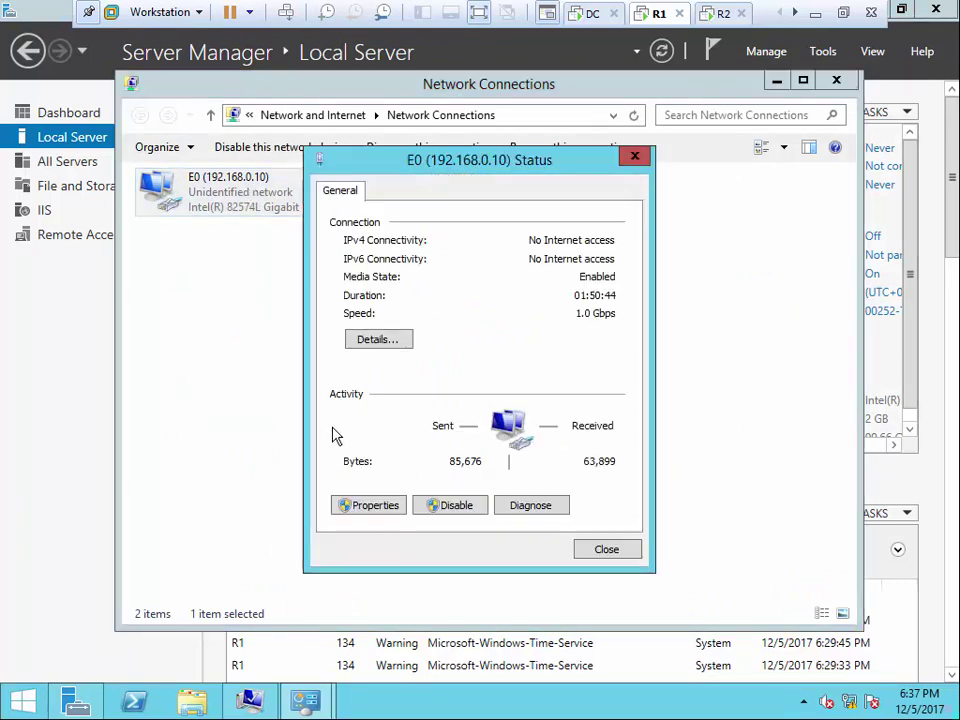
pyautogui.click(370, 505)
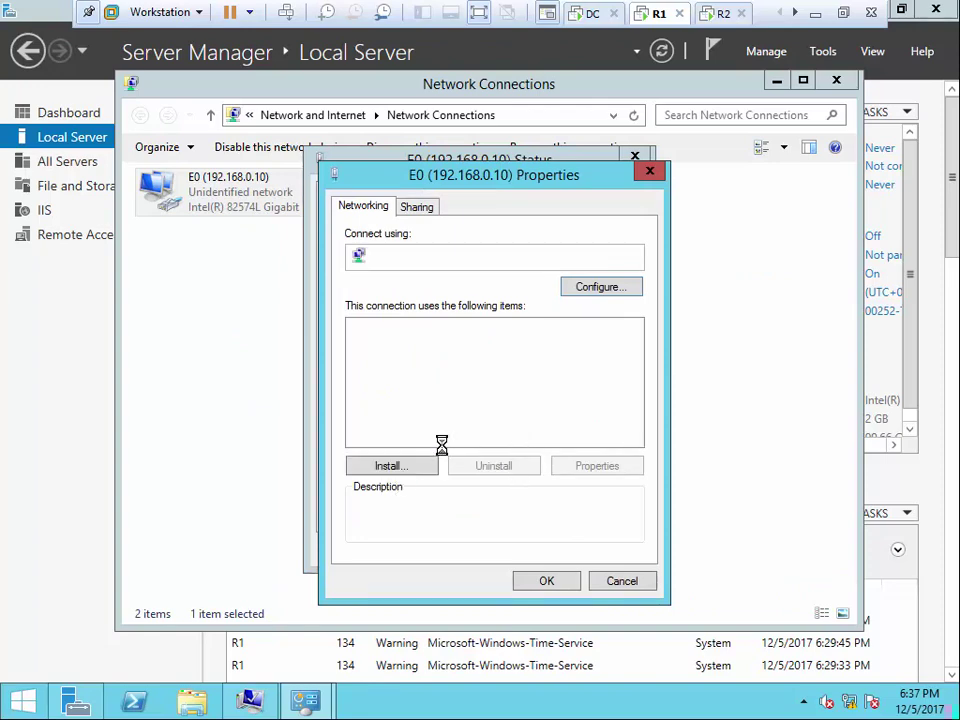
pyautogui.doubleClick(552, 445)
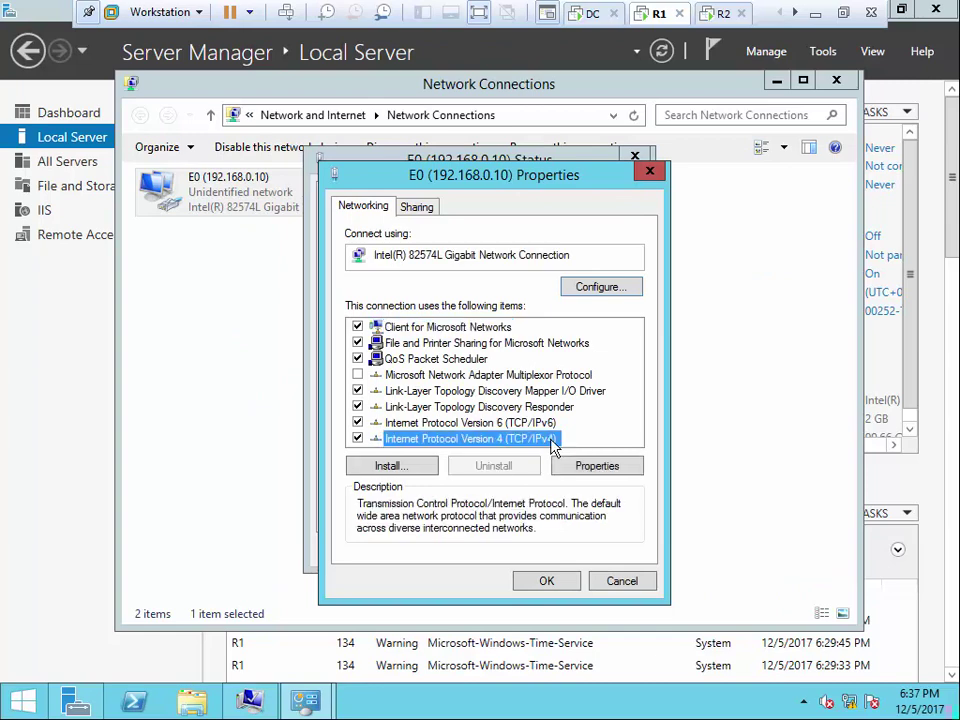
pyautogui.click(612, 639)
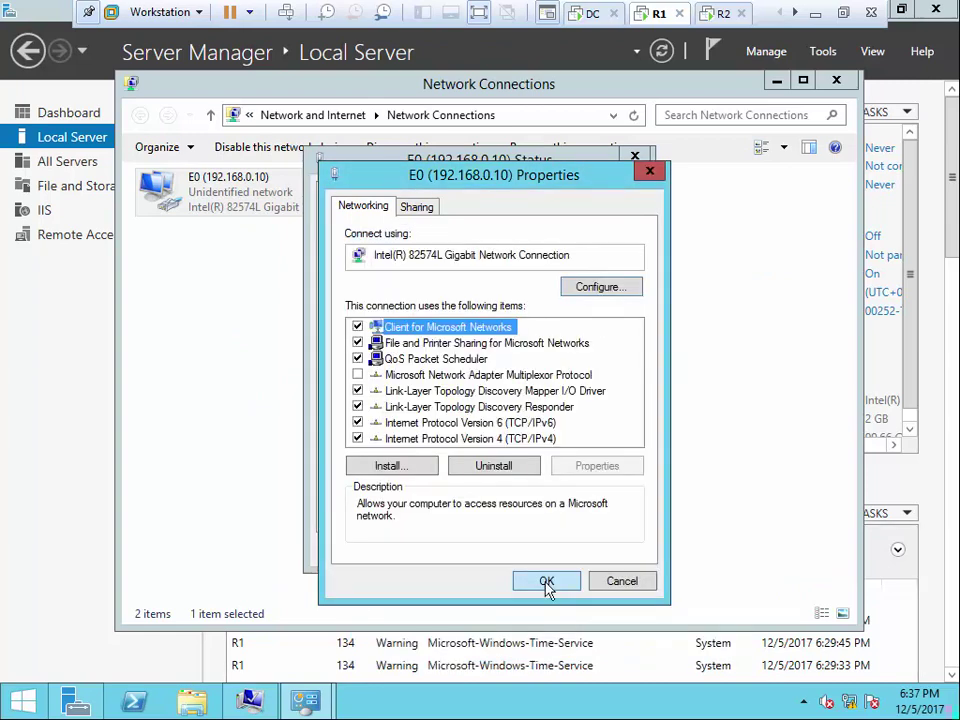
pyautogui.click(549, 583)
pyautogui.click(631, 556)
pyautogui.click(836, 80)
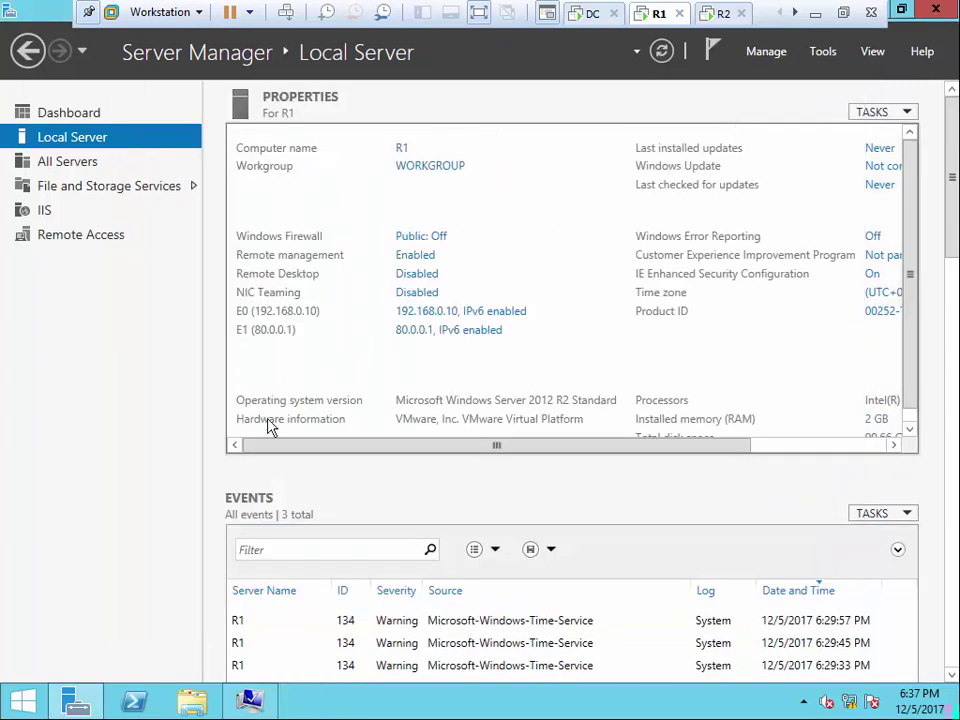
# Submit R1's iu.com domain join with the domain administrator name and password
pyautogui.click(250, 708)
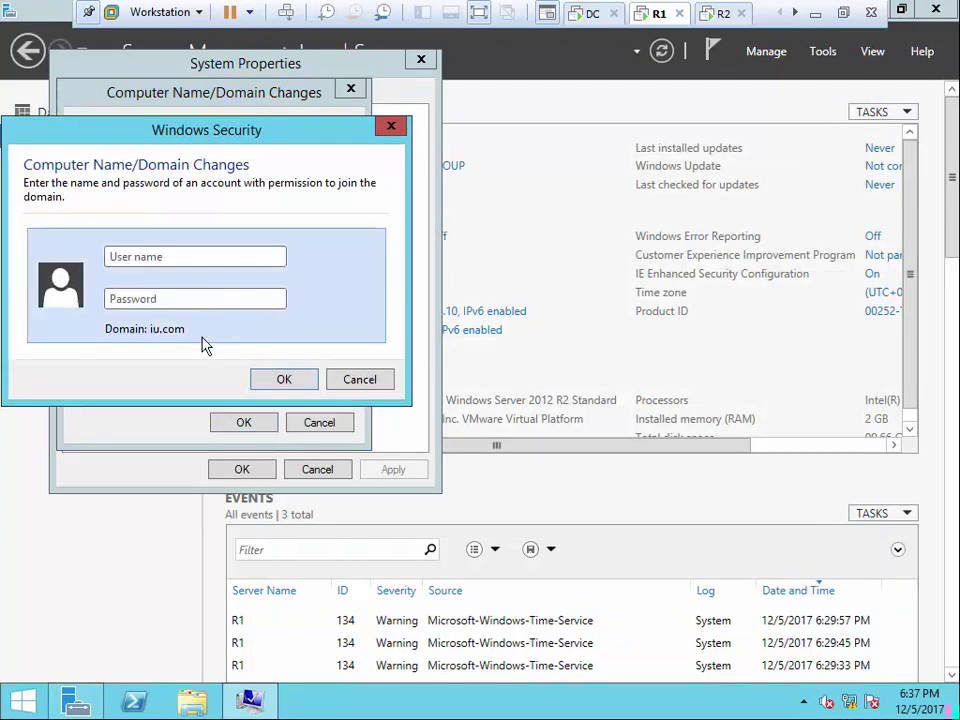
pyautogui.write('administrator')
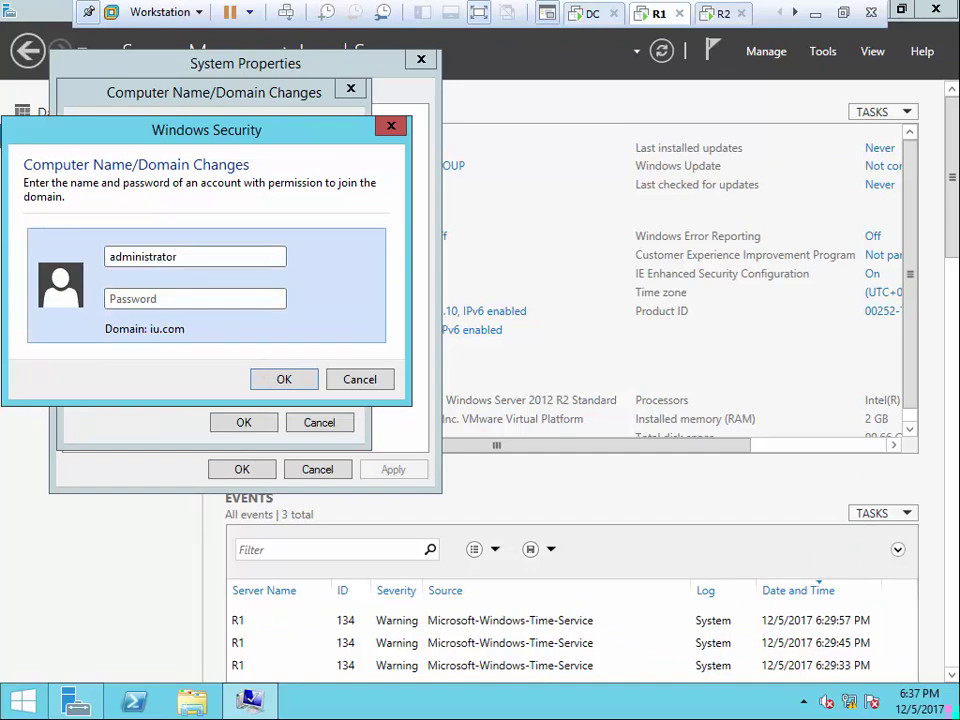
pyautogui.press('Tab')
pyautogui.write('P')
pyautogui.press('Return')
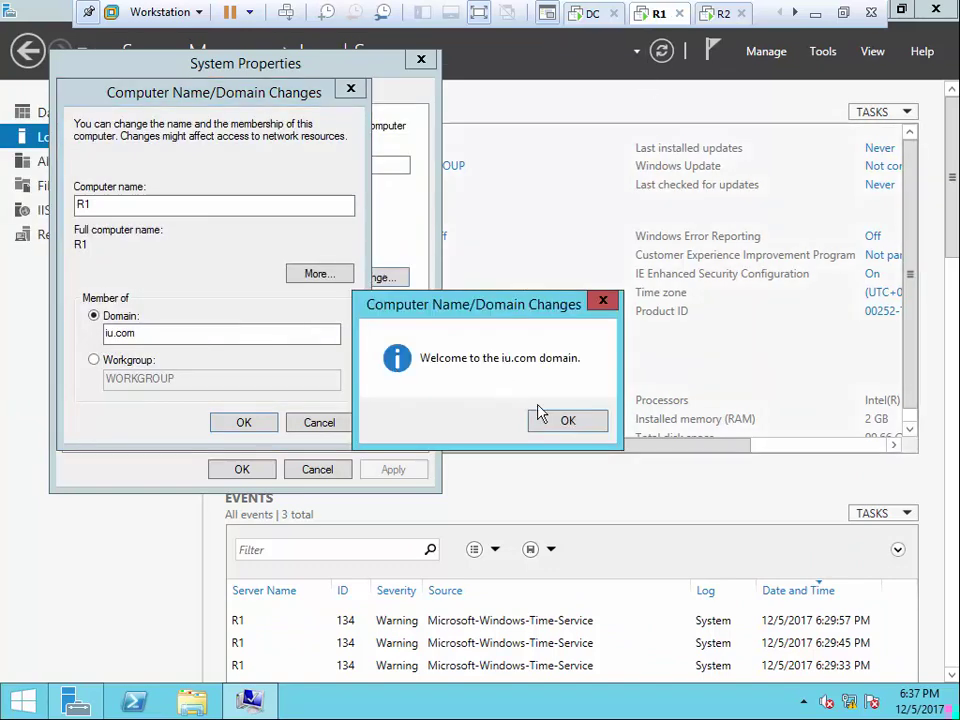
# Acknowledge the domain welcome and restart notices, close System Properties, and restart R1 now
pyautogui.click(541, 416)
pyautogui.click(244, 423)
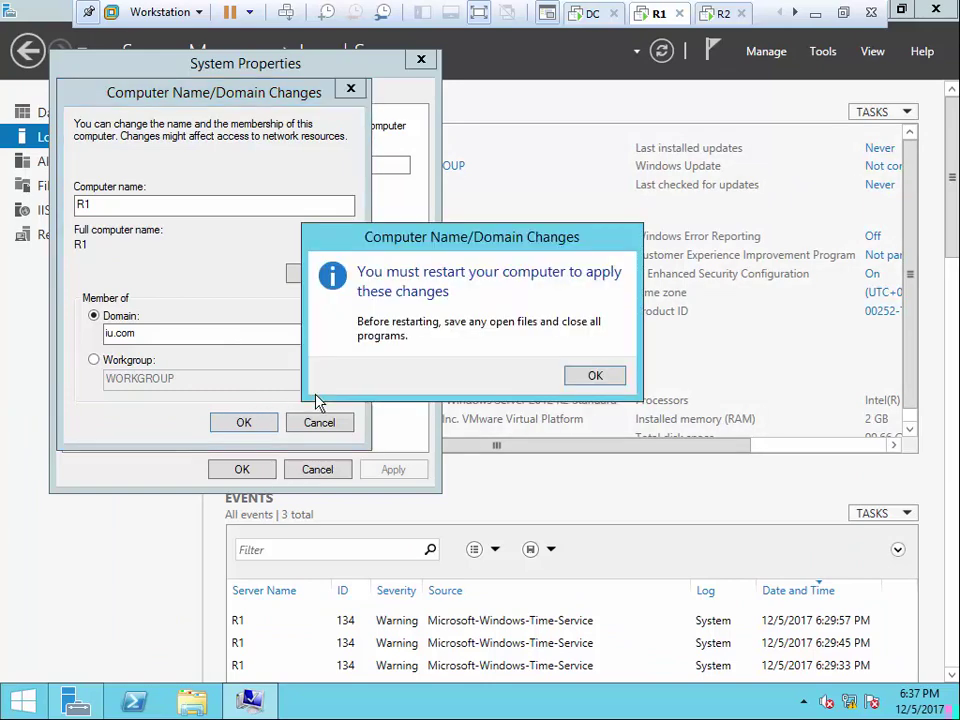
pyautogui.click(597, 378)
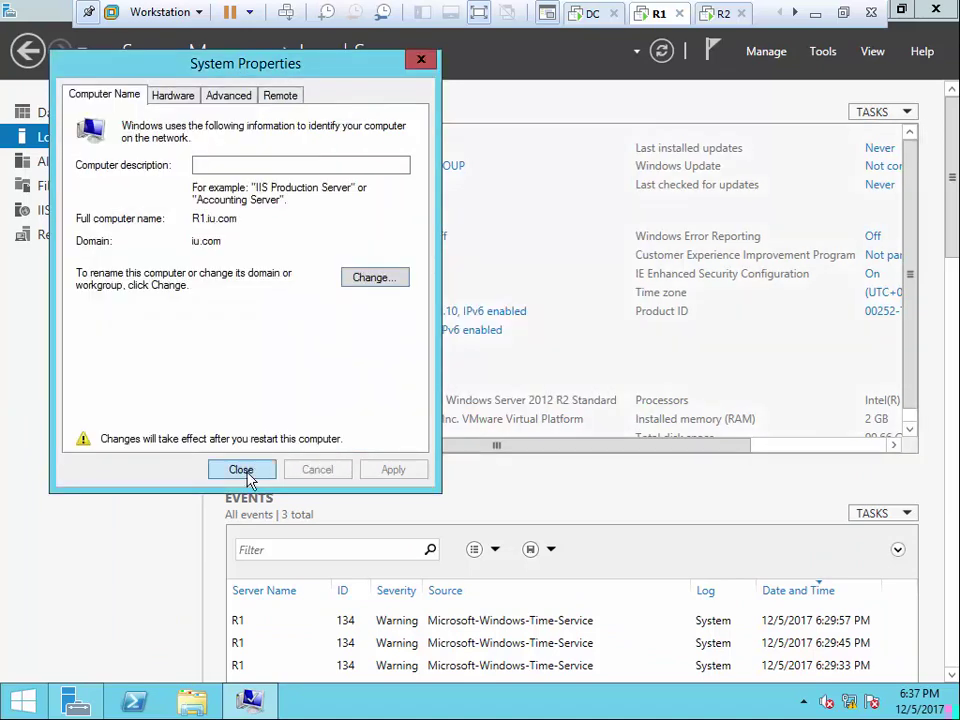
pyautogui.click(245, 471)
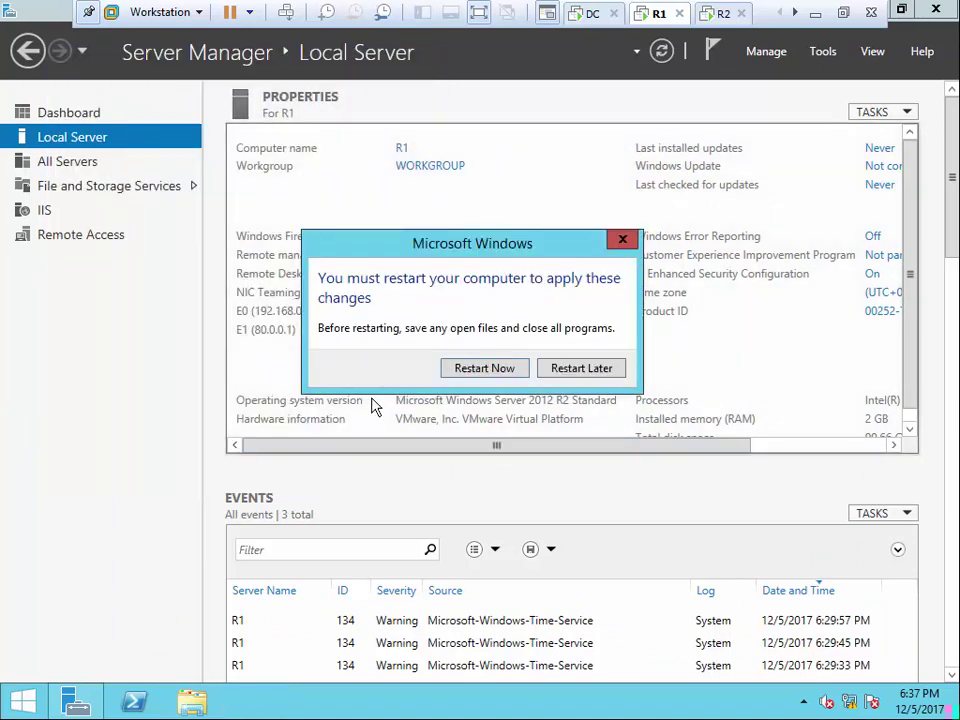
pyautogui.click(450, 377)
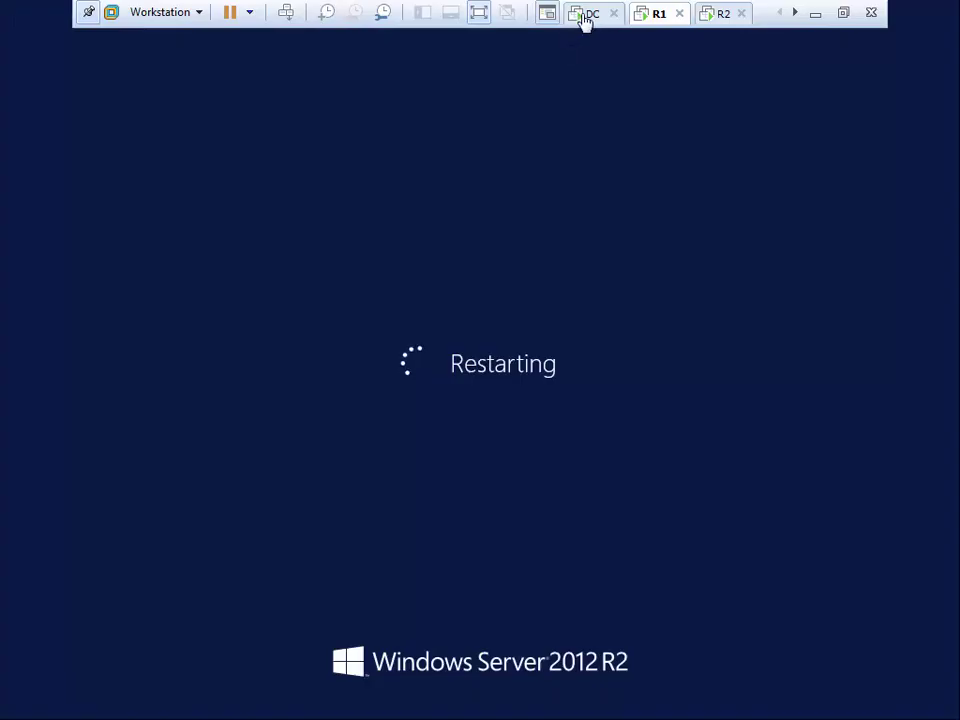
# Sign in to the DC with the domain administrator password
pyautogui.click(588, 14)
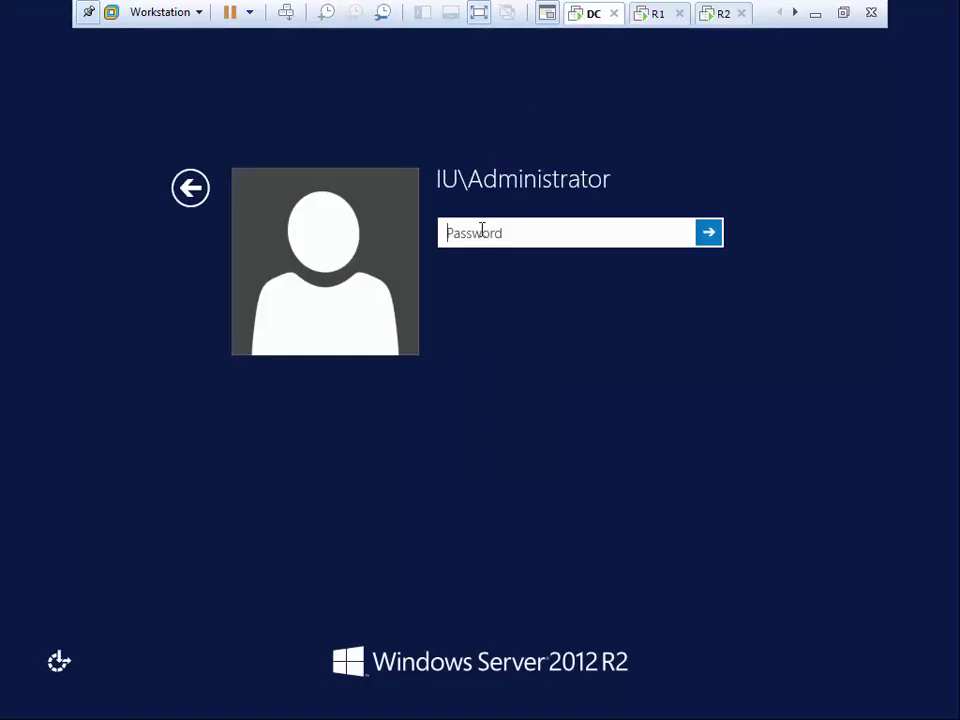
pyautogui.write('Pa')
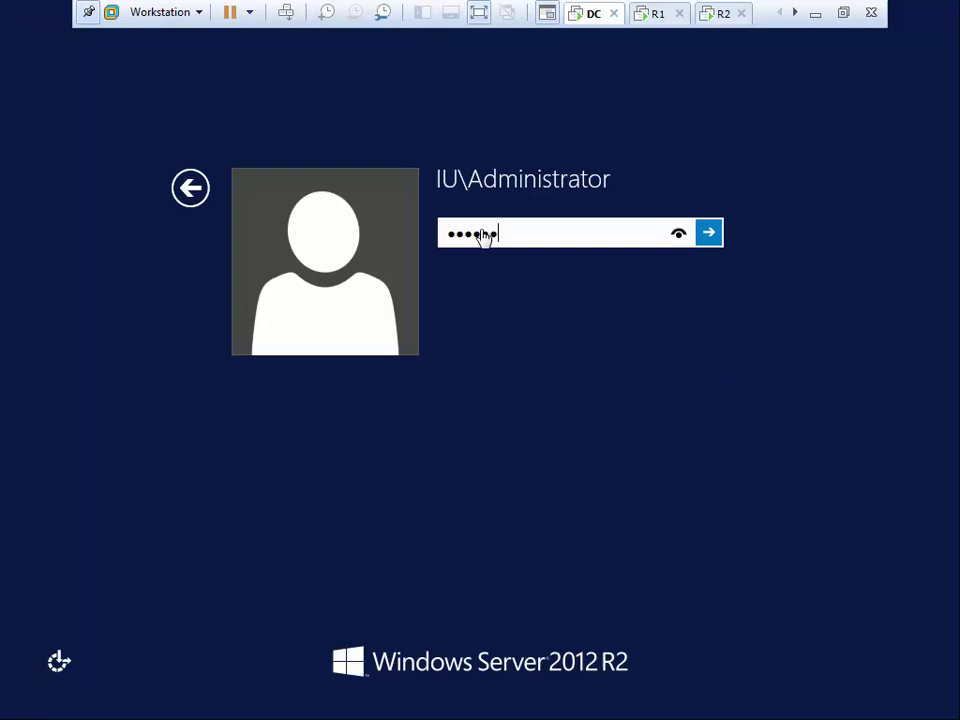
pyautogui.press('Return')
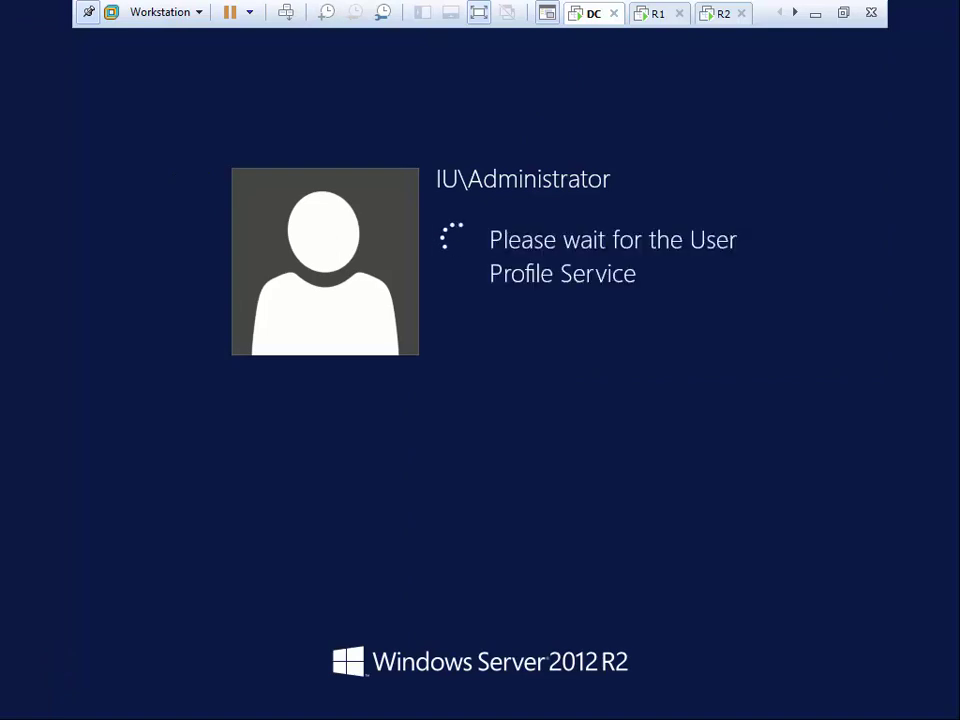
# Move through the R1 and R2 tabs to bring up the Client machine and its running ping
pyautogui.click(660, 18)
pyautogui.click(722, 18)
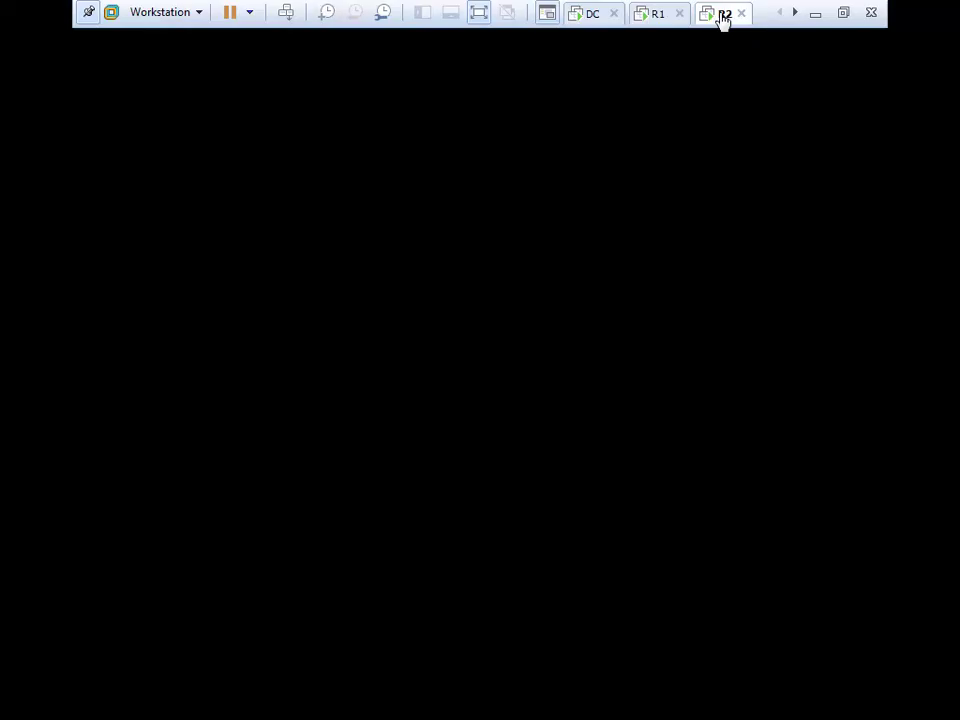
pyautogui.click(795, 13)
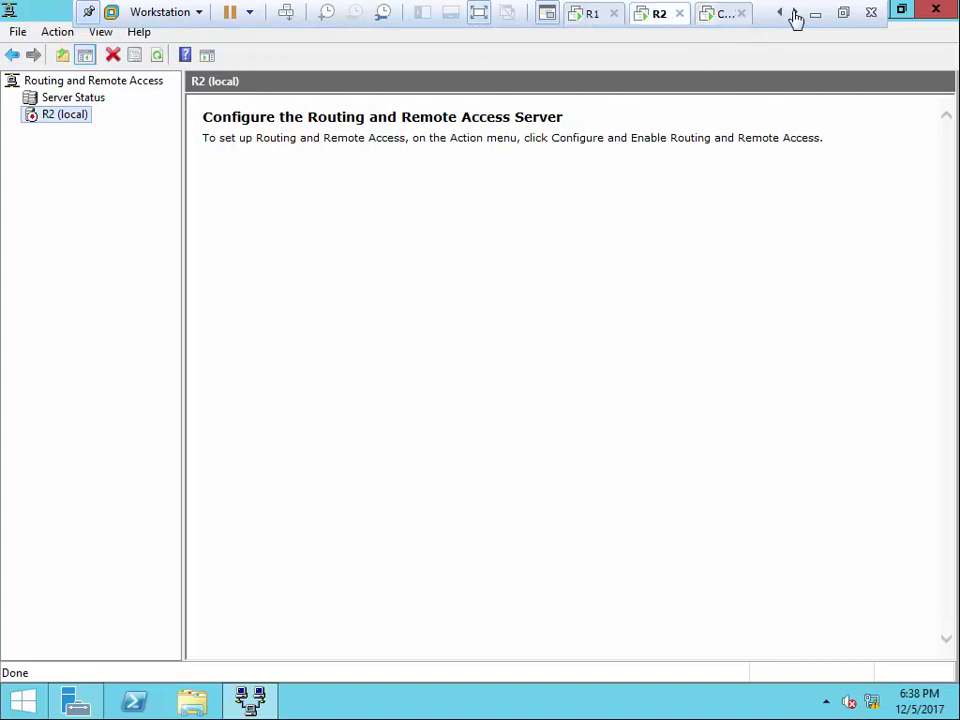
pyautogui.click(720, 14)
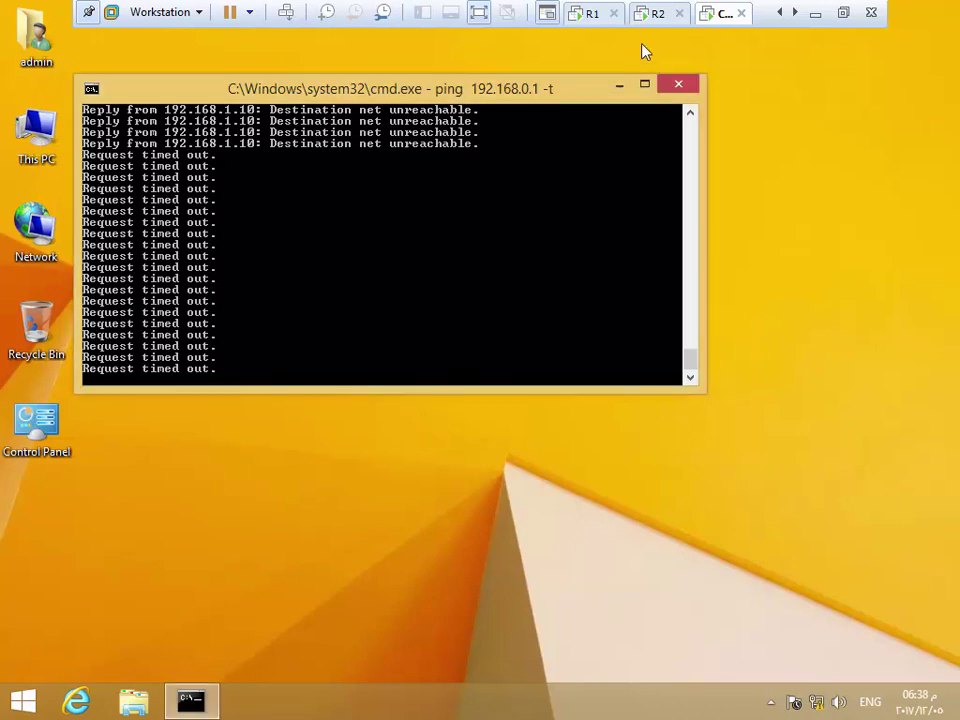
# Close R2's Routing and Remote Access console and go back to the Client
pyautogui.click(655, 13)
pyautogui.click(720, 14)
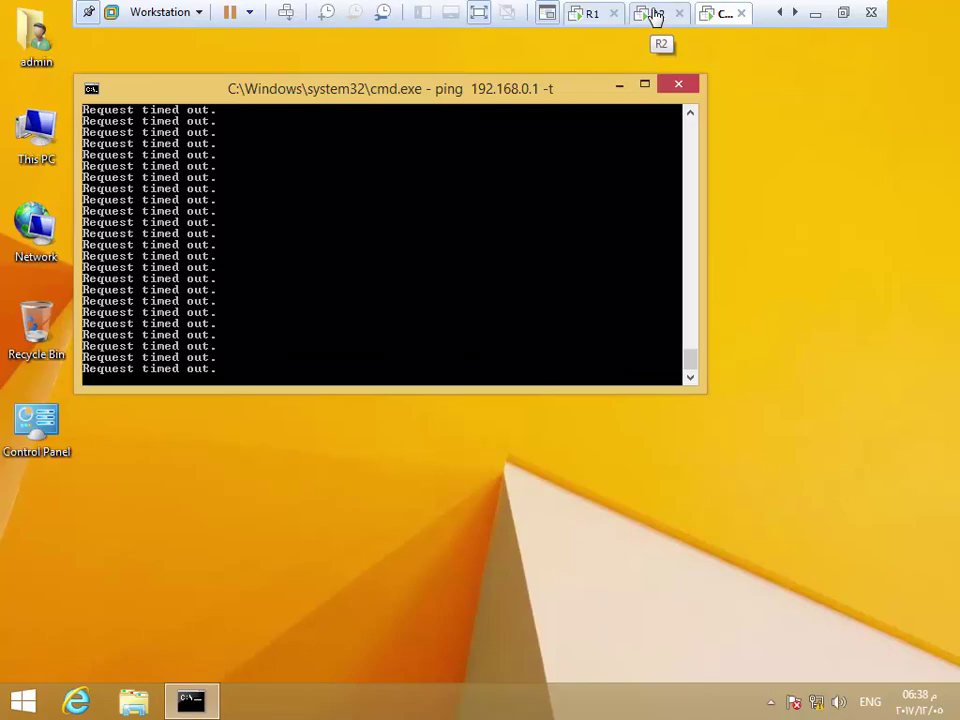
pyautogui.click(655, 15)
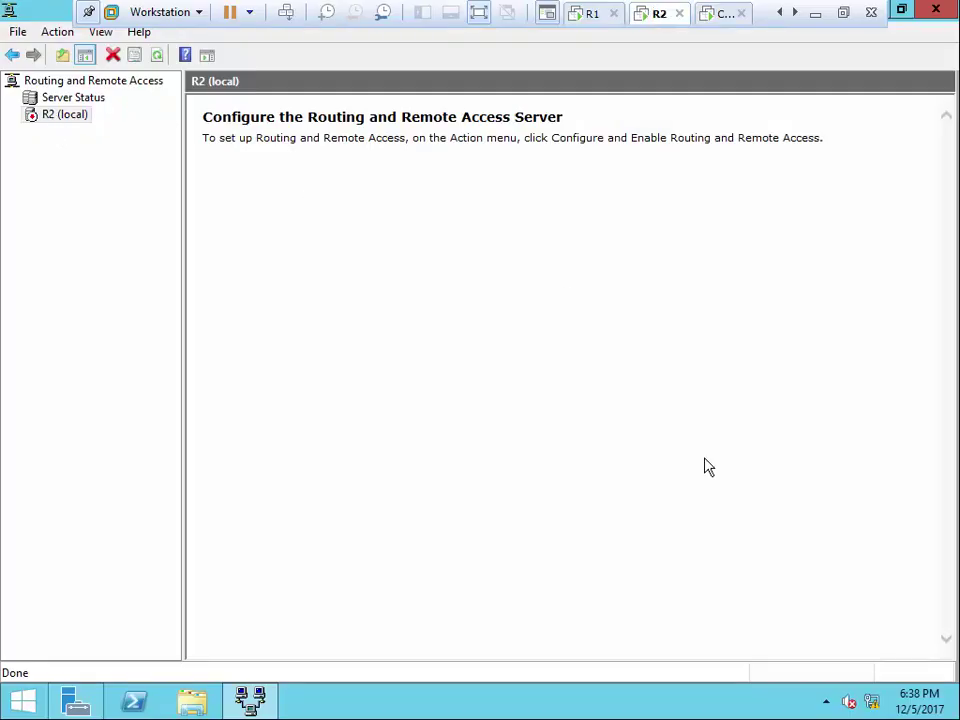
pyautogui.click(936, 10)
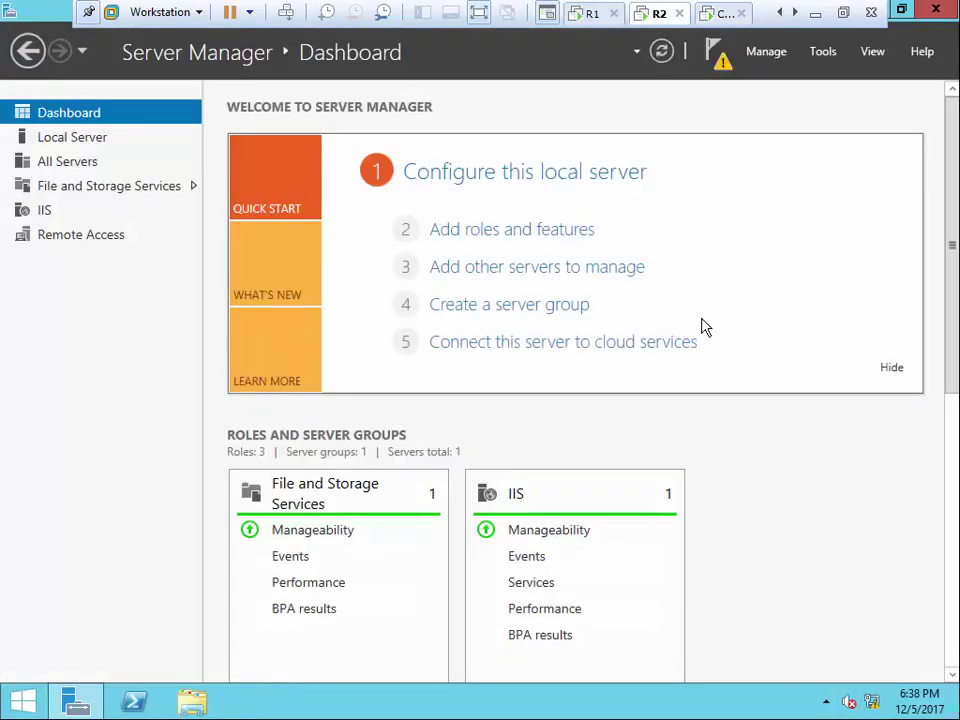
pyautogui.click(724, 15)
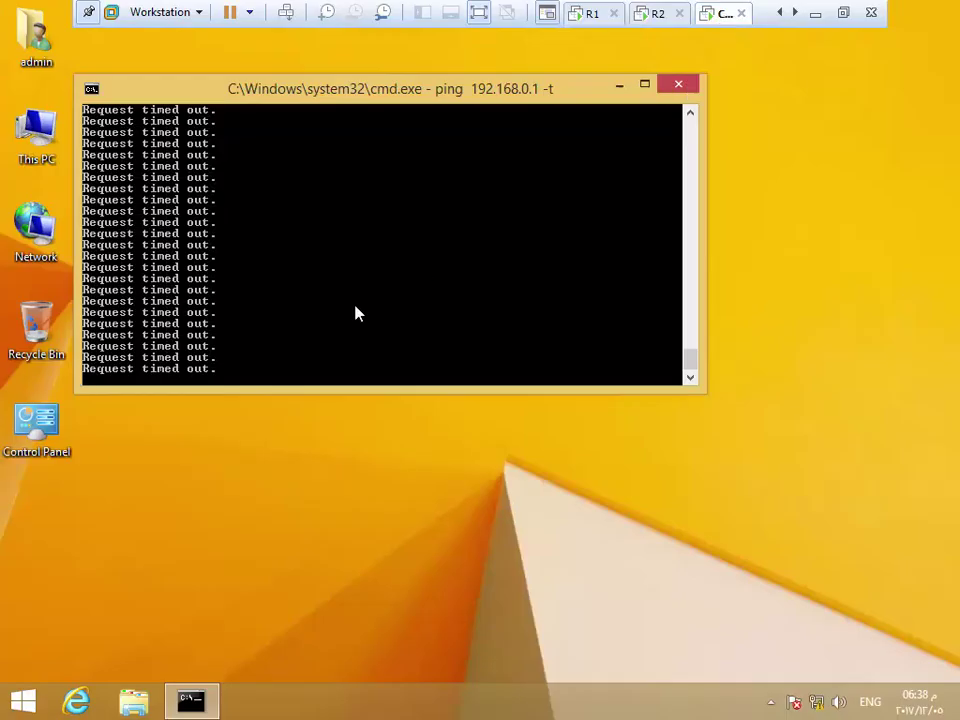
pyautogui.rightClick(350, 237)
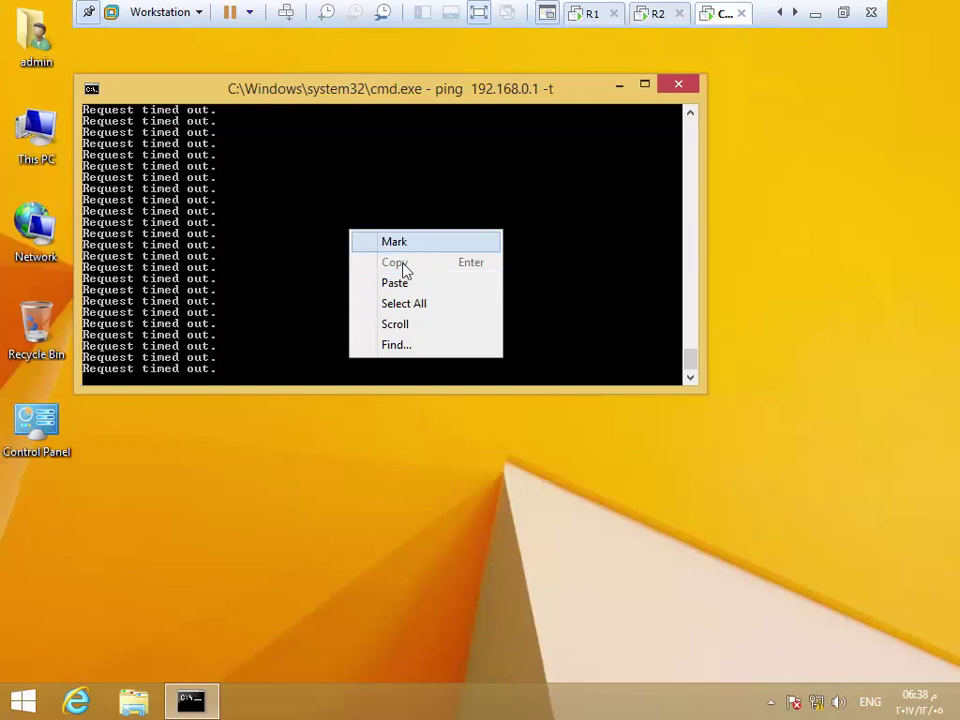
pyautogui.click(685, 530)
# Check the Client's Ethernet0 details (IPv4 192.168.1.1, gateway 192.168.1.10), then close the windows
pyautogui.rightClick(817, 702)
pyautogui.click(825, 696)
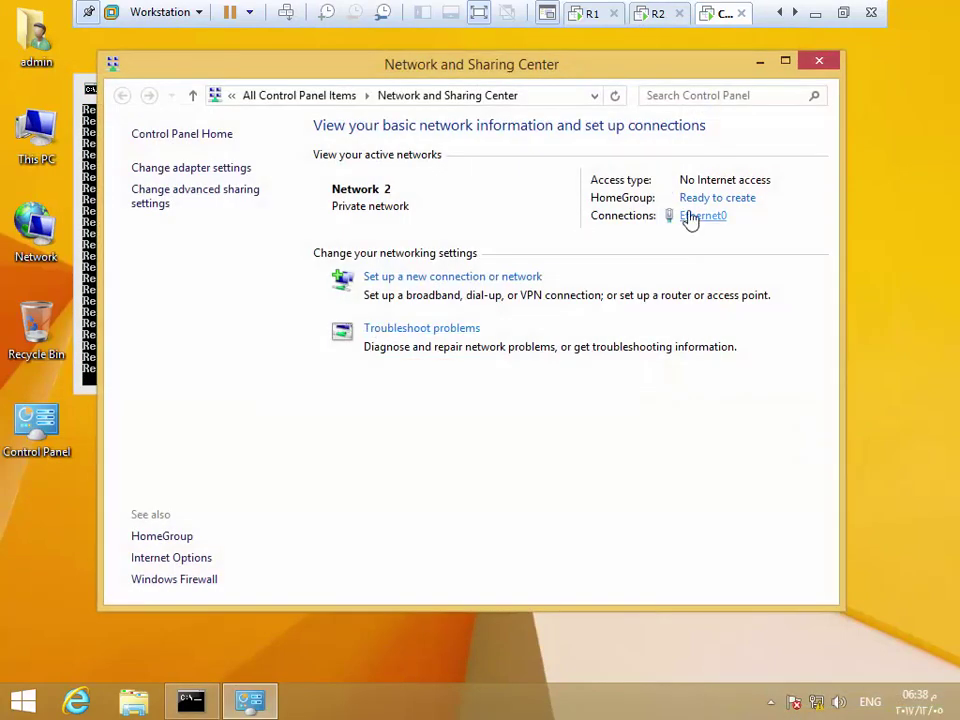
pyautogui.click(692, 215)
pyautogui.click(401, 334)
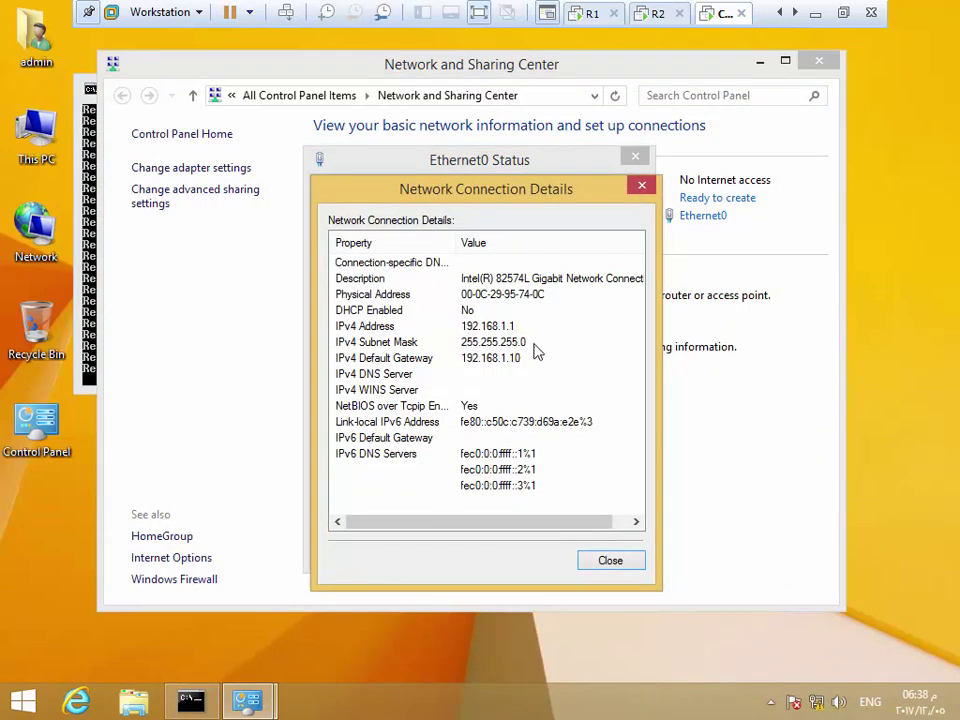
pyautogui.click(609, 564)
pyautogui.click(604, 551)
pyautogui.click(819, 61)
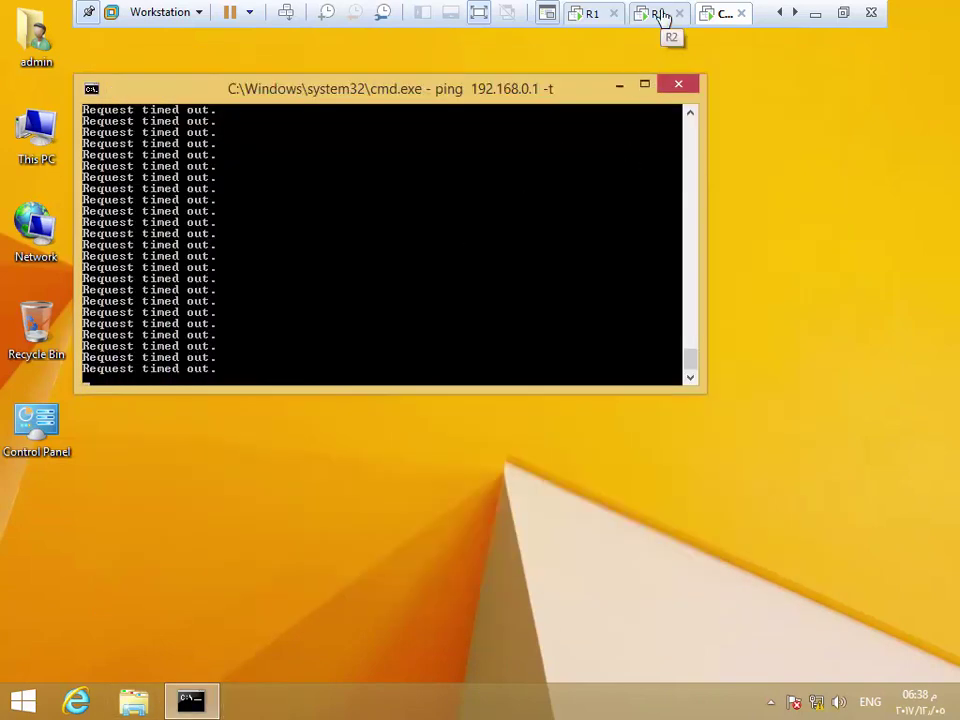
# Close the Client's old ping window
pyautogui.click(688, 86)
pyautogui.rightClick(337, 190)
pyautogui.click(386, 242)
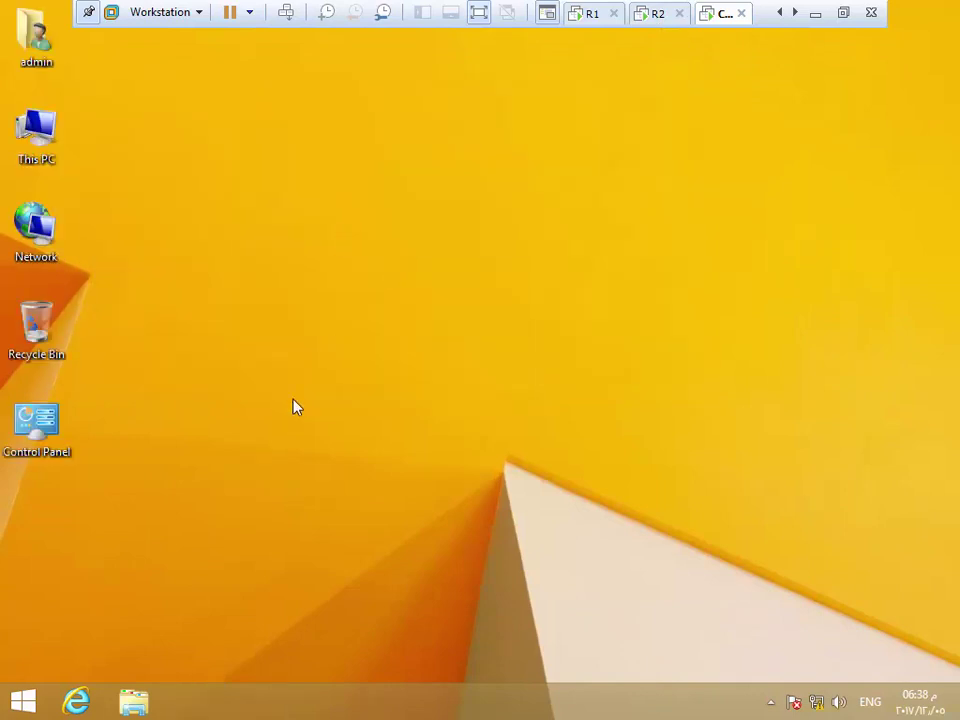
pyautogui.click(660, 22)
pyautogui.click(722, 26)
pyautogui.click(659, 20)
pyautogui.click(718, 13)
# Open a new Command Prompt on the Client and run 'ping 192.168.0.1 -t'
pyautogui.rightClick(27, 705)
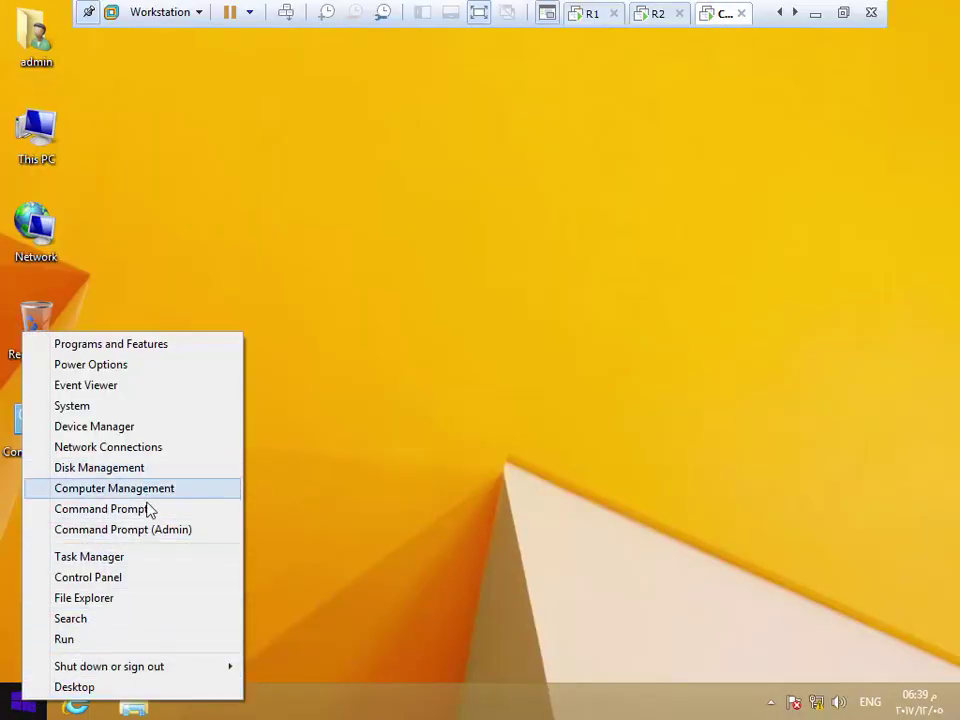
pyautogui.click(148, 511)
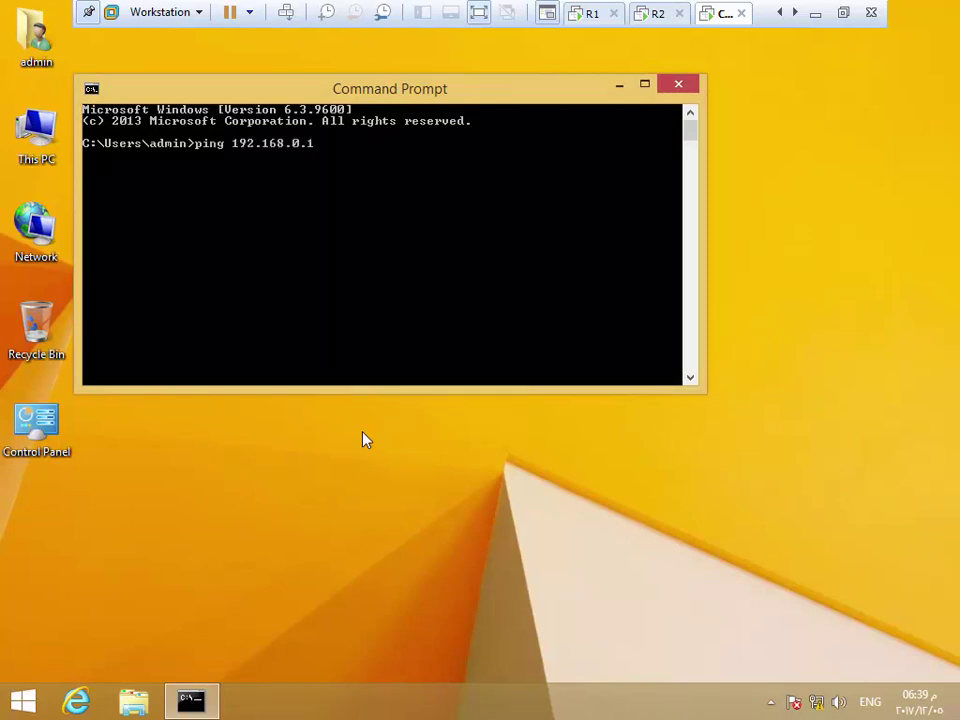
pyautogui.press('Return')
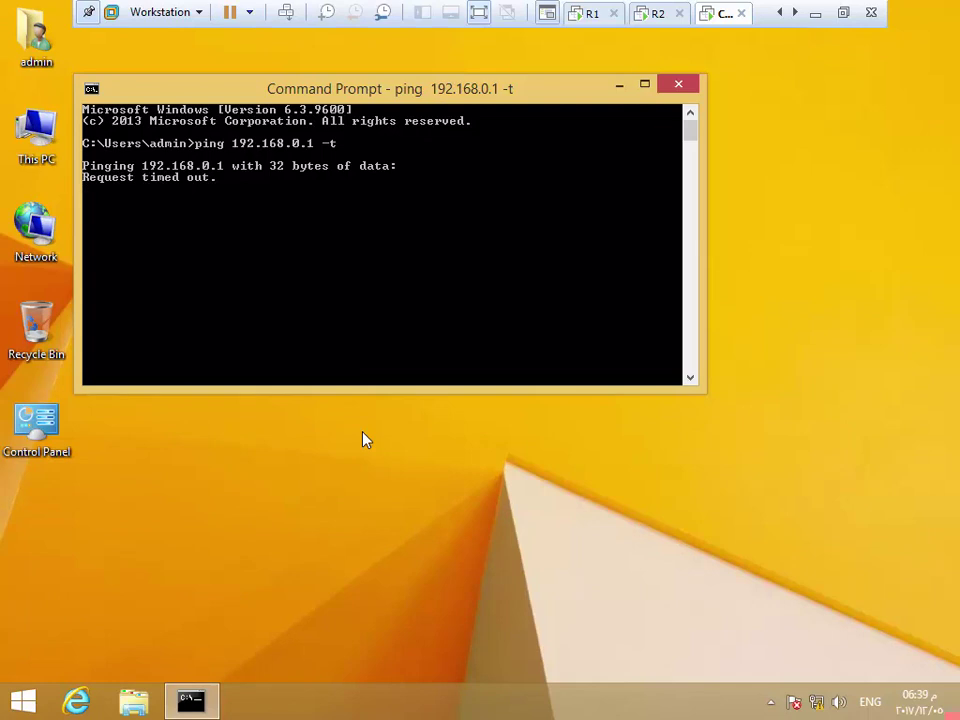
pyautogui.click(660, 15)
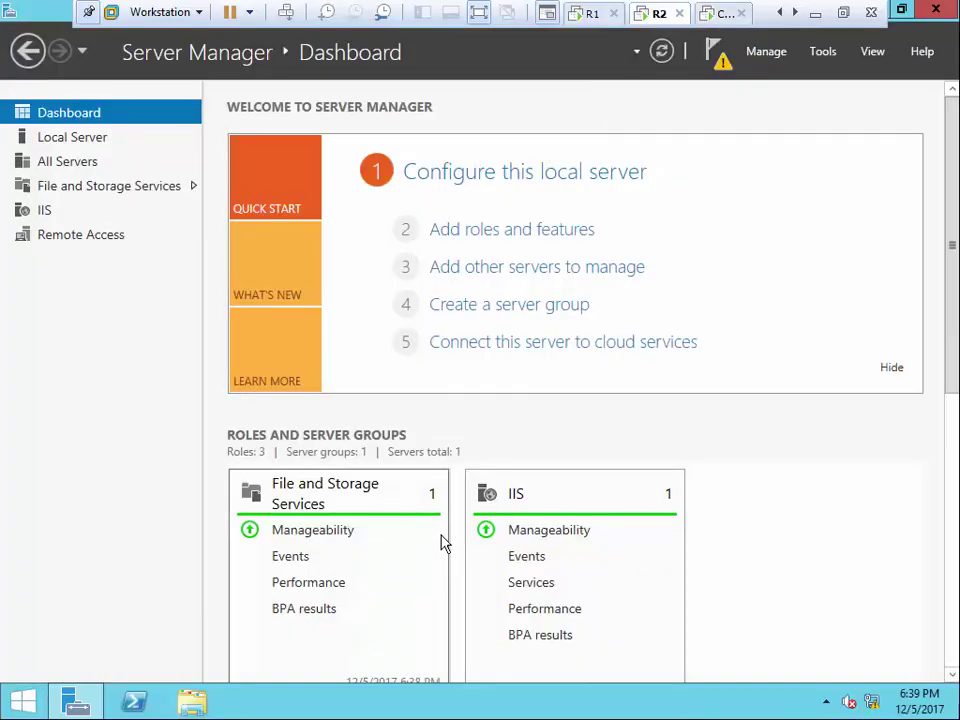
# Check R2's E0 adapter details: 80.0.0.2 with mask 255.255.255.252
pyautogui.click(825, 53)
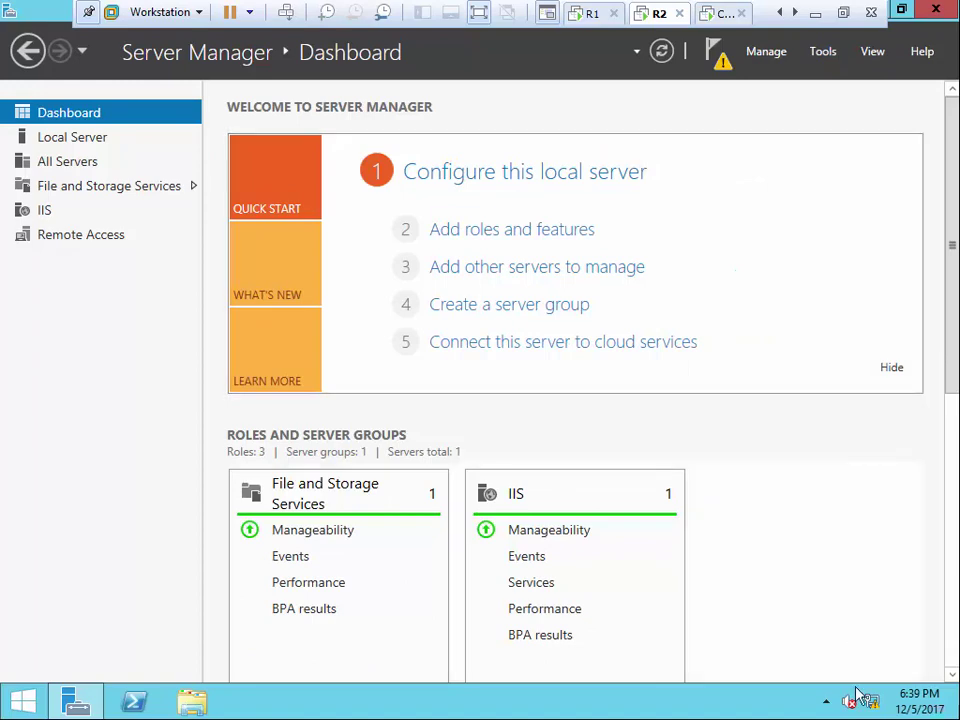
pyautogui.rightClick(860, 698)
pyautogui.click(866, 686)
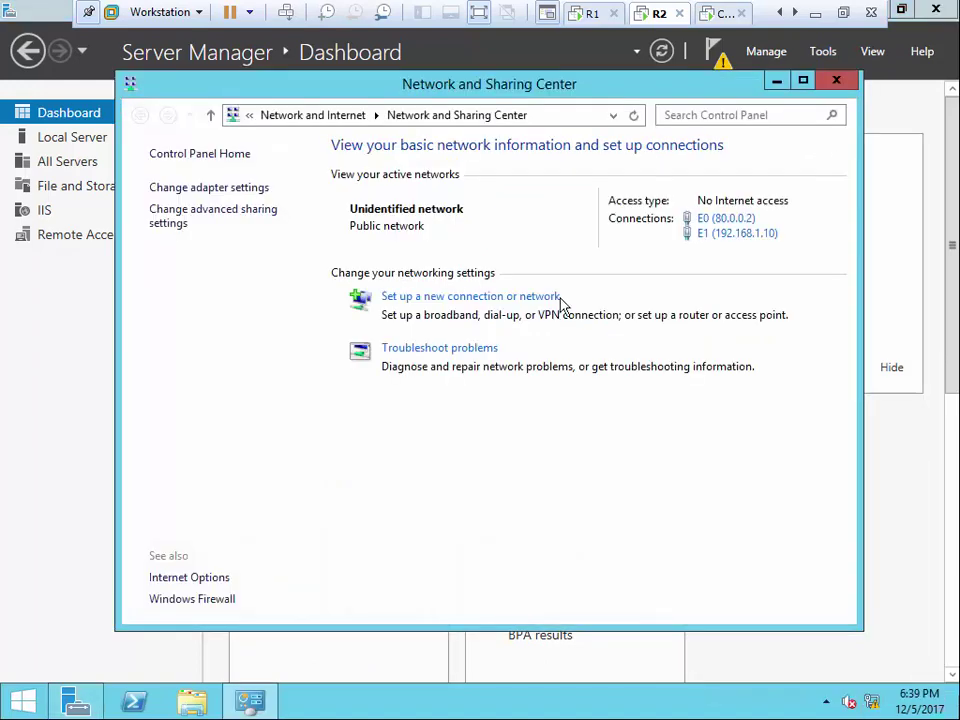
pyautogui.click(730, 220)
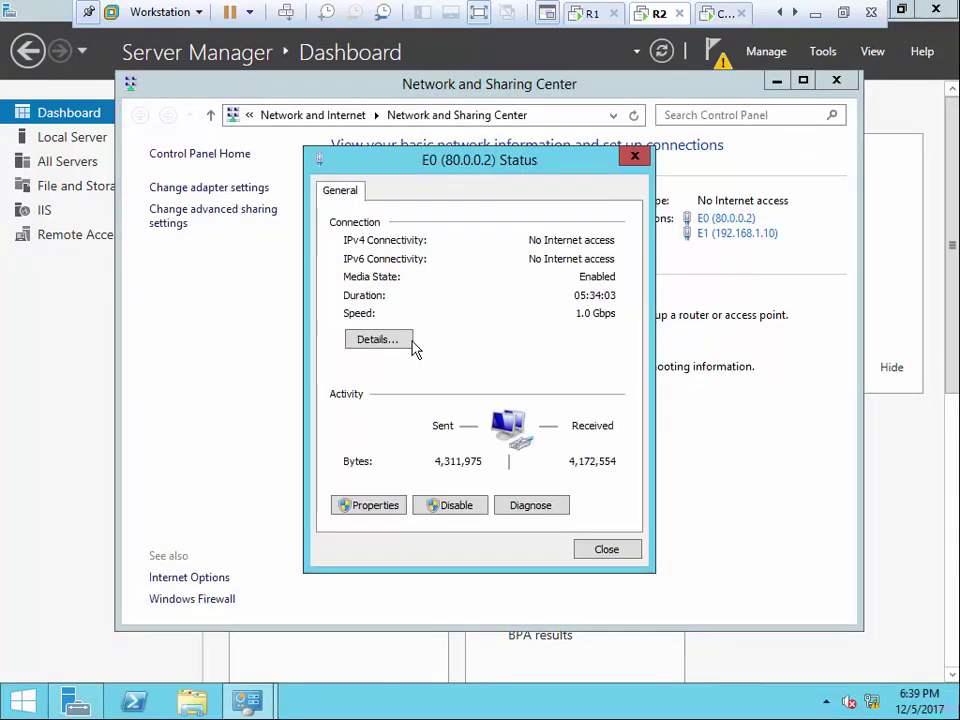
pyautogui.click(378, 340)
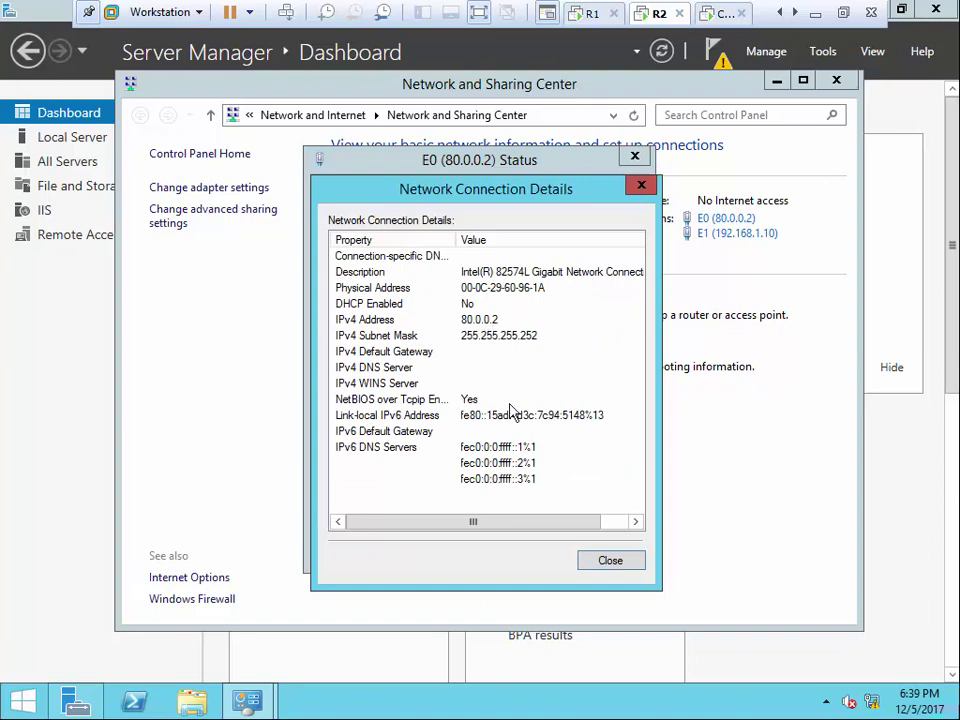
pyautogui.click(610, 560)
pyautogui.click(628, 543)
# Check R2's E1 adapter details: 192.168.1.10 with mask 255.255.255.0, then close Network and Sharing Center
pyautogui.click(737, 233)
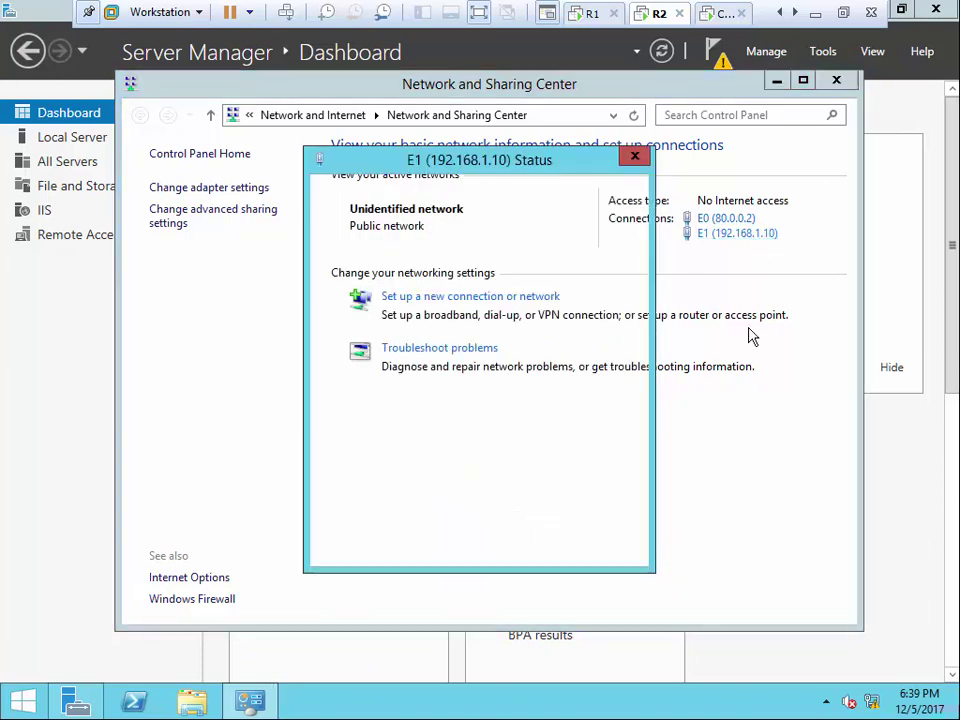
pyautogui.click(390, 340)
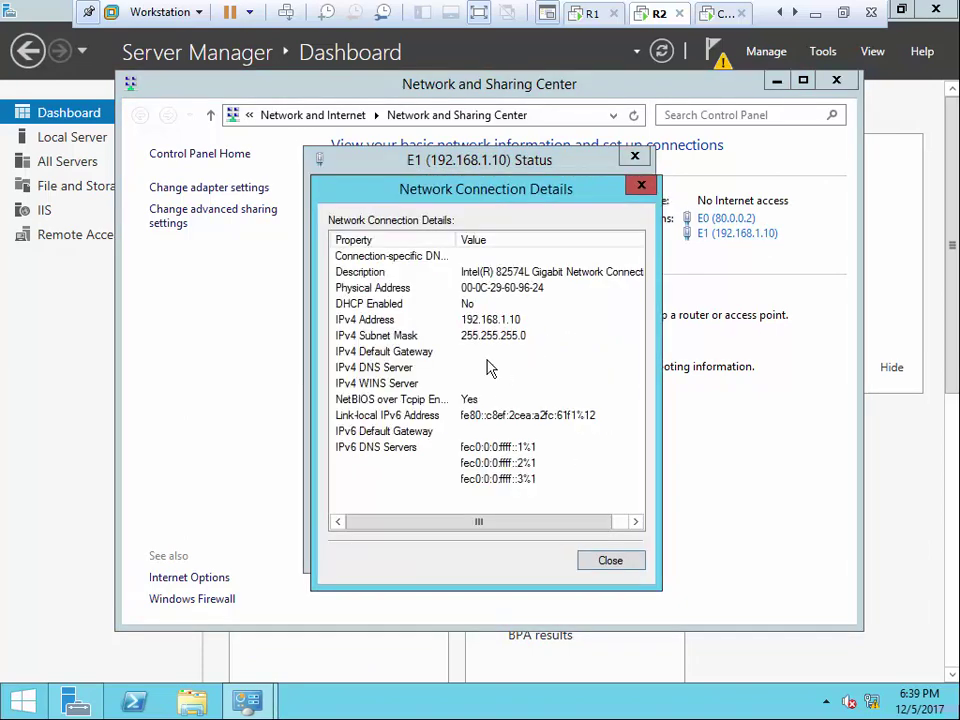
pyautogui.click(610, 562)
pyautogui.click(598, 551)
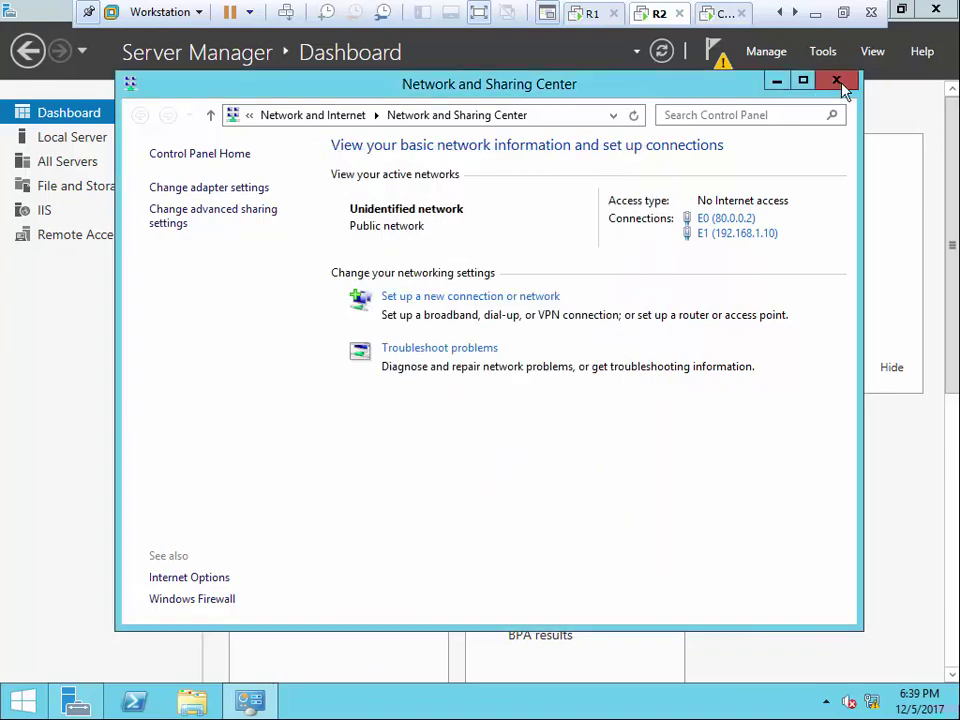
pyautogui.click(838, 84)
pyautogui.click(590, 18)
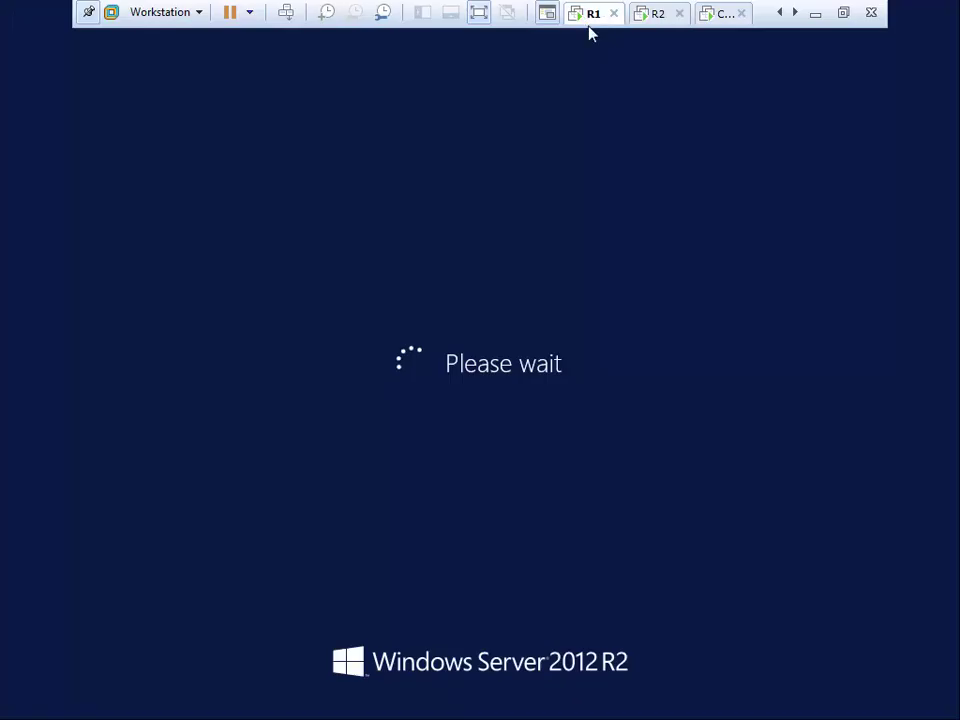
# Confirm R2's Windows Firewall shows Public: Off on its Local Server page
pyautogui.click(781, 14)
pyautogui.click(709, 22)
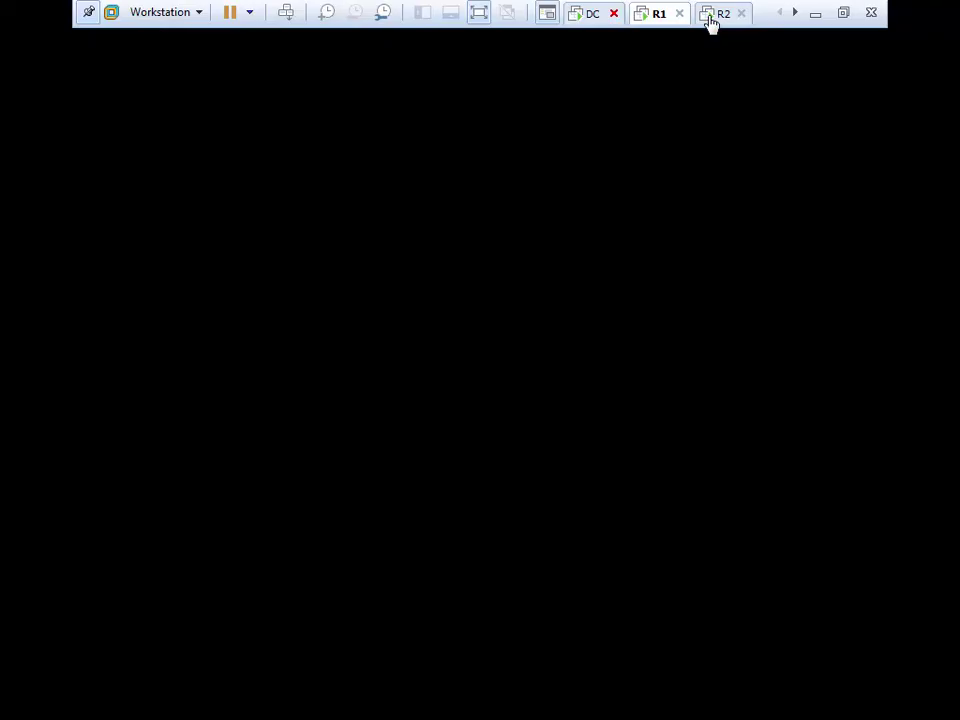
pyautogui.click(78, 140)
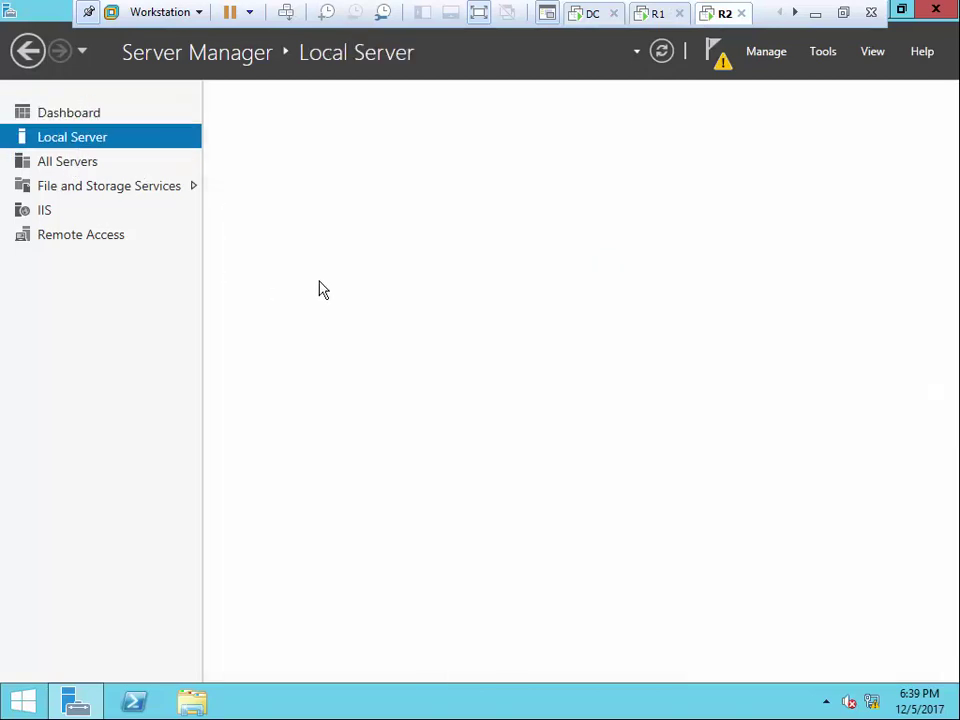
pyautogui.click(418, 238)
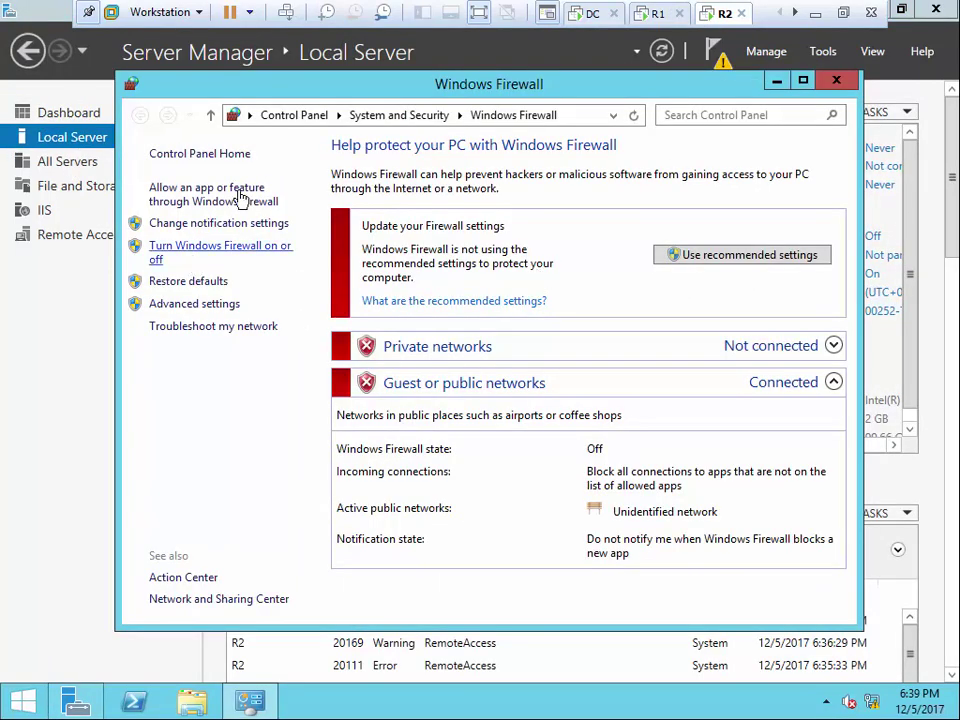
pyautogui.click(838, 83)
# Confirm DC's Windows Firewall shows Private: Off, then return to R1
pyautogui.click(593, 14)
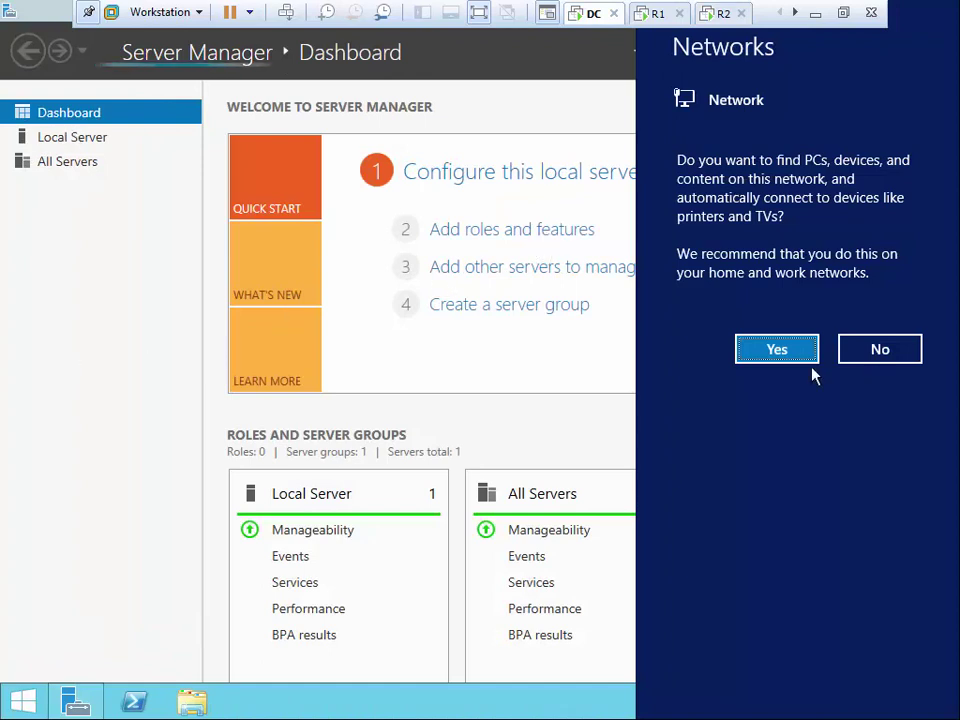
pyautogui.click(78, 150)
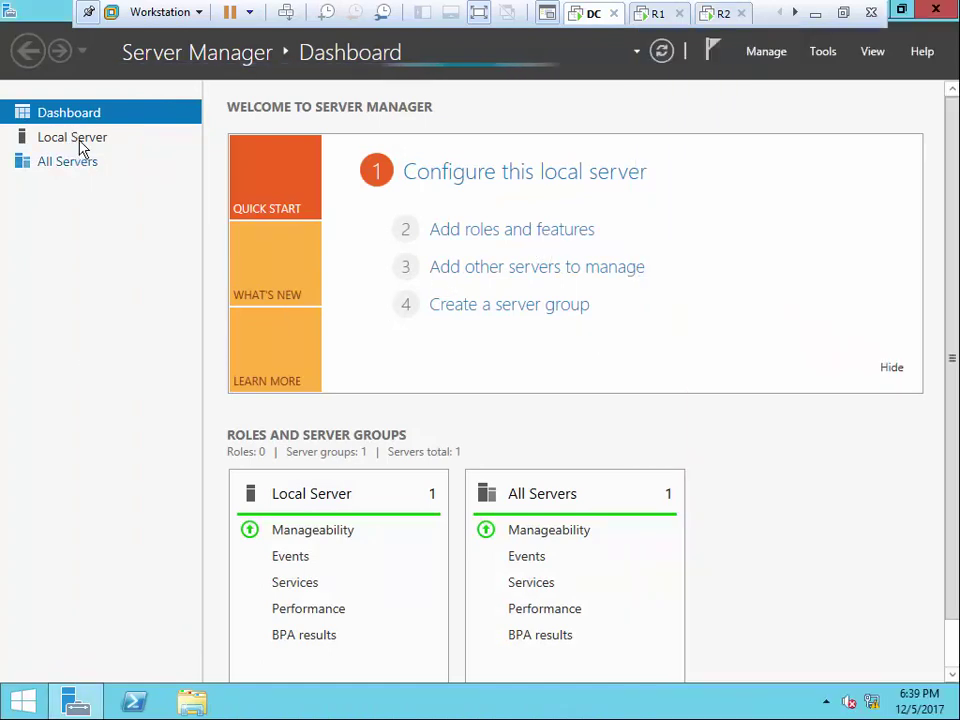
pyautogui.click(78, 142)
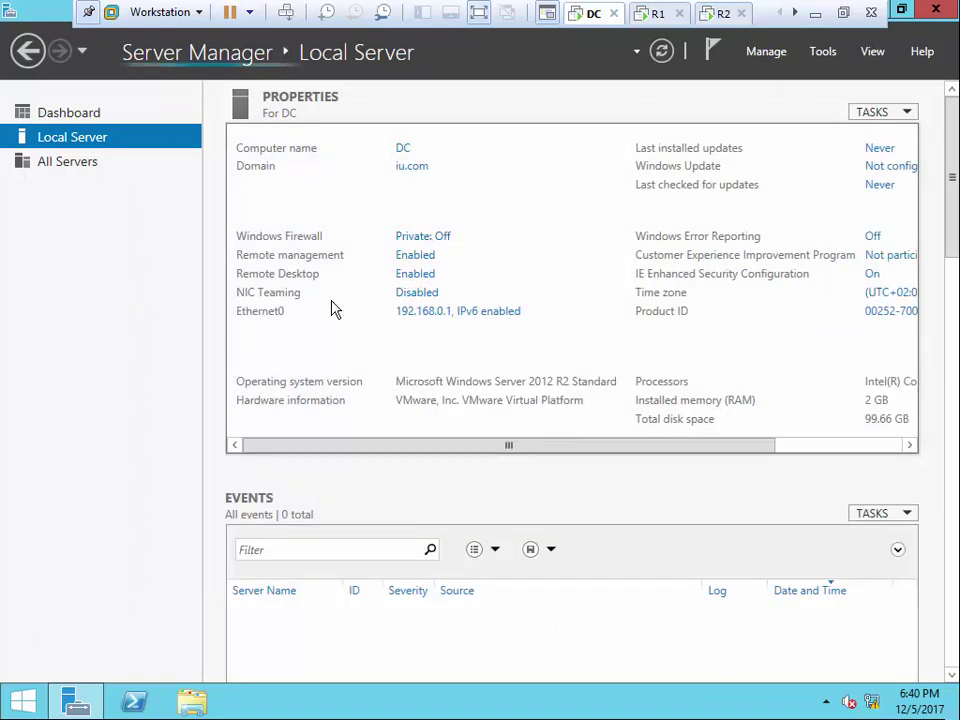
pyautogui.click(400, 237)
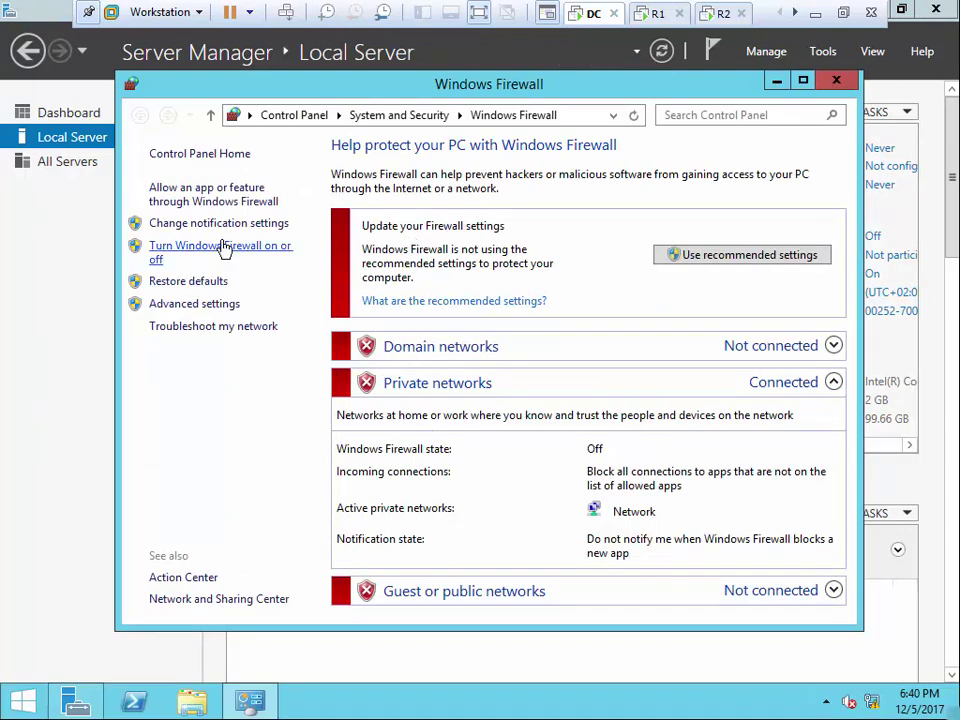
pyautogui.click(836, 80)
pyautogui.click(657, 13)
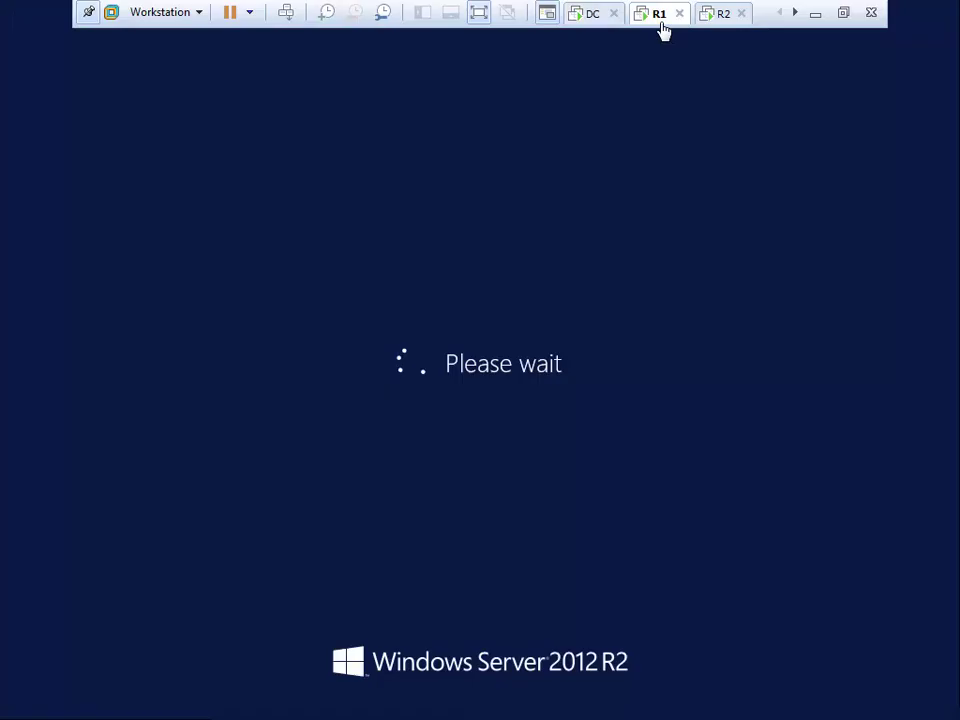
# Recheck the Client's ping to 192.168.0.1, still timing out, then open R2's Win+X admin menu
pyautogui.click(722, 16)
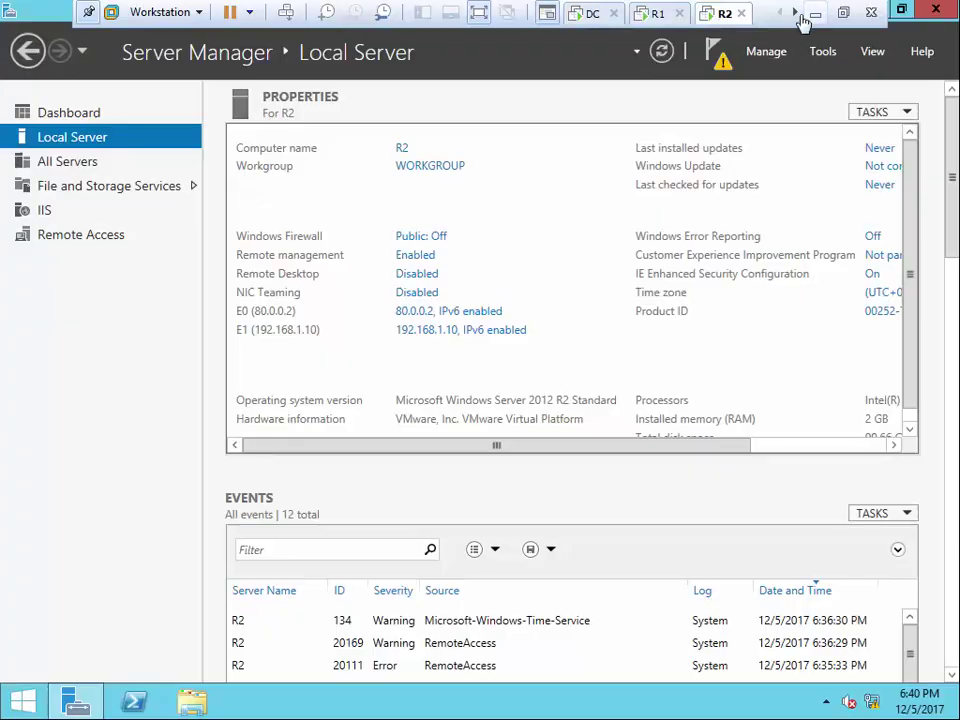
pyautogui.click(795, 12)
pyautogui.click(710, 16)
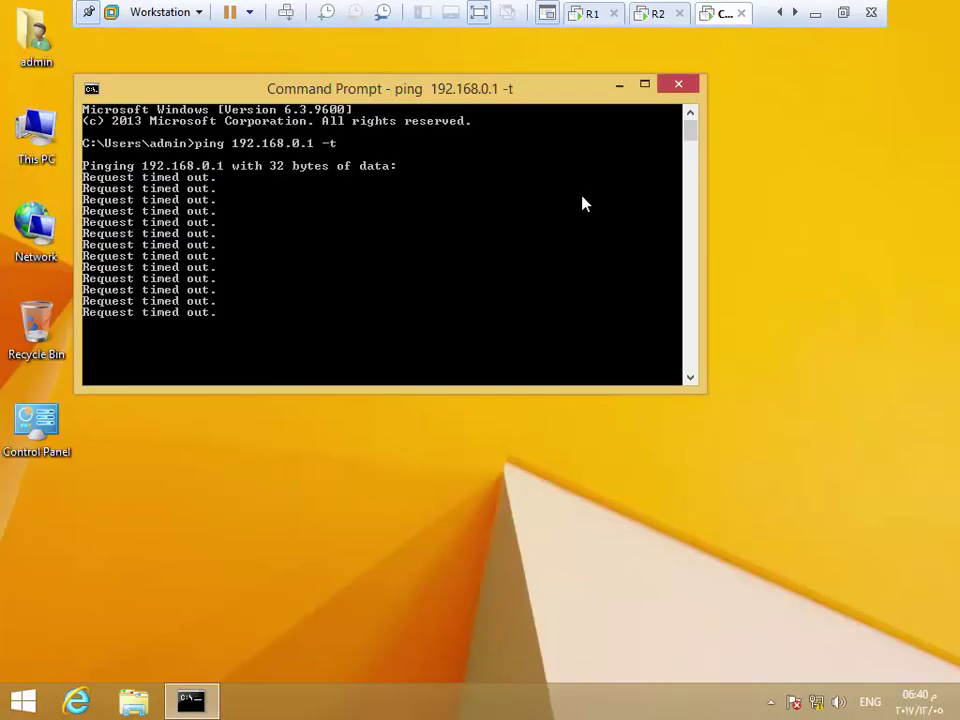
pyautogui.click(660, 15)
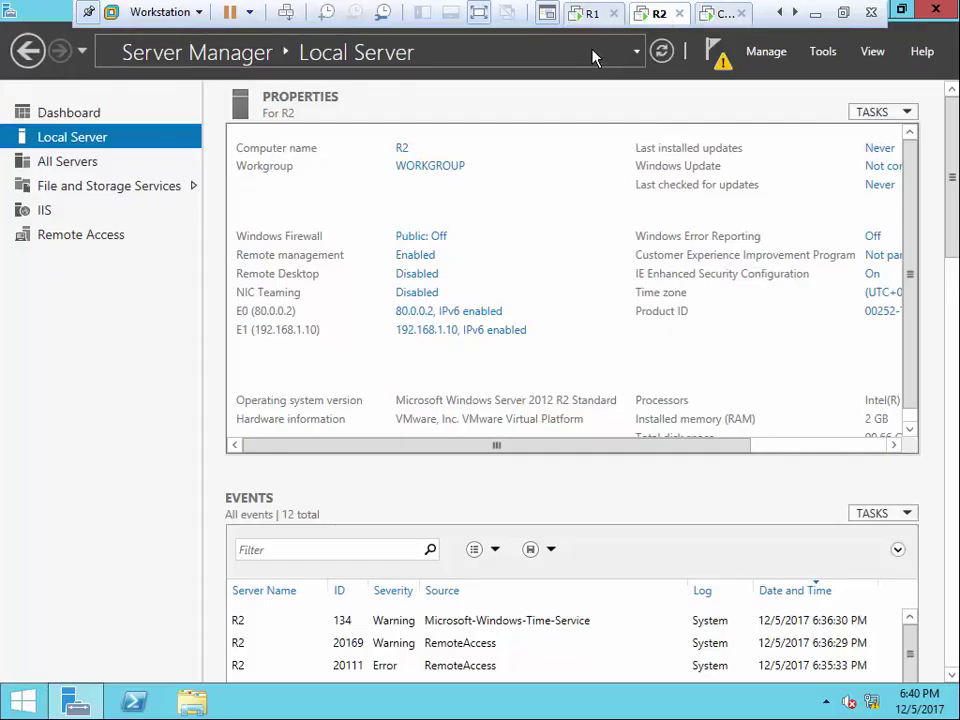
pyautogui.click(592, 14)
pyautogui.click(727, 16)
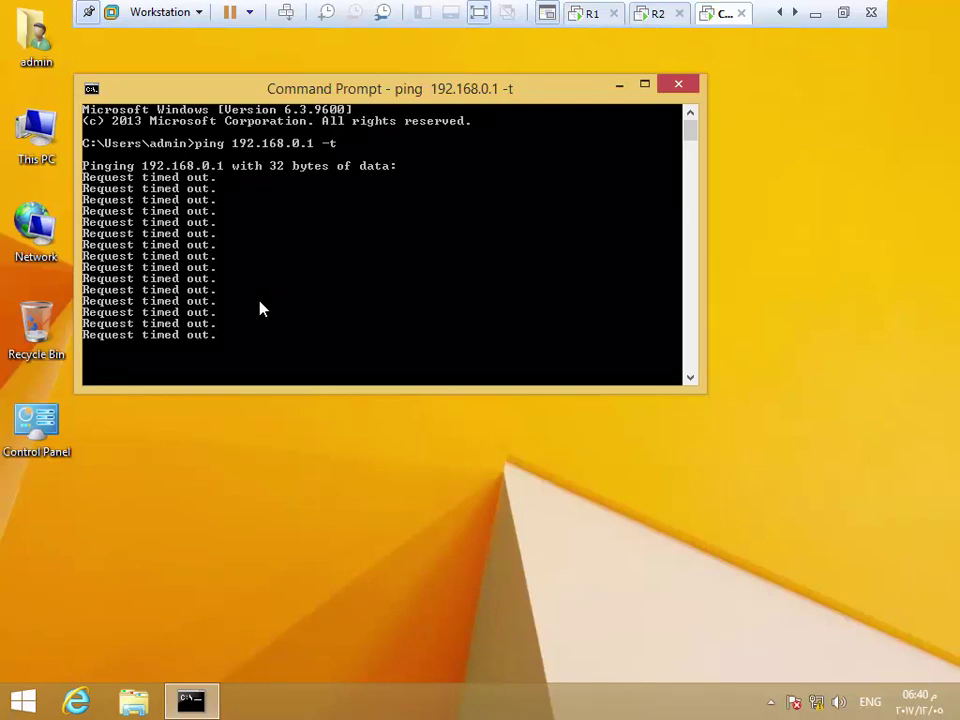
pyautogui.click(650, 14)
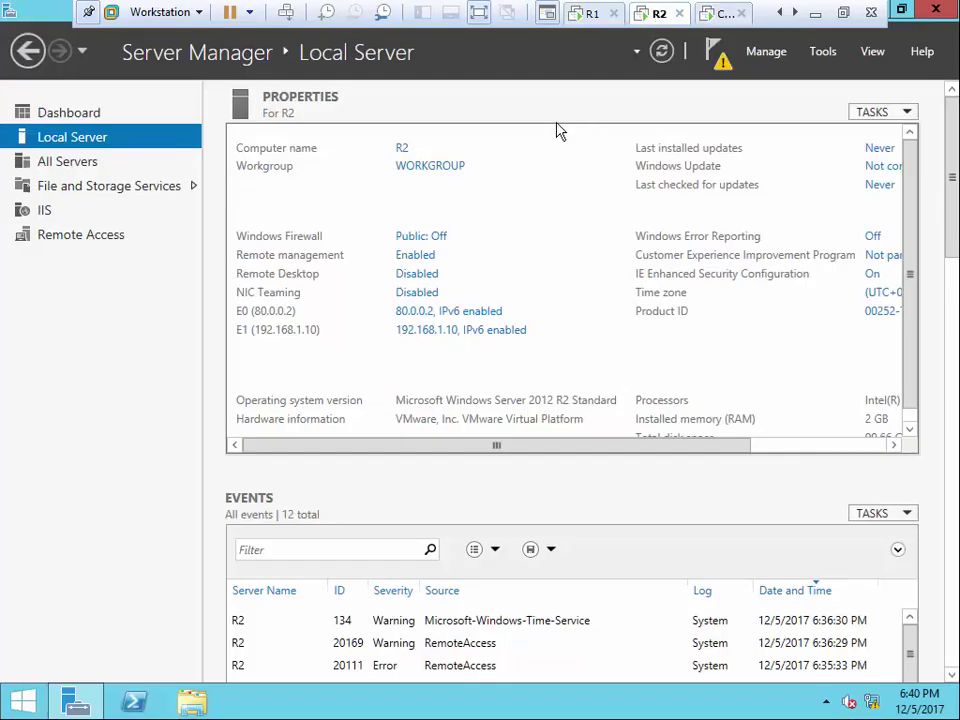
pyautogui.rightClick(12, 705)
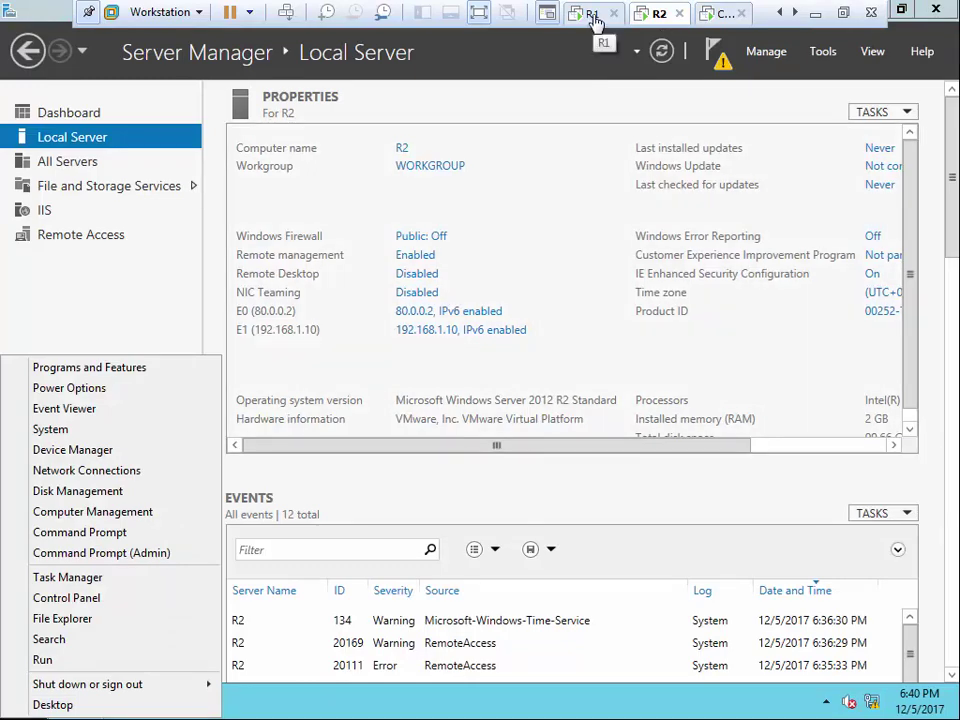
# Sign in to R1 under Other user as iu\administrator with the domain password
pyautogui.click(593, 14)
pyautogui.click(286, 12)
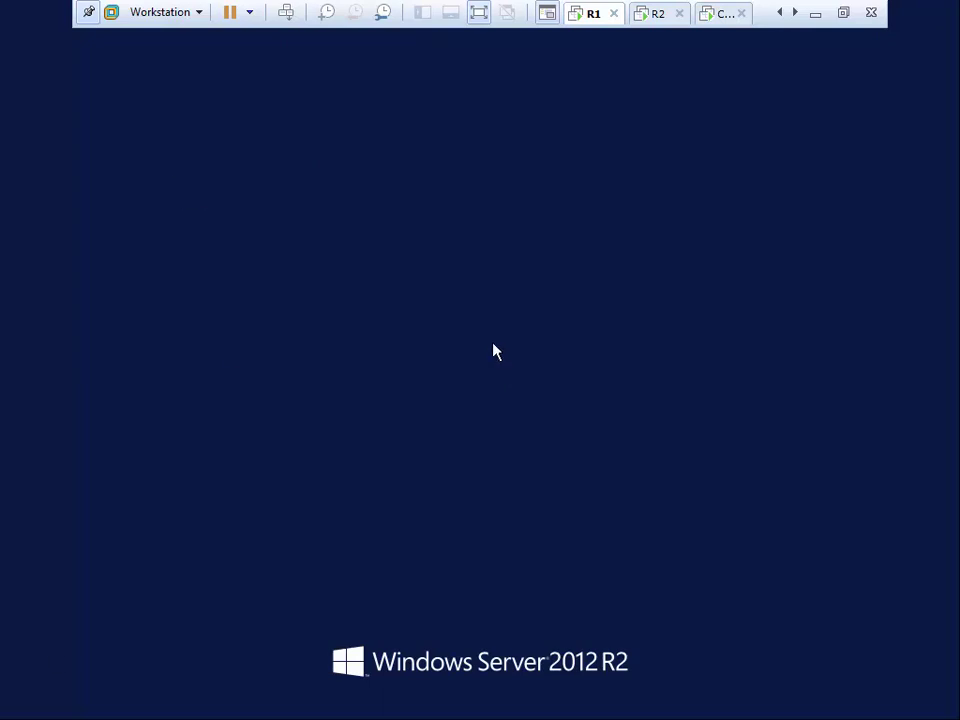
pyautogui.press('Escape')
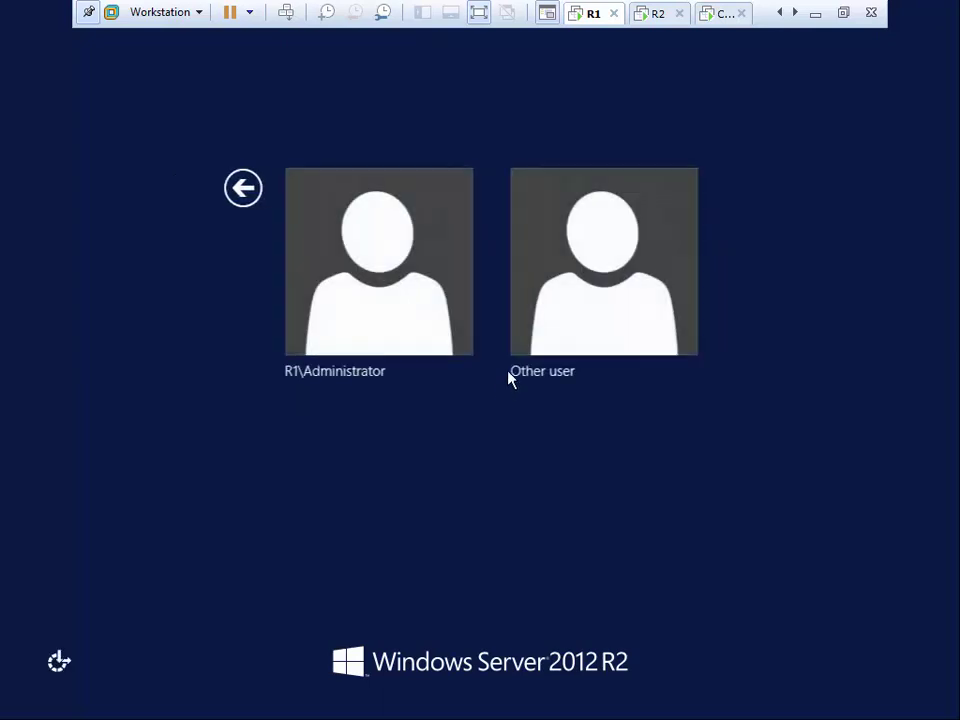
pyautogui.click(525, 340)
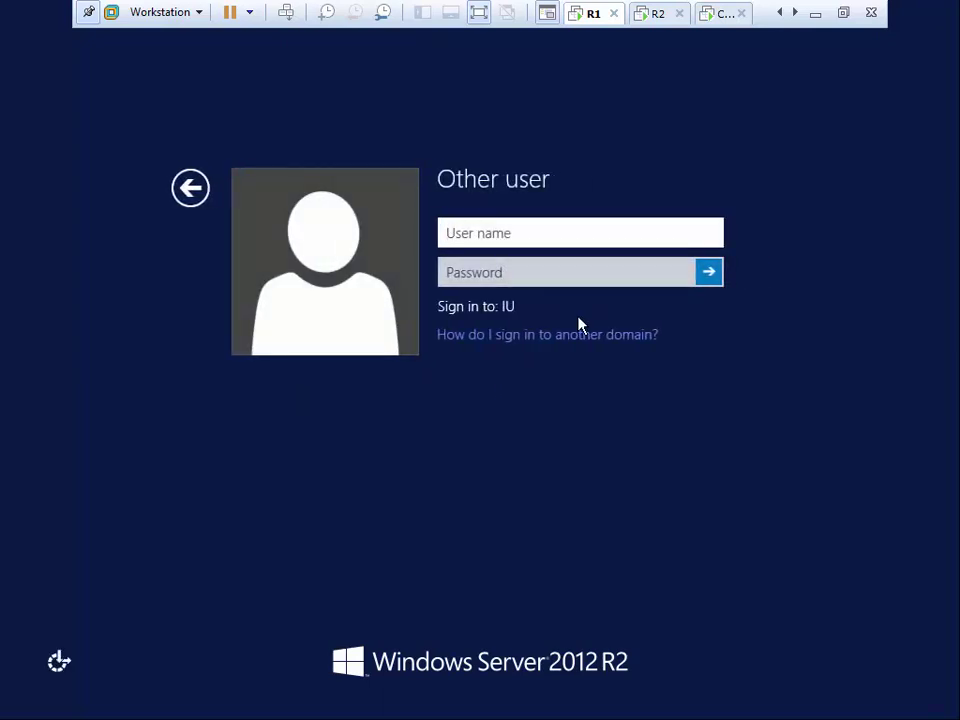
pyautogui.write('iu\\')
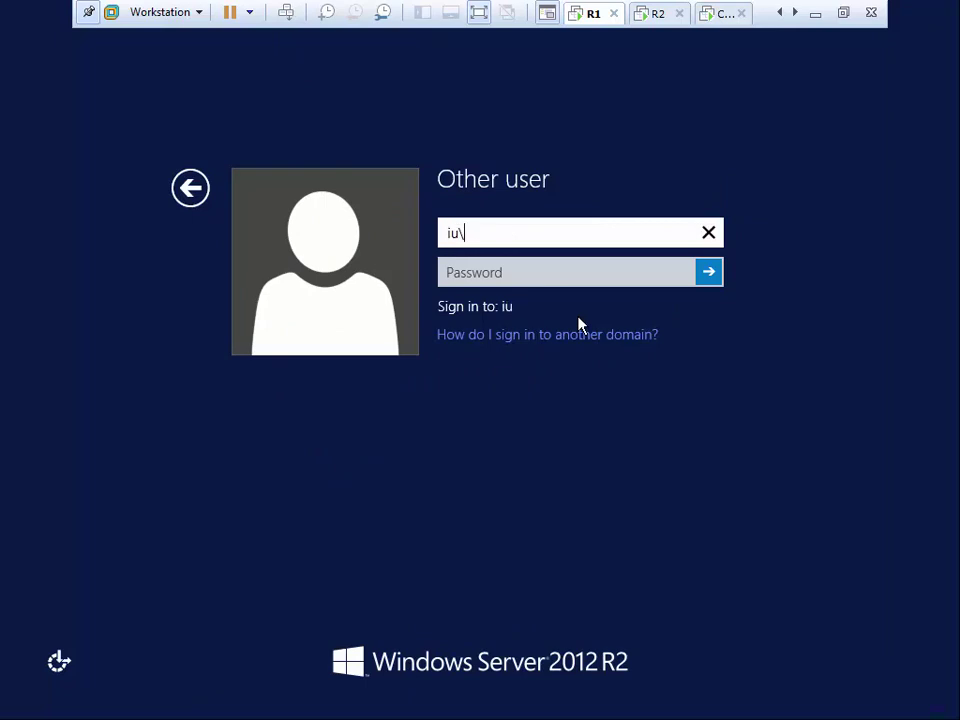
pyautogui.write('administrator')
pyautogui.press('Tab')
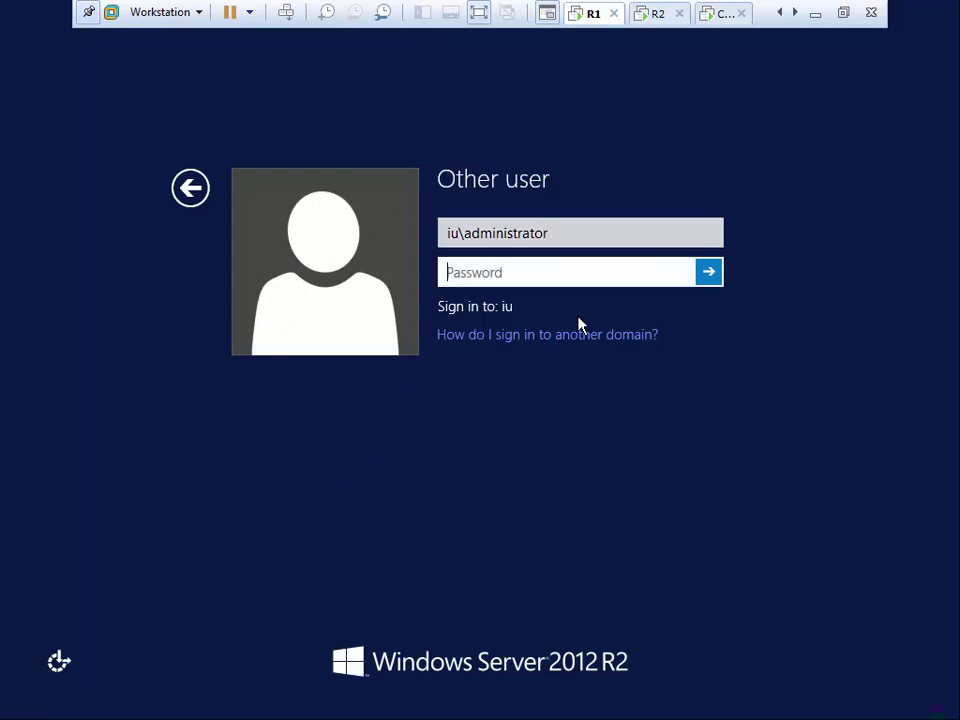
pyautogui.write('•••••••••')
pyautogui.press('Return')
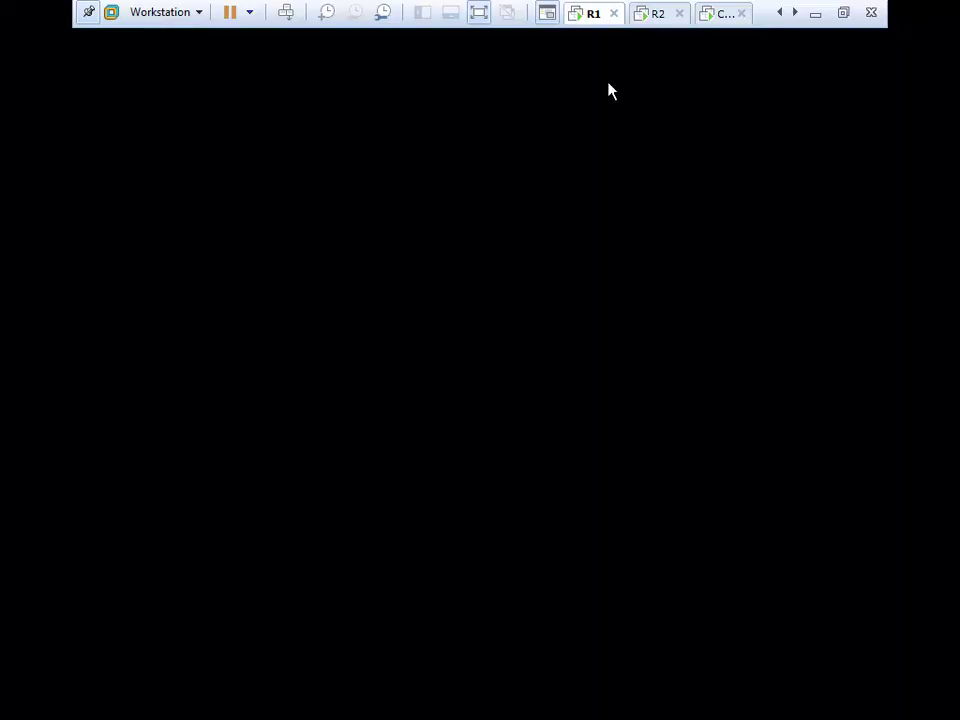
# Ping 80.0.0.1 from R2's command prompt, getting 4 of 4 replies, then view the Client
pyautogui.click(721, 16)
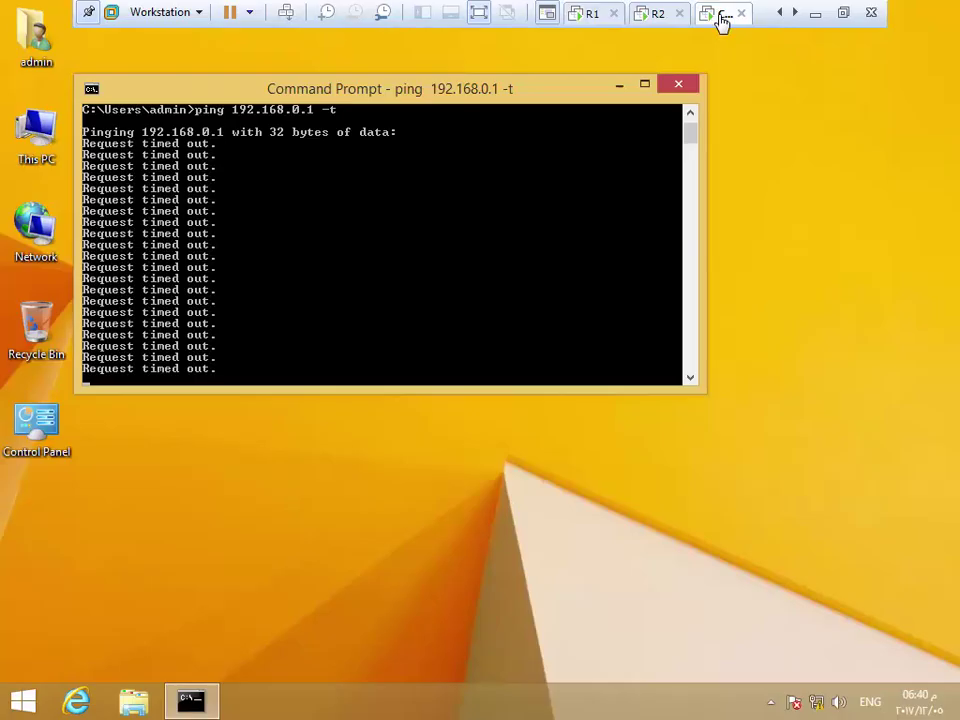
pyautogui.click(656, 16)
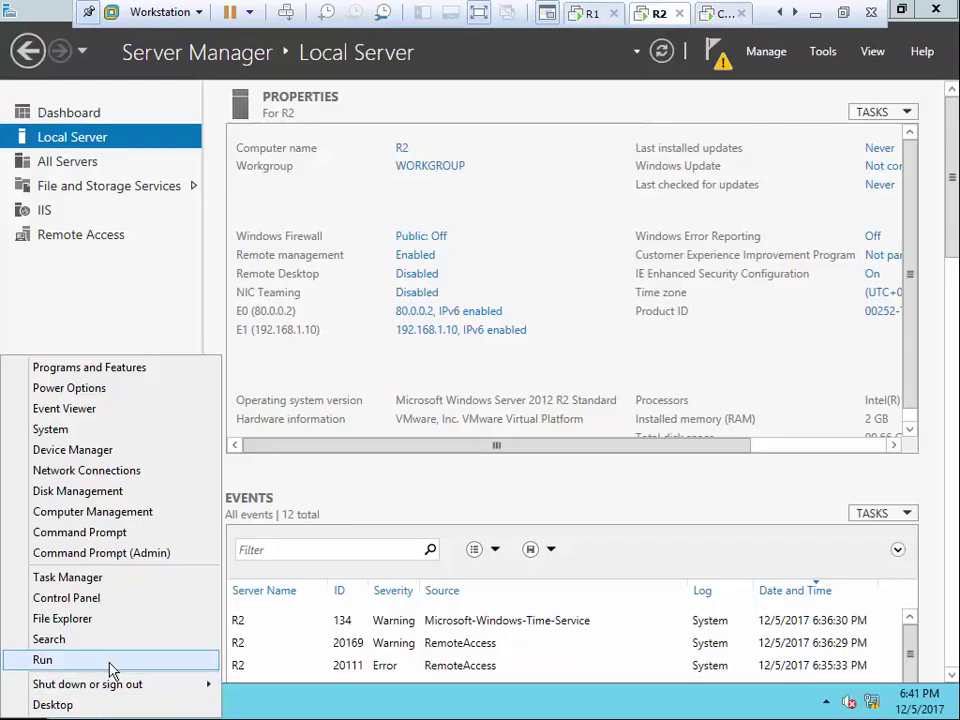
pyautogui.click(110, 550)
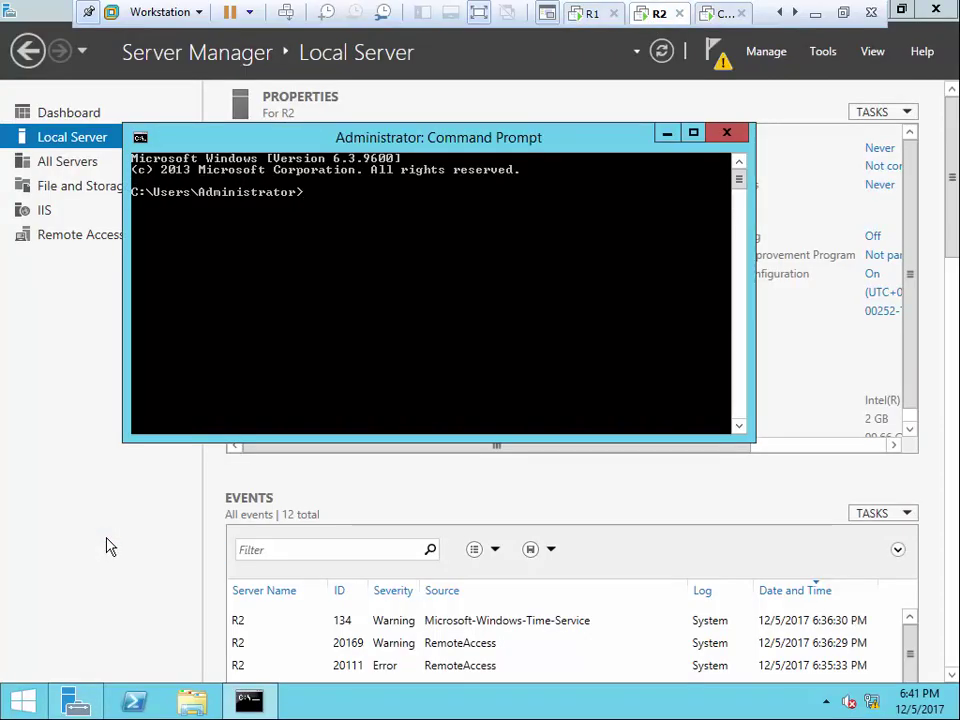
pyautogui.write('ping 1')
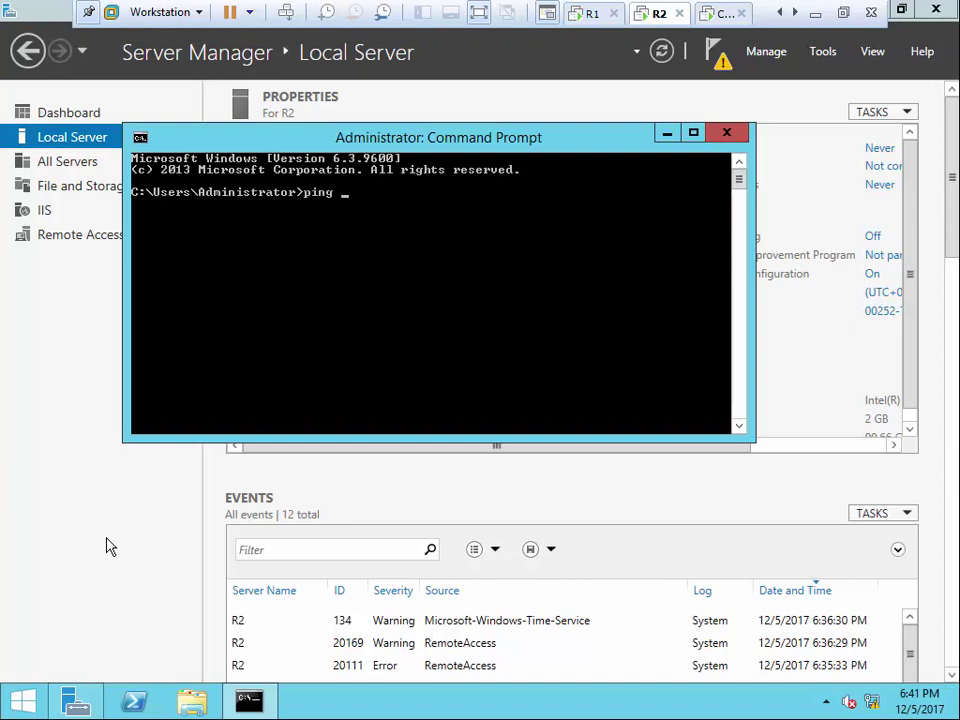
pyautogui.press('Return')
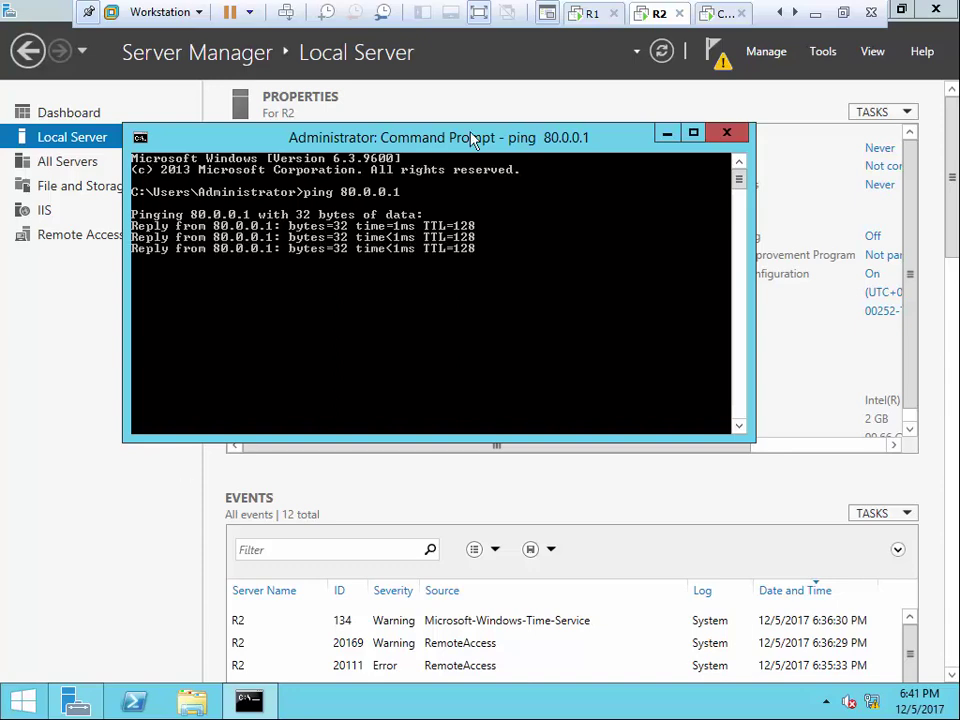
pyautogui.click(727, 133)
pyautogui.click(716, 14)
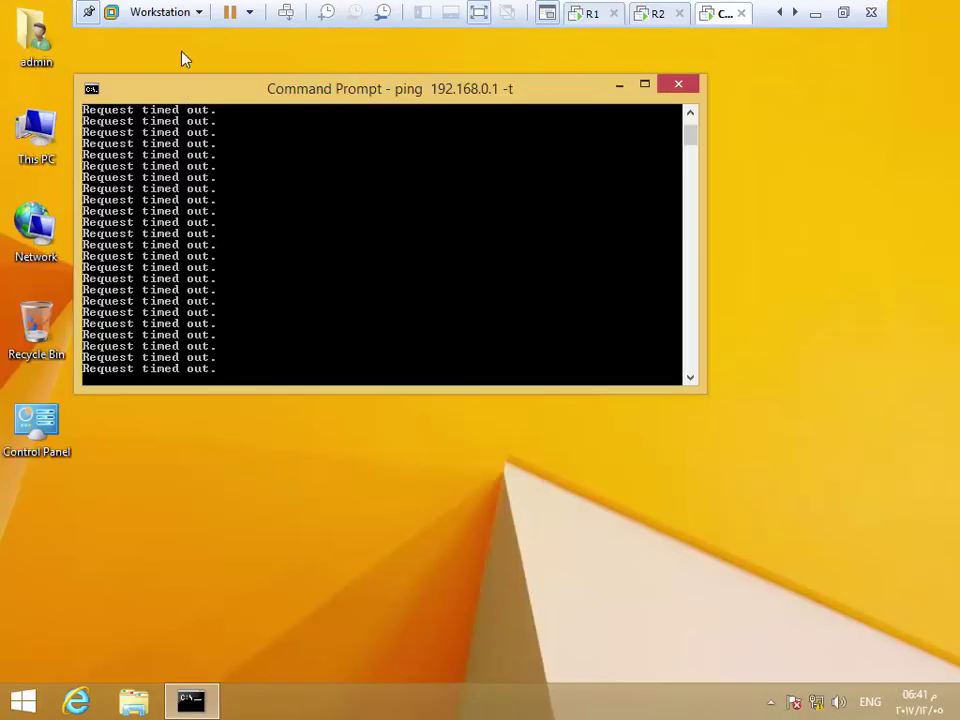
# Check the Client VM's settings, with its network adapter on Custom (VMnet12), and cancel
pyautogui.click(160, 12)
pyautogui.moveTo(180, 97)
pyautogui.click(395, 314)
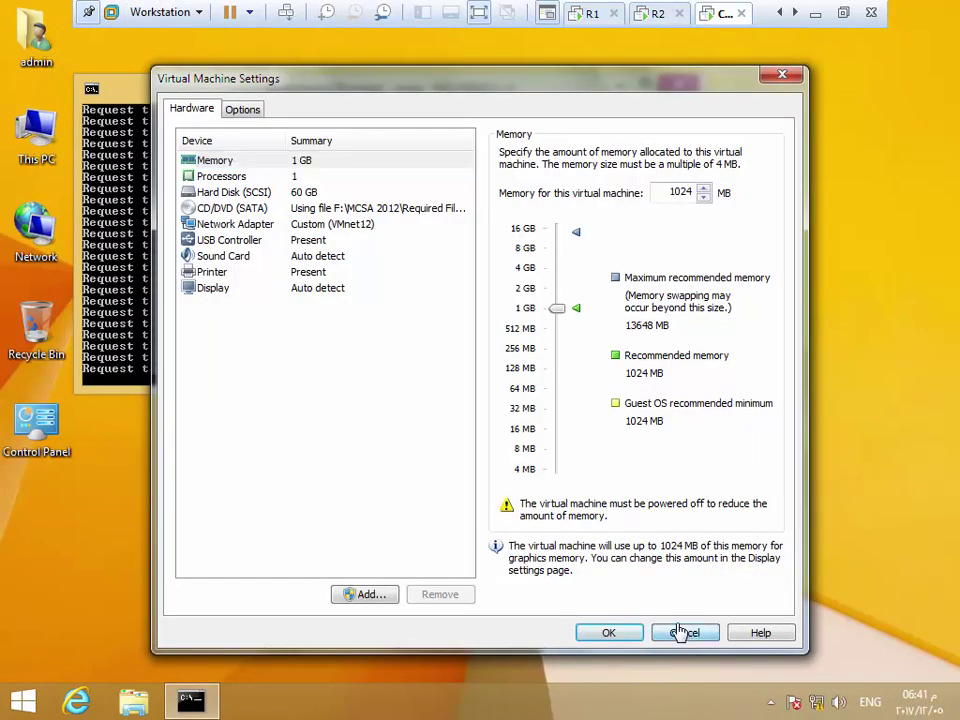
pyautogui.click(680, 632)
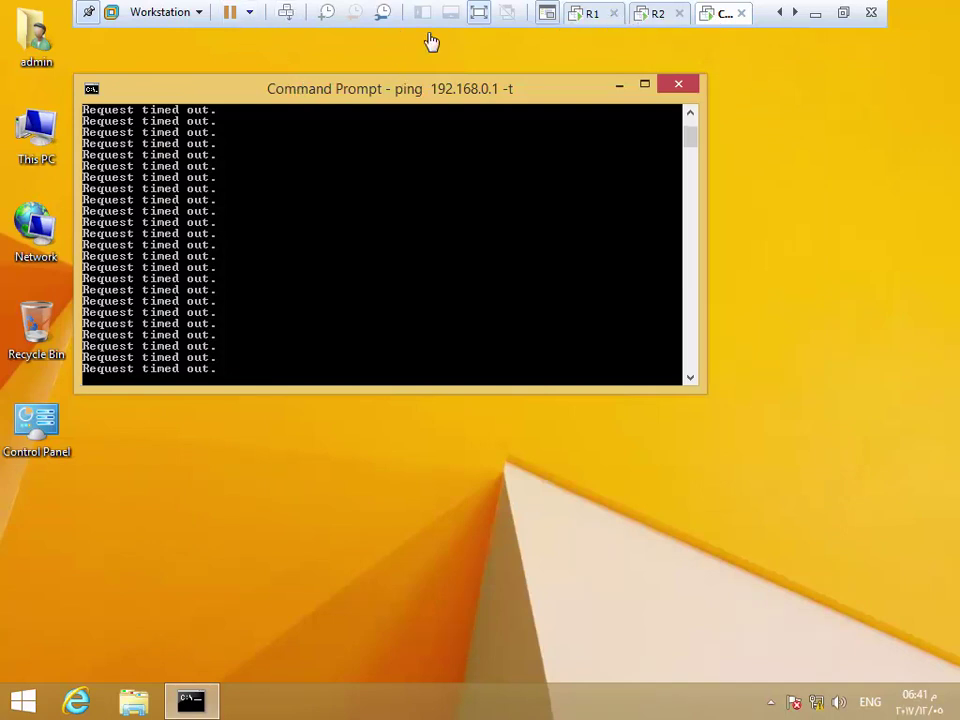
# Exit full screen and switch between the R2 and R1 machines, ending on R1
pyautogui.click(479, 12)
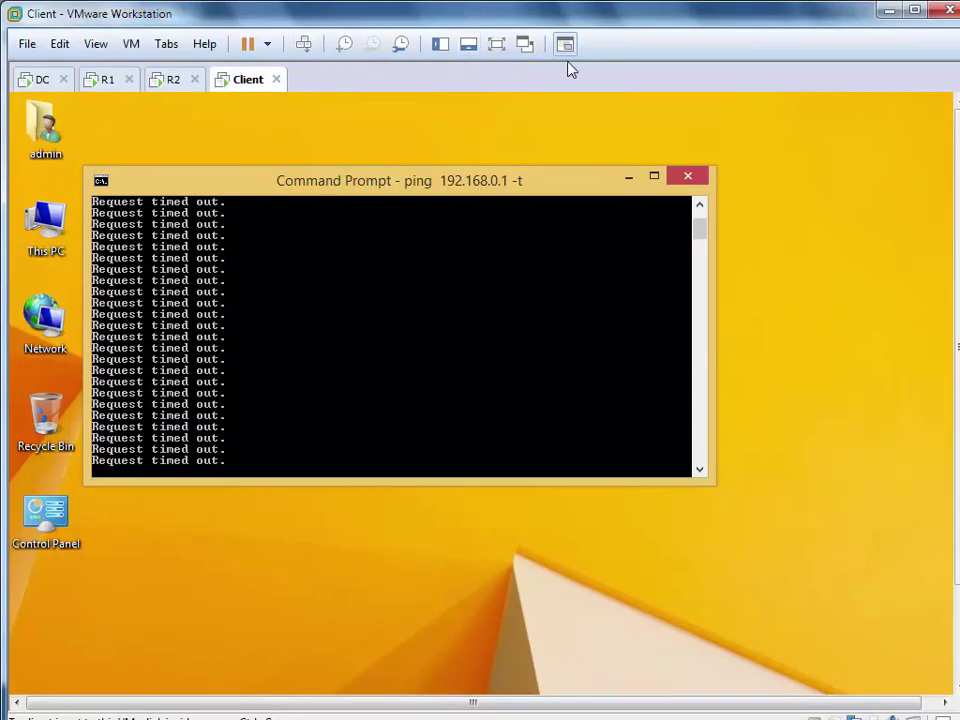
pyautogui.click(170, 80)
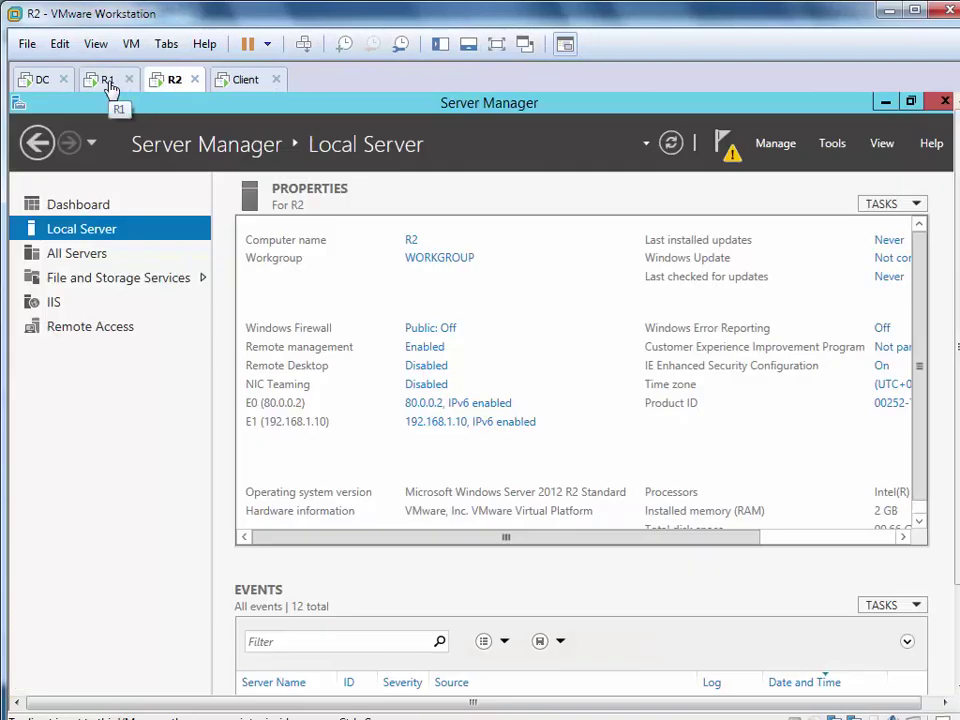
pyautogui.click(110, 86)
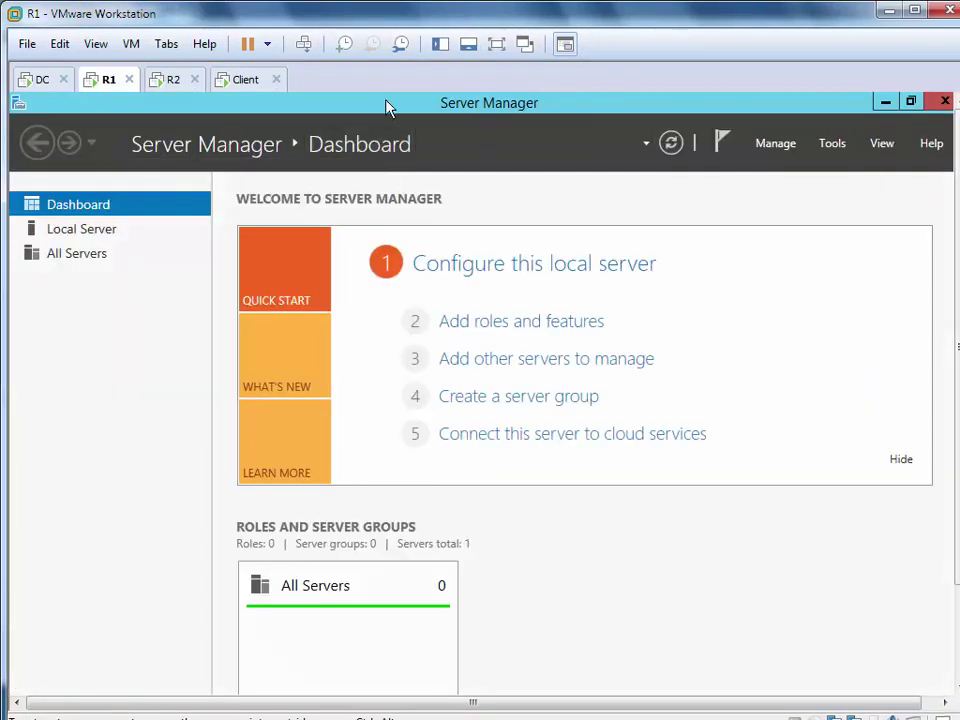
pyautogui.click(168, 82)
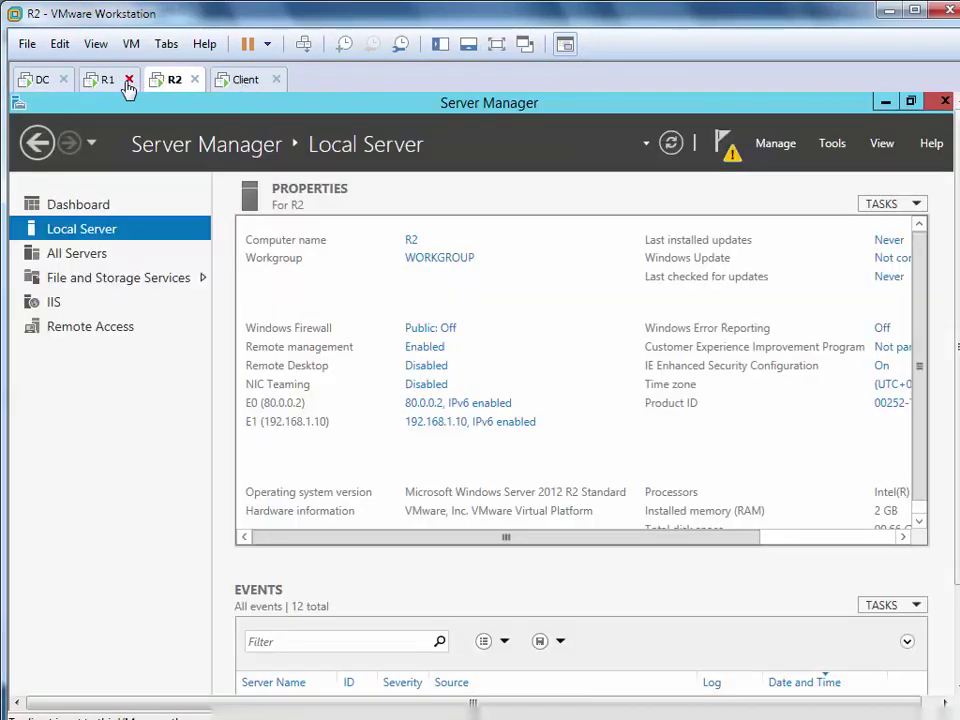
pyautogui.click(108, 86)
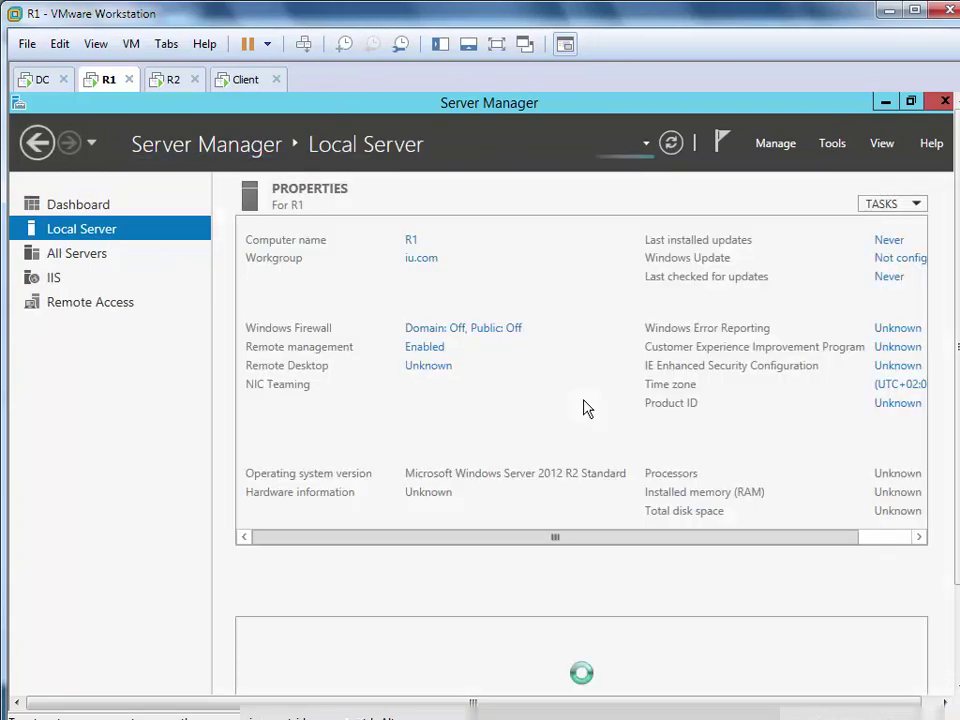
# Set R1's Windows Firewall to Turn off for domain, private and public networks, then close it
pyautogui.click(455, 333)
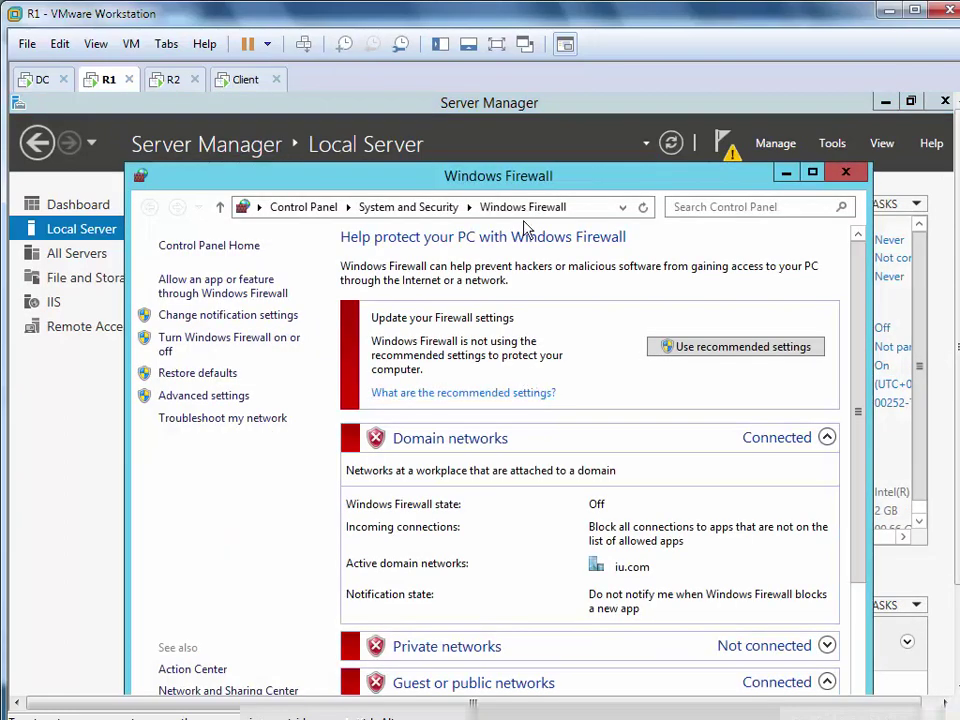
pyautogui.moveTo(521, 184); pyautogui.dragTo(510, 130)
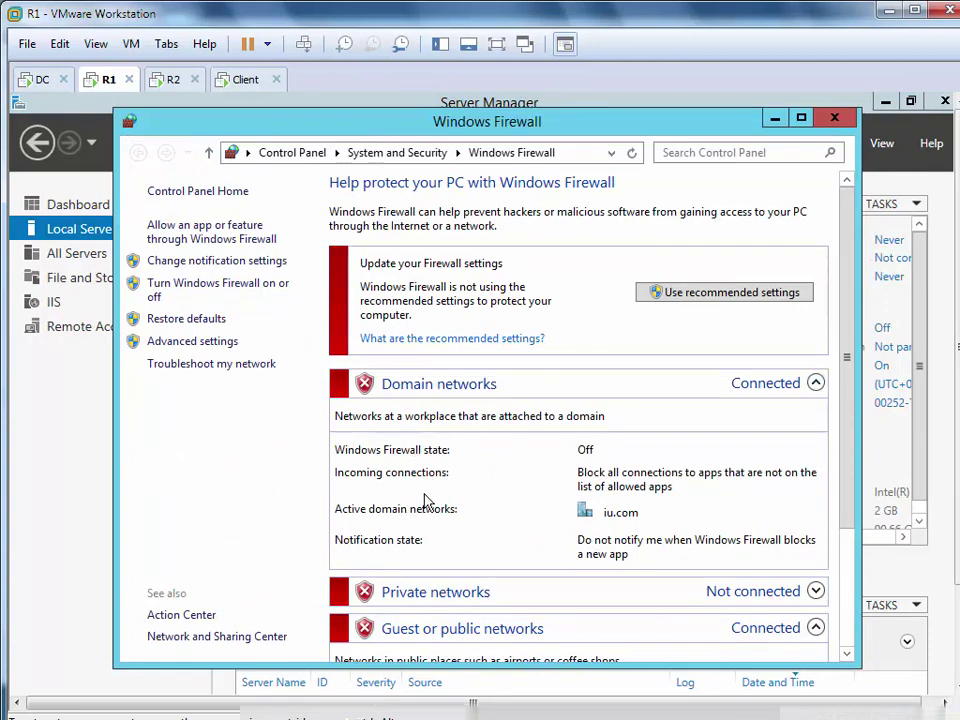
pyautogui.scroll(-3, 428, 500)
pyautogui.scroll(3, 430, 495)
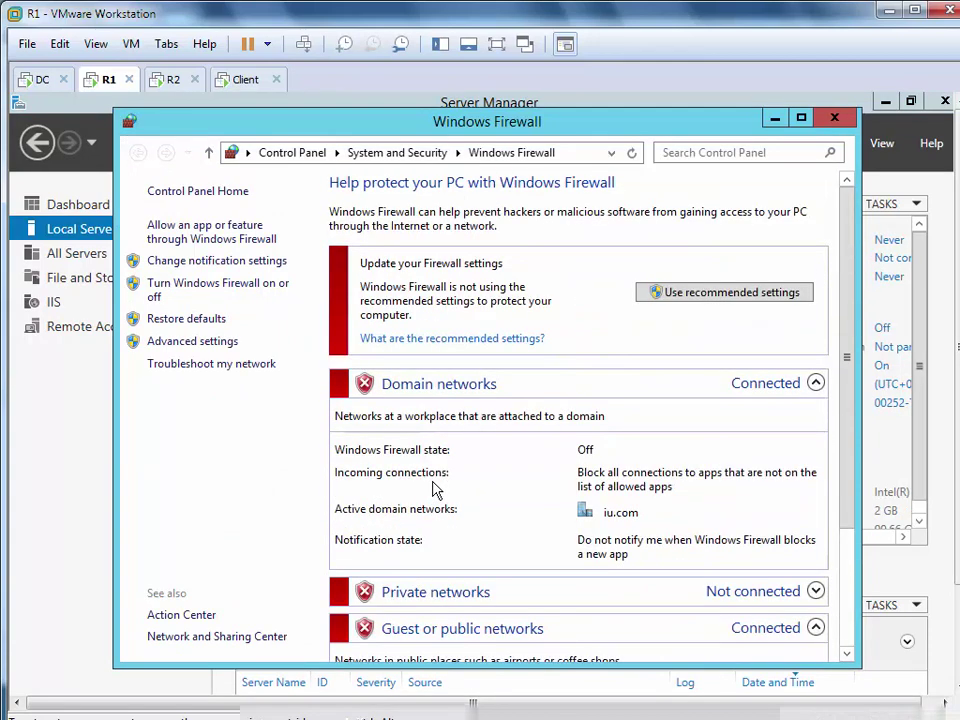
pyautogui.click(210, 291)
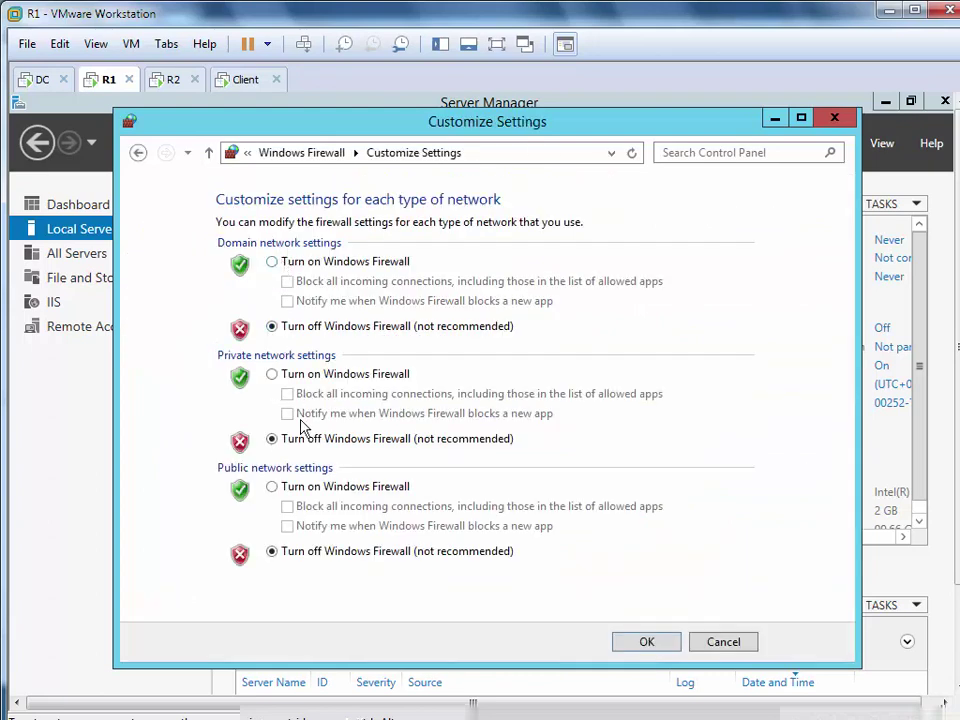
pyautogui.click(644, 643)
pyautogui.click(837, 119)
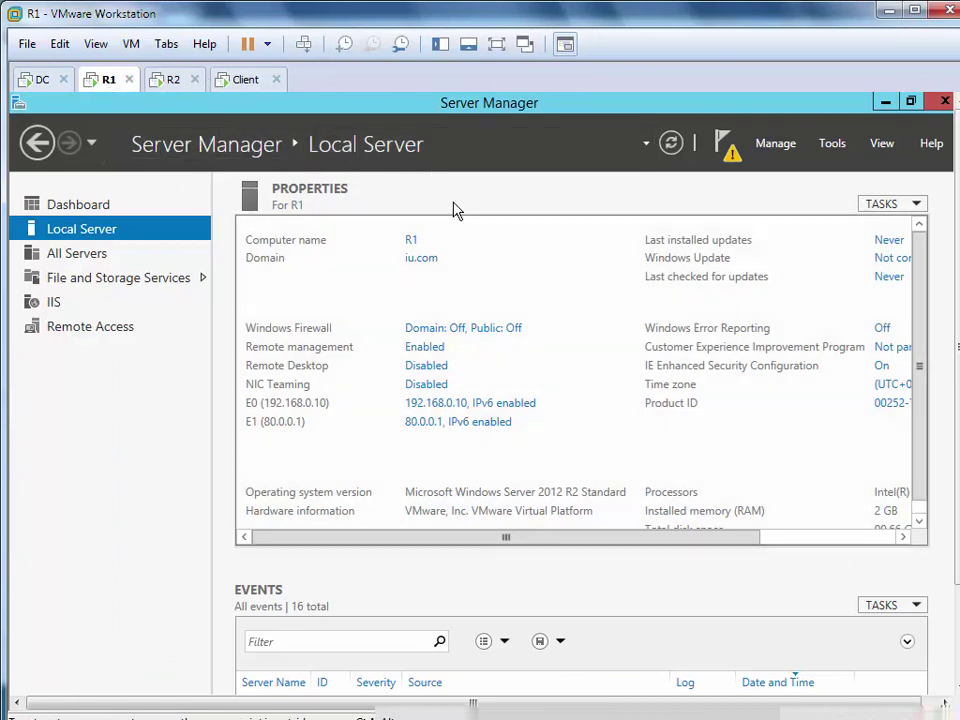
# Toggle full screen, check the Client, and close DC's finished role-removal wizard
pyautogui.click(496, 44)
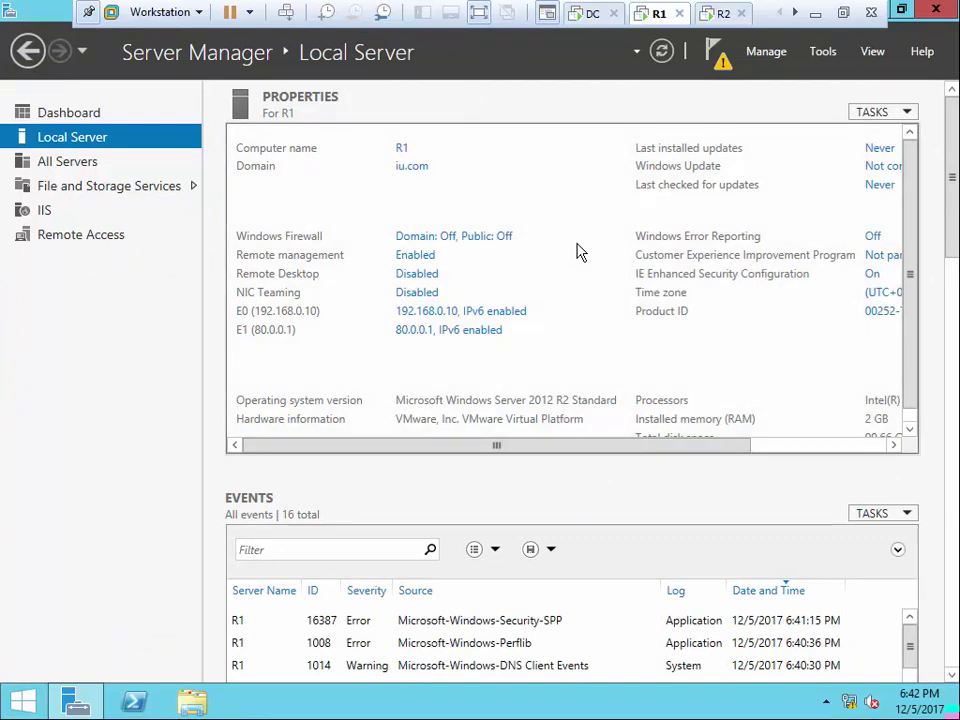
pyautogui.click(479, 12)
pyautogui.click(250, 80)
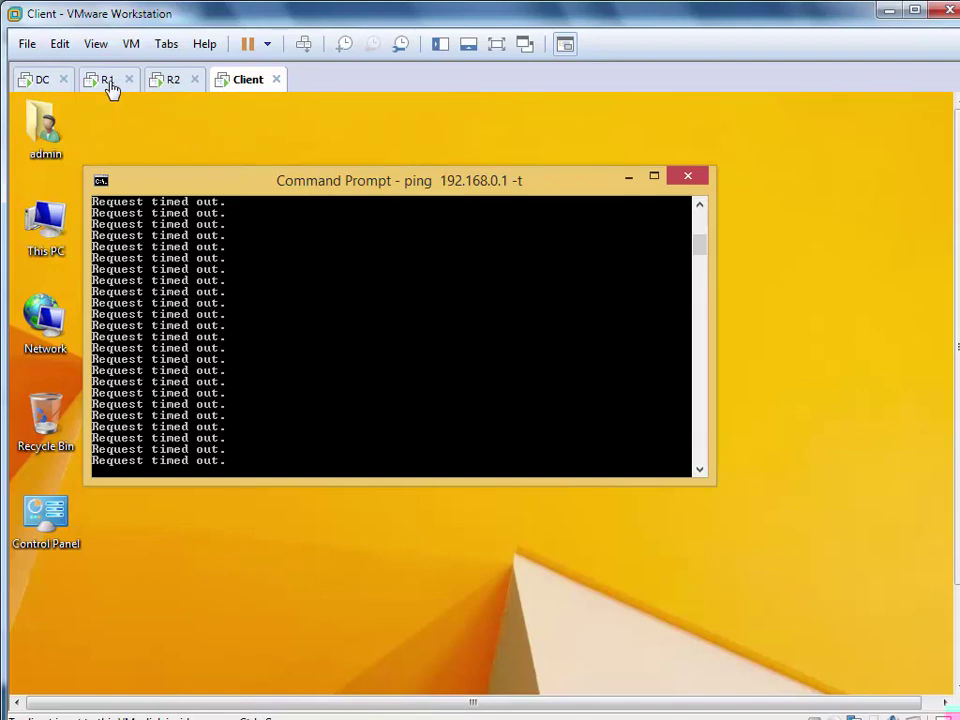
pyautogui.click(42, 80)
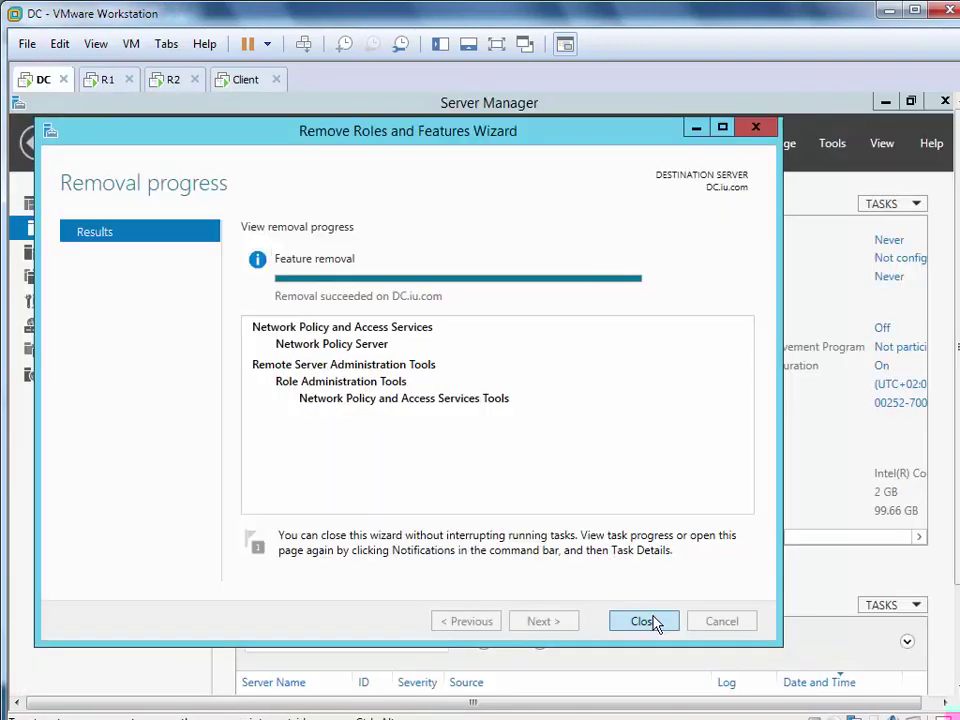
pyautogui.click(651, 621)
# Return to full screen on R1 and show its Server Manager Dashboard
pyautogui.click(496, 44)
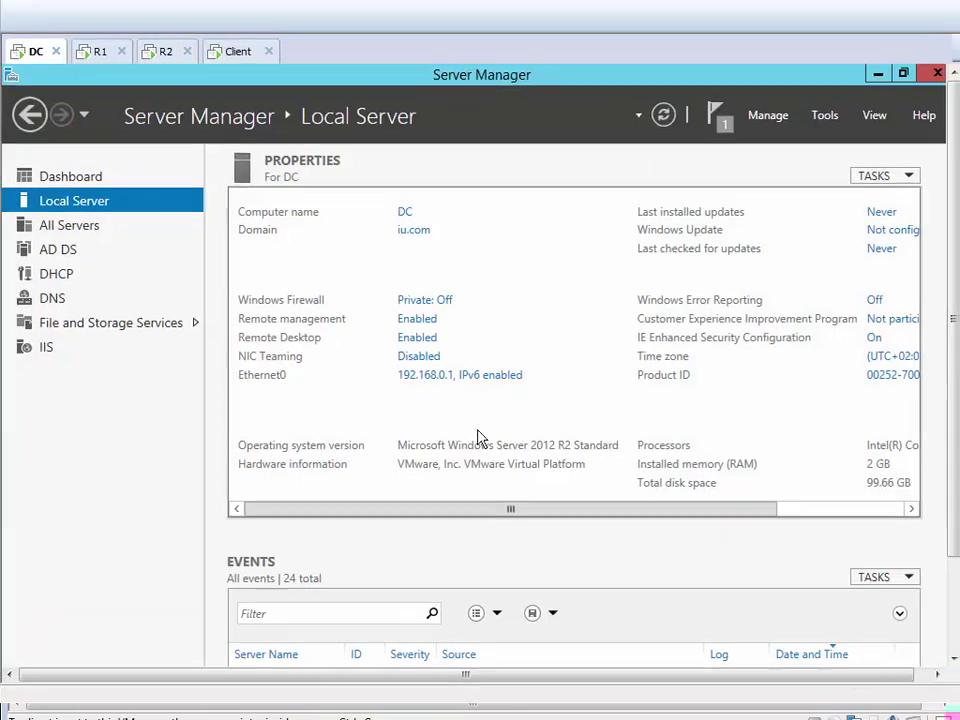
pyautogui.click(657, 14)
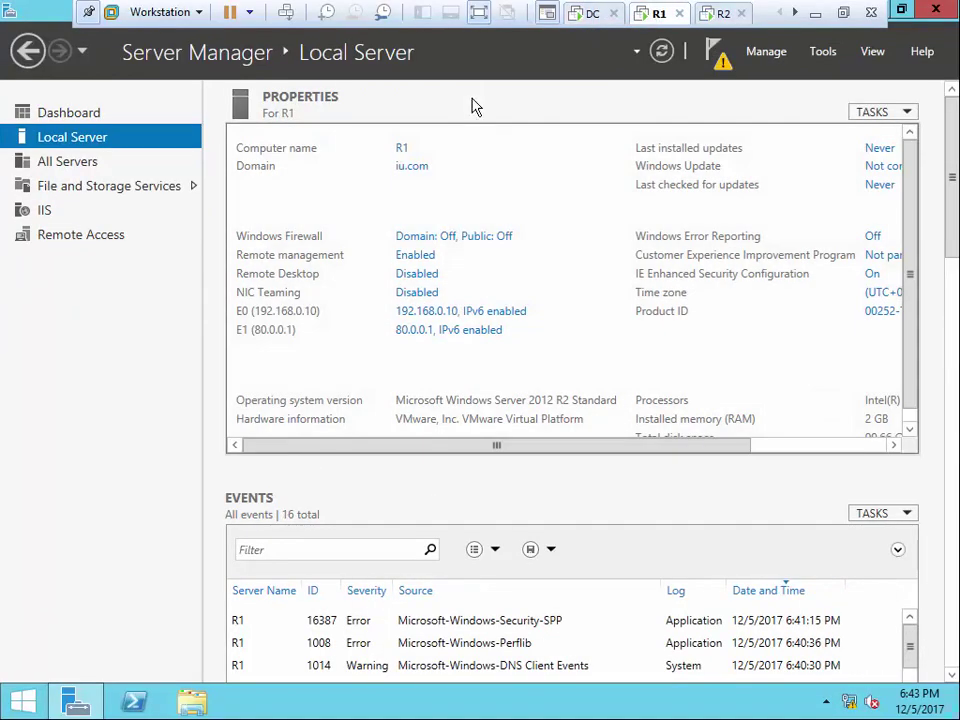
pyautogui.click(140, 121)
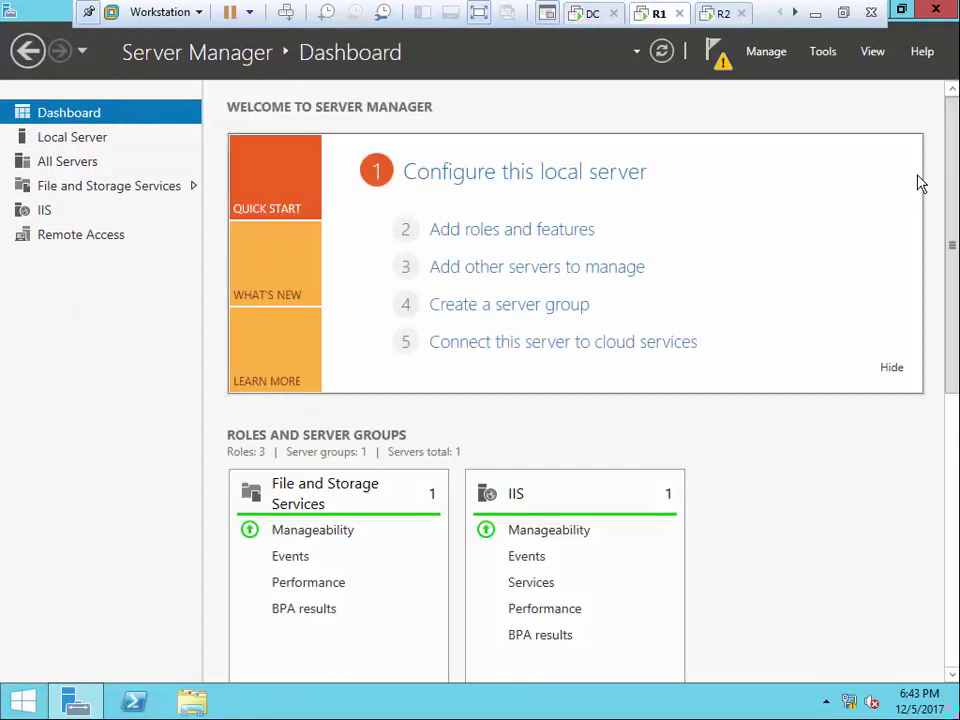
# Open R1's Routing and Remote Access console and launch Configure and Enable Routing and Remote Access
pyautogui.click(824, 54)
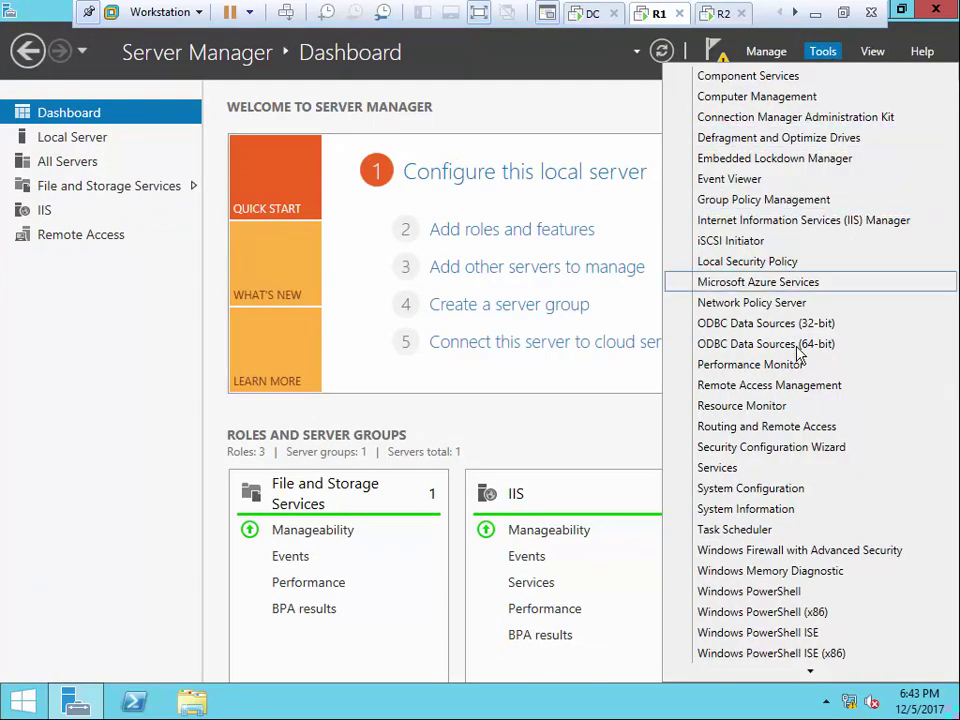
pyautogui.click(695, 430)
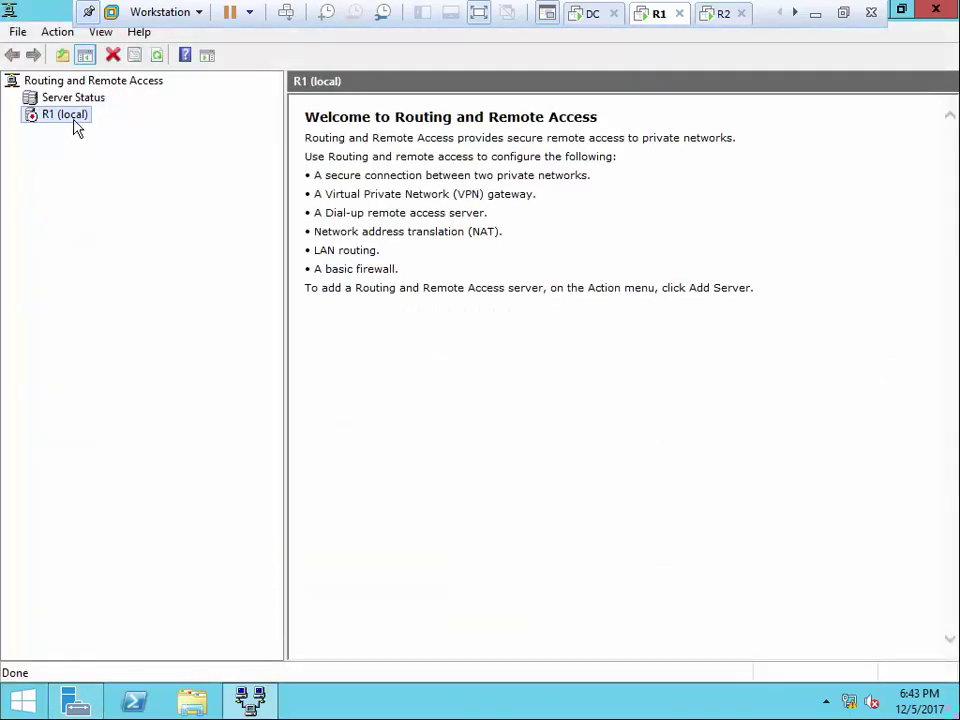
pyautogui.rightClick(75, 124)
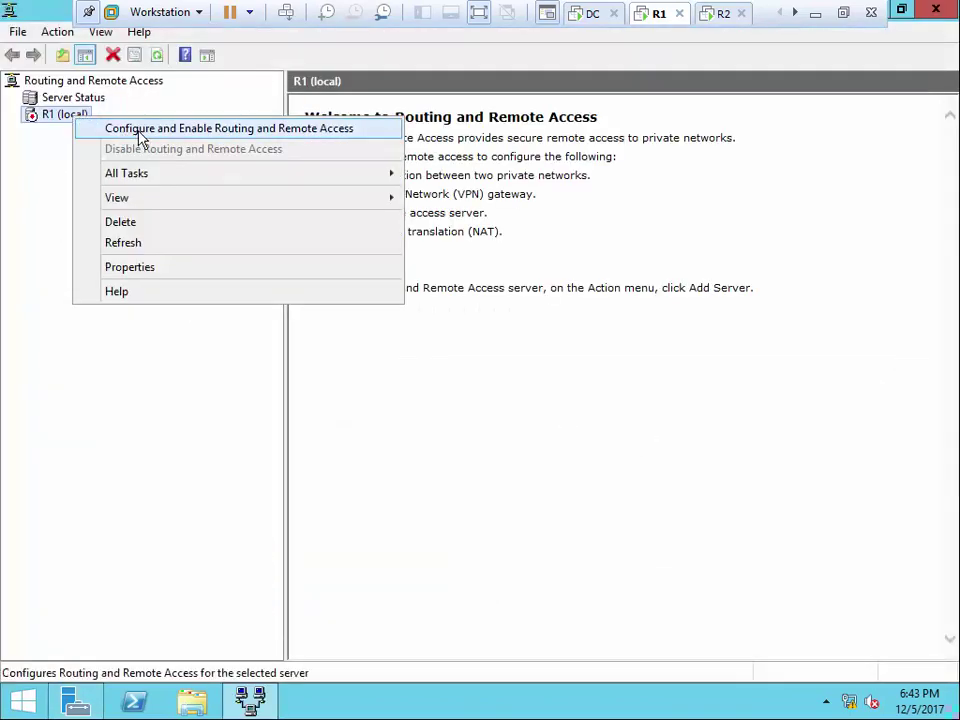
pyautogui.click(139, 130)
# Choose Custom configuration with VPN access, finish, start the service, then show R2's Dashboard
pyautogui.click(584, 516)
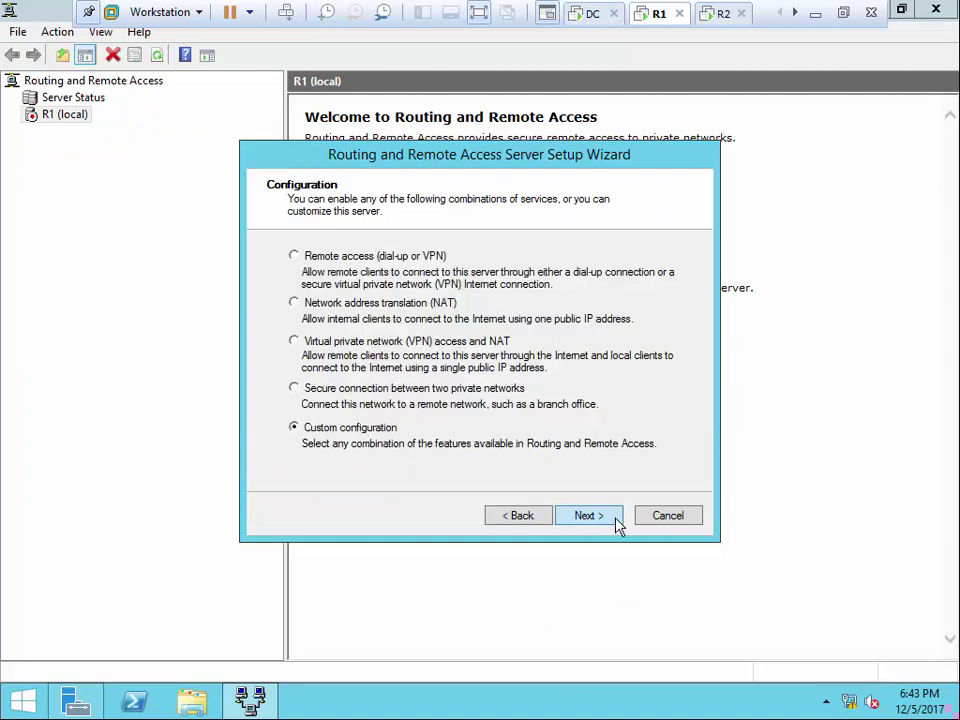
pyautogui.click(617, 522)
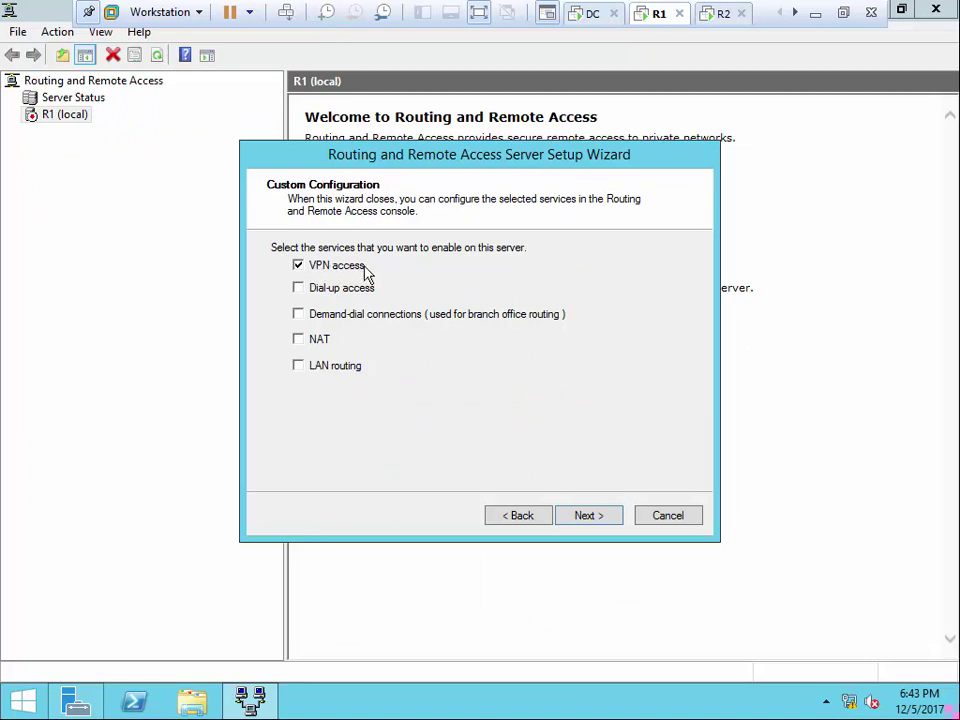
pyautogui.click(602, 515)
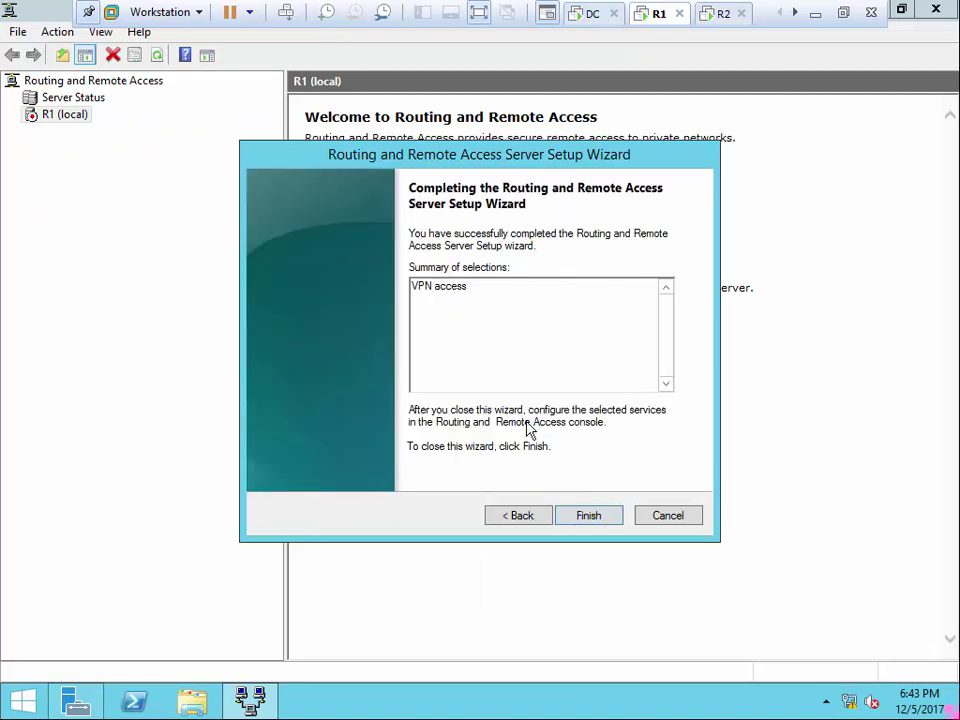
pyautogui.click(589, 516)
pyautogui.click(518, 394)
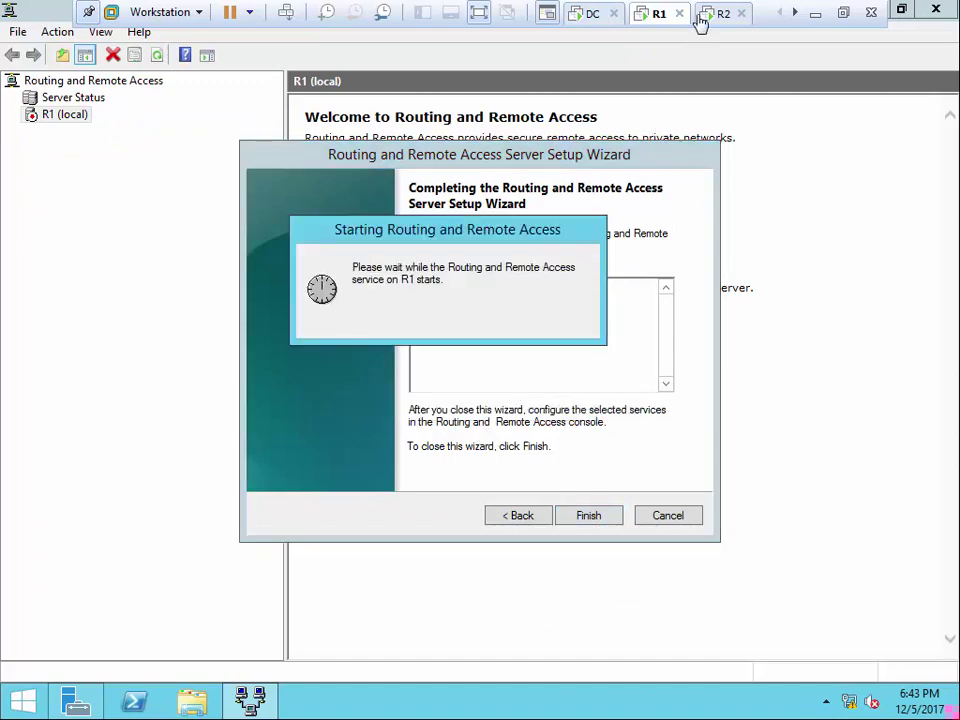
pyautogui.click(700, 18)
pyautogui.click(57, 115)
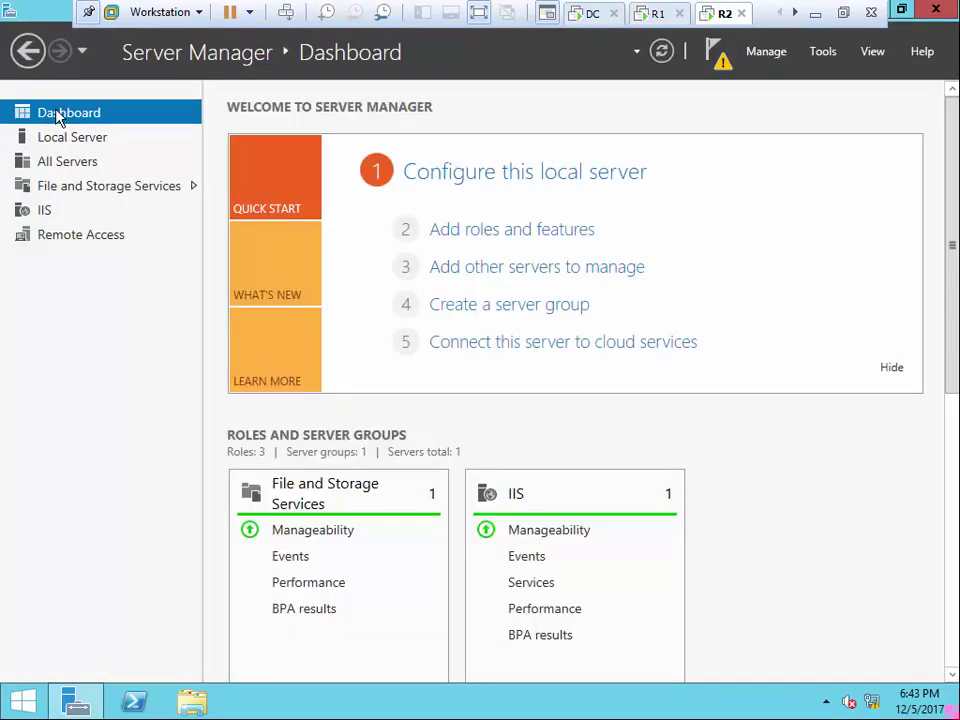
# Open R2's Routing and Remote Access console and launch Configure and Enable Routing and Remote Access
pyautogui.click(818, 50)
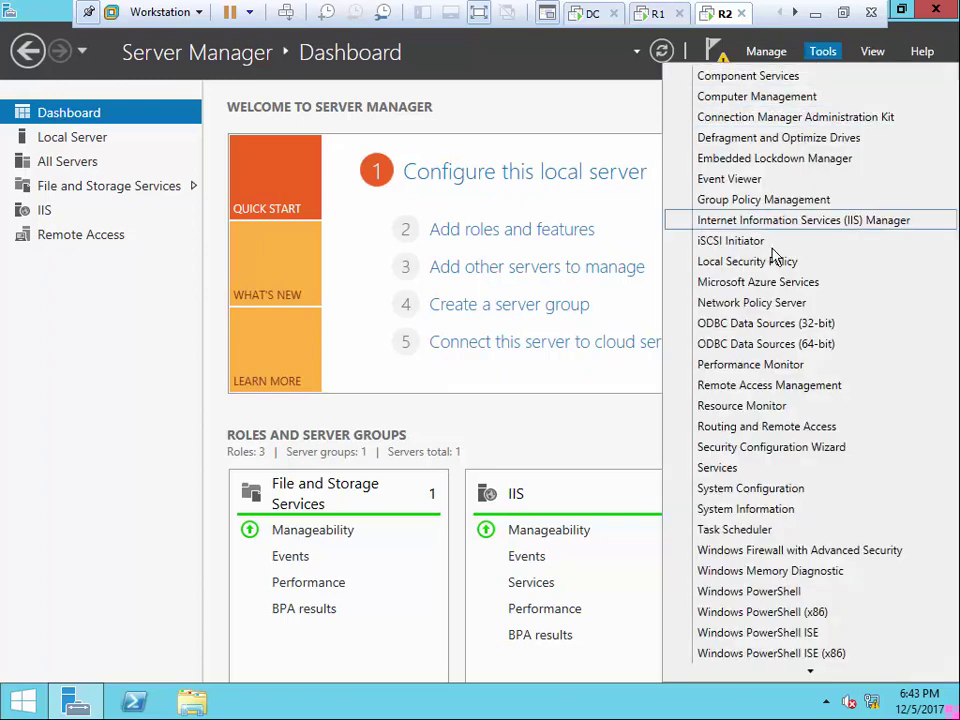
pyautogui.click(750, 428)
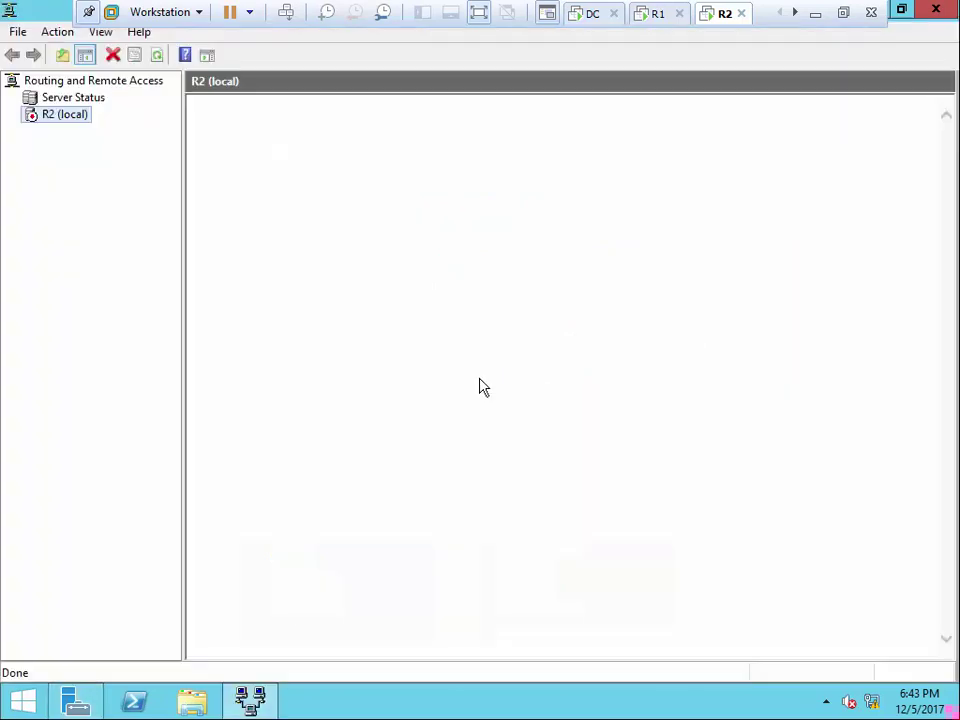
pyautogui.rightClick(52, 116)
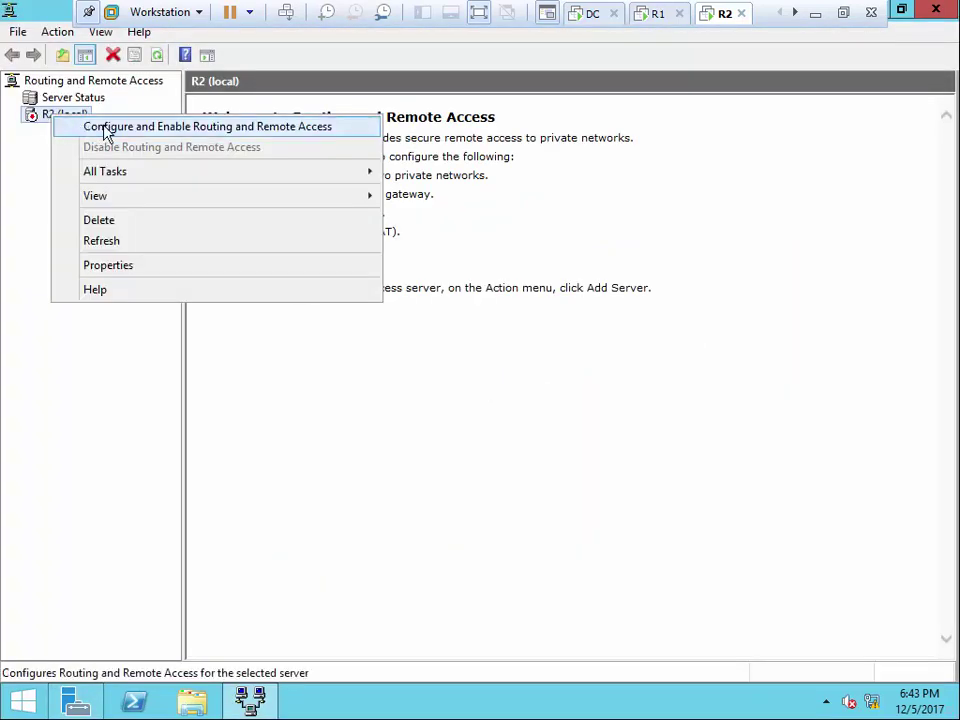
pyautogui.click(107, 128)
# Choose Custom configuration with only VPN access, finish the wizard and start the service
pyautogui.click(584, 518)
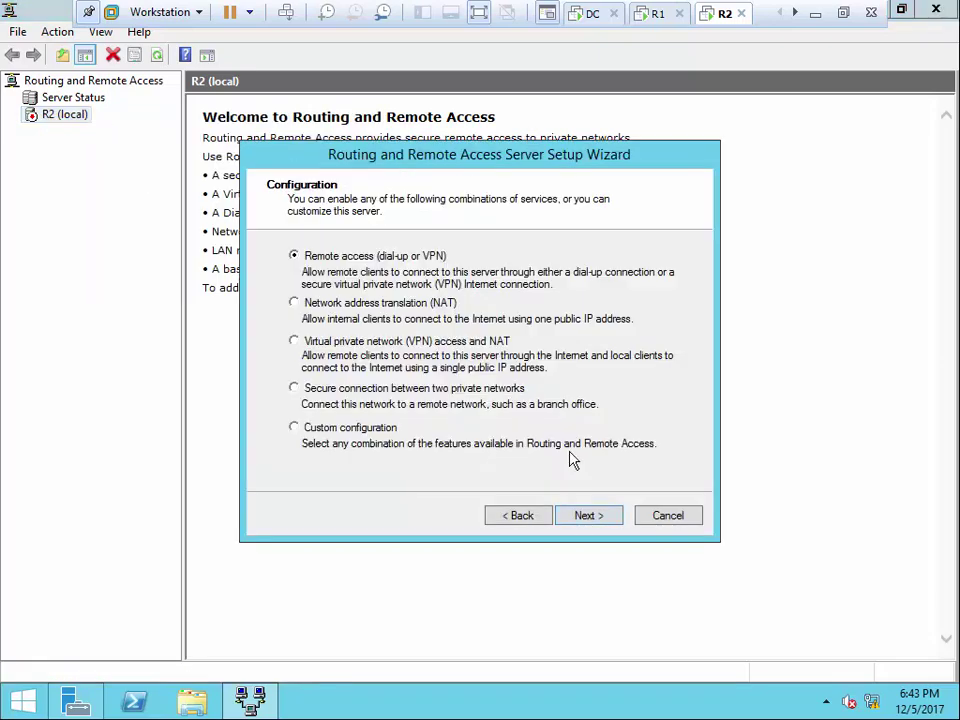
pyautogui.click(368, 430)
pyautogui.click(590, 516)
pyautogui.click(300, 266)
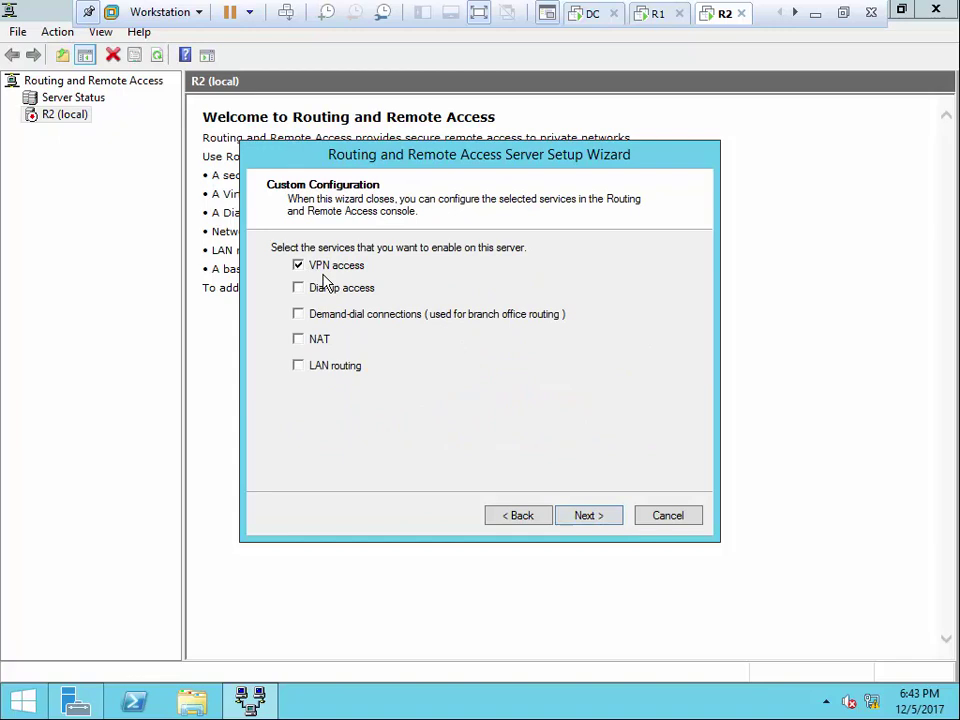
pyautogui.click(605, 516)
pyautogui.click(592, 517)
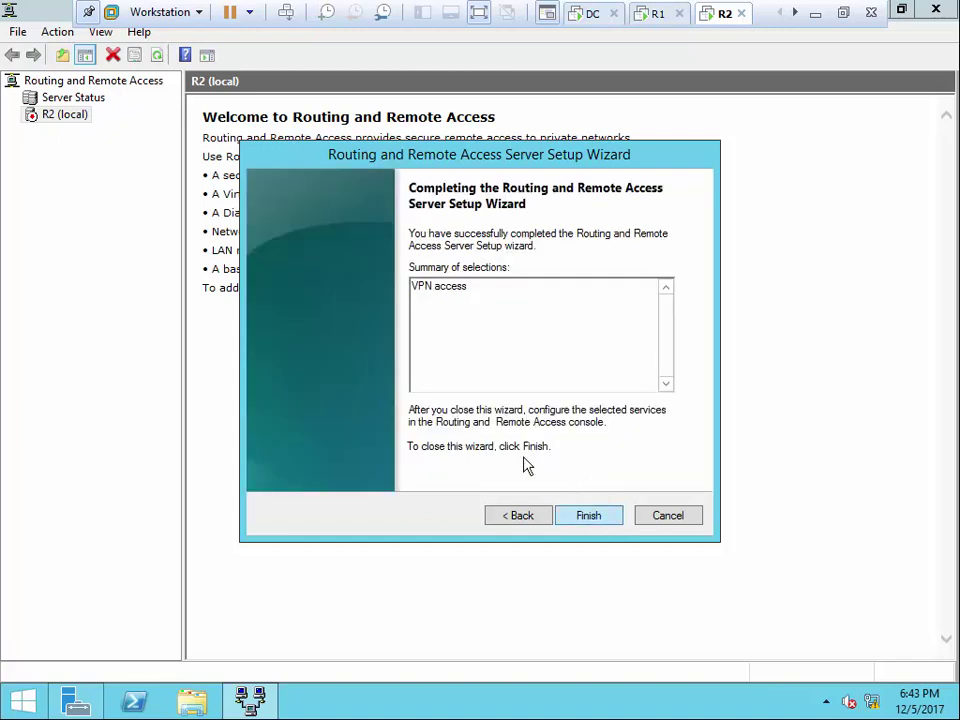
pyautogui.click(520, 386)
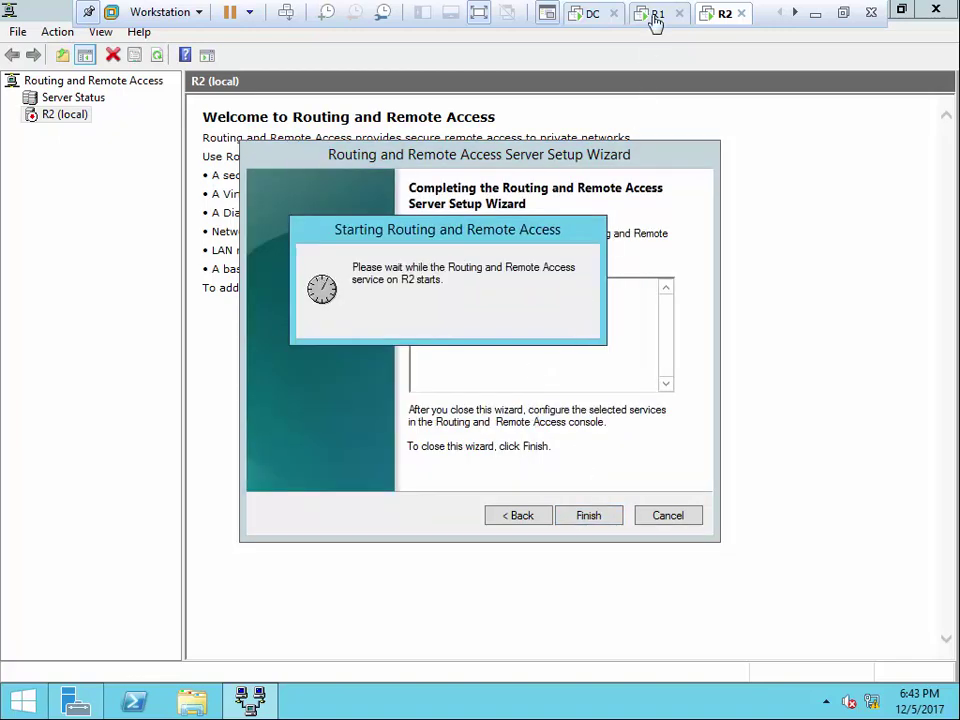
# Inspect R1's expanded RRAS tree, collapsing the IPv6 branch, then return to R2
pyautogui.click(651, 14)
pyautogui.click(13, 114)
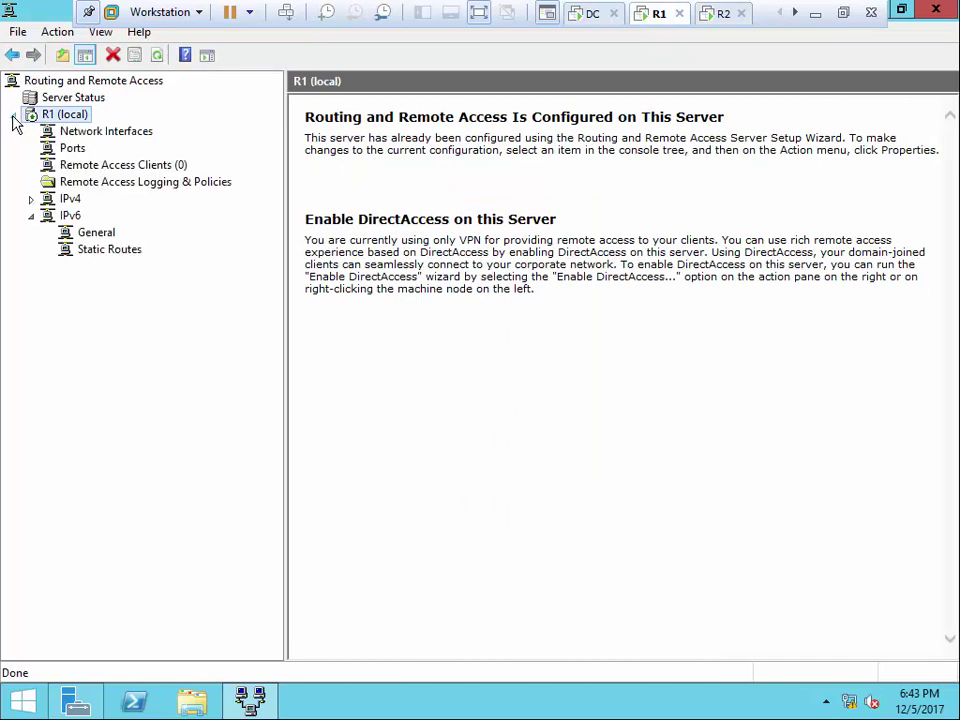
pyautogui.click(30, 215)
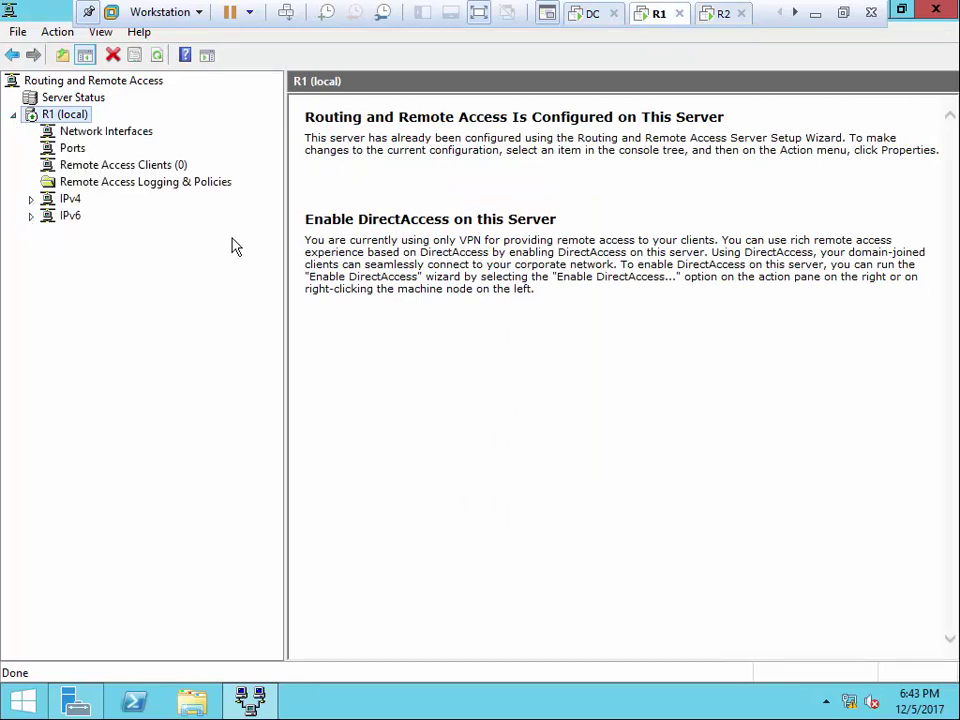
pyautogui.click(722, 14)
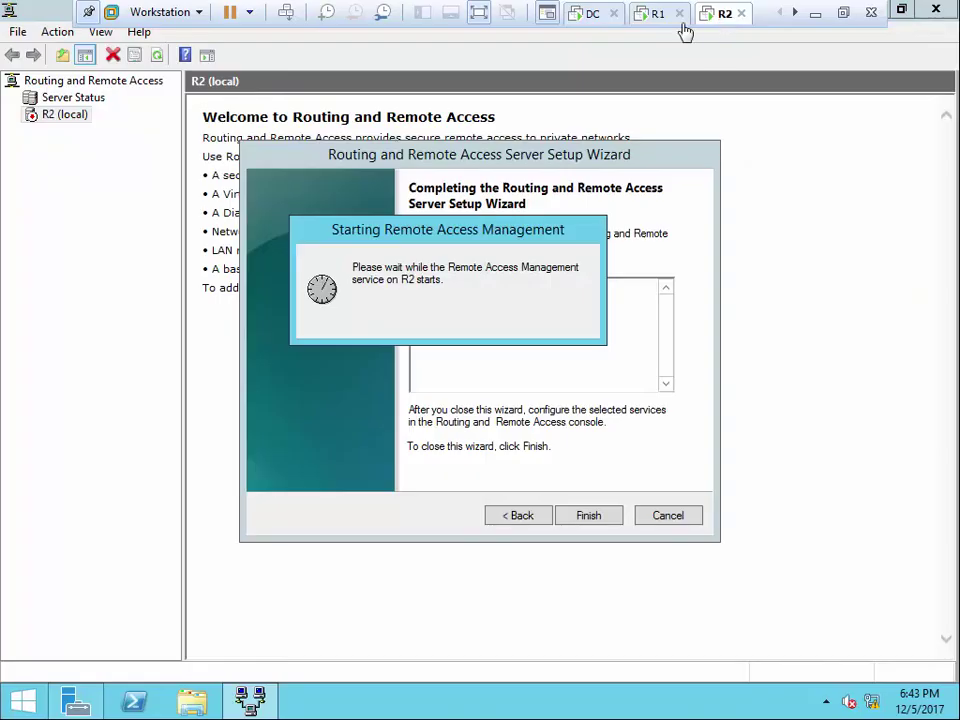
pyautogui.click(657, 14)
pyautogui.click(726, 14)
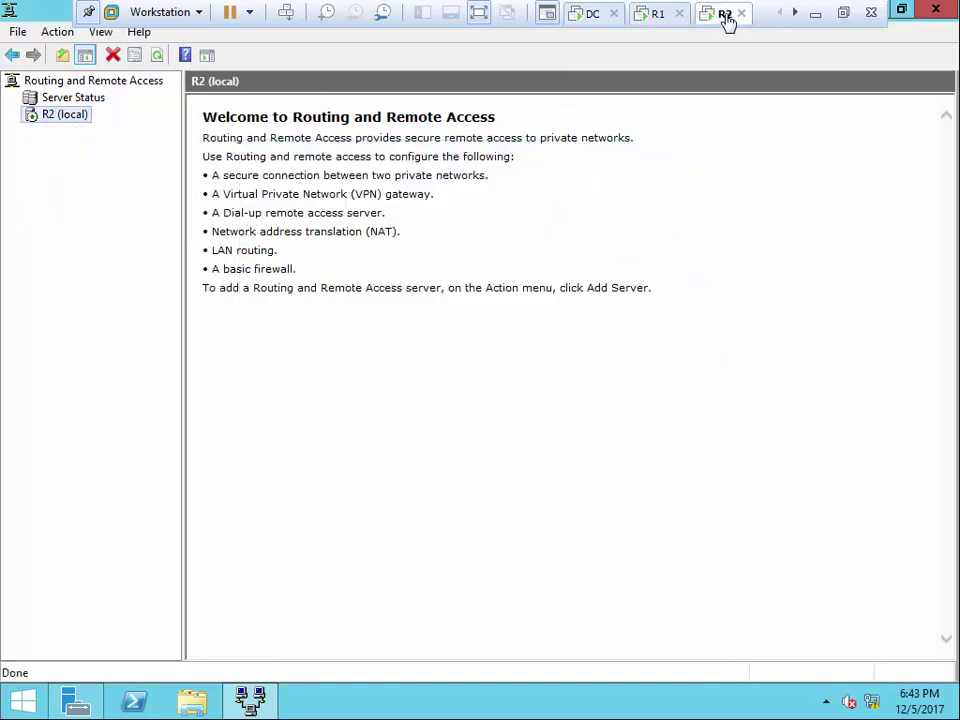
# Expand R2 (local) to confirm its setup, then open R1 (local) Properties in R1's RRAS console
pyautogui.click(13, 116)
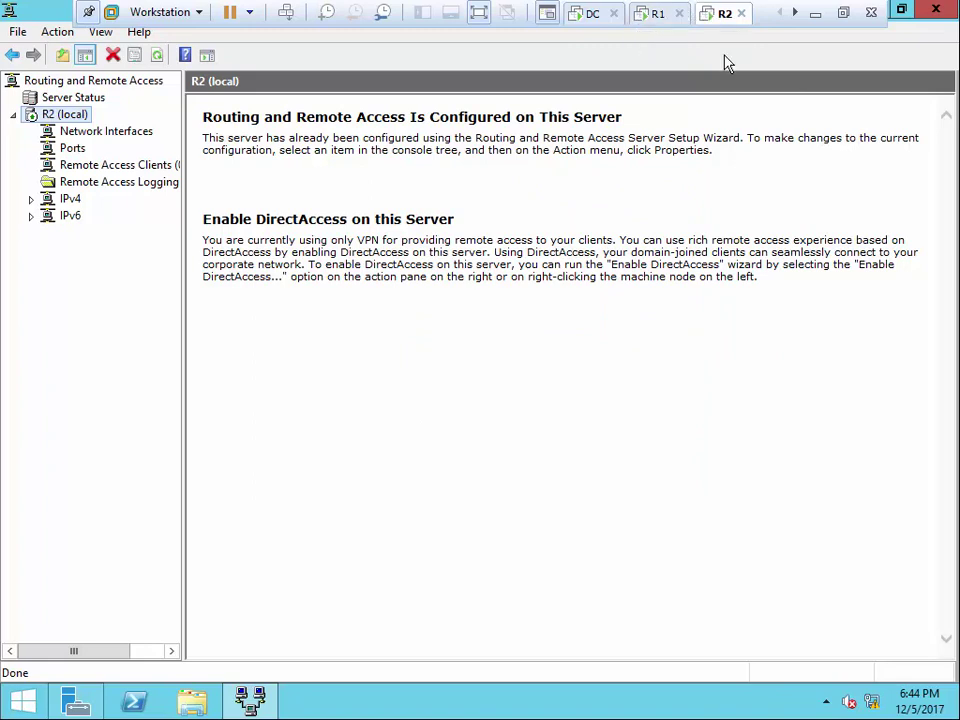
pyautogui.click(655, 16)
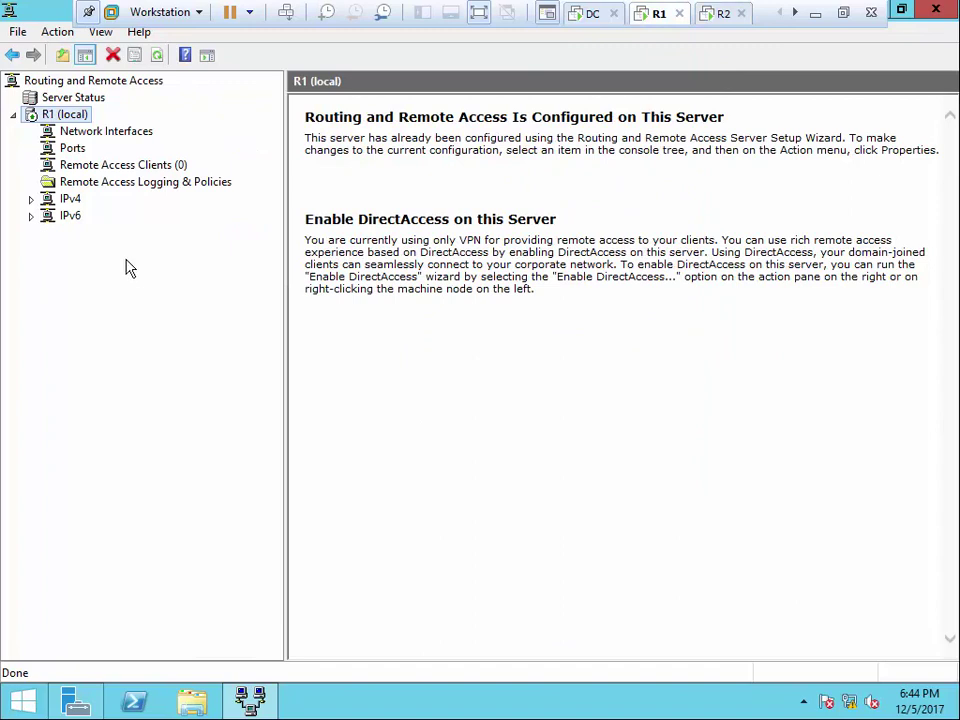
pyautogui.rightClick(71, 117)
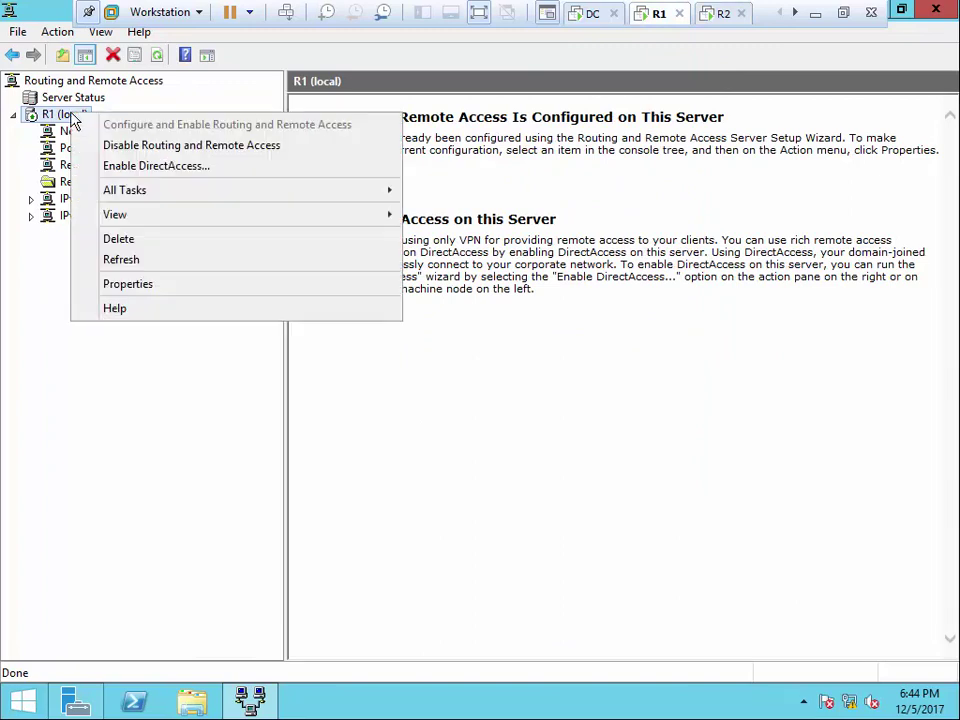
pyautogui.click(128, 285)
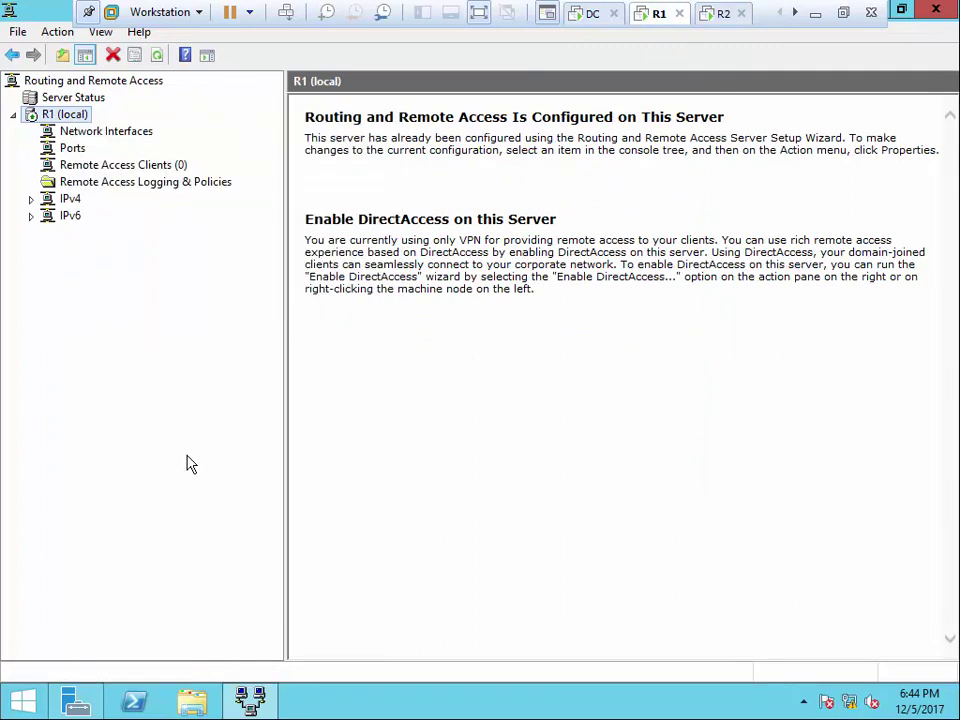
# On R1's IPv4 tab, choose a static address pool and add the range 172.16.0.1–172.16.0.10
pyautogui.moveTo(368, 94); pyautogui.dragTo(371, 75)
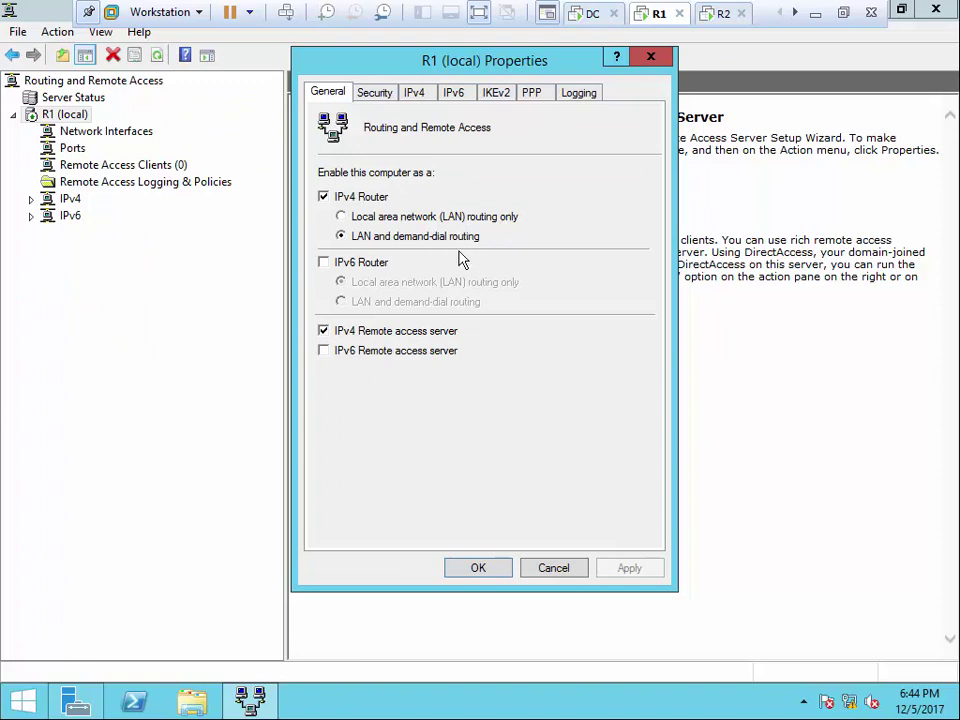
pyautogui.click(379, 93)
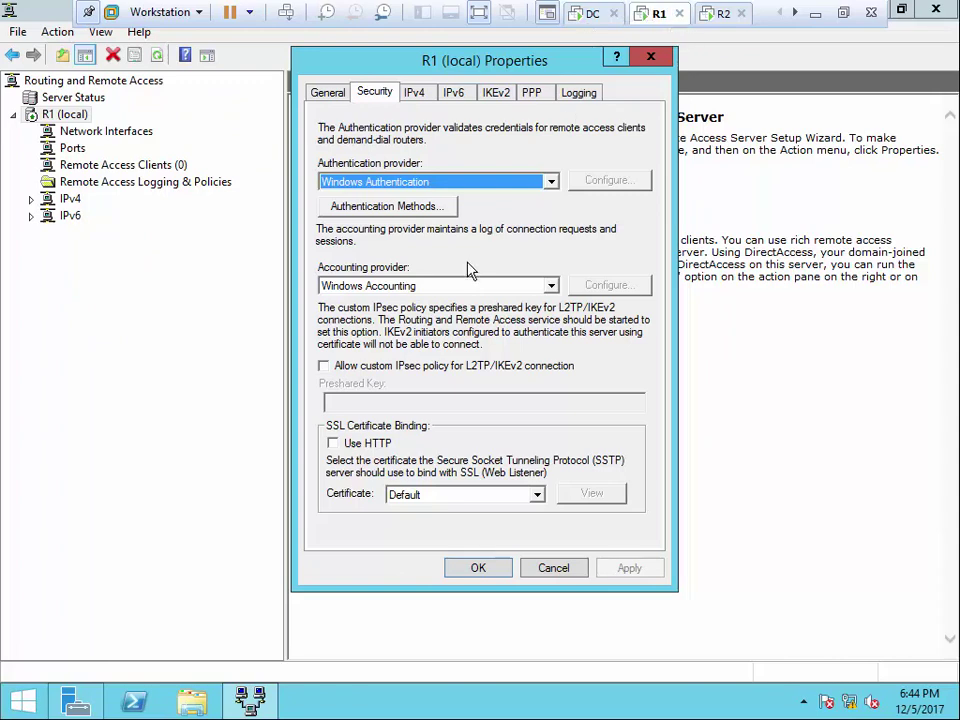
pyautogui.click(414, 93)
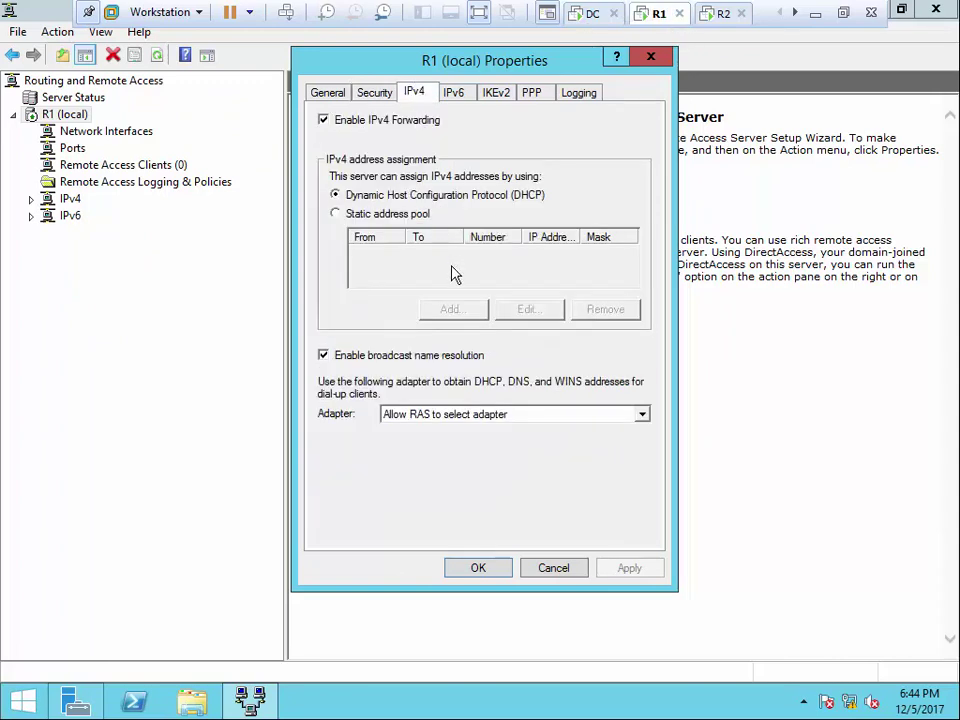
pyautogui.click(367, 216)
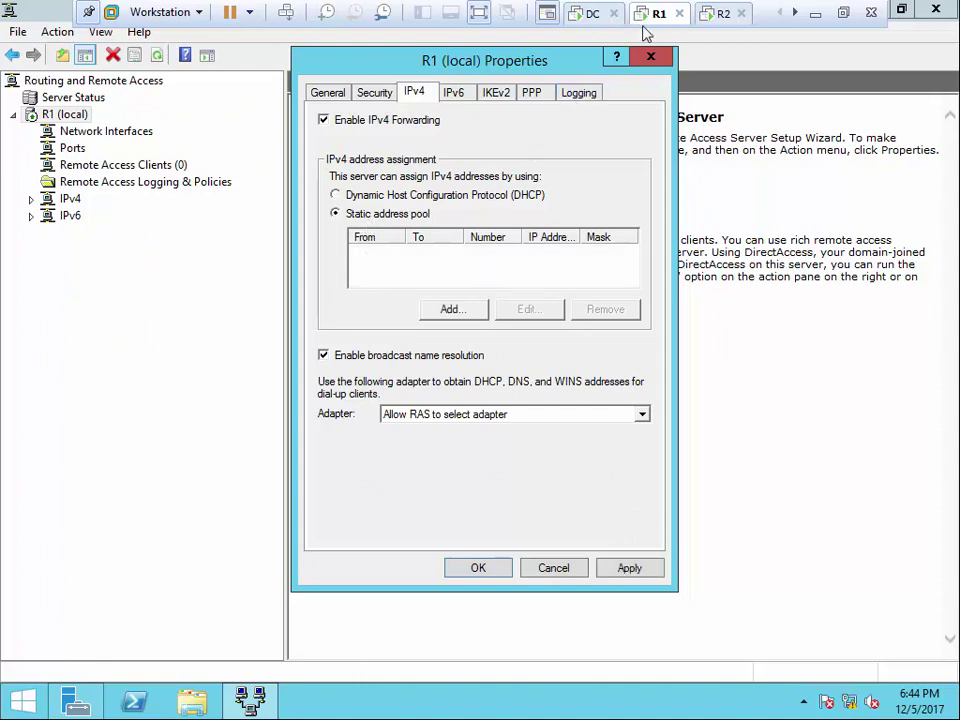
pyautogui.click(452, 309)
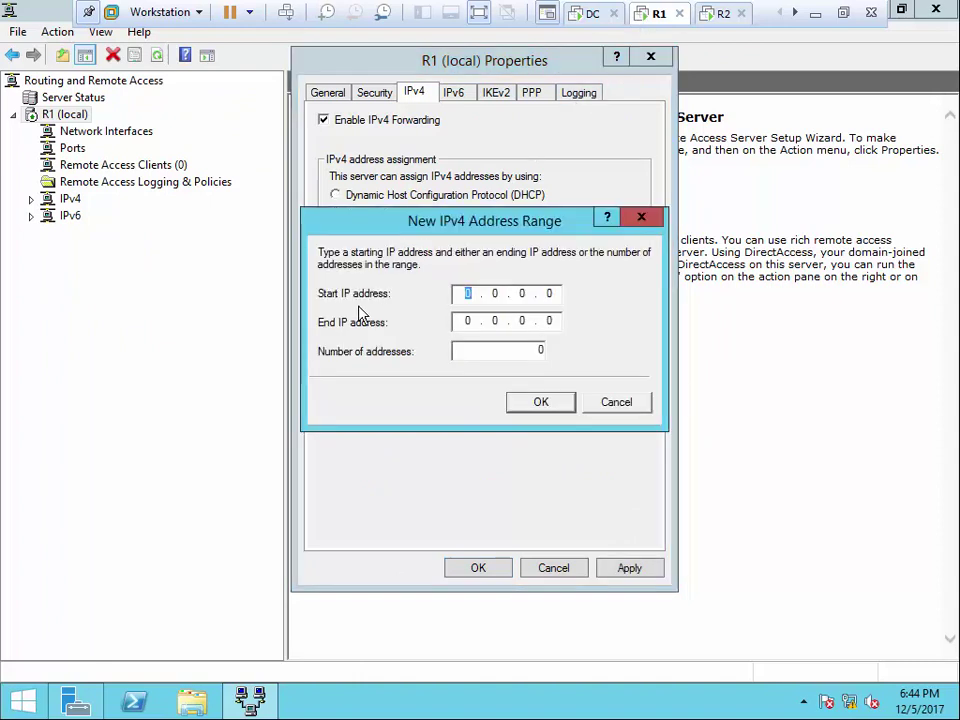
pyautogui.write('172.16')
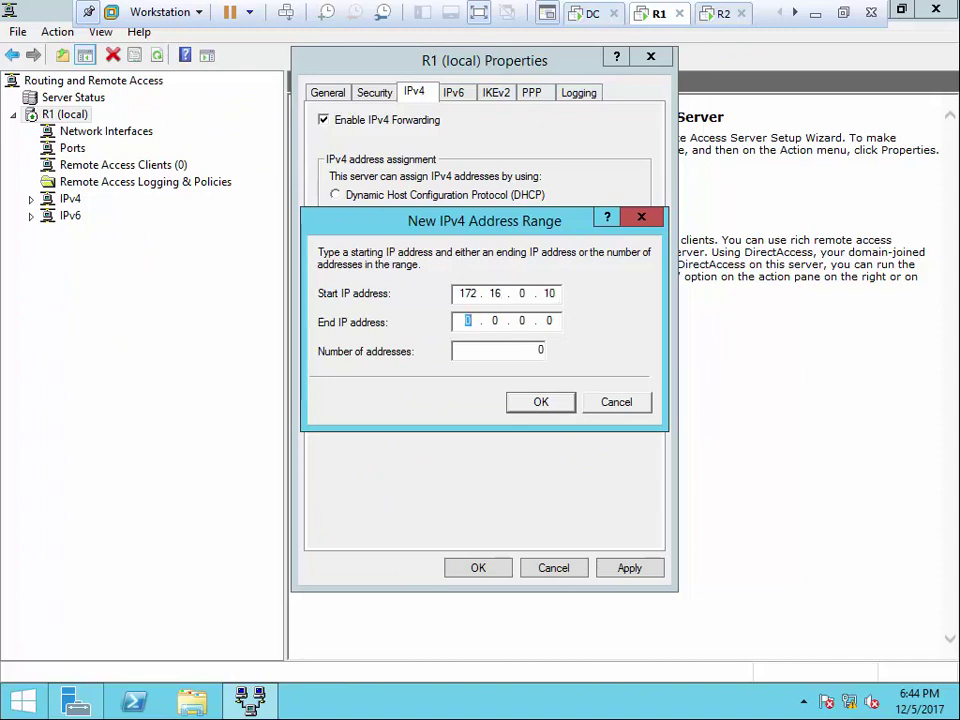
pyautogui.write('2.16')
pyautogui.click(555, 295)
pyautogui.press('BackSpace')
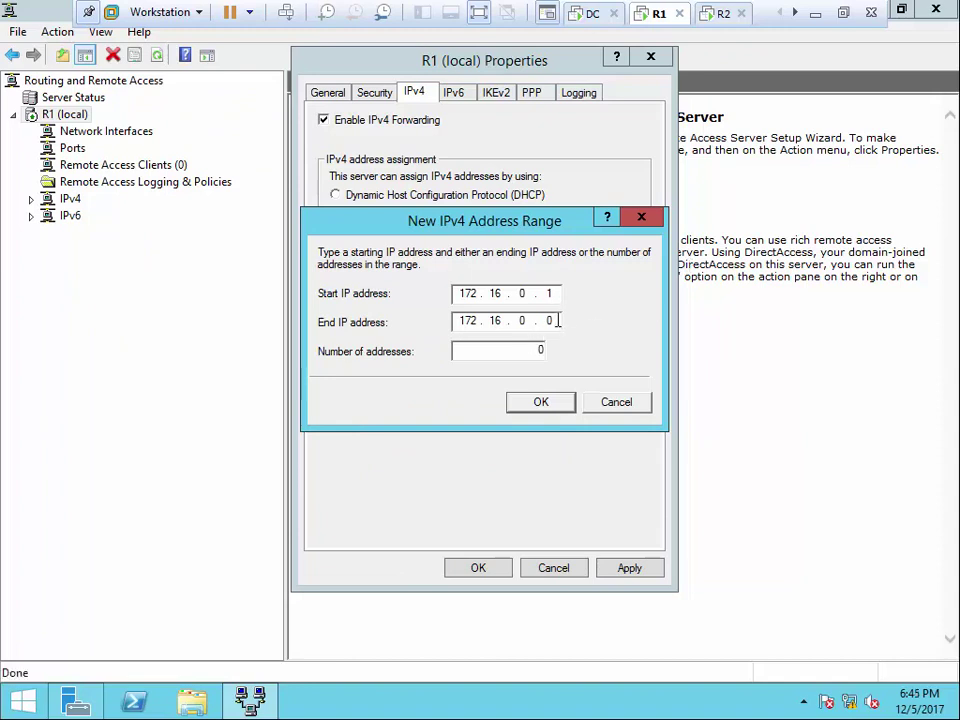
pyautogui.write('10')
pyautogui.click(547, 403)
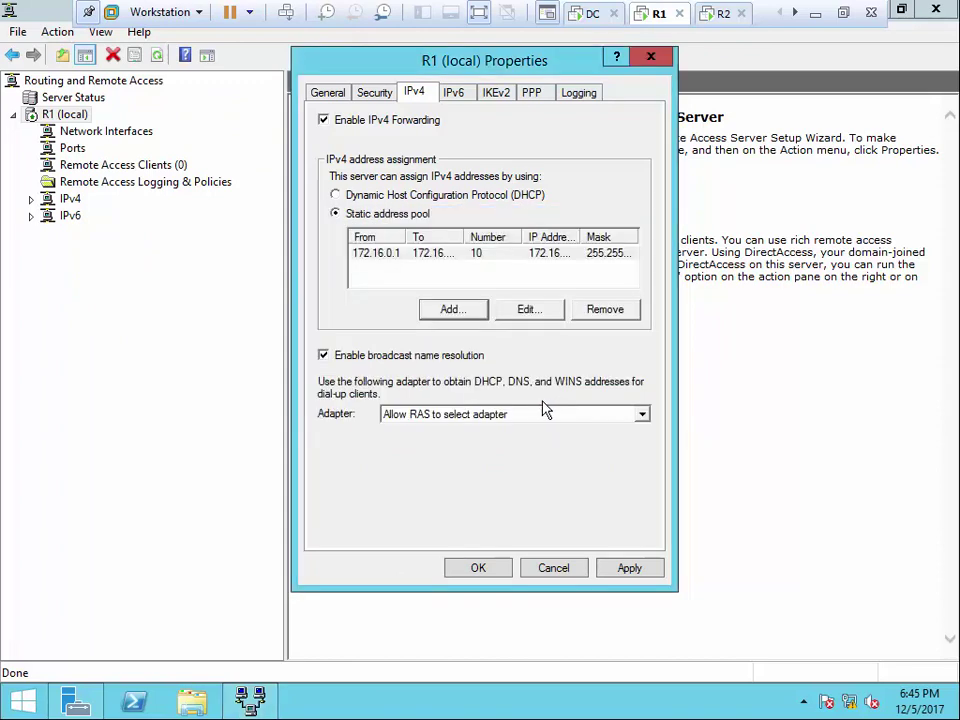
# Set the dial-up client adapter to E0 (192.168.0.10), apply, and close R1's properties
pyautogui.click(540, 414)
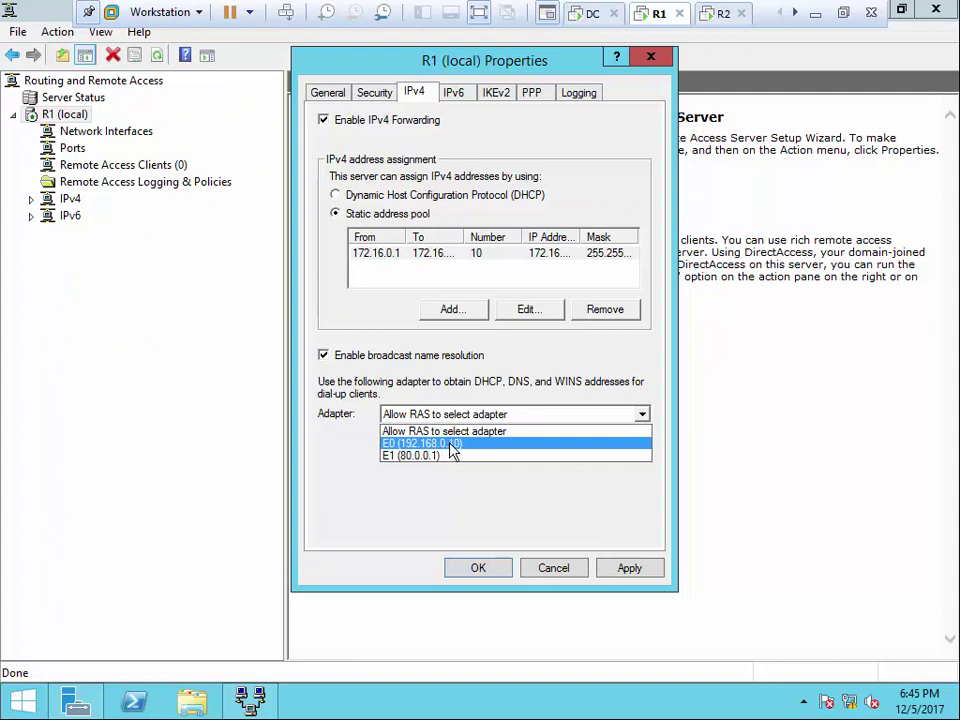
pyautogui.click(450, 444)
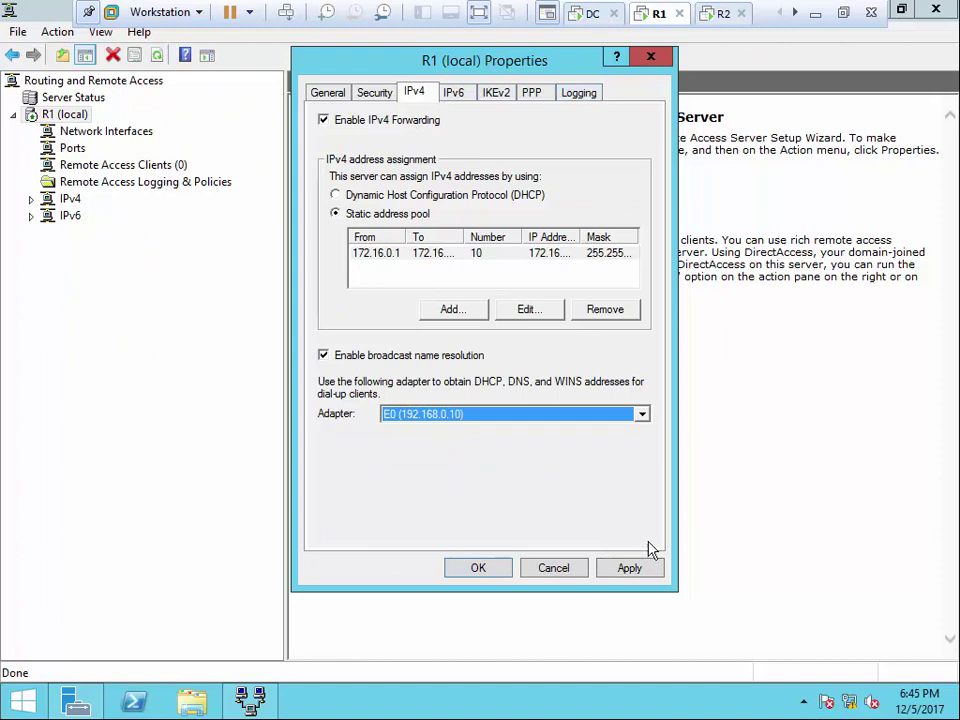
pyautogui.click(630, 568)
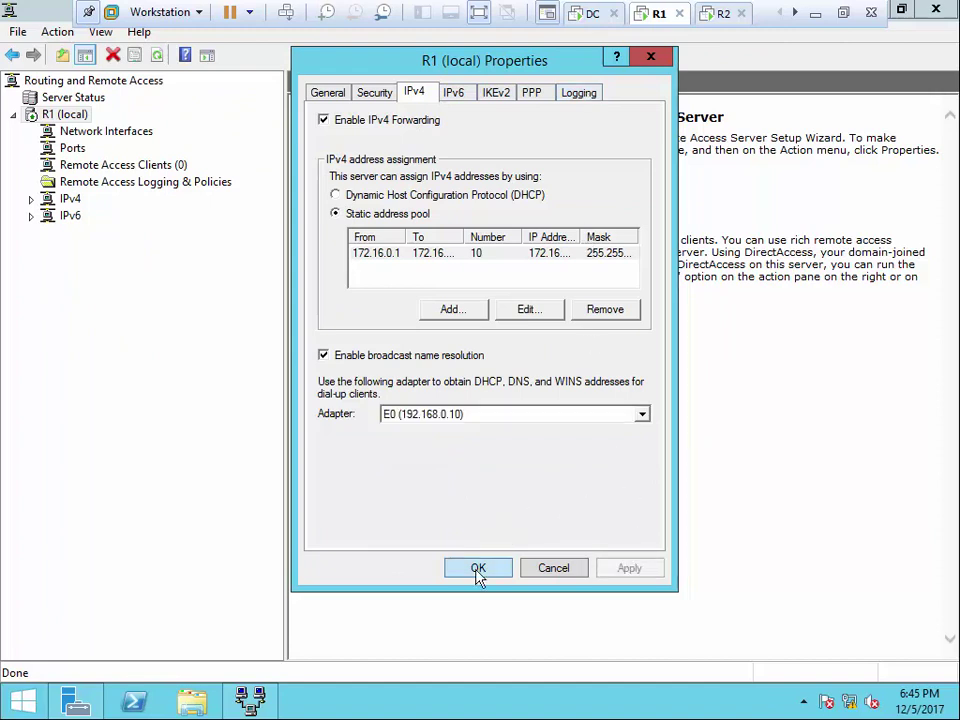
pyautogui.click(478, 568)
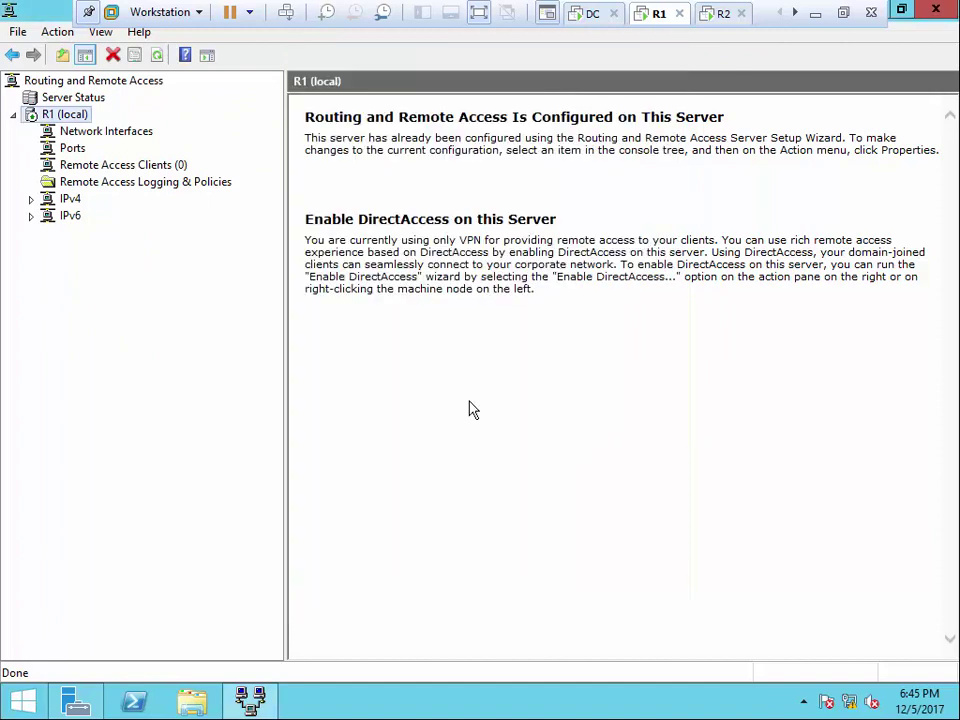
# On R2, open the server Properties and choose a static address pool on the IPv4 tab
pyautogui.click(716, 14)
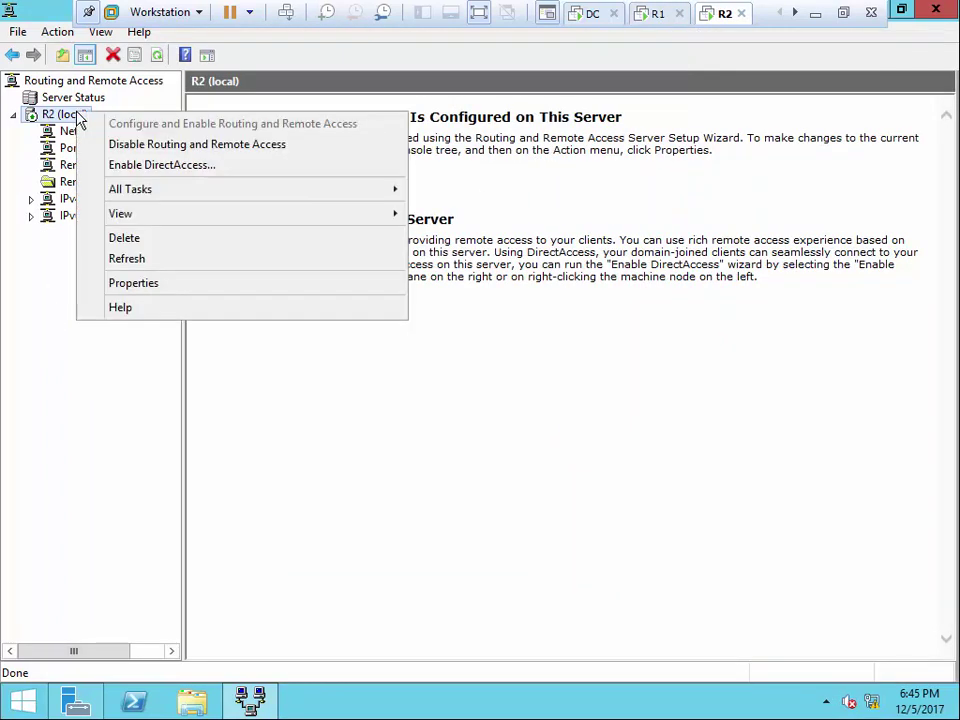
pyautogui.click(120, 283)
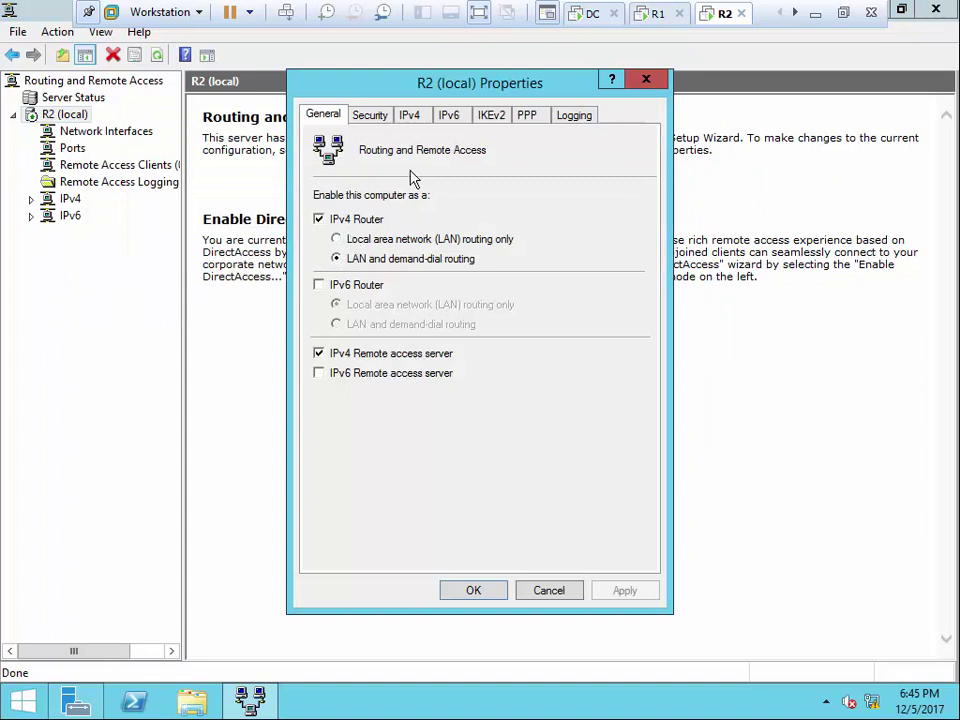
pyautogui.click(369, 115)
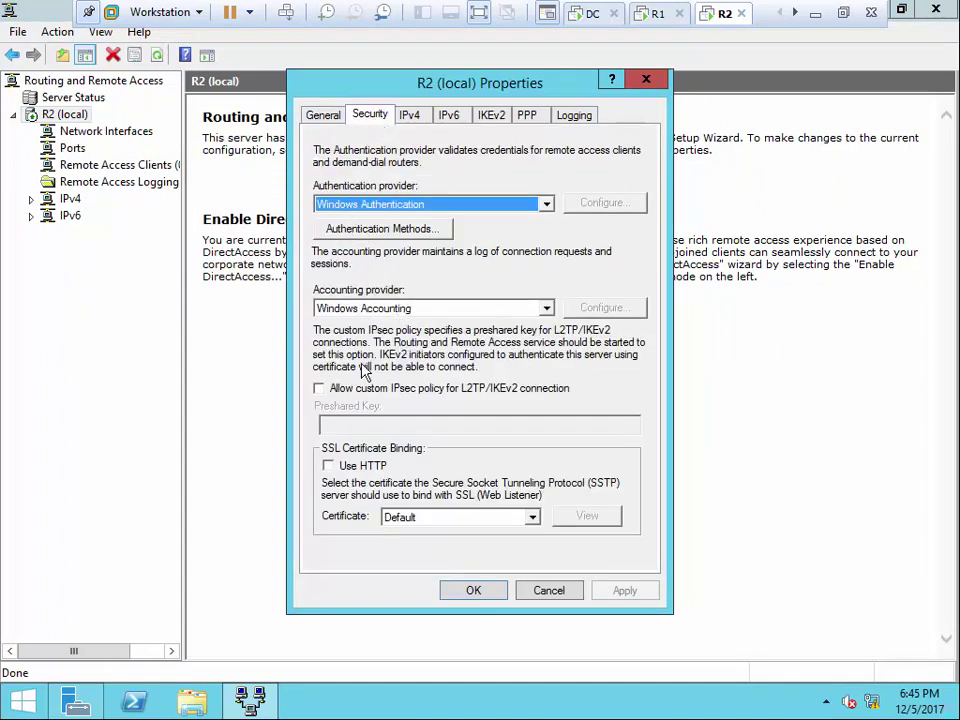
pyautogui.click(409, 116)
pyautogui.click(358, 240)
# Add the range 172.16.0.11–172.16.0.20 to R2's pool, then apply and save the properties
pyautogui.click(441, 331)
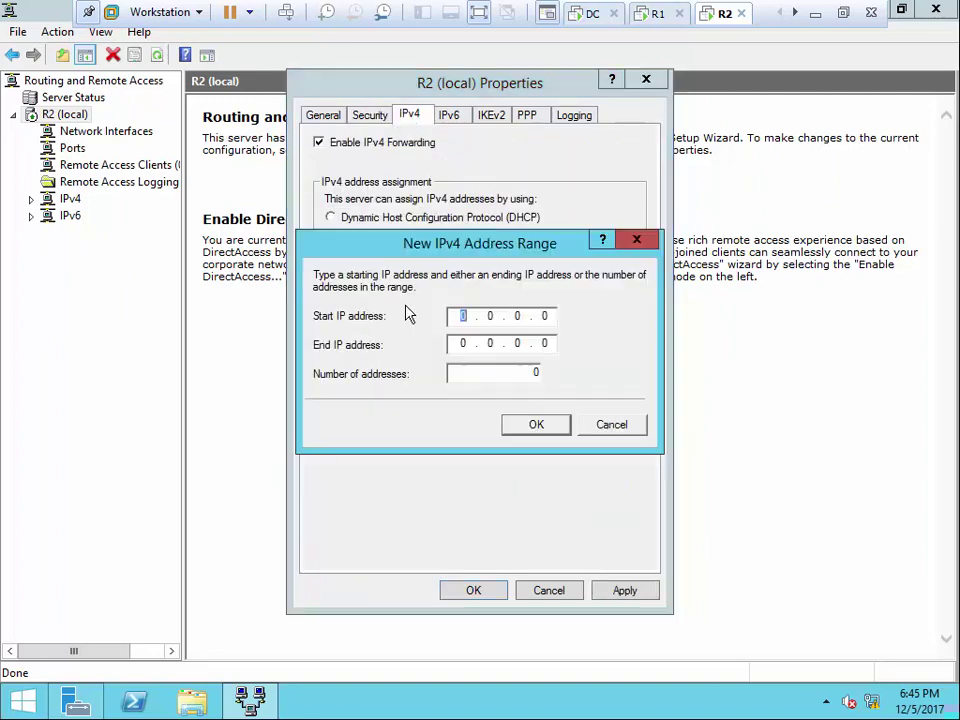
pyautogui.write('172.16.0.11')
pyautogui.click(465, 341)
pyautogui.write('172 . 16 . 0 . ')
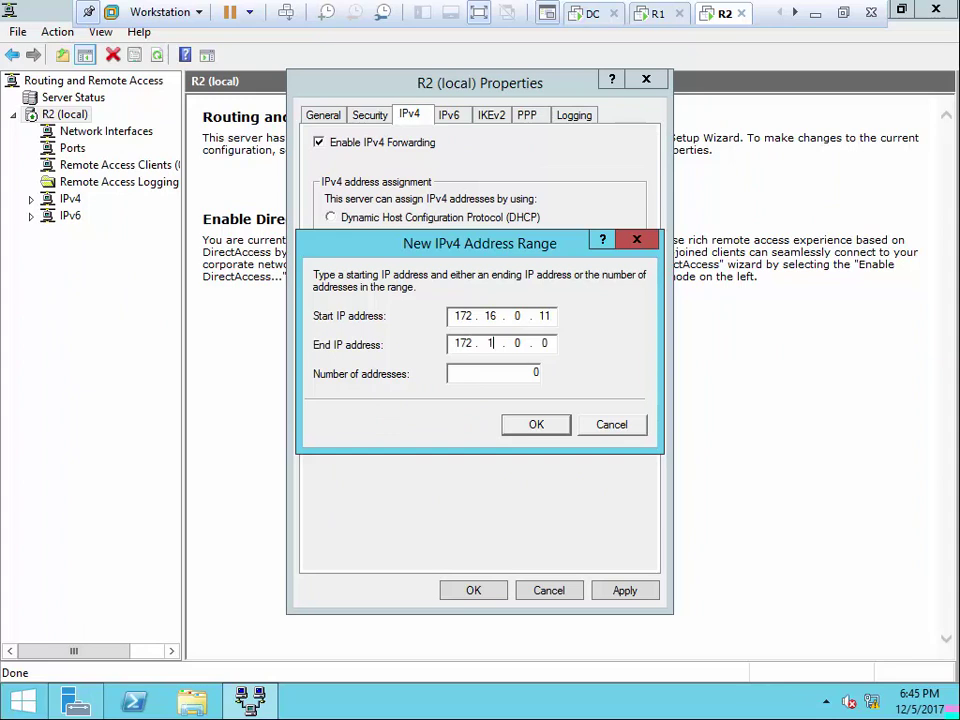
pyautogui.write('20')
pyautogui.click(553, 432)
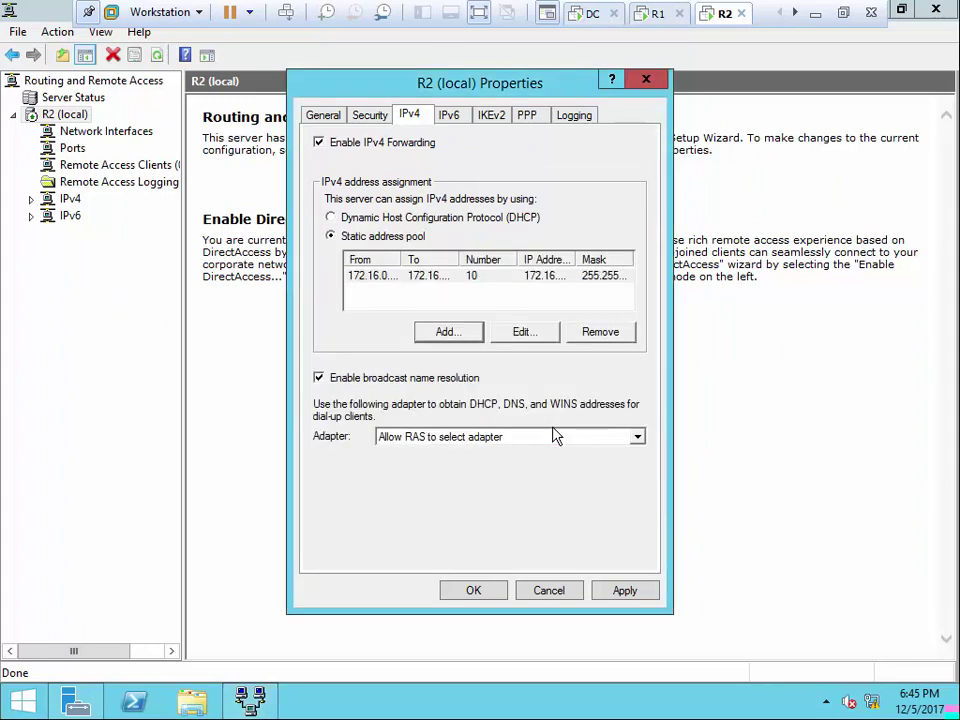
pyautogui.click(634, 596)
pyautogui.click(479, 594)
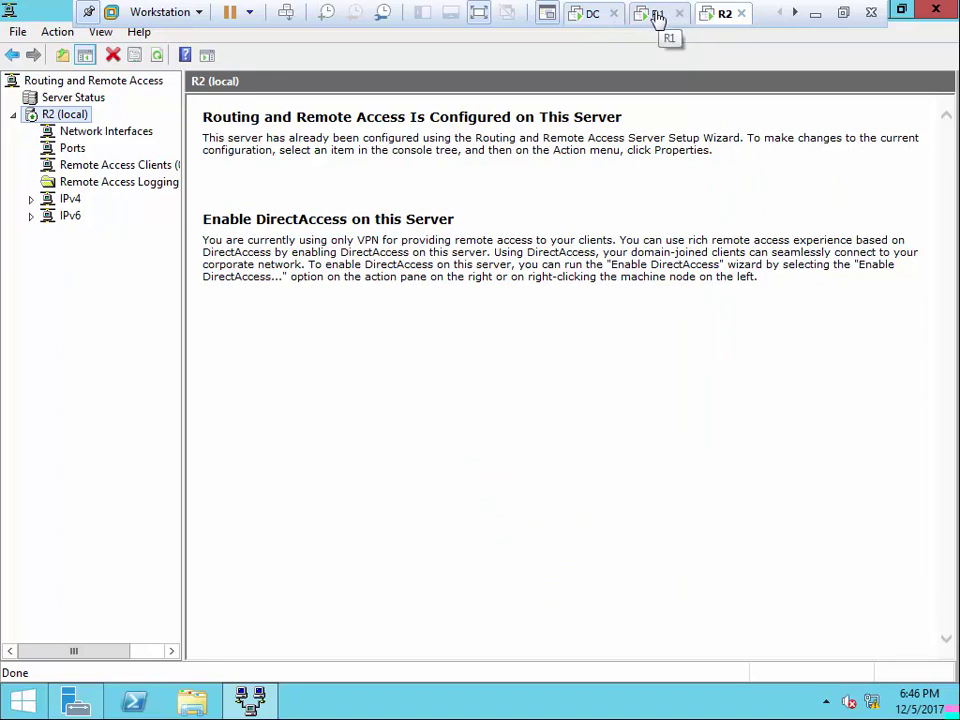
# On R1, start a demand-dial interface wizard, cancel it, and briefly review R1's server properties
pyautogui.click(655, 14)
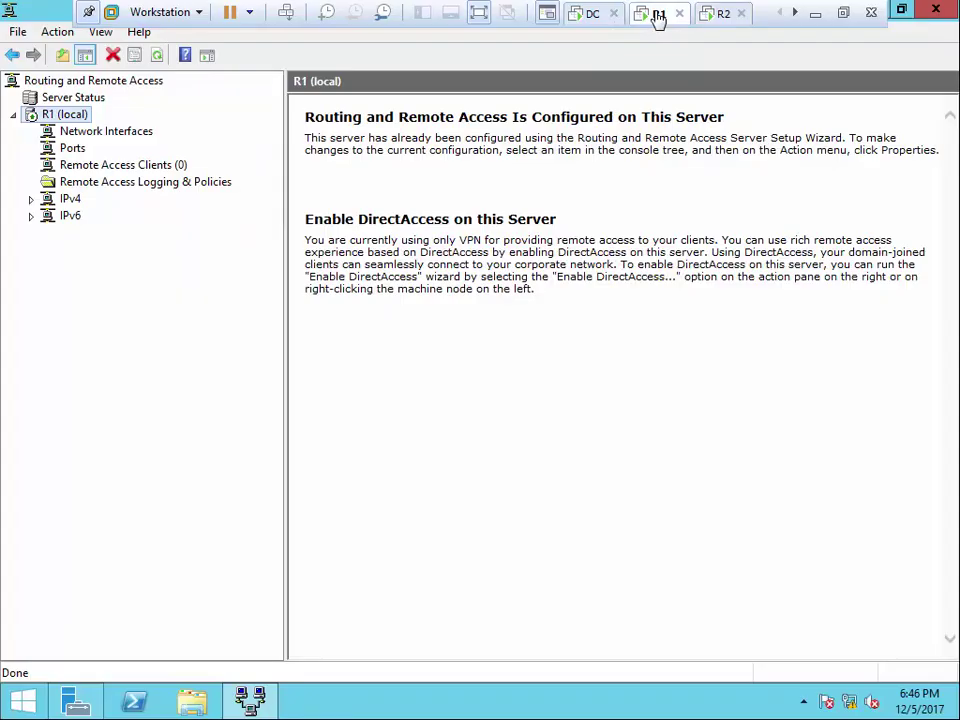
pyautogui.click(83, 134)
pyautogui.rightClick(83, 137)
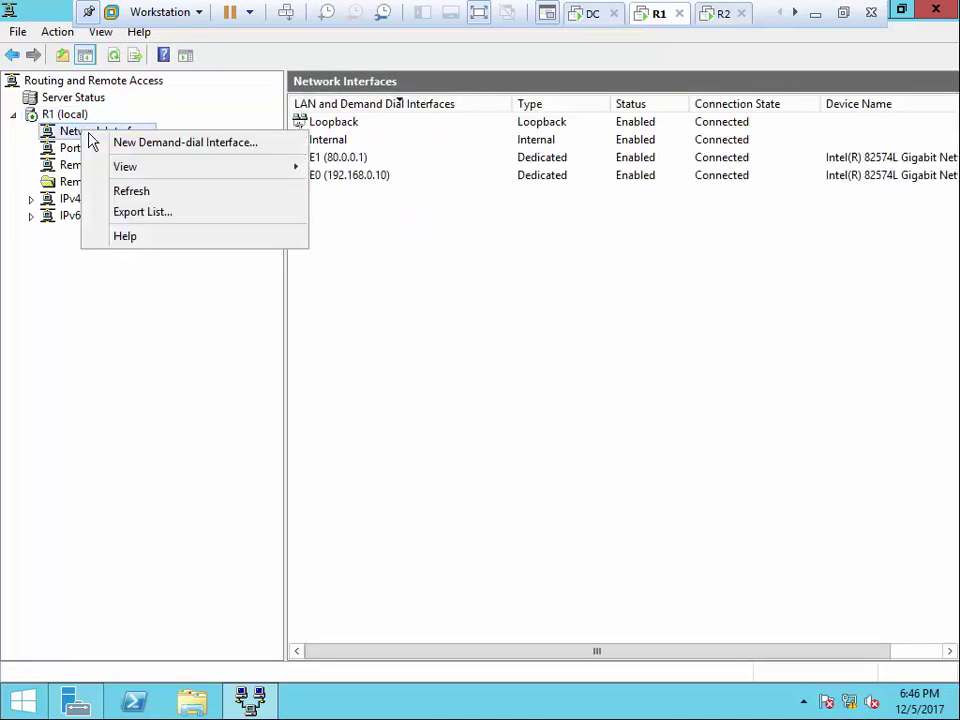
pyautogui.click(213, 148)
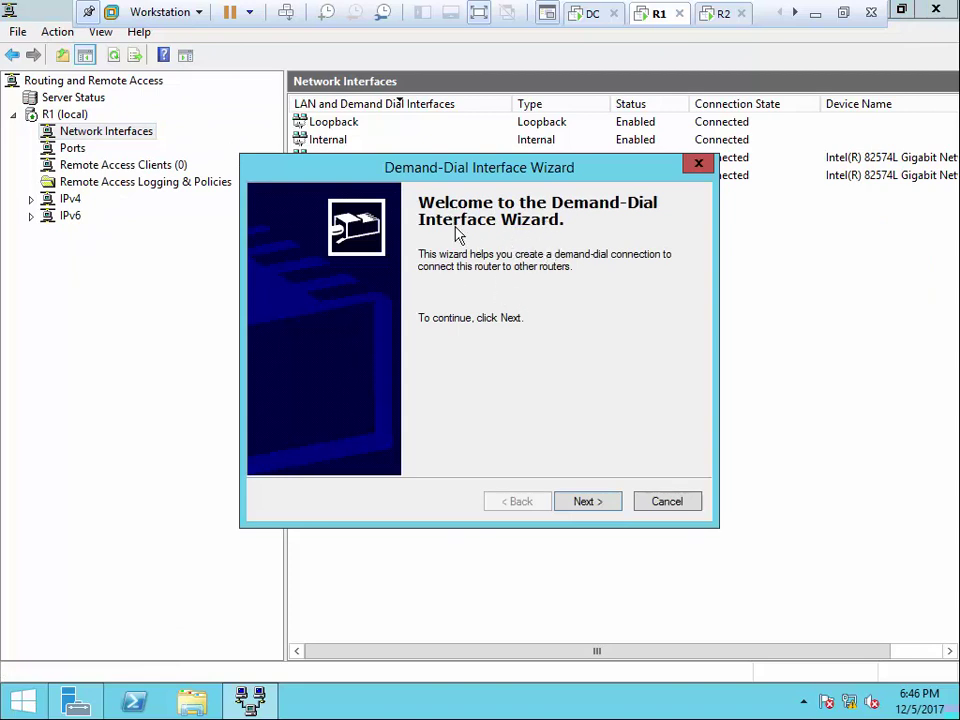
pyautogui.click(680, 505)
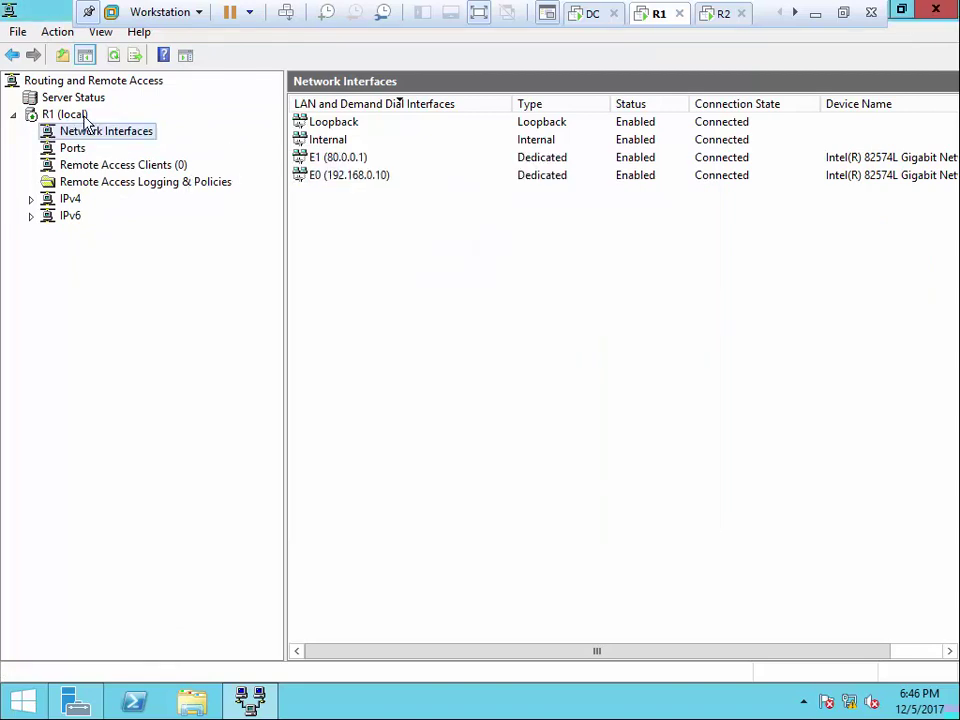
pyautogui.rightClick(86, 118)
pyautogui.click(152, 264)
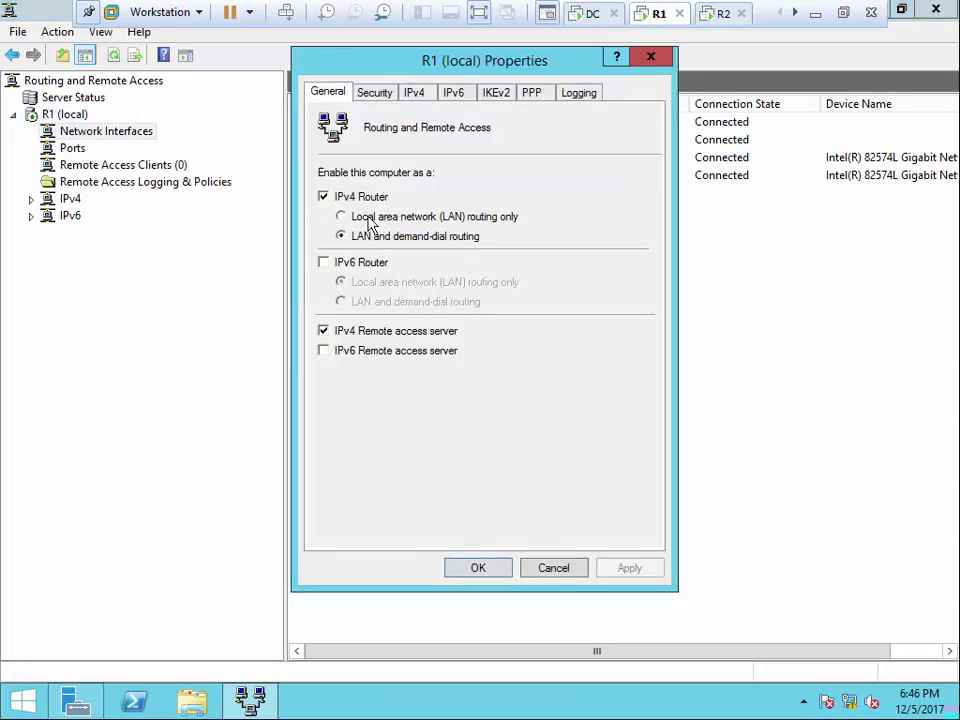
pyautogui.click(548, 571)
# Restart the New Demand-dial Interface wizard and type 'Amman-' as the interface name
pyautogui.rightClick(90, 133)
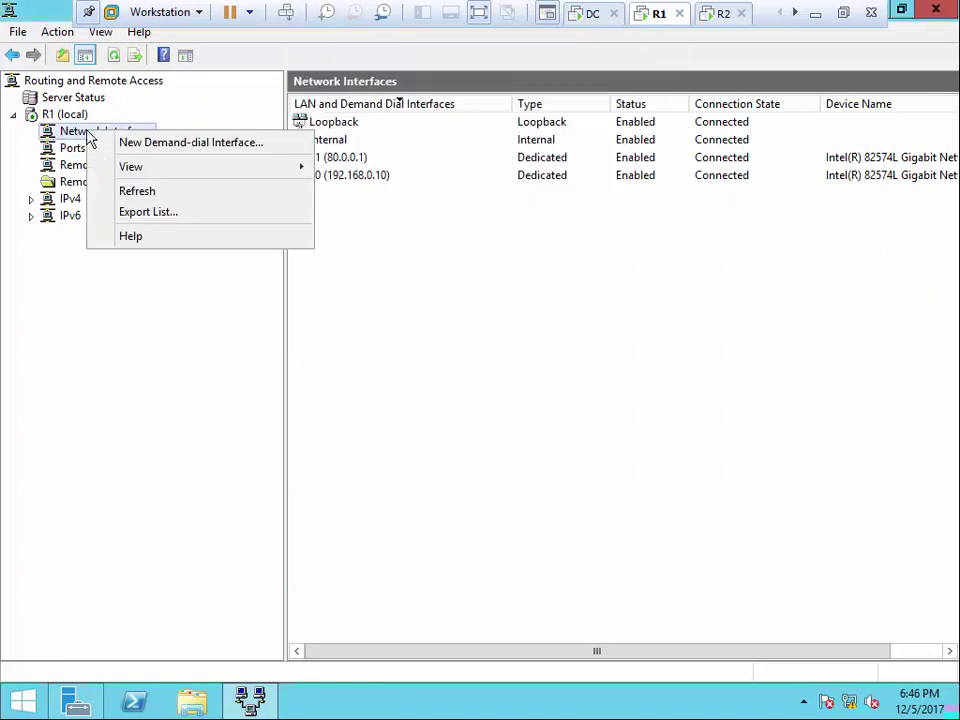
pyautogui.click(167, 146)
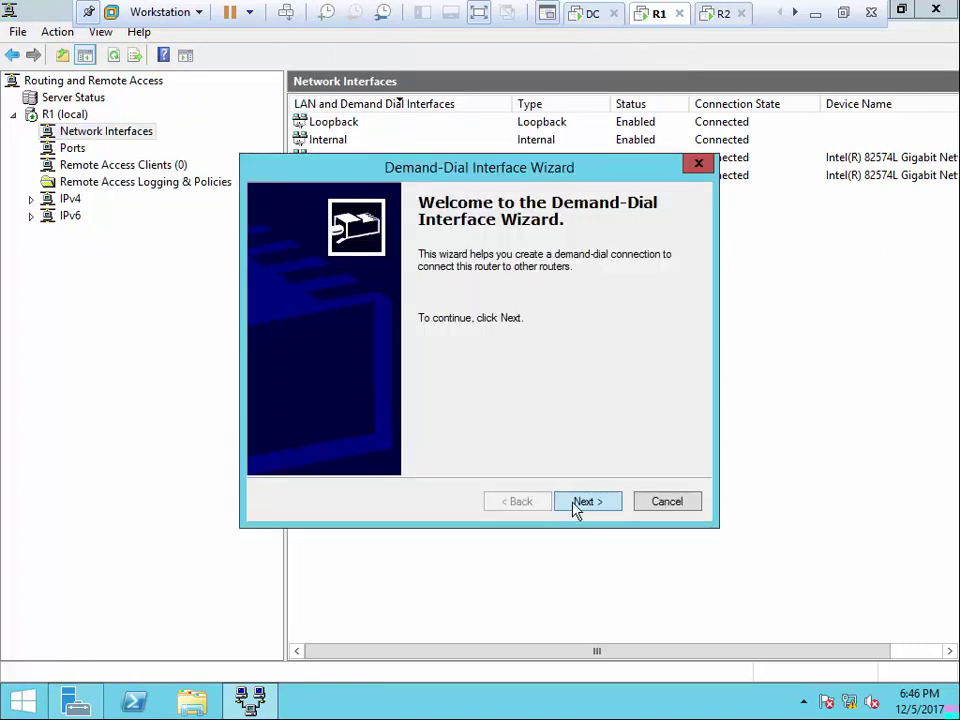
pyautogui.click(576, 503)
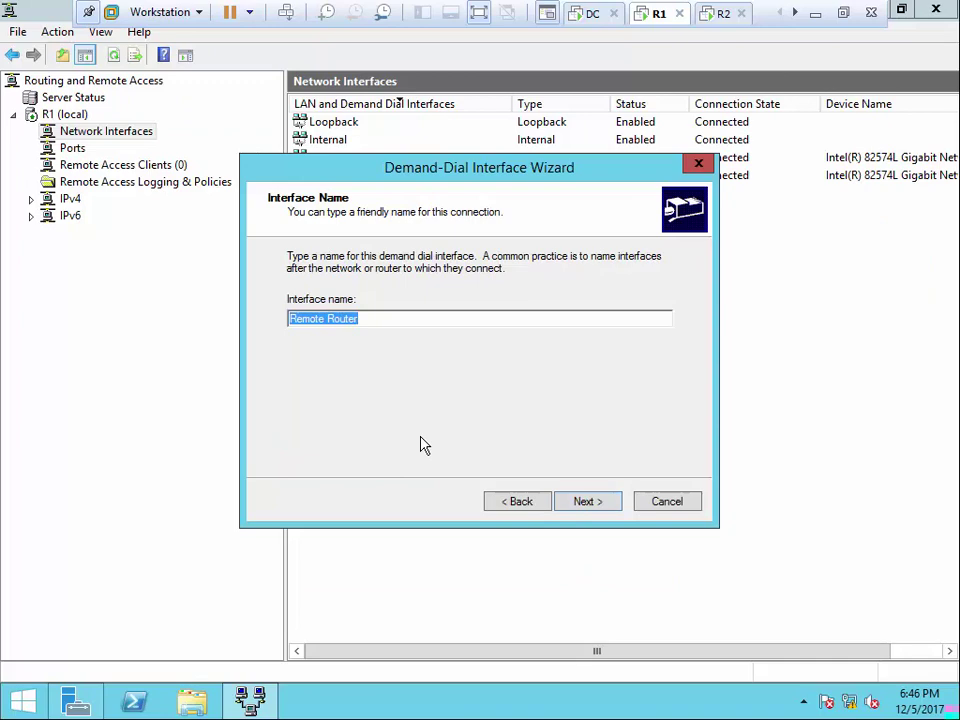
pyautogui.write('Amman')
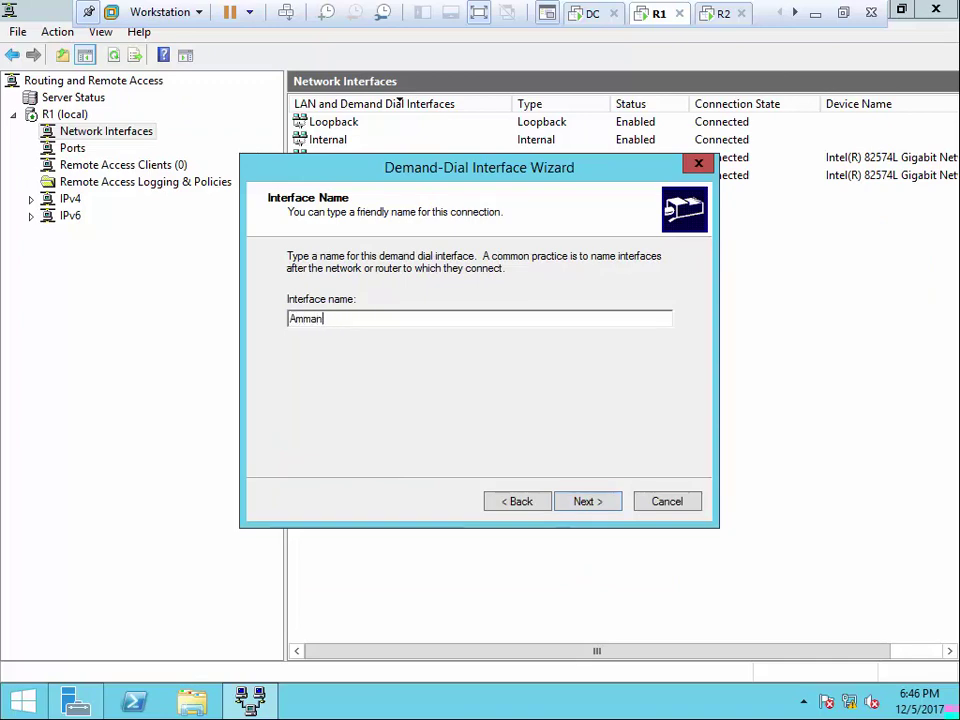
pyautogui.write('-')
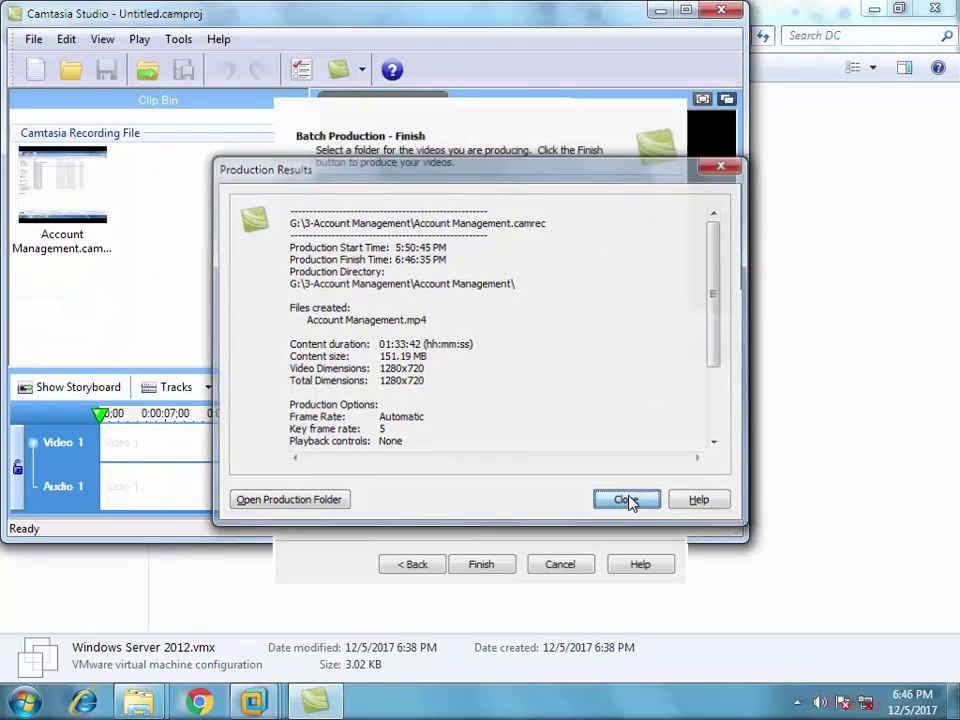
# Dismiss the production results, quit Camtasia Studio without saving the untitled project, and return to R1
pyautogui.click(630, 502)
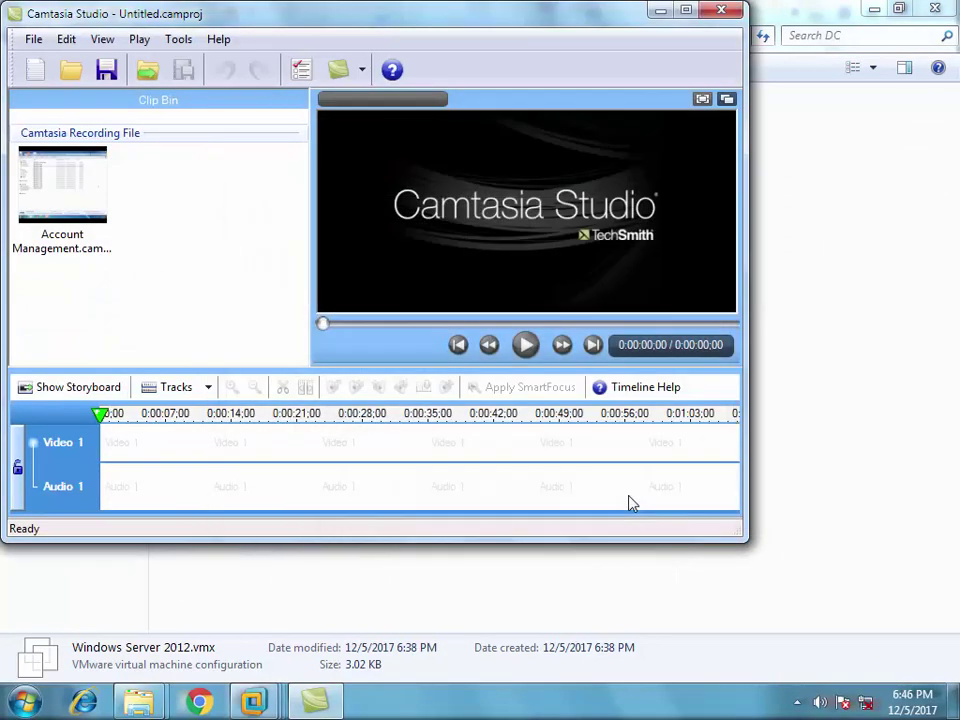
pyautogui.click(729, 10)
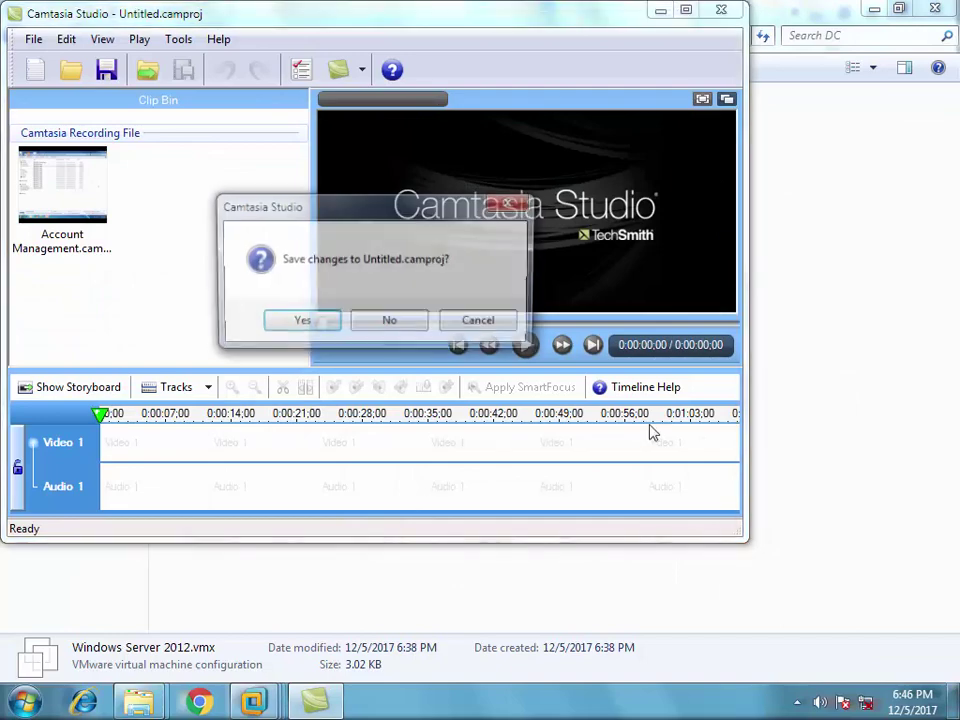
pyautogui.click(385, 325)
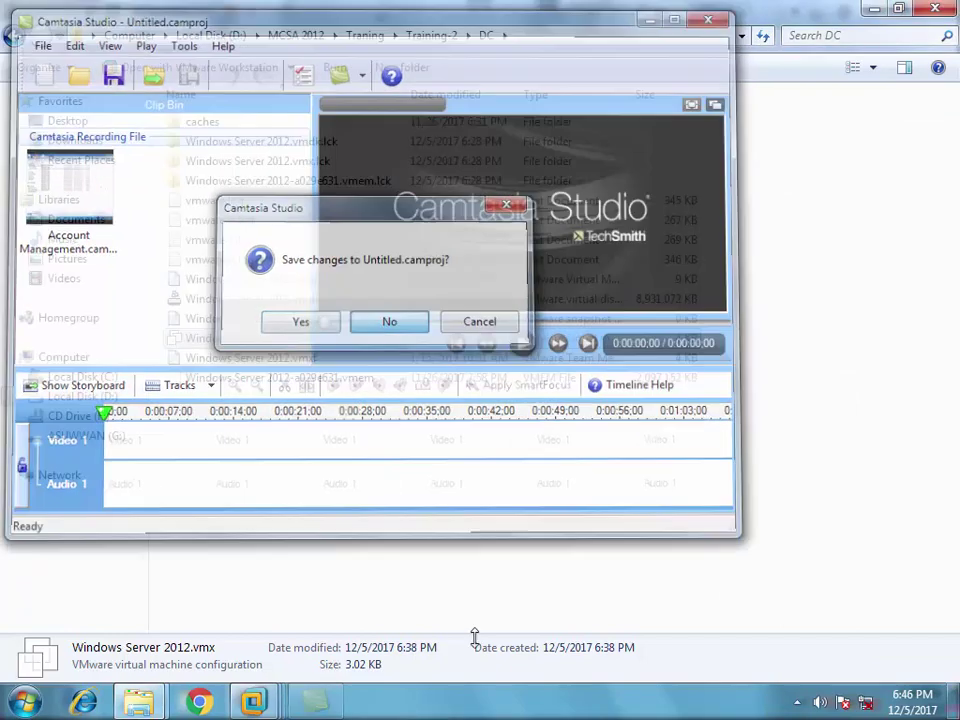
pyautogui.moveTo(250, 700)
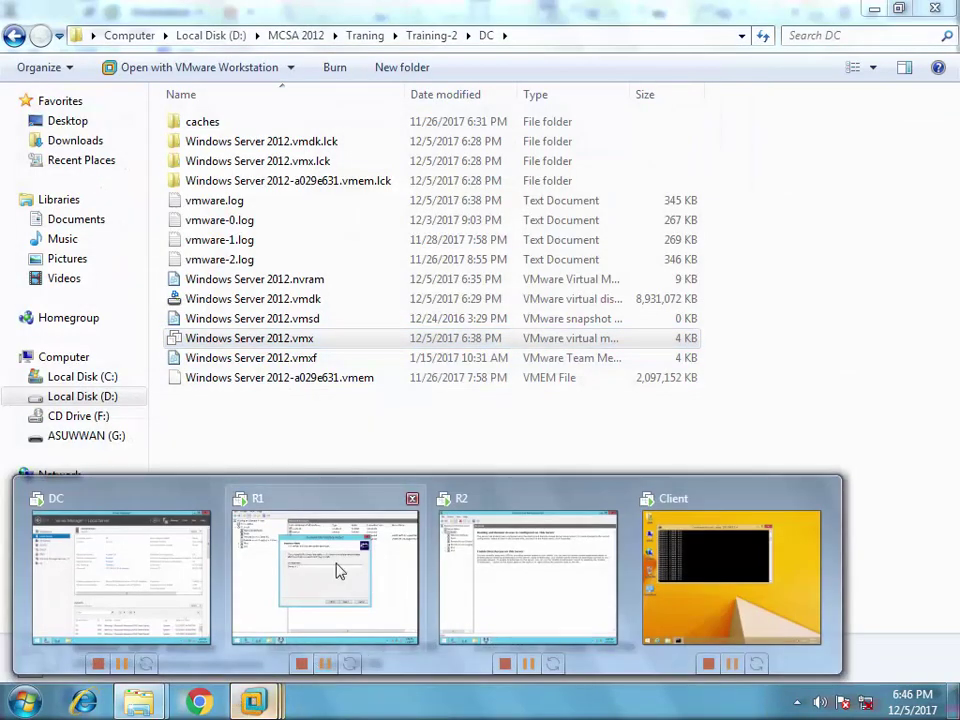
pyautogui.click(336, 570)
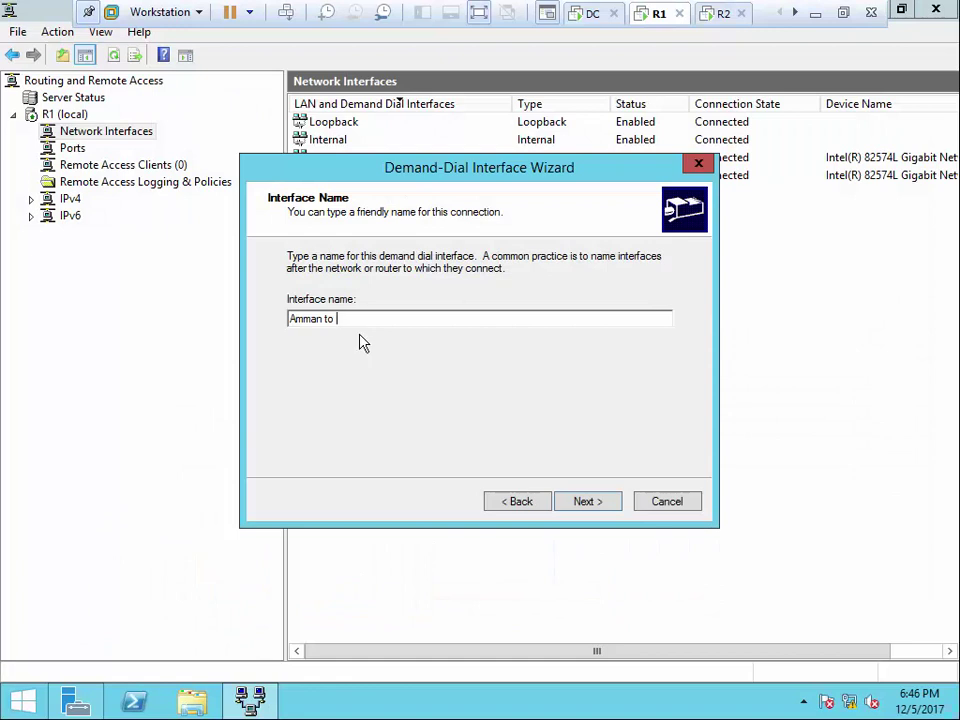
# Name the interface 'Amman to Aqaba' as an automatic-type VPN to 80.0.0.2 routing IP packets
pyautogui.write('Aqa')
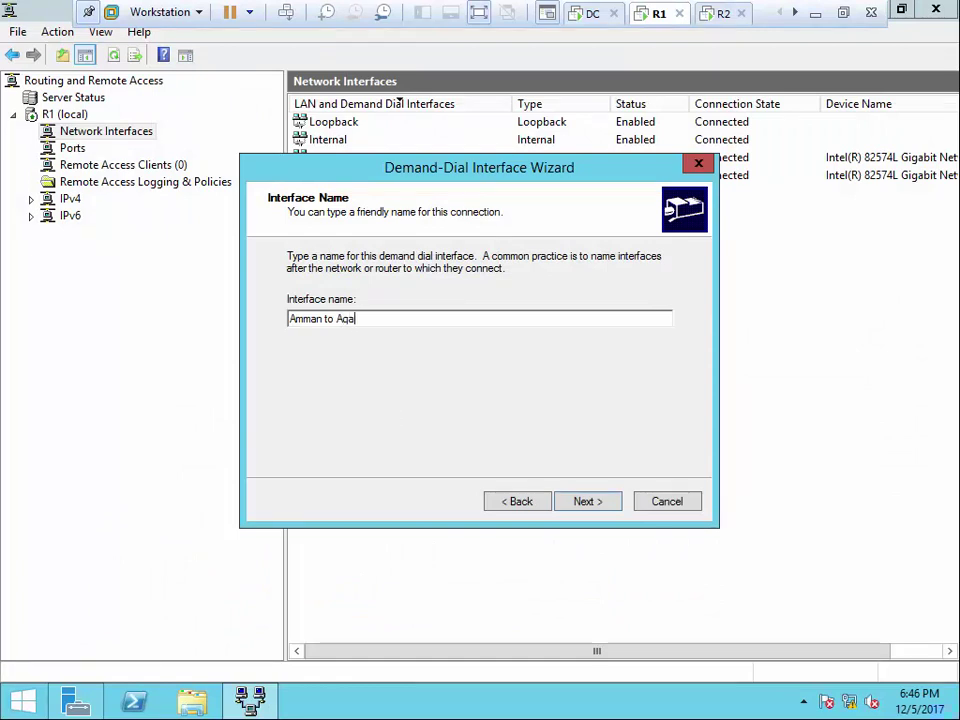
pyautogui.write('ba')
pyautogui.click(604, 509)
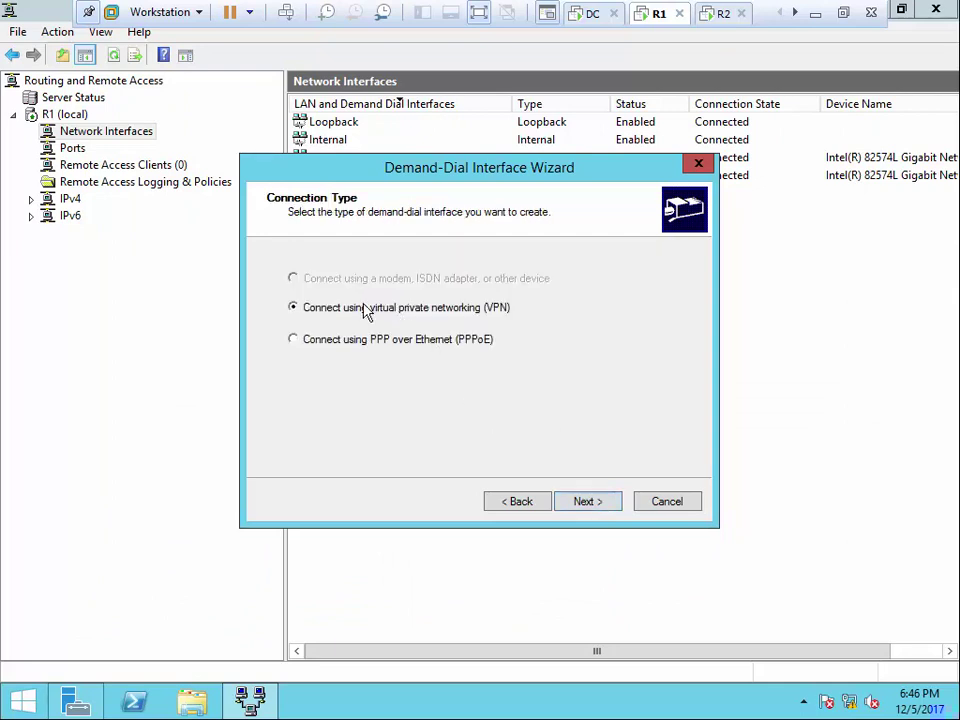
pyautogui.click(589, 503)
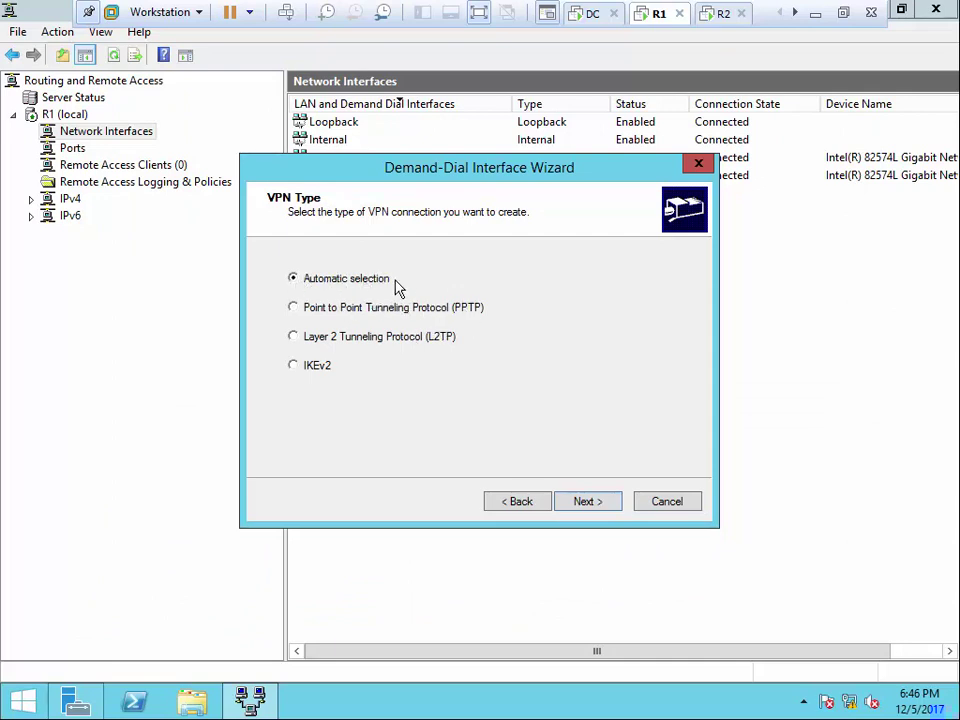
pyautogui.click(601, 503)
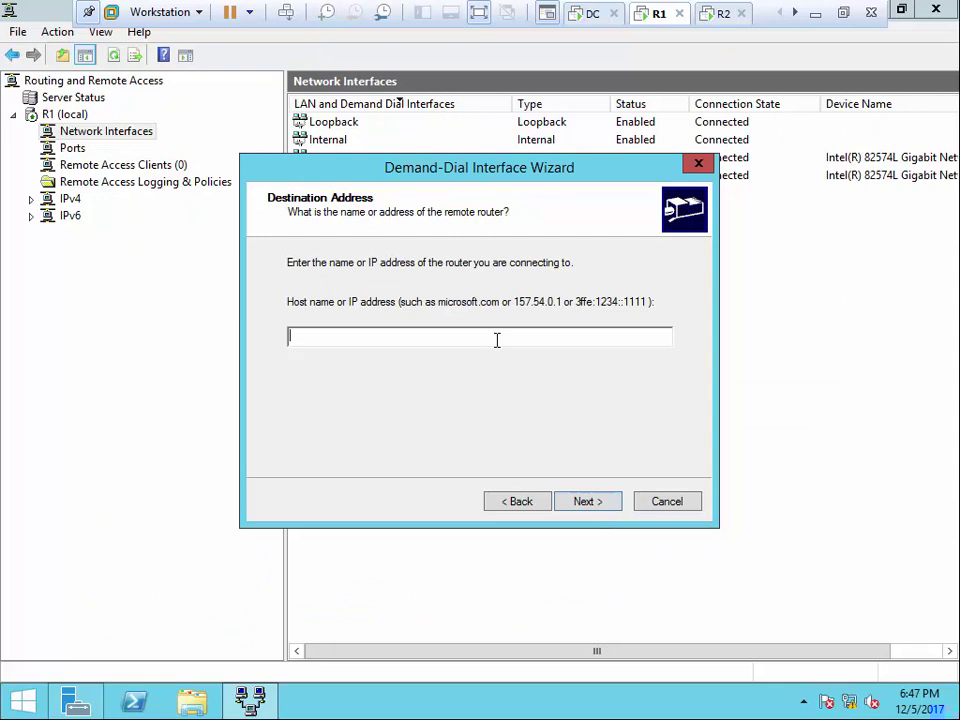
pyautogui.write('80.0.0.2')
pyautogui.click(601, 503)
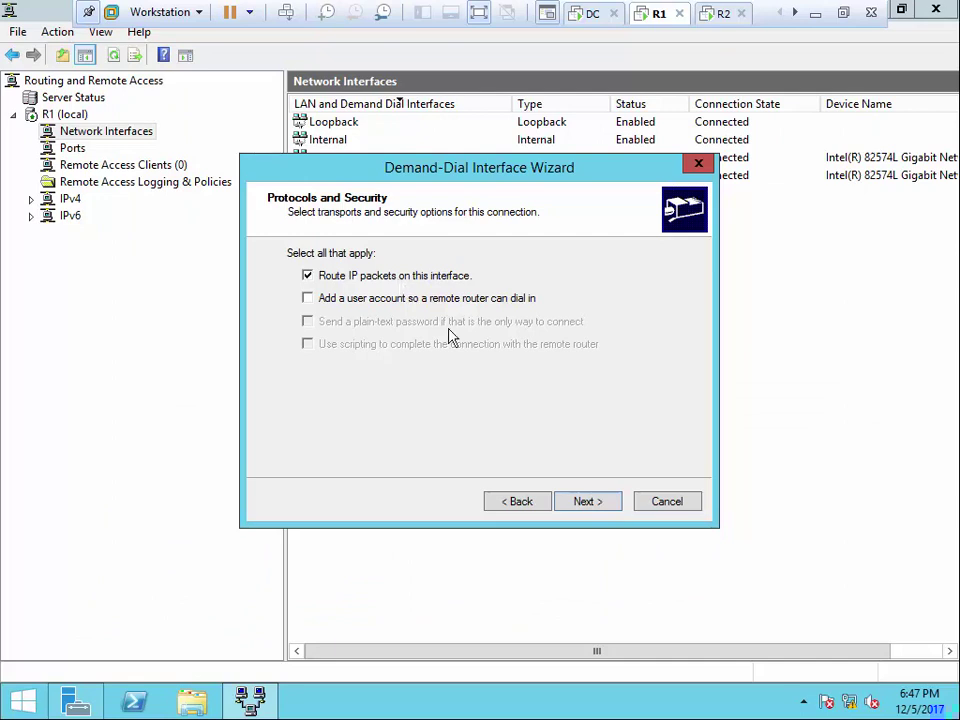
pyautogui.click(589, 505)
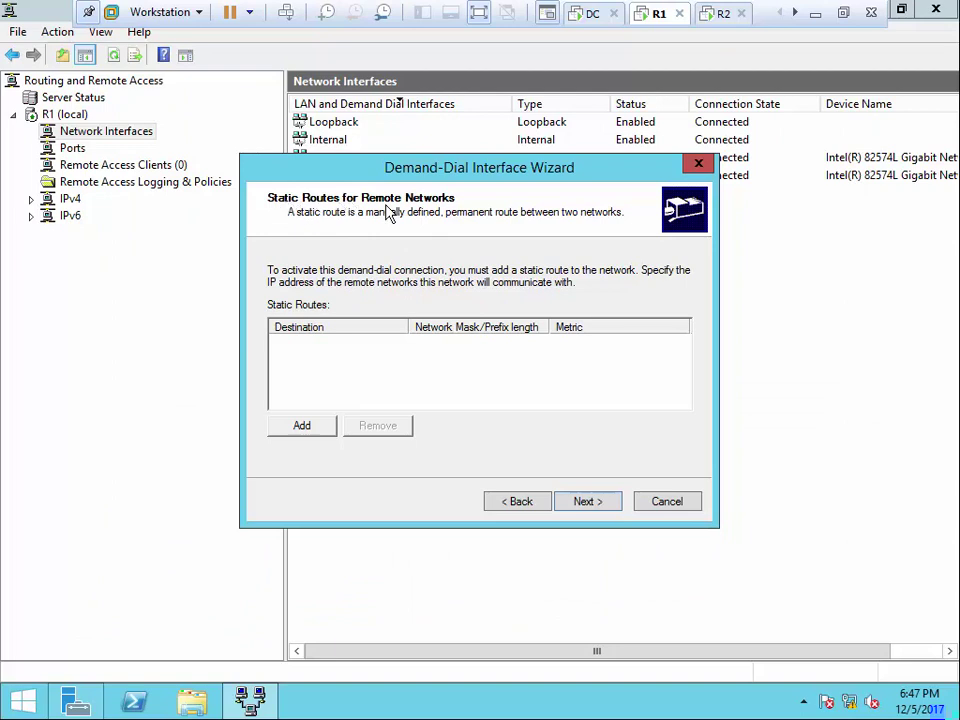
# Add a static route to 192.168.1.0, mask 255.255.255.0, metric 10, and continue the wizard
pyautogui.click(303, 430)
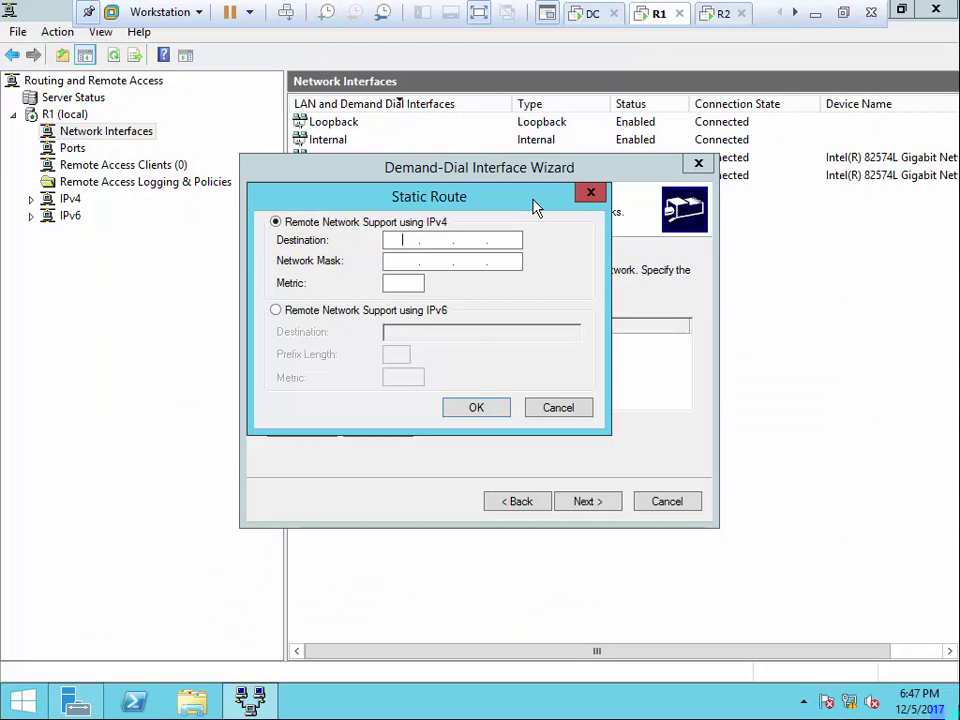
pyautogui.write('192.168.1.0')
pyautogui.click(402, 261)
pyautogui.write('255 . ')
pyautogui.write('255 . 255 . ')
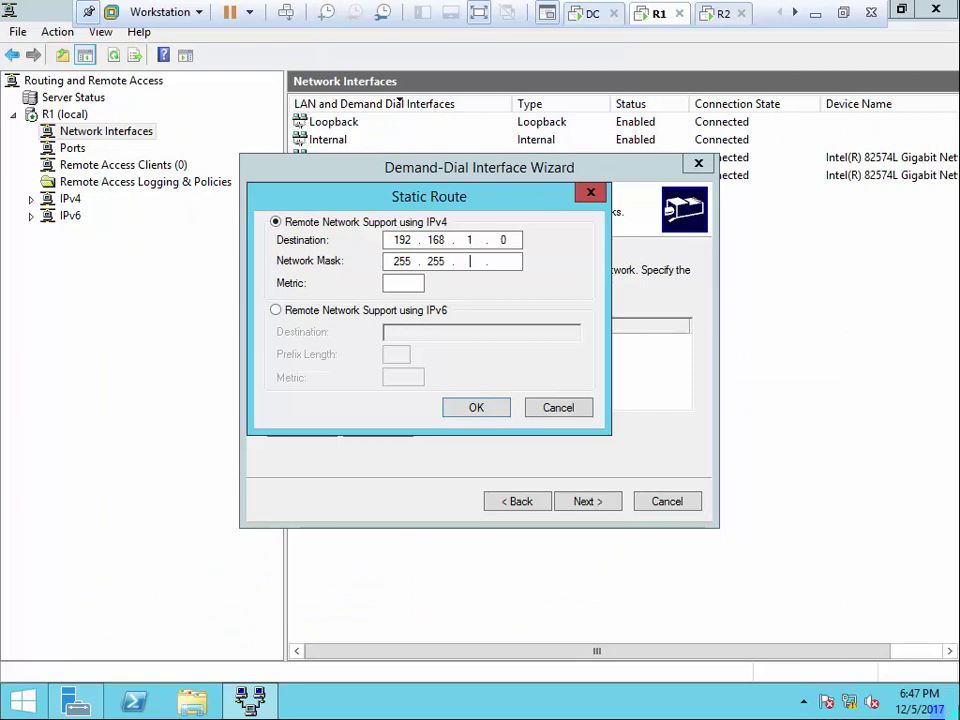
pyautogui.write('0')
pyautogui.click(410, 284)
pyautogui.write('10')
pyautogui.click(478, 410)
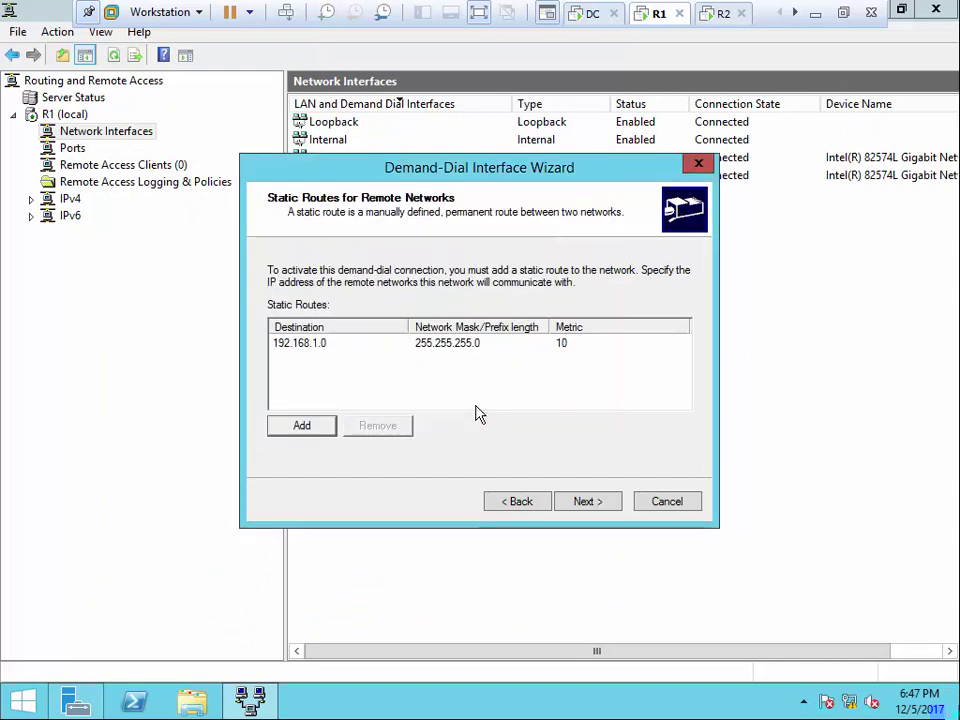
pyautogui.click(585, 503)
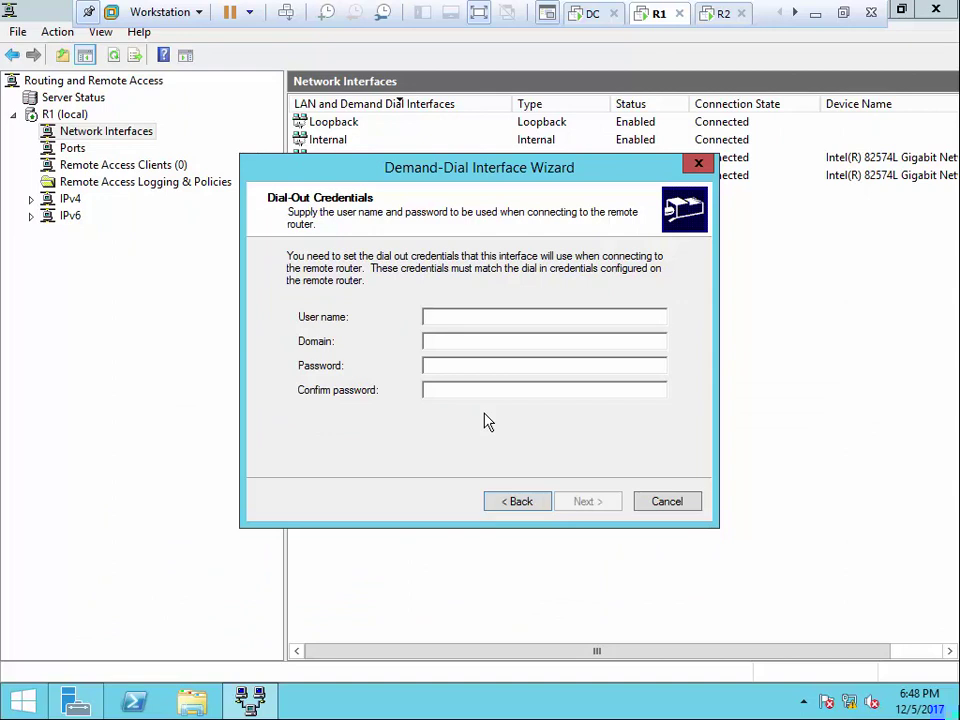
# Enter dial-out user name administrator, domain IU.COM, and the account password twice, then advance
pyautogui.write('ad')
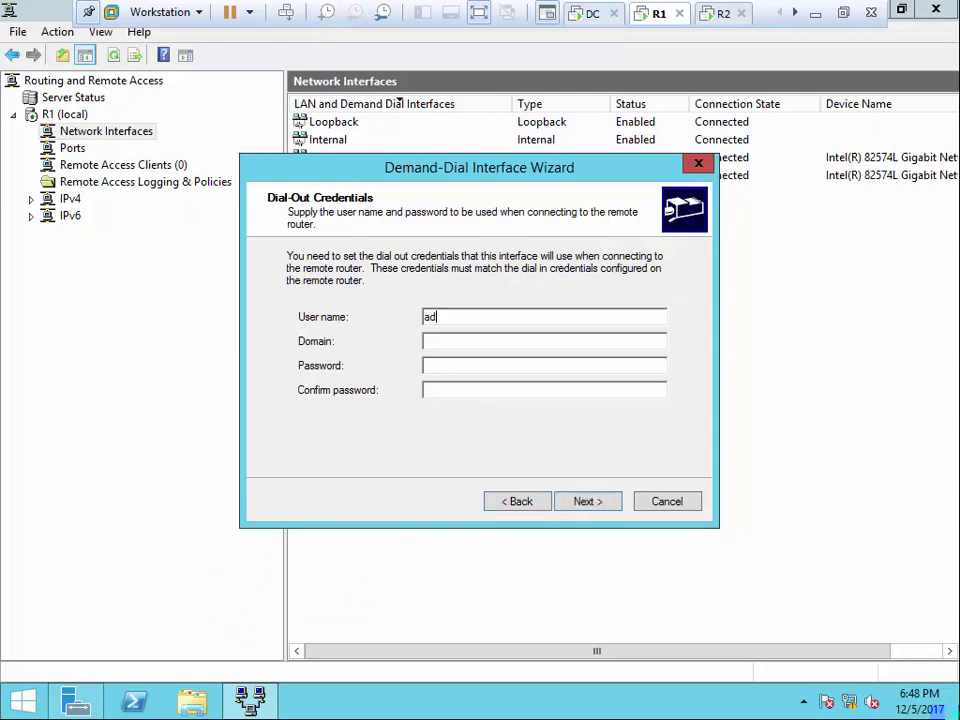
pyautogui.write('ministra')
pyautogui.press('BackSpace')
pyautogui.press('BackSpace')
pyautogui.press('BackSpace')
pyautogui.press('BackSpace')
pyautogui.press('BackSpace')
pyautogui.press('BackSpace')
pyautogui.press('BackSpace')
pyautogui.press('BackSpace')
pyautogui.press('BackSpace')
pyautogui.press('BackSpace')
pyautogui.write('administrator')
pyautogui.press('Tab')
pyautogui.write('IU.COM')
pyautogui.press('Tab')
pyautogui.write('Pa$$w0r')
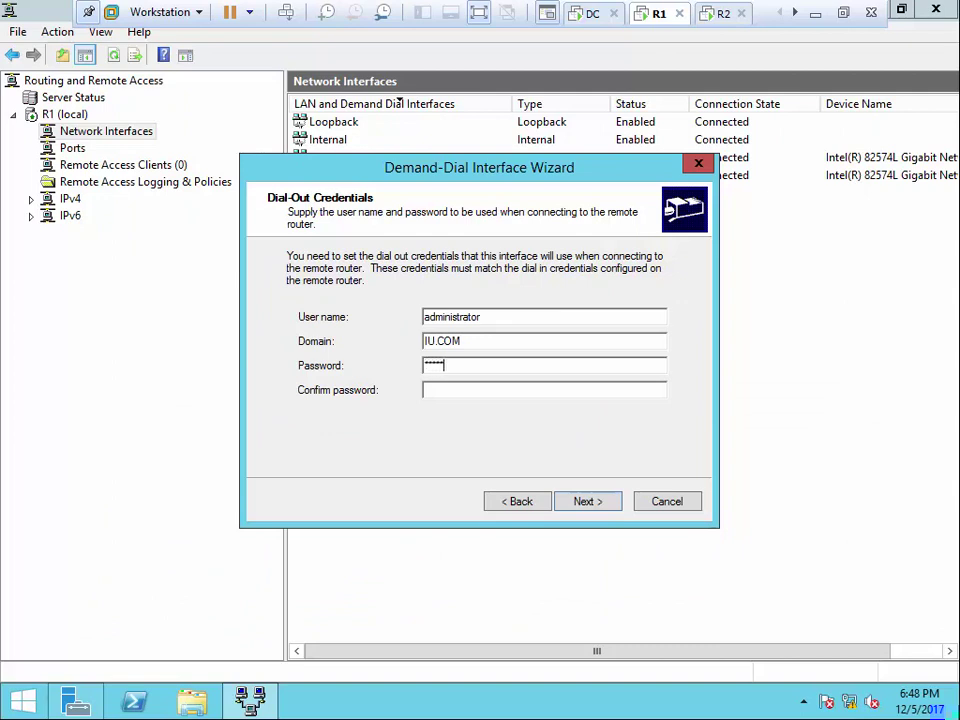
pyautogui.write('d1')
pyautogui.press('Tab')
pyautogui.write('Pa$$w0rd1')
pyautogui.click(582, 503)
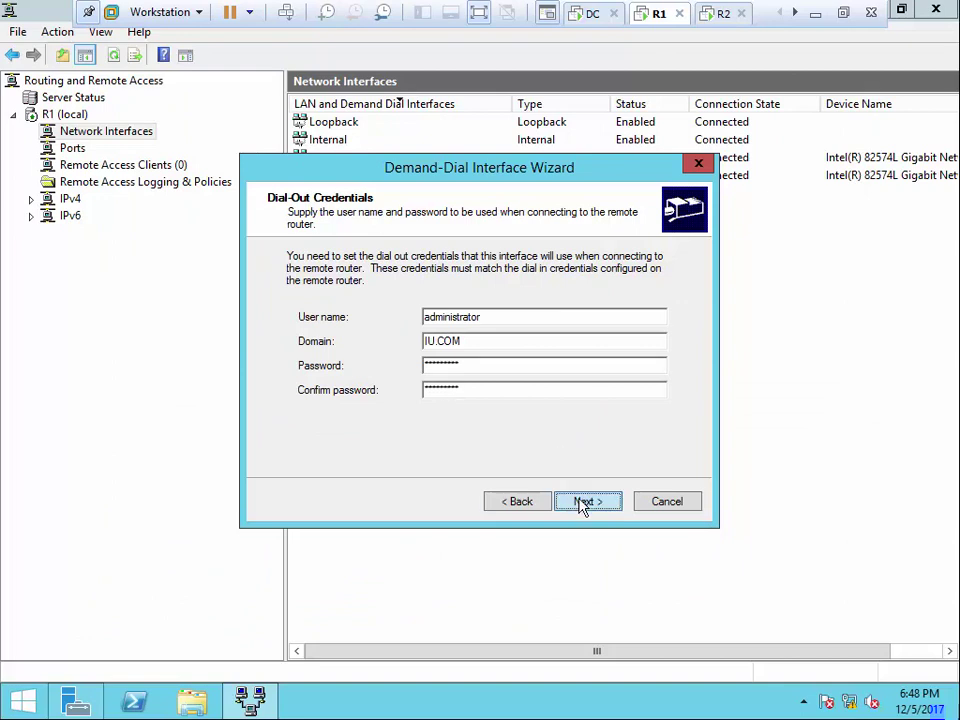
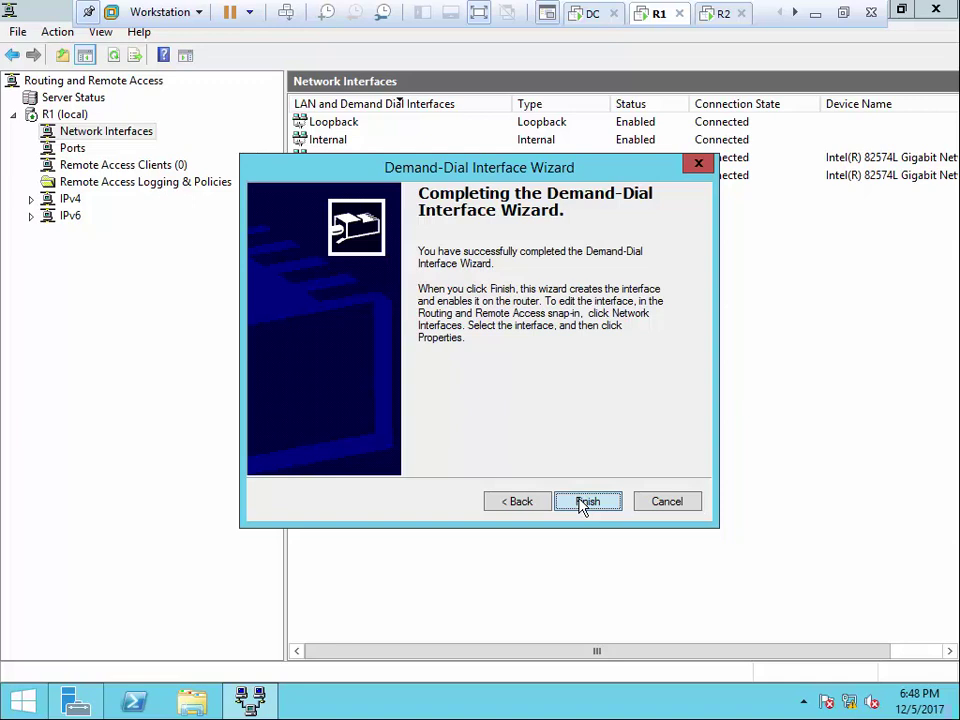
# Finish the Amman to Aqaba demand-dial interface wizard on R1 and switch to the DC server
pyautogui.click(585, 502)
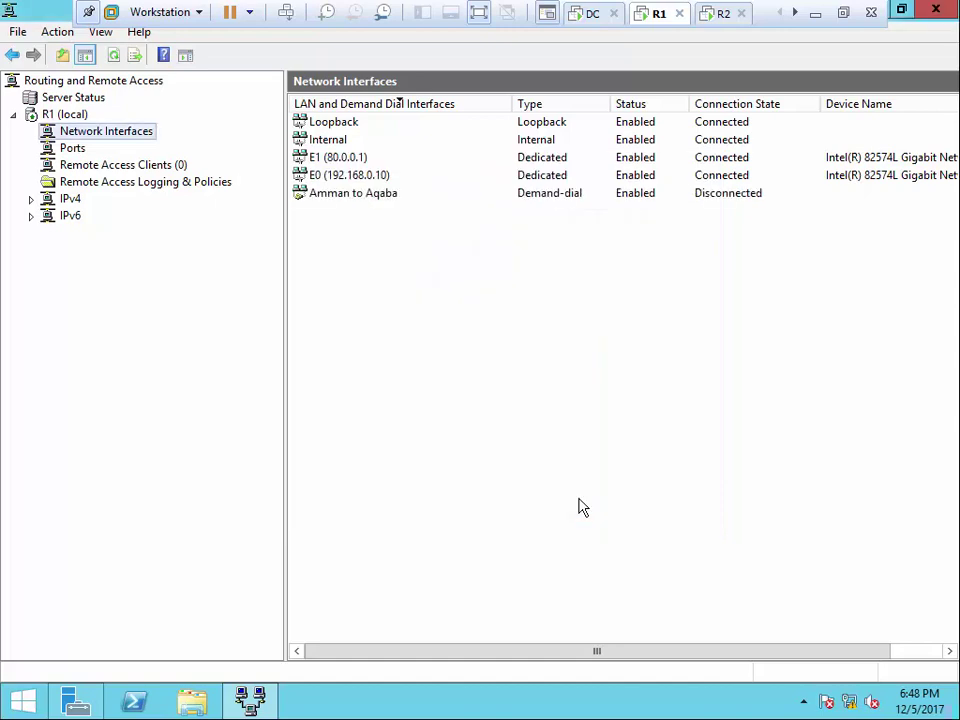
pyautogui.click(590, 13)
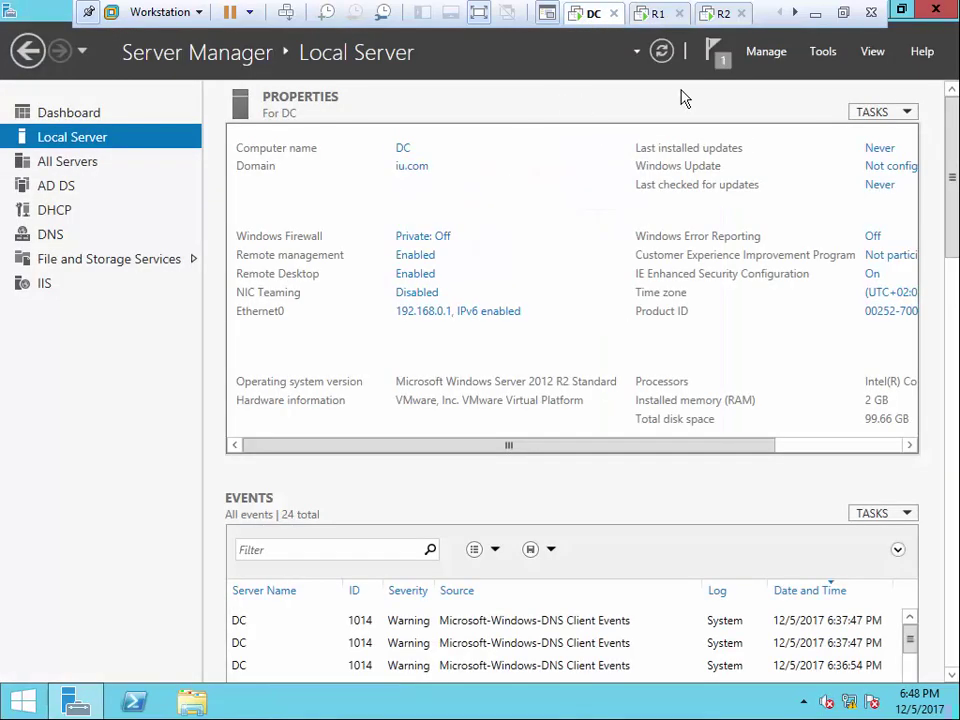
# Set the Administrator account's dial-in network access permission to Allow access in ADUC
pyautogui.click(826, 53)
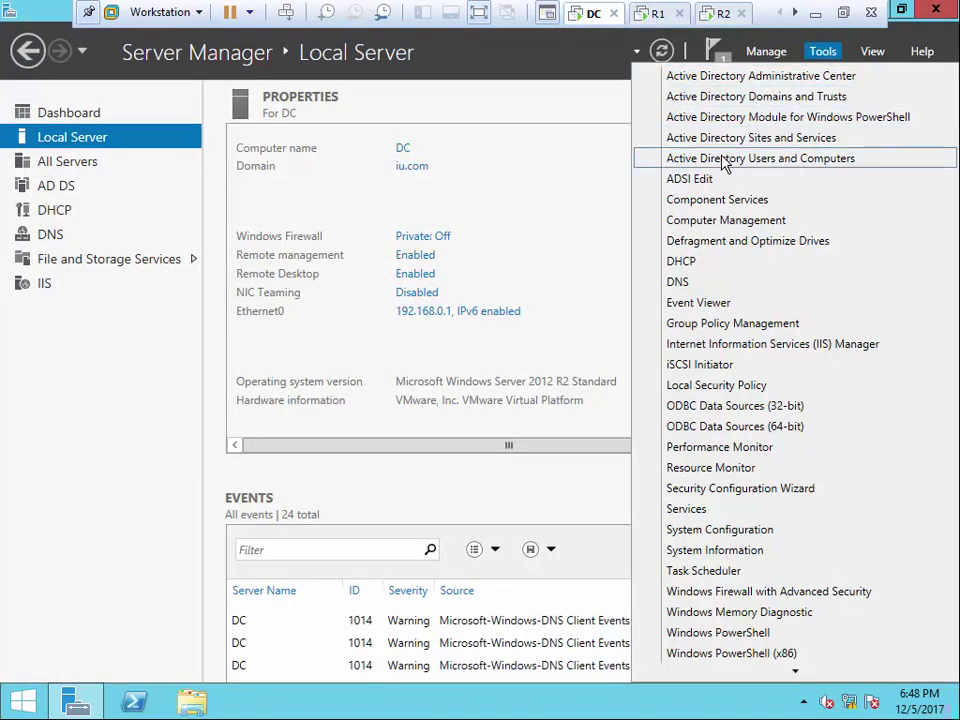
pyautogui.click(724, 163)
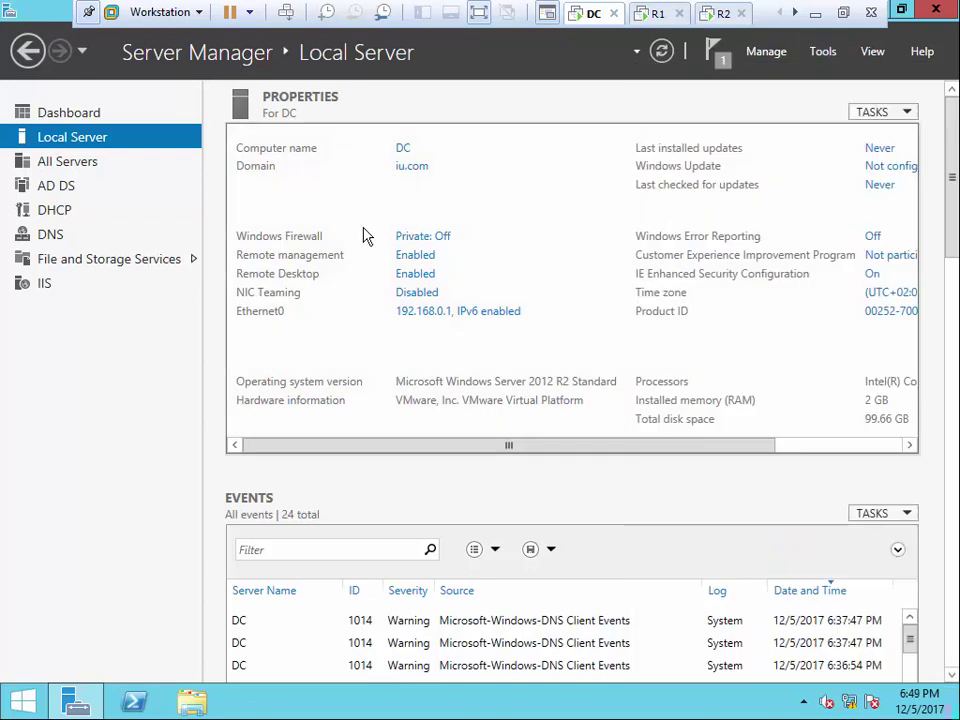
pyautogui.doubleClick(313, 189)
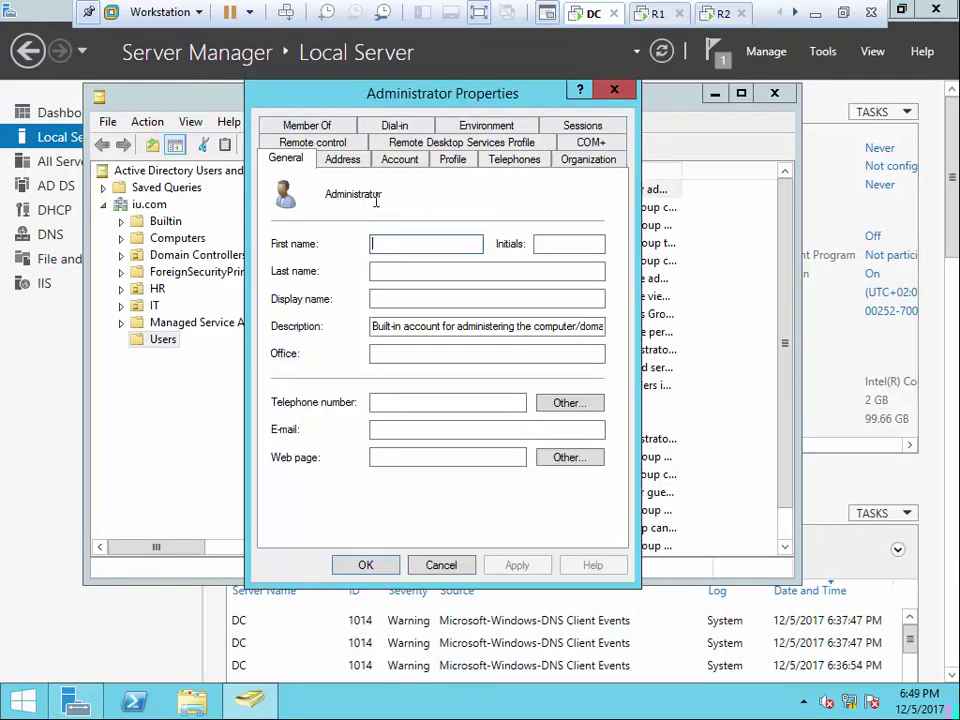
pyautogui.click(395, 125)
pyautogui.click(318, 208)
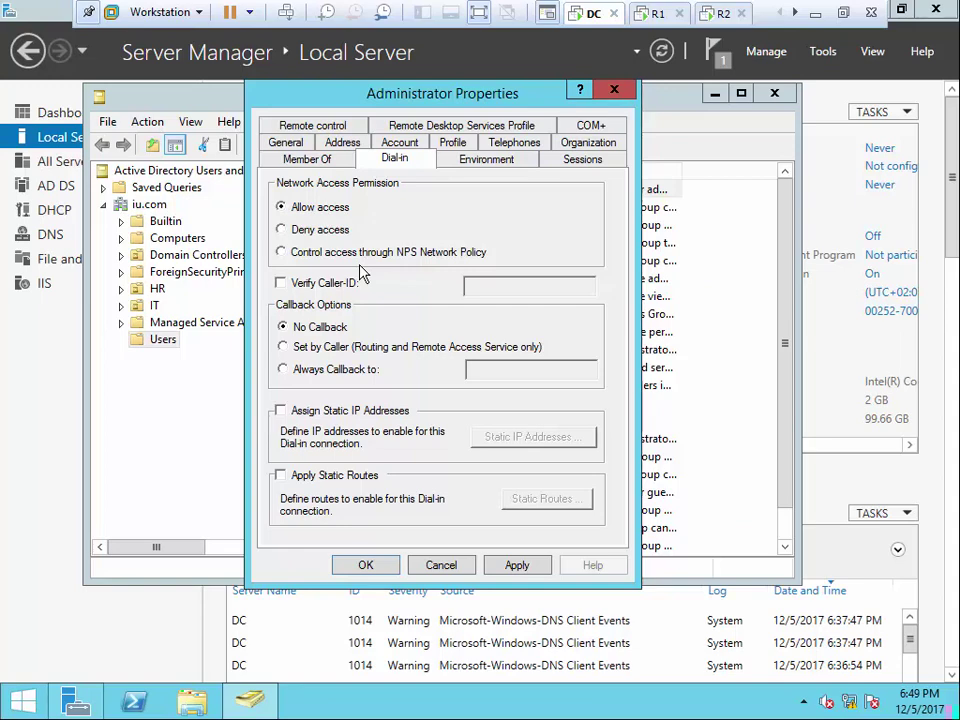
pyautogui.click(516, 566)
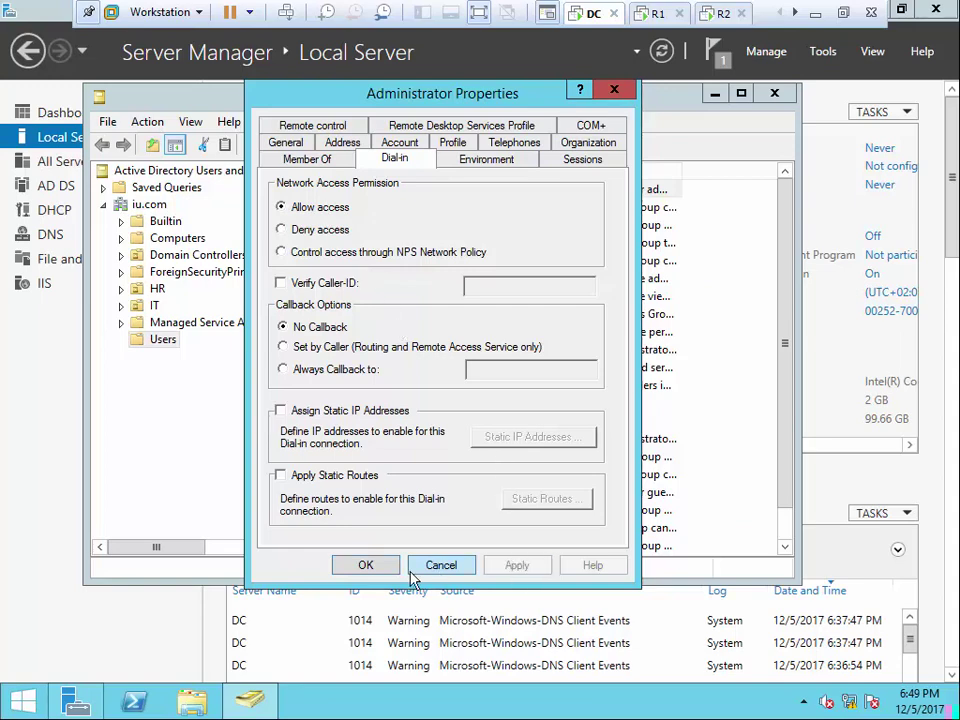
pyautogui.click(388, 563)
pyautogui.click(774, 93)
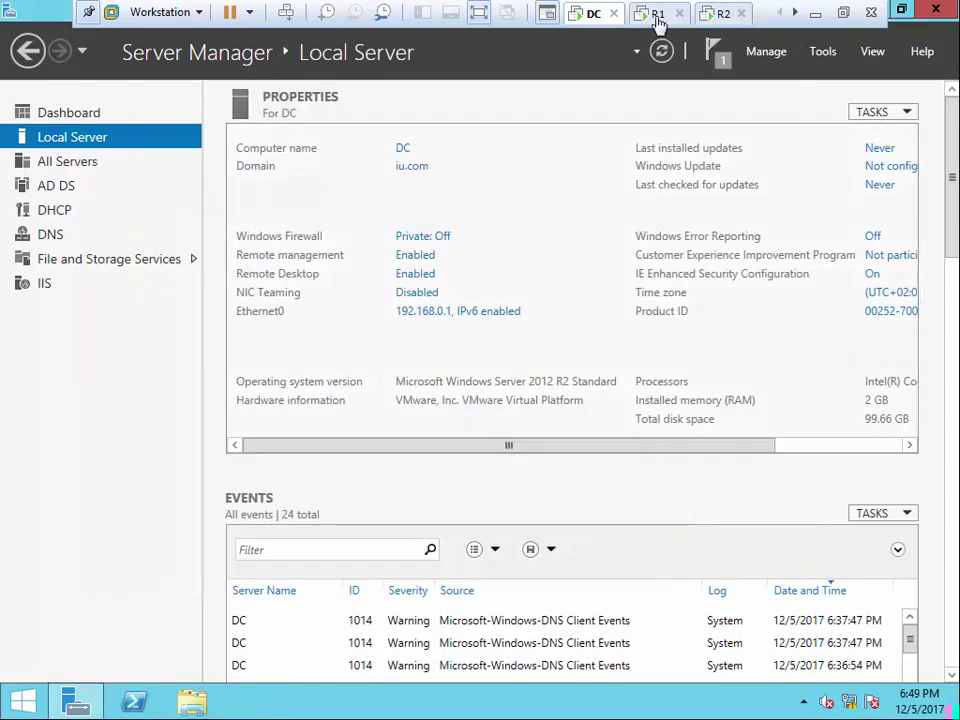
# Bring up the client VM's Command Prompt showing ping 192.168.0.1 -t returning destination net unreachable
pyautogui.click(656, 14)
pyautogui.click(720, 16)
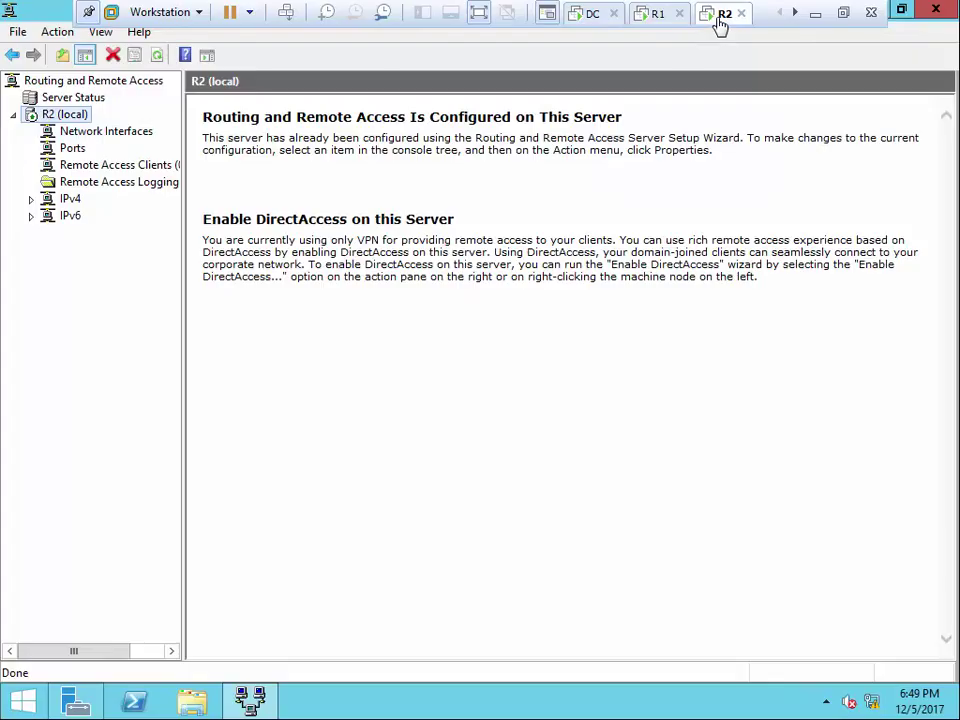
pyautogui.click(793, 13)
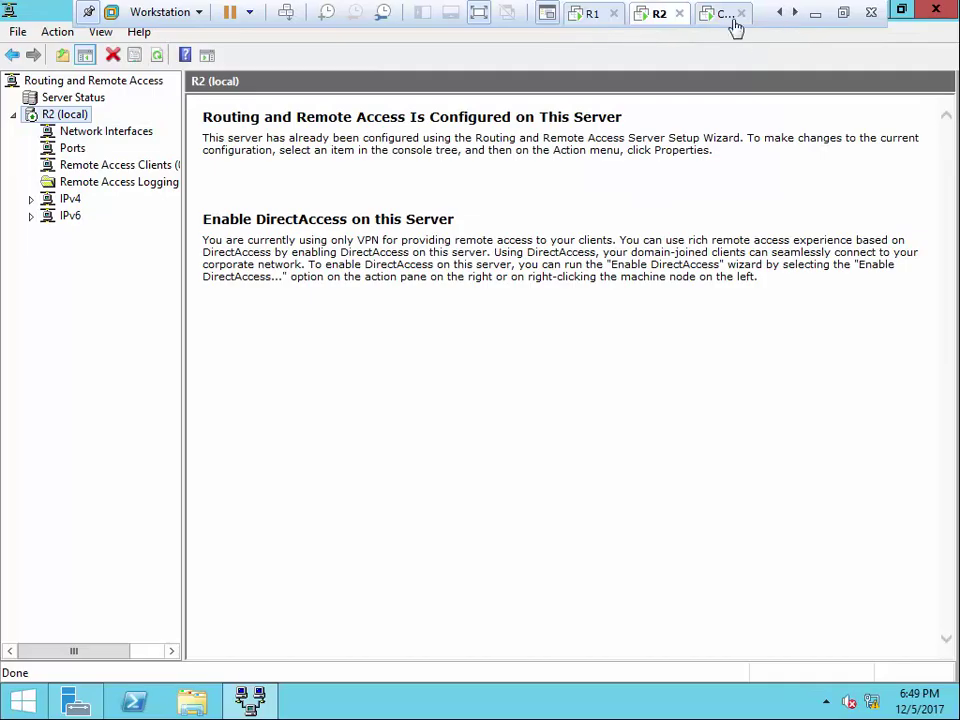
pyautogui.click(725, 17)
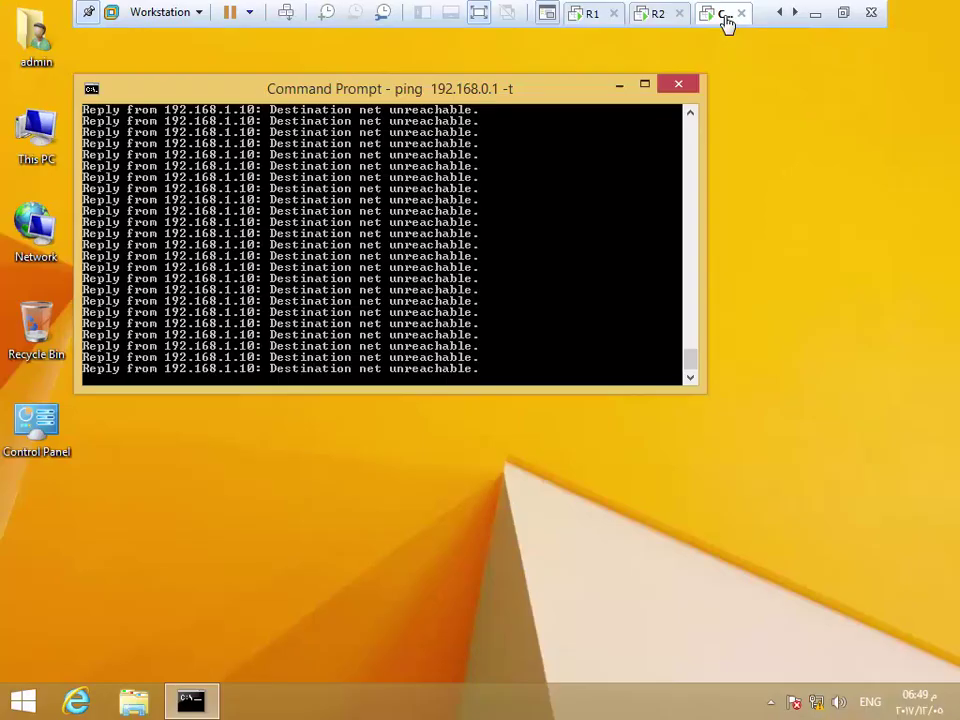
pyautogui.click(691, 118)
# Start a new demand-dial interface from R2's Network Interfaces node
pyautogui.click(656, 13)
pyautogui.rightClick(80, 119)
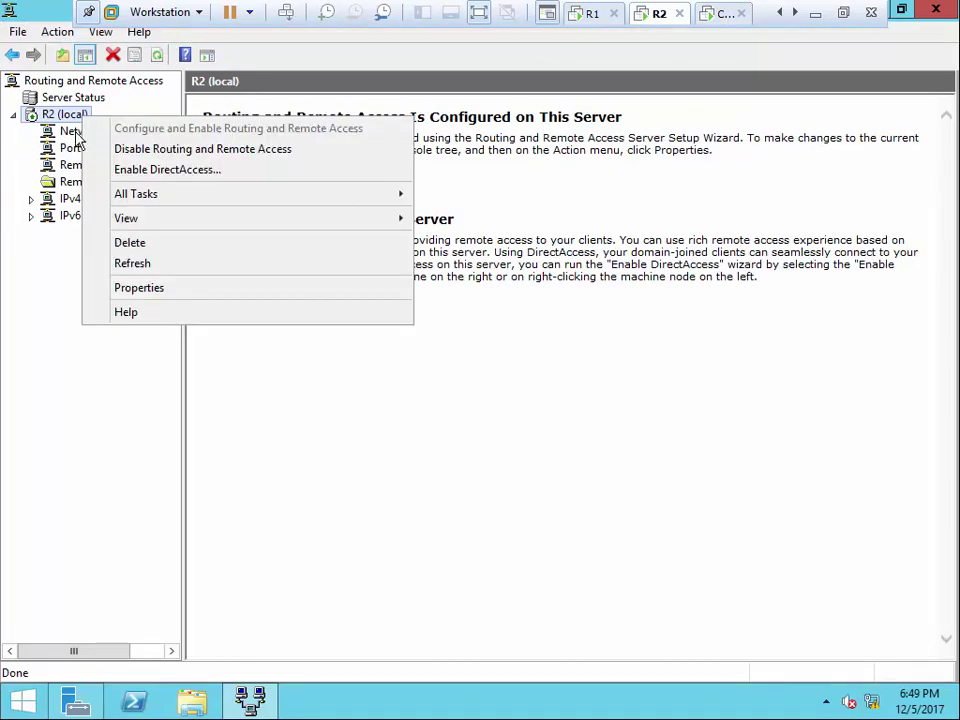
pyautogui.click(80, 134)
pyautogui.rightClick(77, 132)
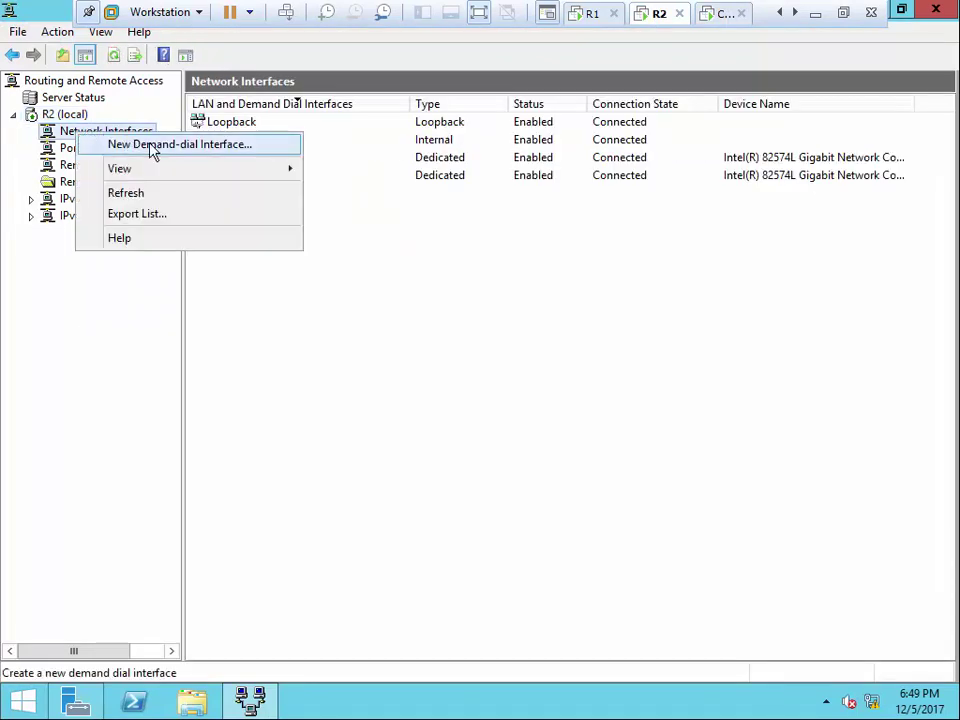
pyautogui.click(153, 148)
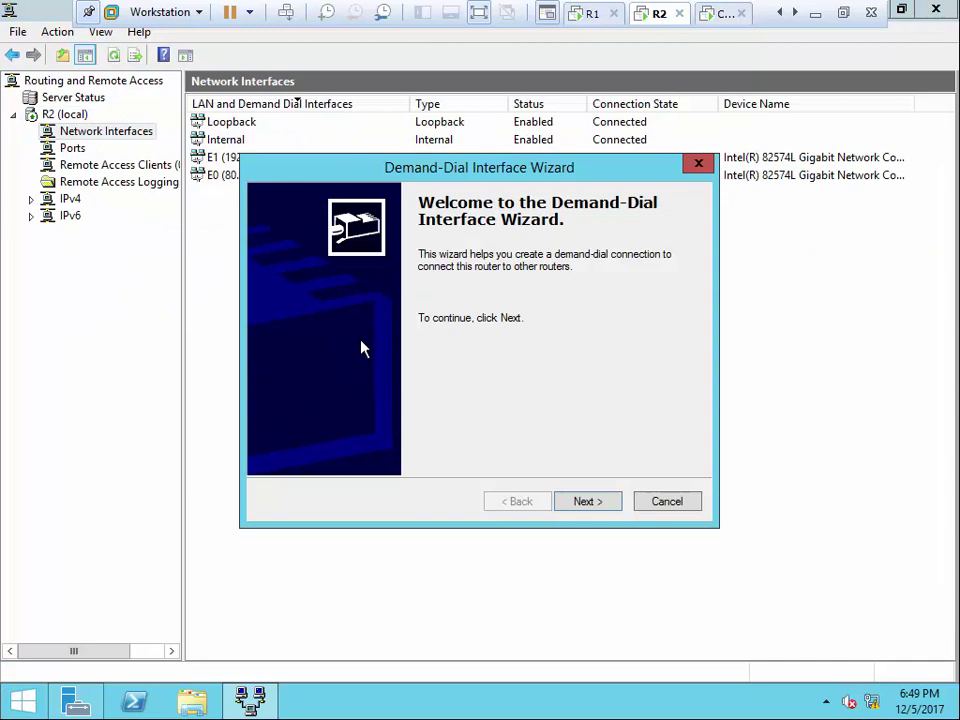
pyautogui.click(592, 497)
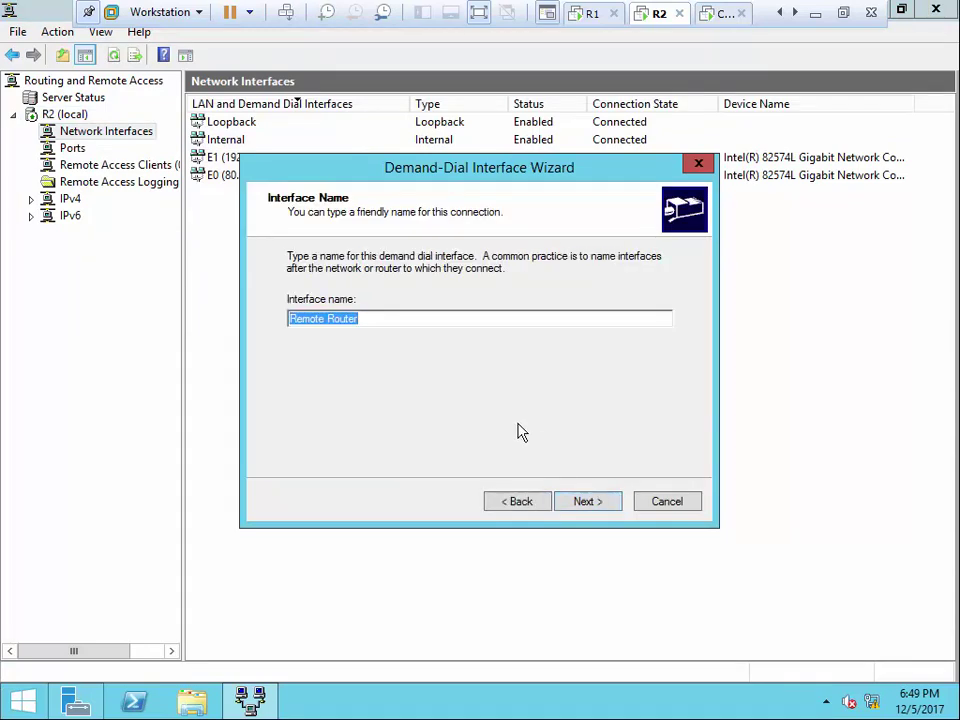
# Name it 'Aqaba to Amman', keep VPN with automatic type, and set destination 80.0.0.1
pyautogui.write('Aq')
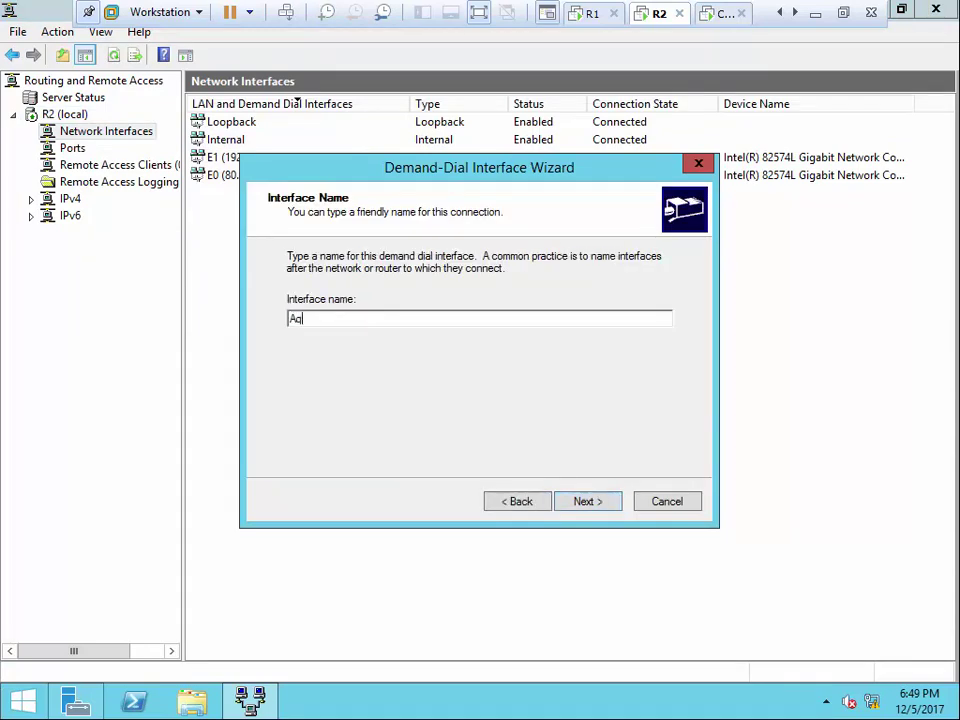
pyautogui.write('aba to Amman')
pyautogui.click(590, 501)
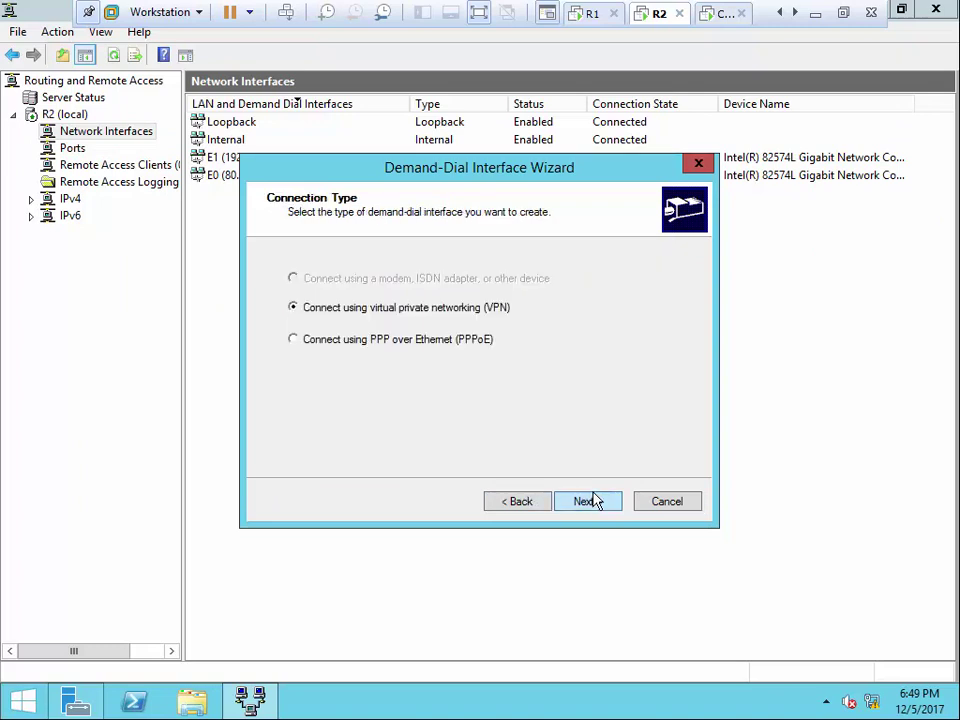
pyautogui.click(591, 508)
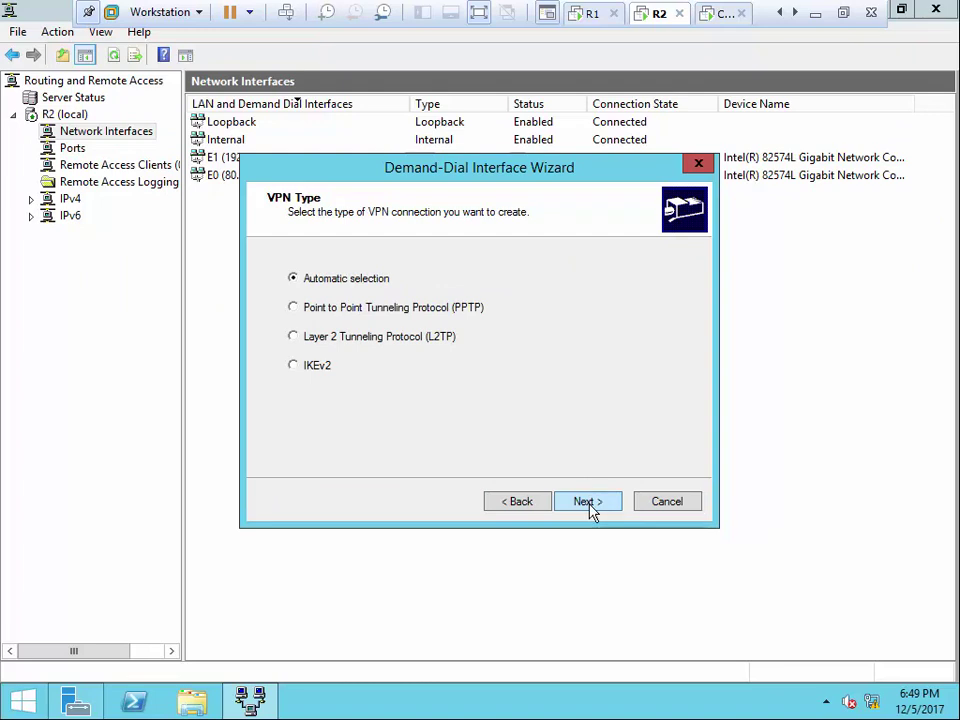
pyautogui.click(591, 508)
pyautogui.click(544, 340)
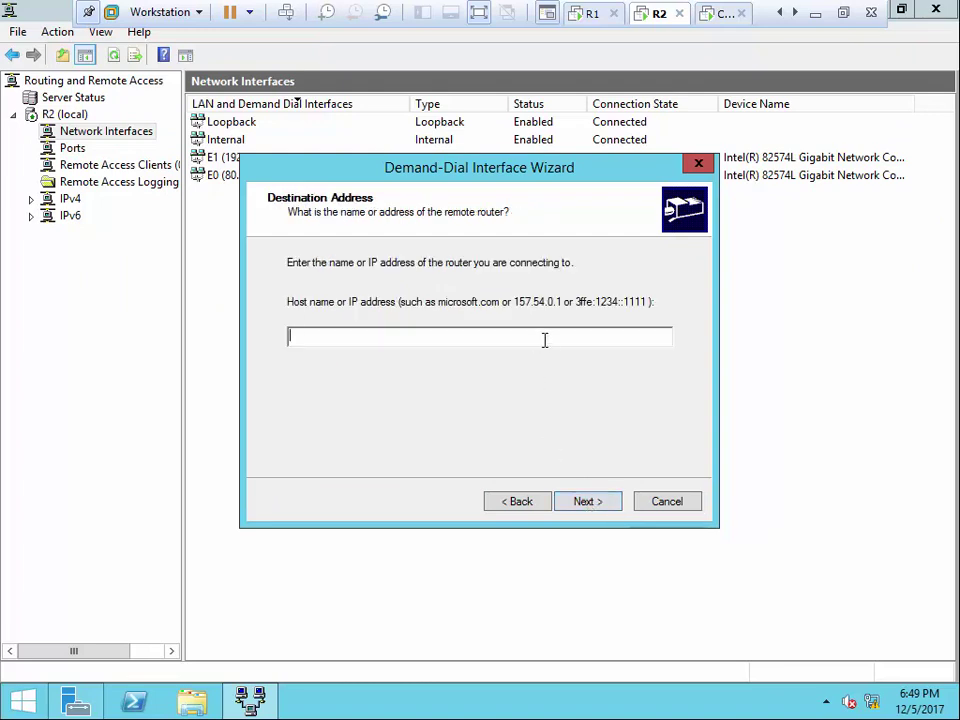
pyautogui.write('80.0.0.1')
pyautogui.click(604, 502)
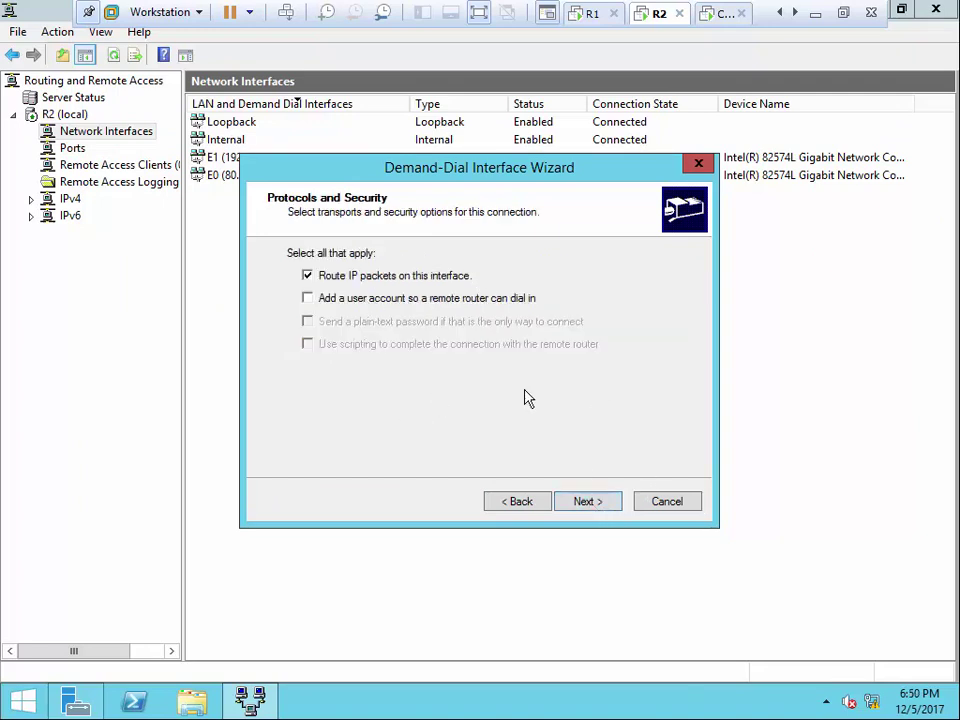
pyautogui.click(588, 503)
# Add a static route to 192.168.0.0 mask 255.255.255.0 with metric 10
pyautogui.click(322, 427)
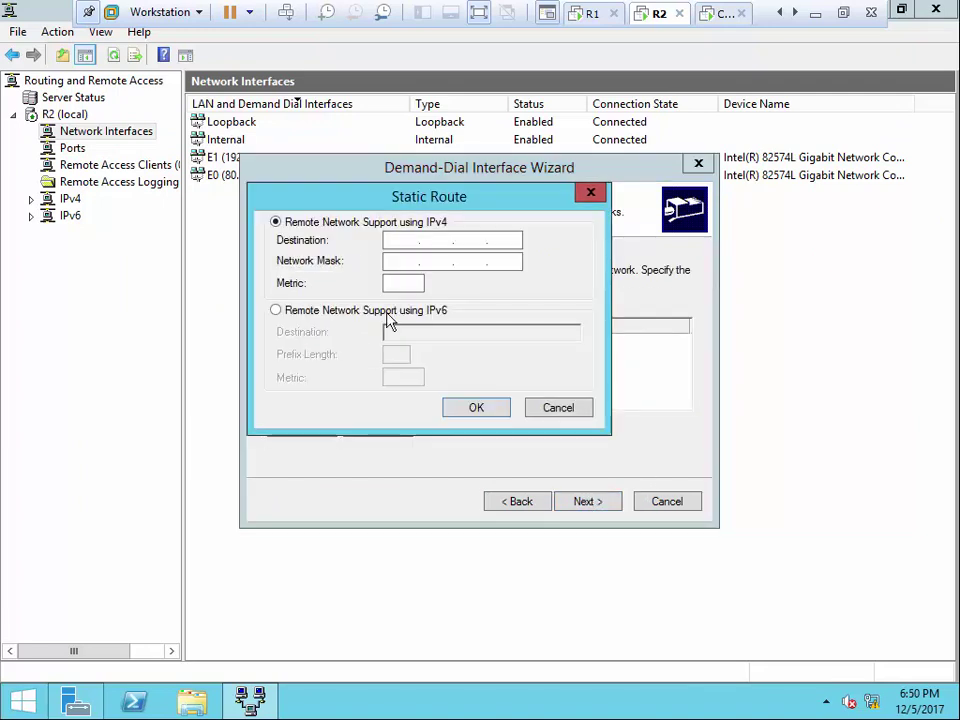
pyautogui.write('192 . 168 . ')
pyautogui.write('168')
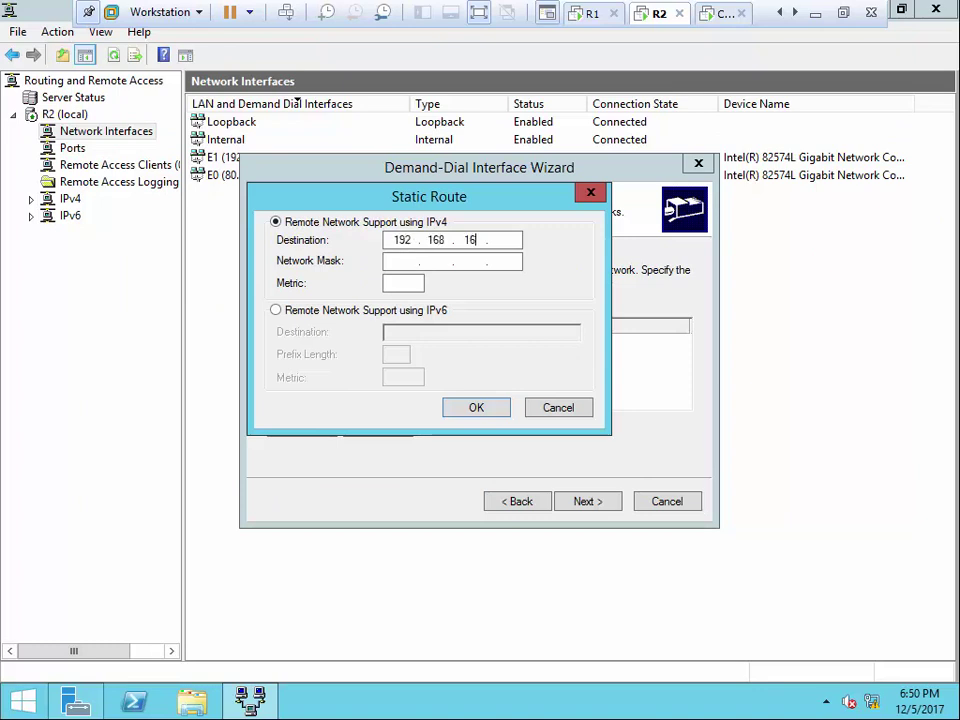
pyautogui.press('BackSpace')
pyautogui.press('BackSpace')
pyautogui.press('BackSpace')
pyautogui.press('BackSpace')
pyautogui.write('0.0')
pyautogui.click(404, 264)
pyautogui.write('255 . 255 . 255 . 0')
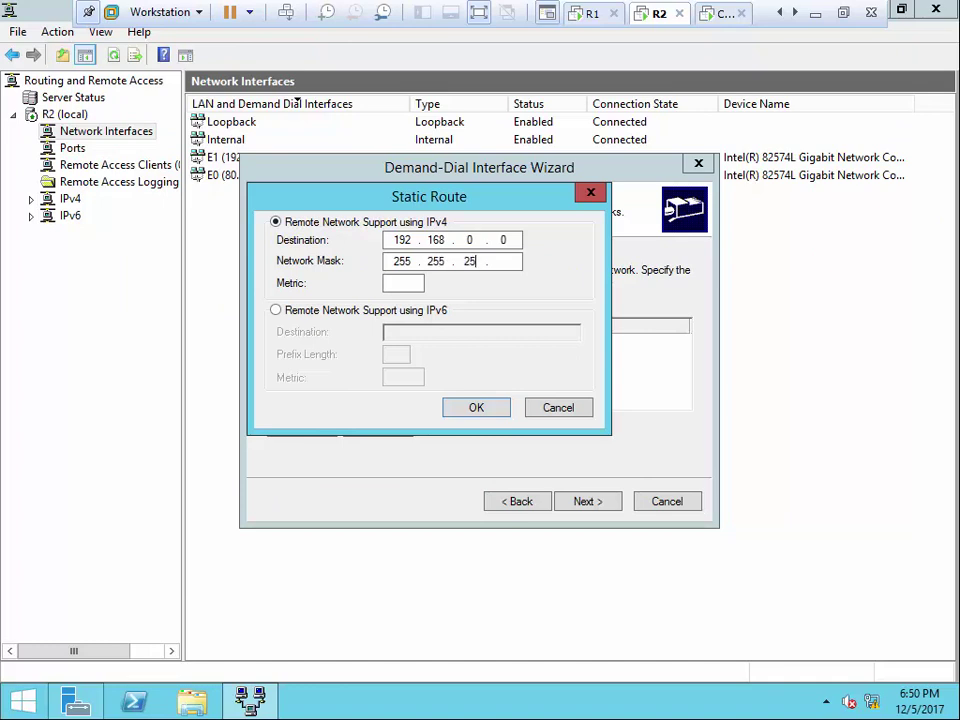
pyautogui.click(391, 283)
pyautogui.write('10')
pyautogui.click(460, 410)
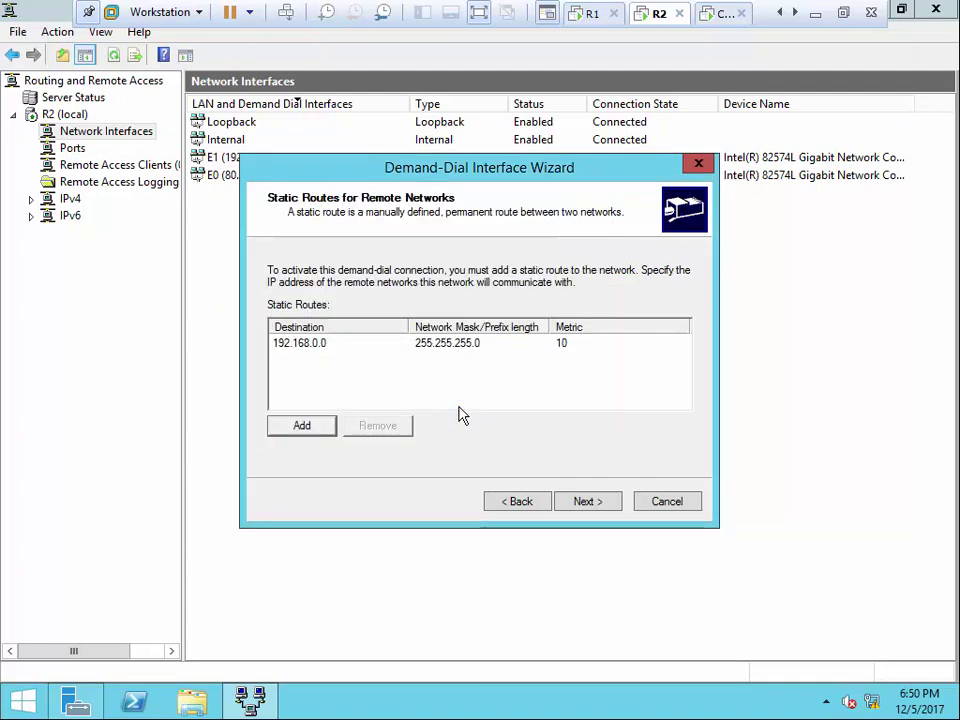
pyautogui.click(598, 505)
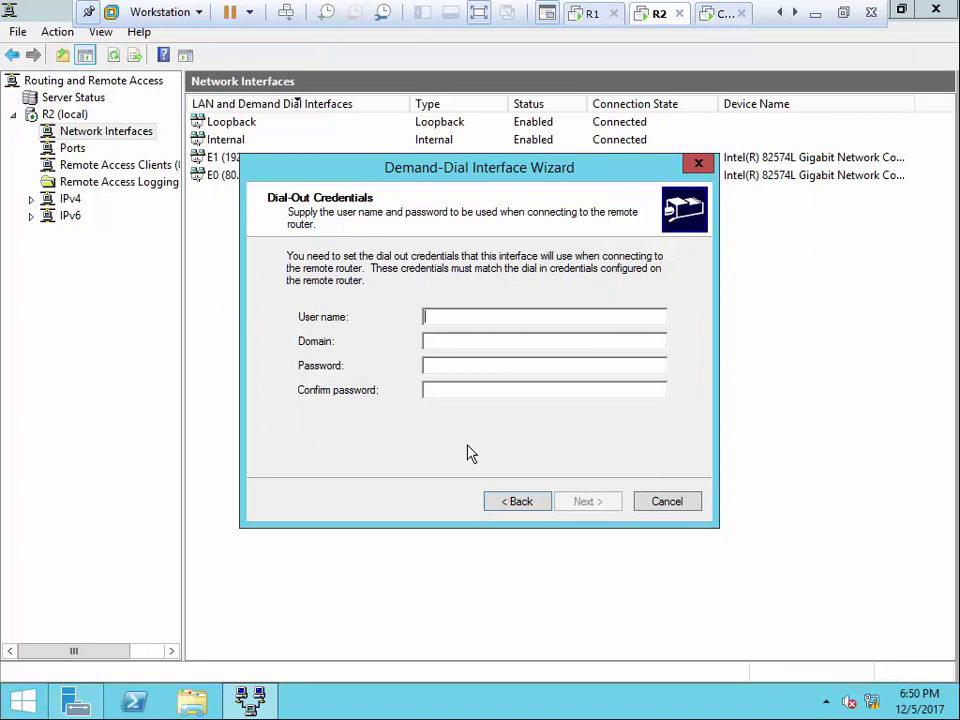
# Enter the administrator dial-out credentials for domain IU.COM and finish the interface
pyautogui.write('a')
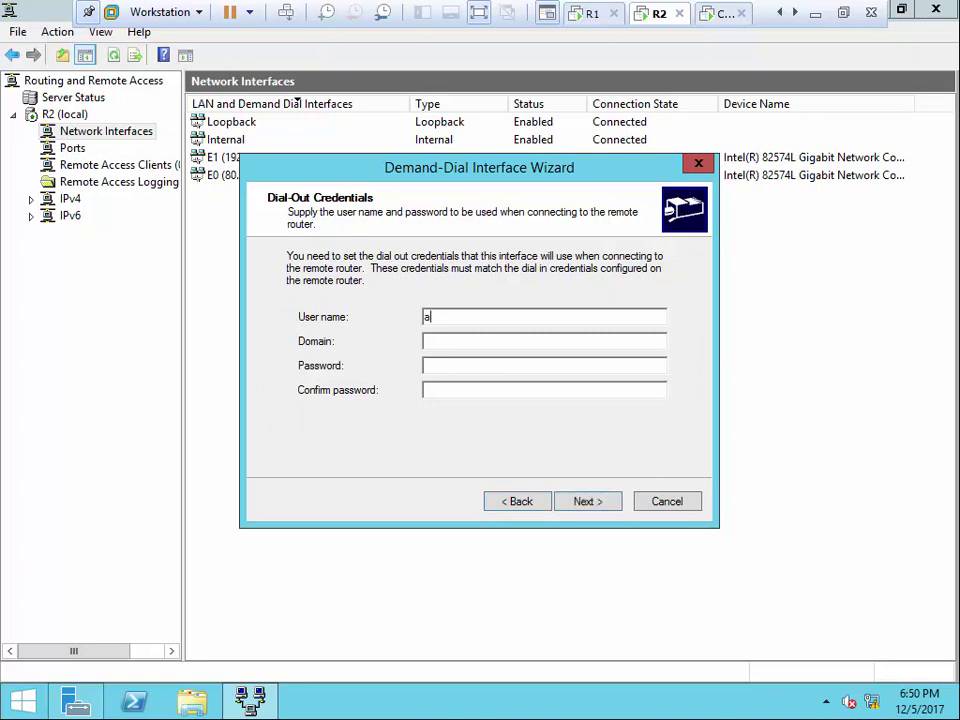
pyautogui.write('dministrator')
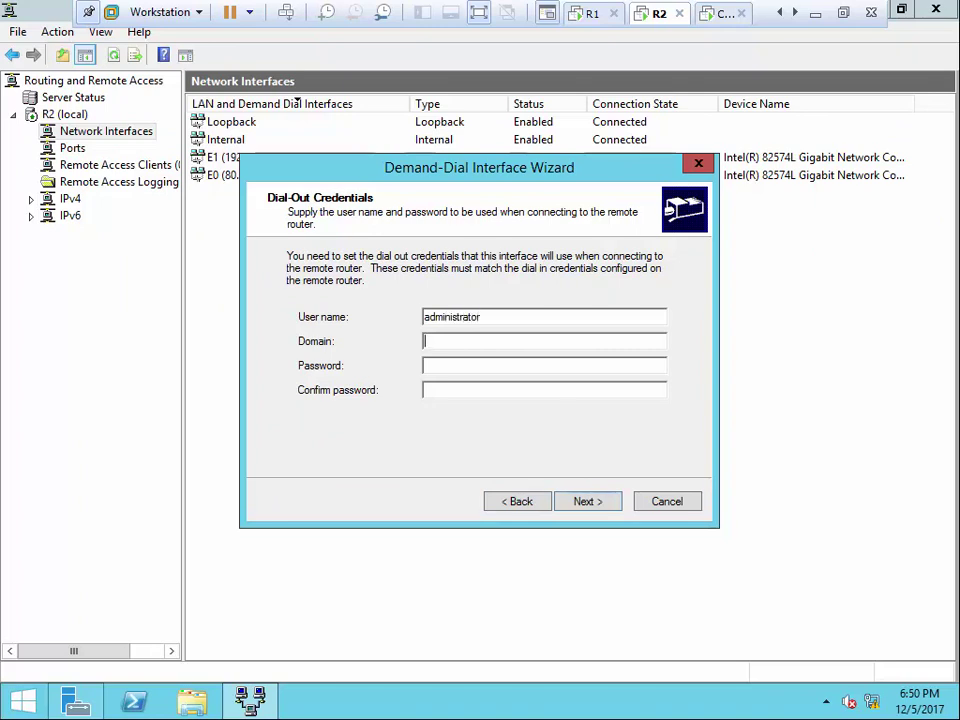
pyautogui.write('IU.COM')
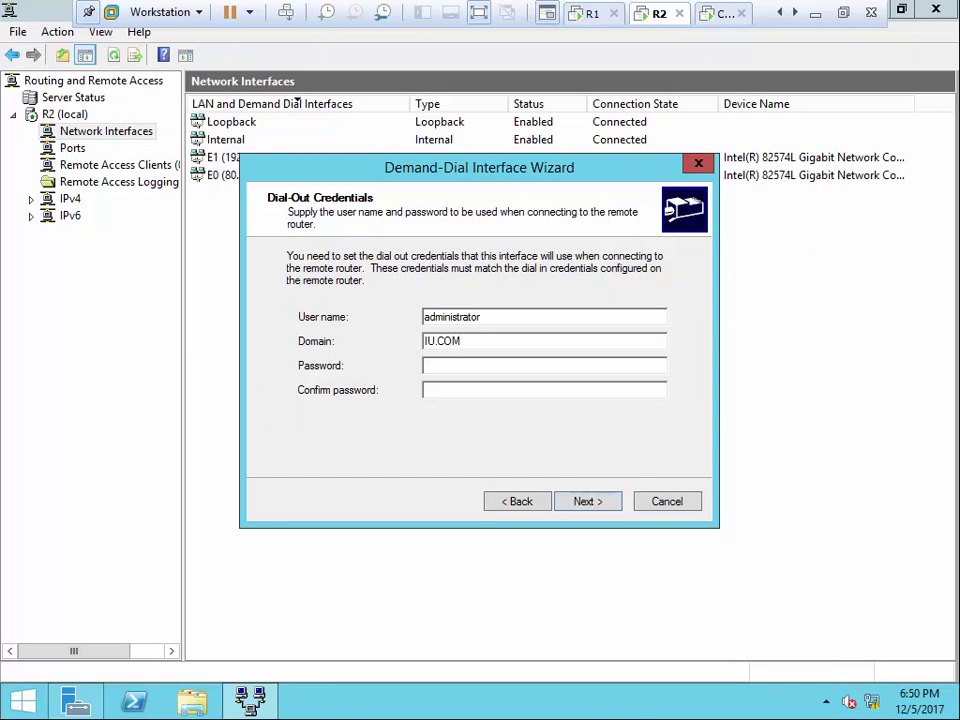
pyautogui.press('Tab')
pyautogui.write('P@sswd')
pyautogui.press('Tab')
pyautogui.write('P@ssw0rd')
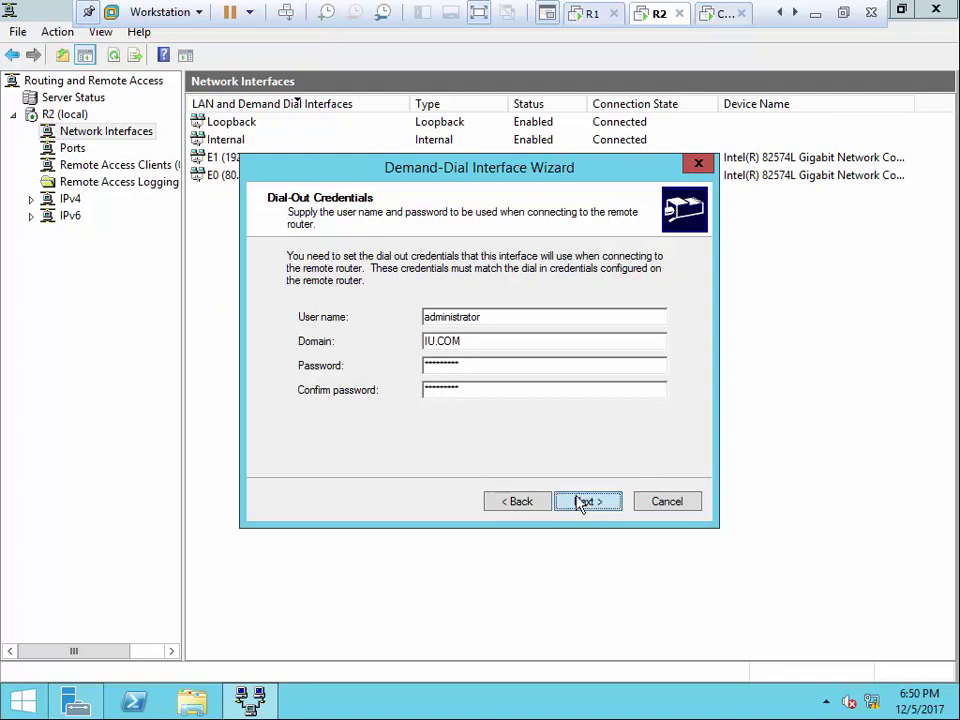
pyautogui.click(583, 503)
pyautogui.click(587, 502)
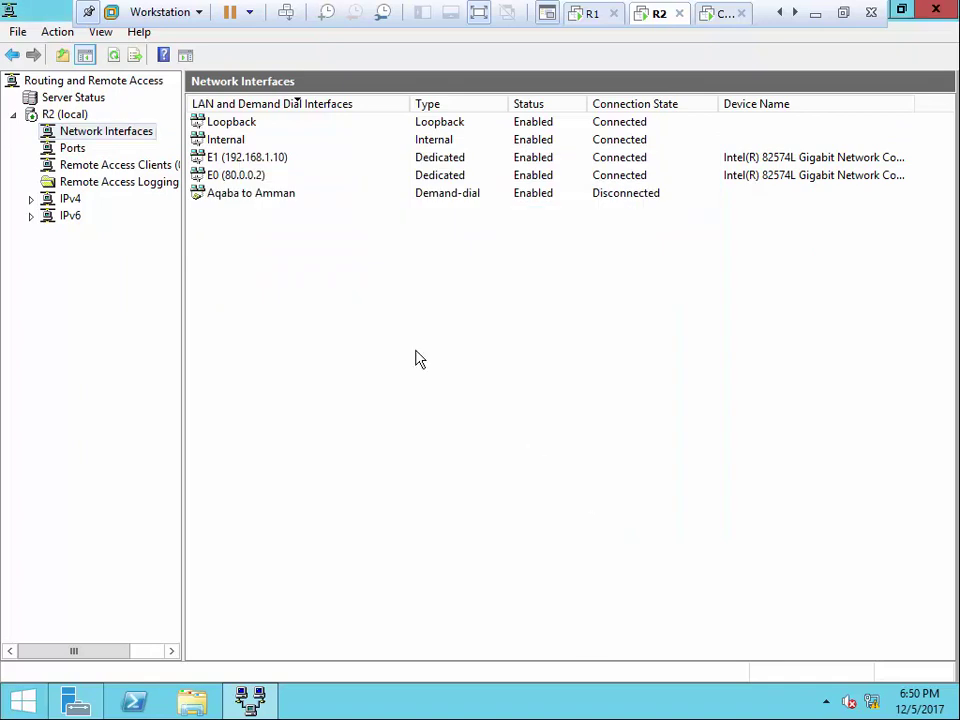
# Refresh R2's interface list to show Aqaba to Amman Connected, then view the client VM
pyautogui.click(725, 20)
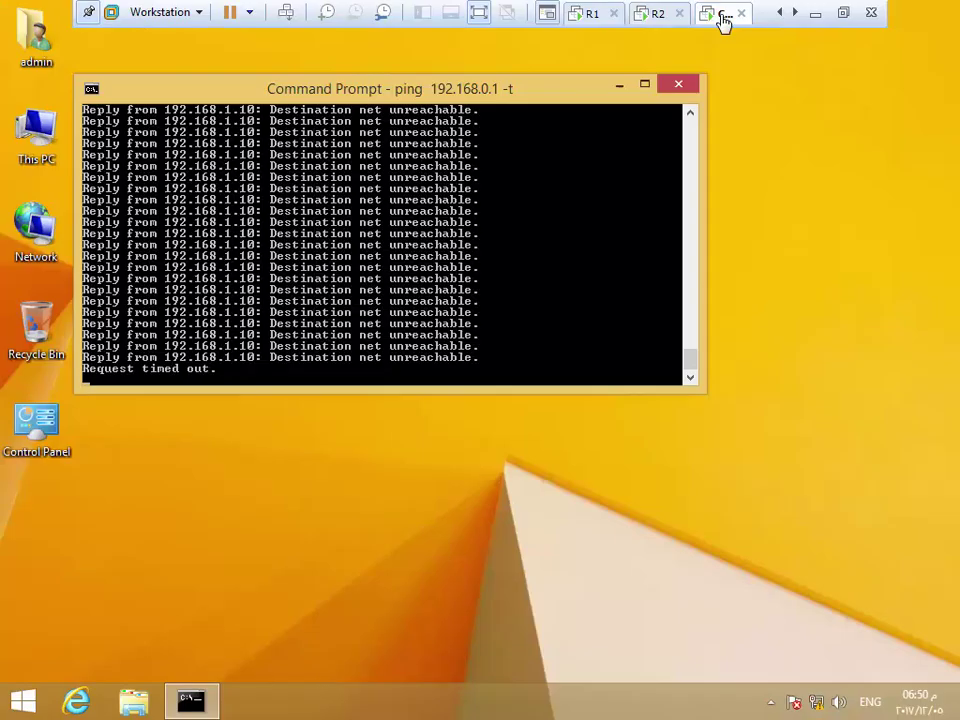
pyautogui.click(656, 17)
pyautogui.rightClick(537, 343)
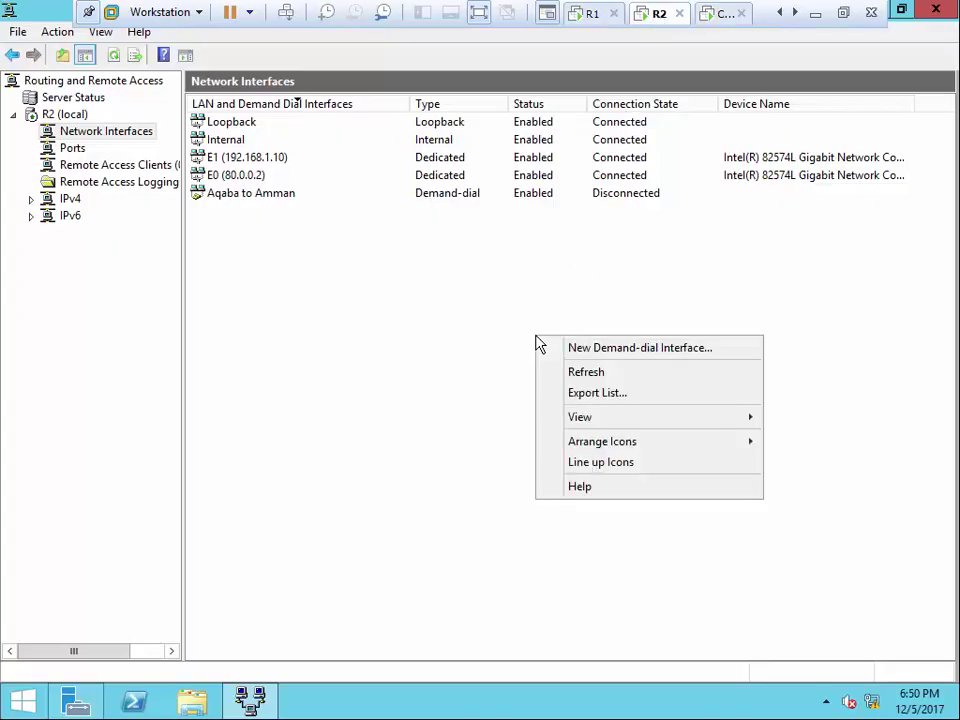
pyautogui.click(587, 372)
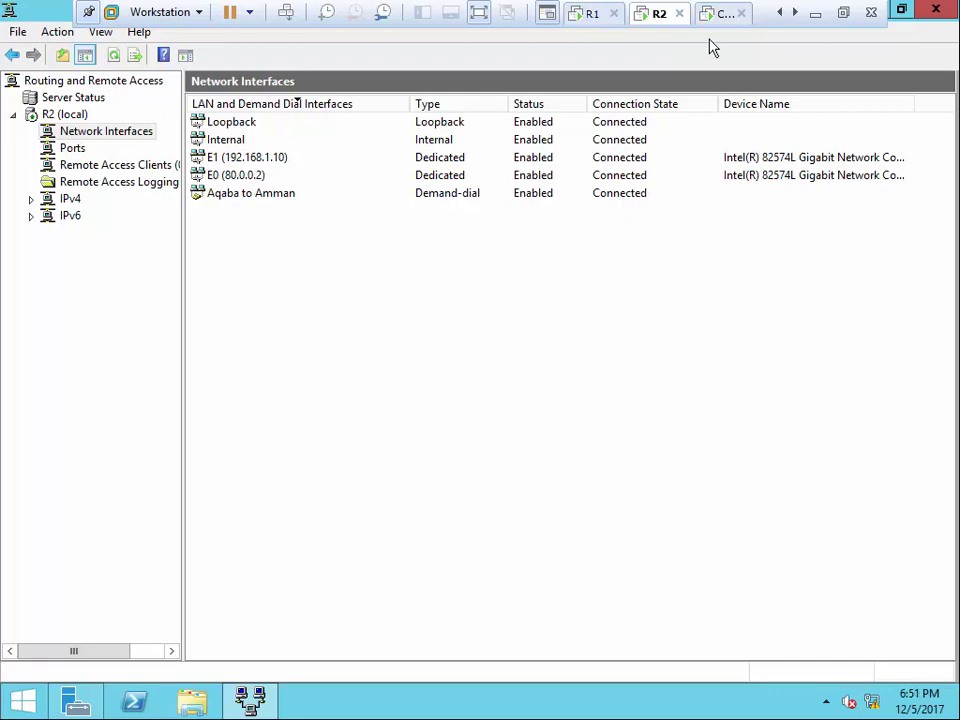
pyautogui.click(722, 13)
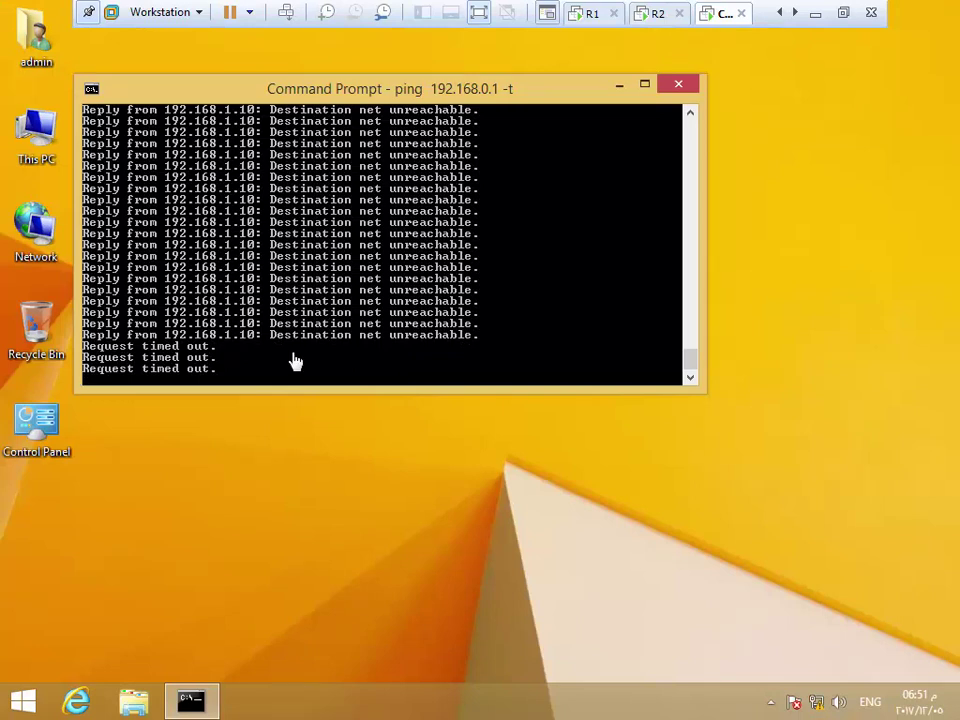
# Stop the client's continuous ping with Ctrl+C and return to R2
pyautogui.hotkey('ctrl', 'c')
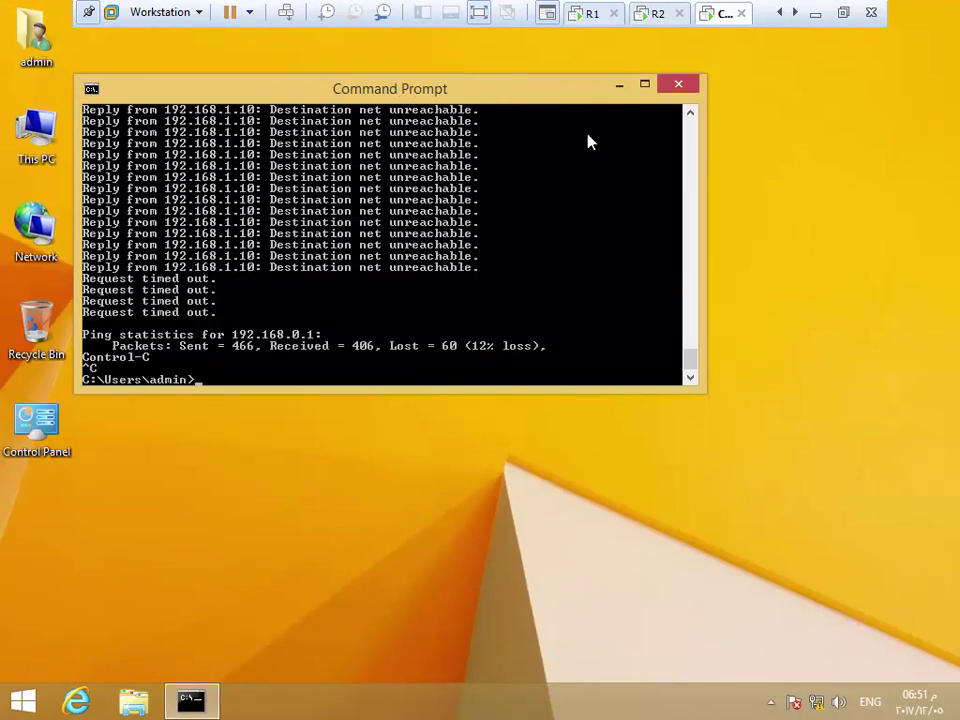
pyautogui.click(653, 14)
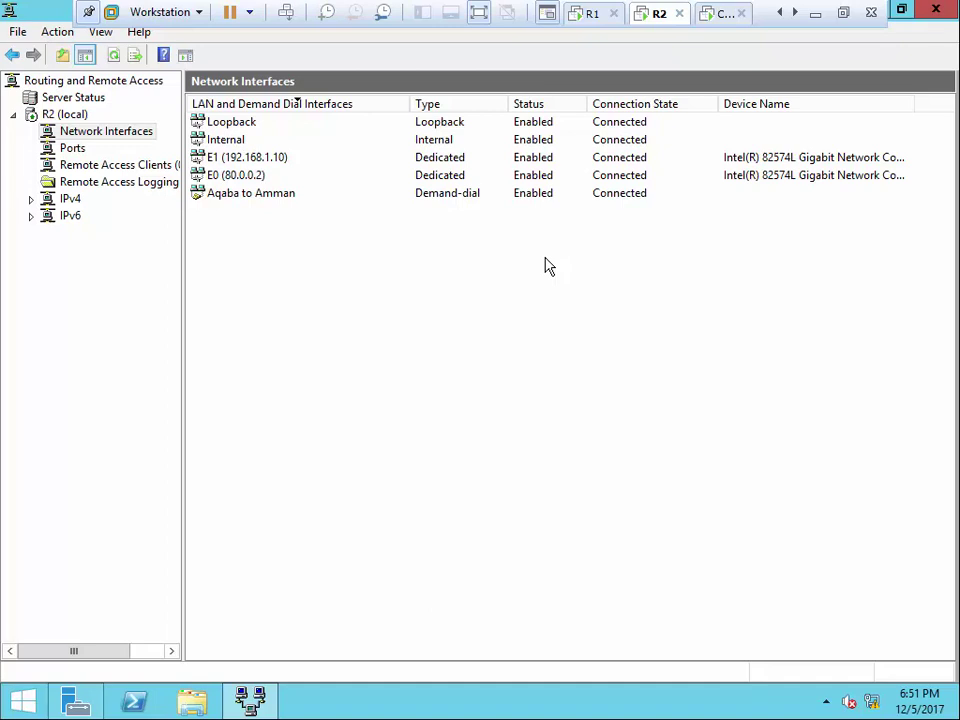
# Set the Aqaba to Amman interface's idle time before hanging up to 1 minute
pyautogui.rightClick(546, 264)
pyautogui.click(600, 306)
pyautogui.rightClick(531, 295)
pyautogui.click(619, 274)
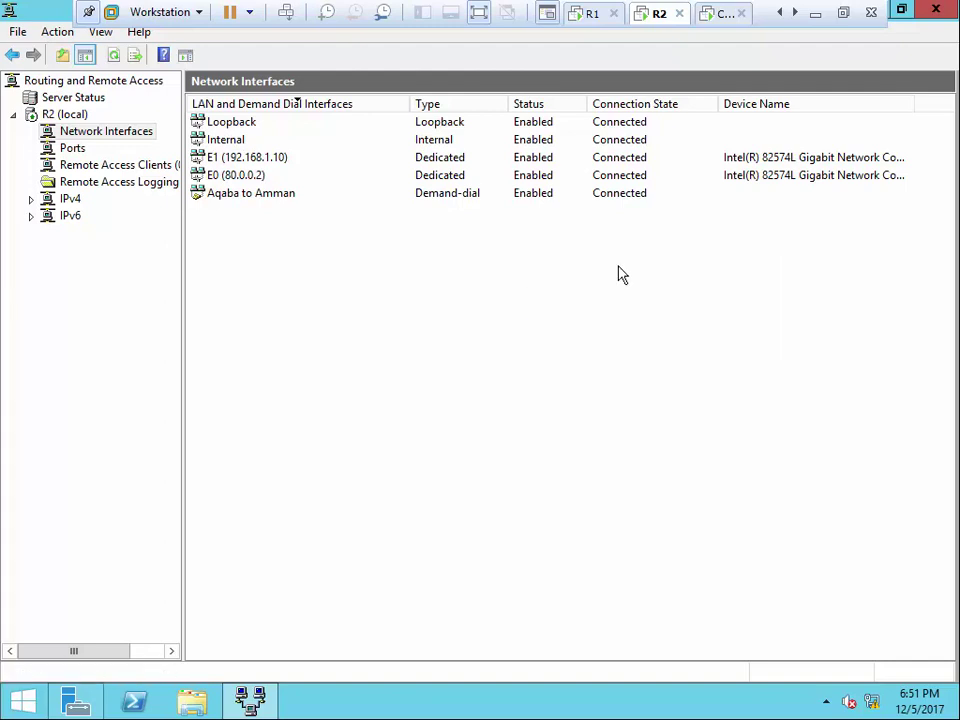
pyautogui.rightClick(609, 199)
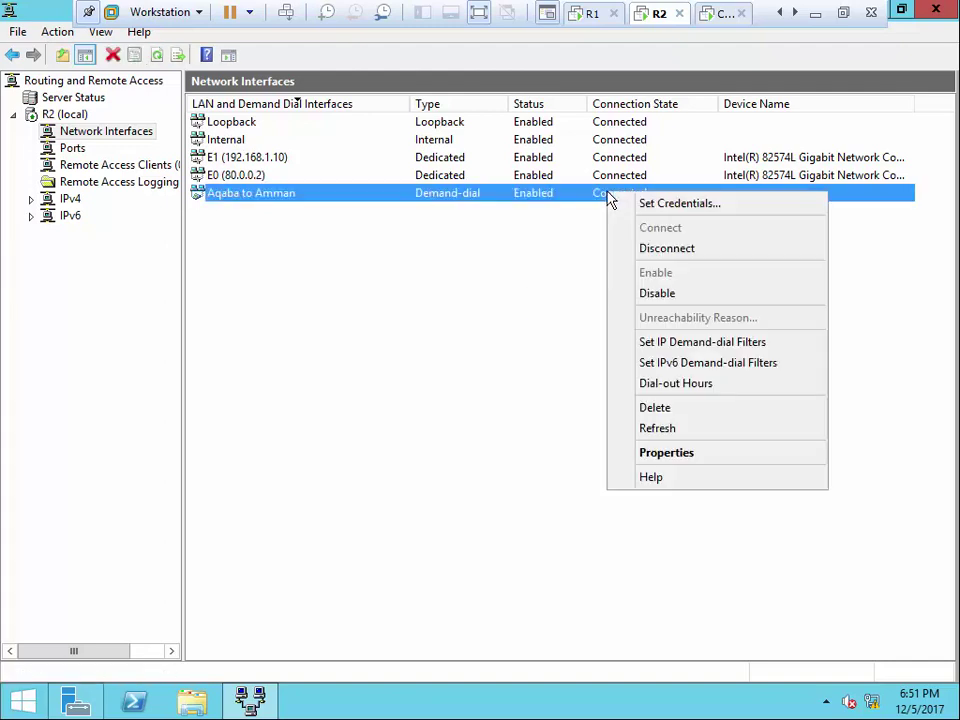
pyautogui.click(668, 455)
pyautogui.click(436, 177)
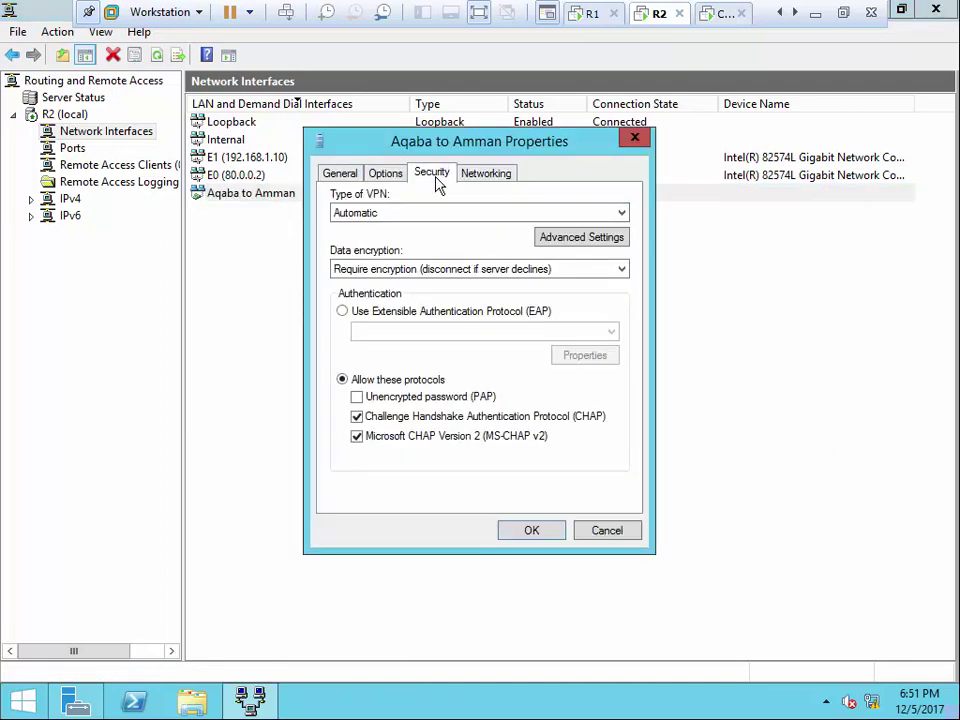
pyautogui.click(386, 177)
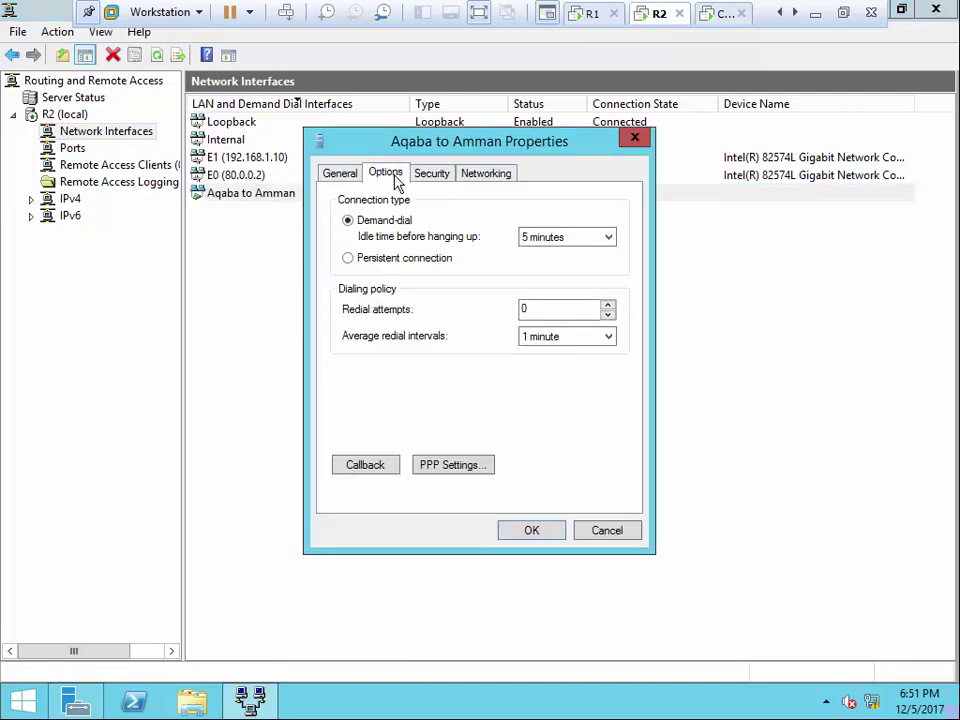
pyautogui.click(540, 245)
pyautogui.click(536, 264)
pyautogui.click(531, 531)
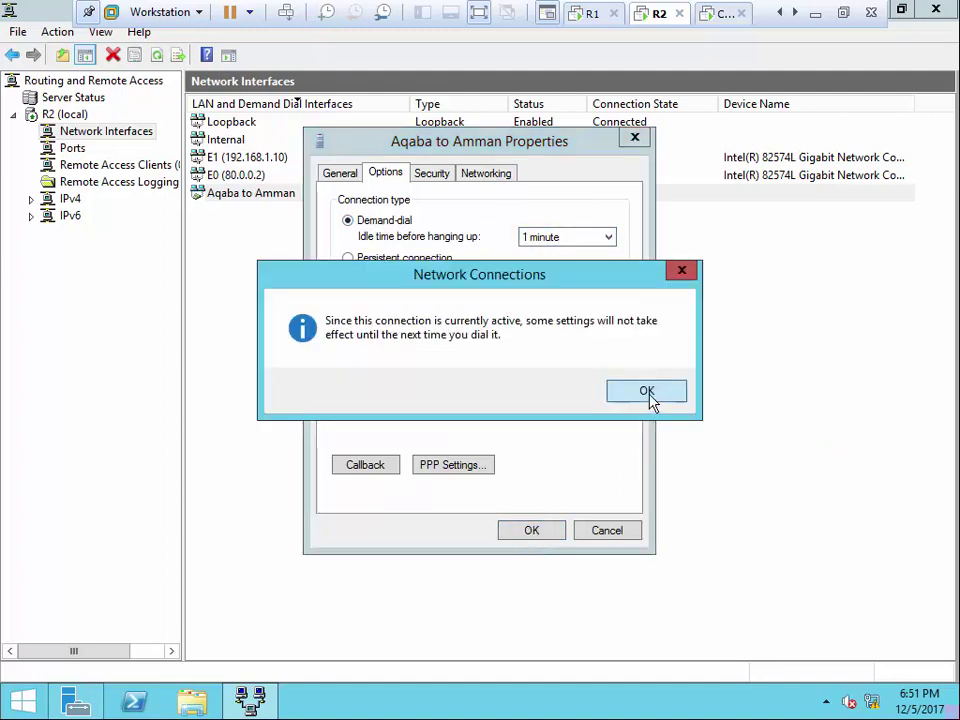
pyautogui.click(647, 391)
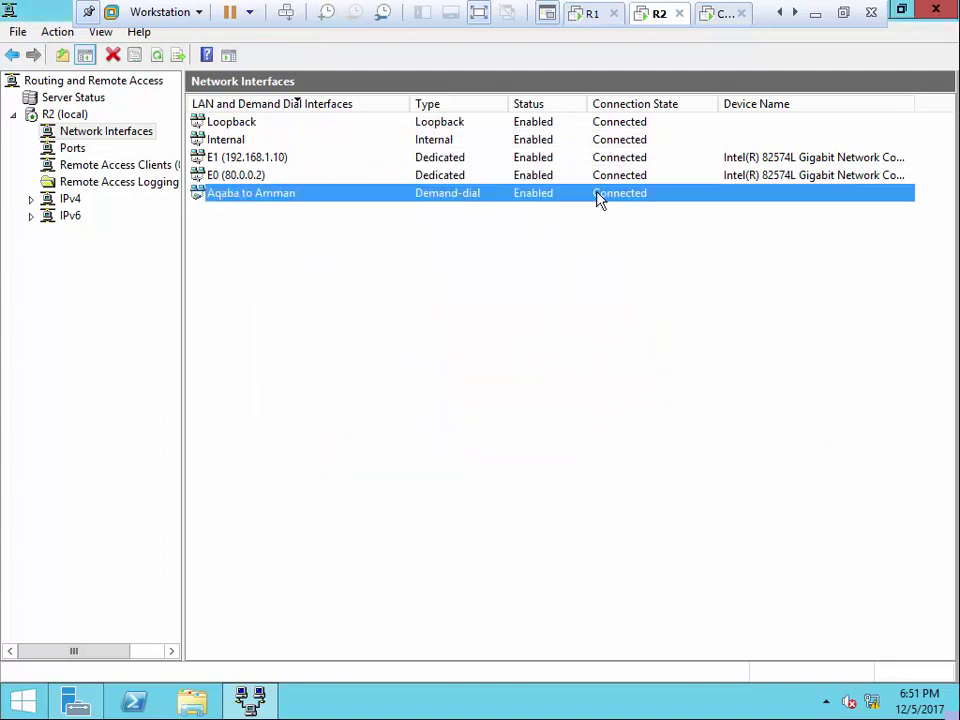
# Disconnect Aqaba to Amman and confirm its idle hang-up time stays at 1 minute
pyautogui.rightClick(597, 196)
pyautogui.click(656, 251)
pyautogui.rightClick(577, 195)
pyautogui.click(635, 458)
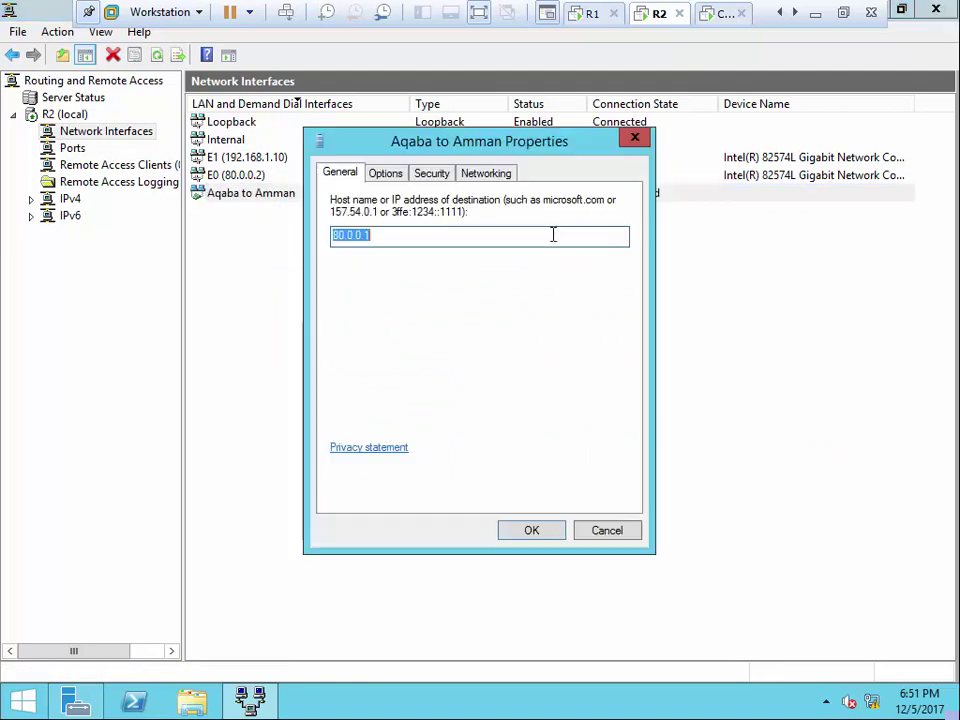
pyautogui.click(387, 174)
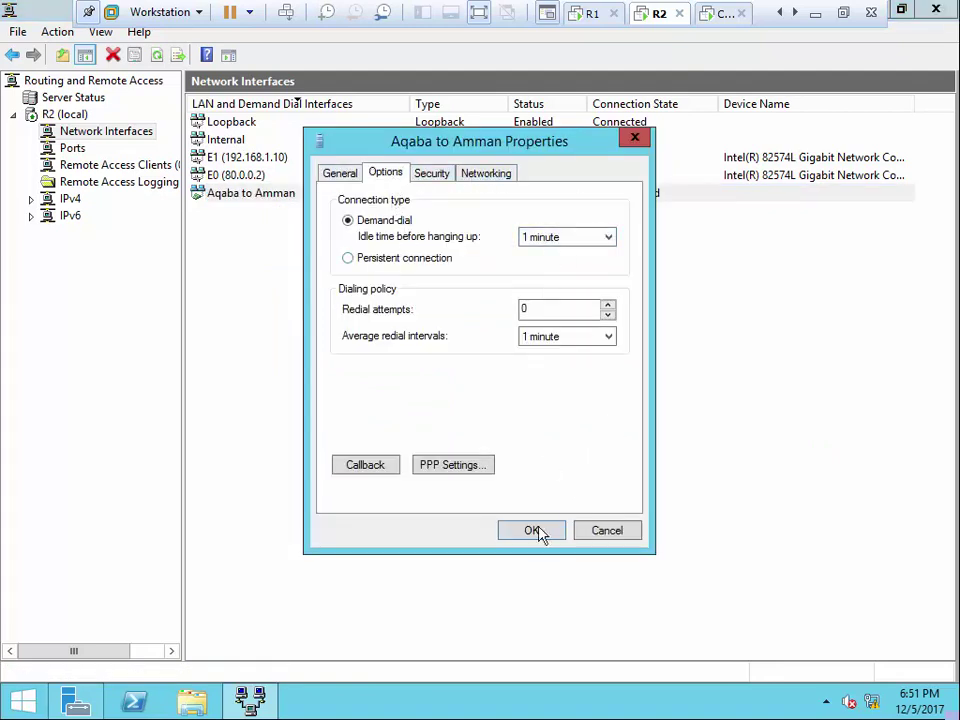
pyautogui.click(565, 237)
pyautogui.click(562, 262)
pyautogui.click(553, 240)
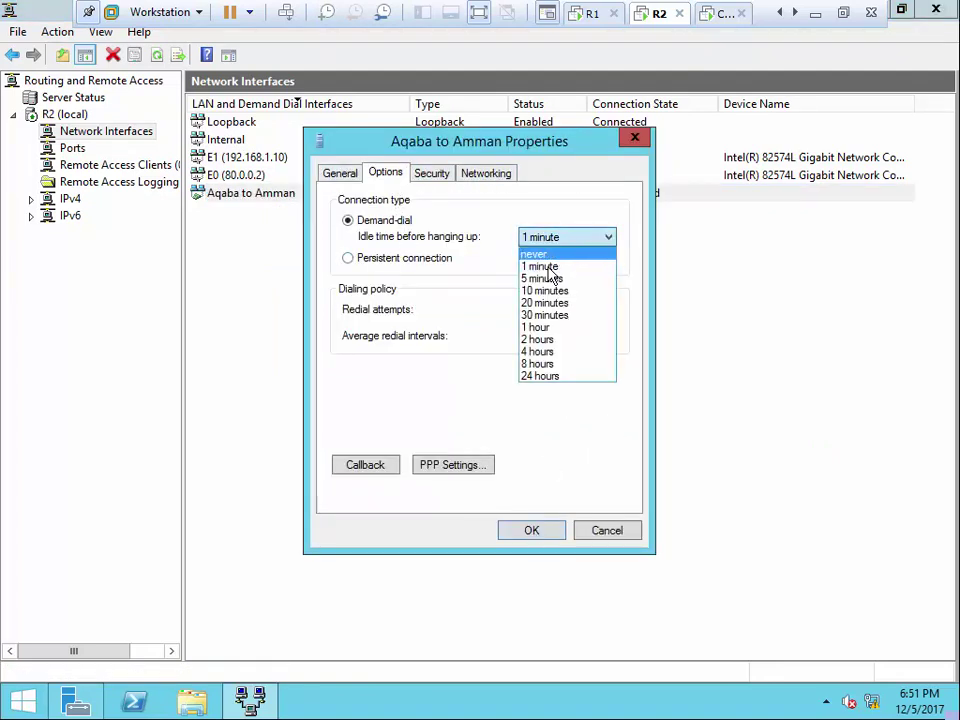
pyautogui.click(545, 290)
pyautogui.click(542, 240)
pyautogui.click(546, 268)
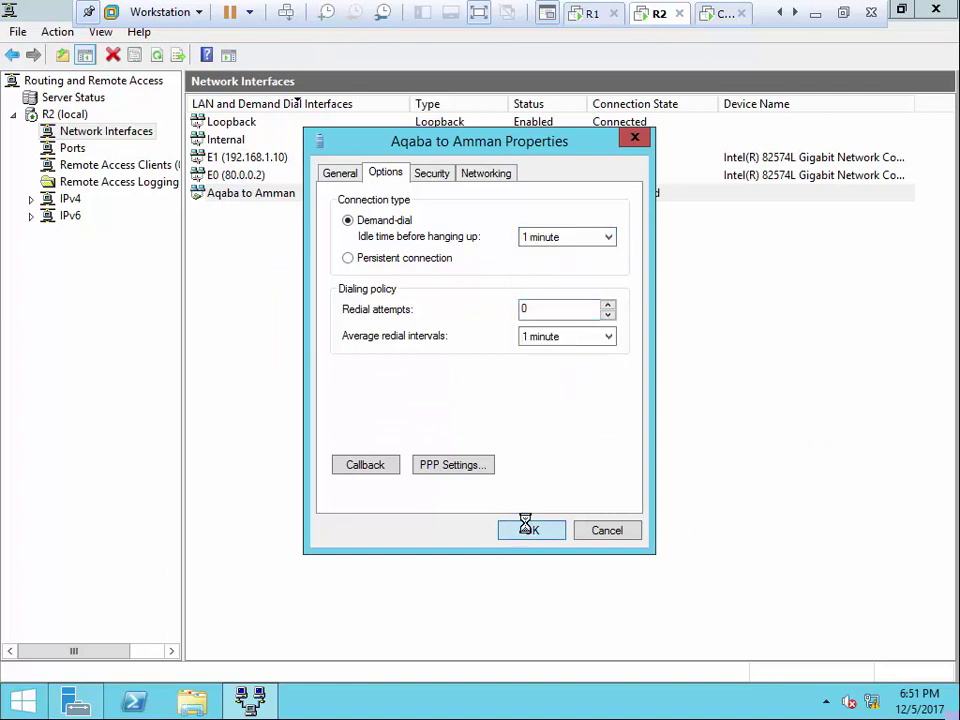
pyautogui.click(522, 528)
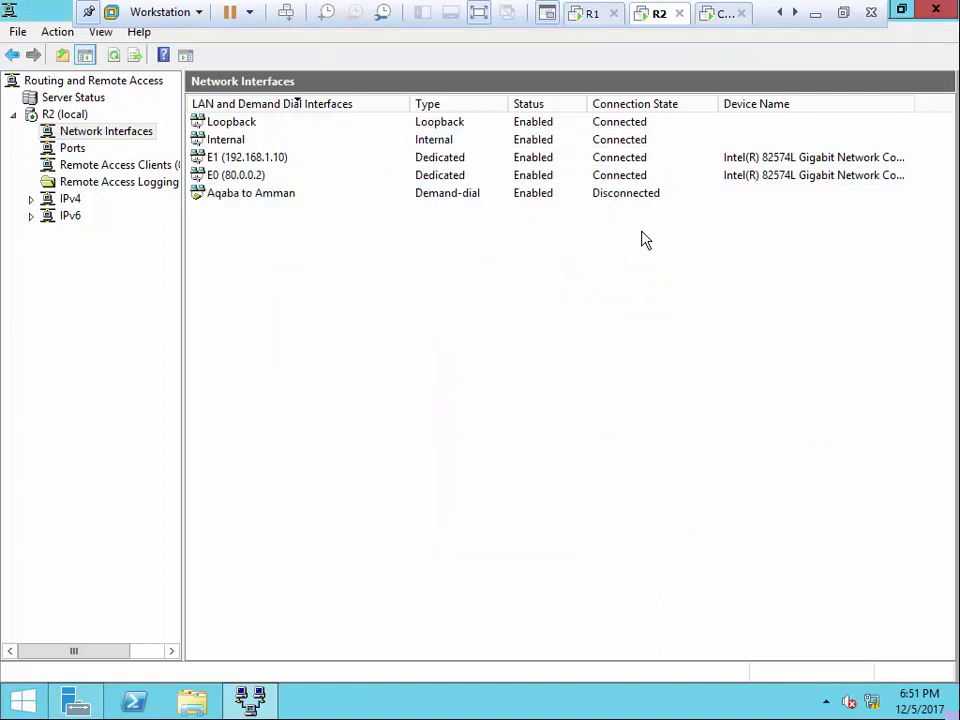
# Refresh R1's interfaces, view Remote Access Clients, and rerun the client's ping -t to 192.168.0.1
pyautogui.click(591, 20)
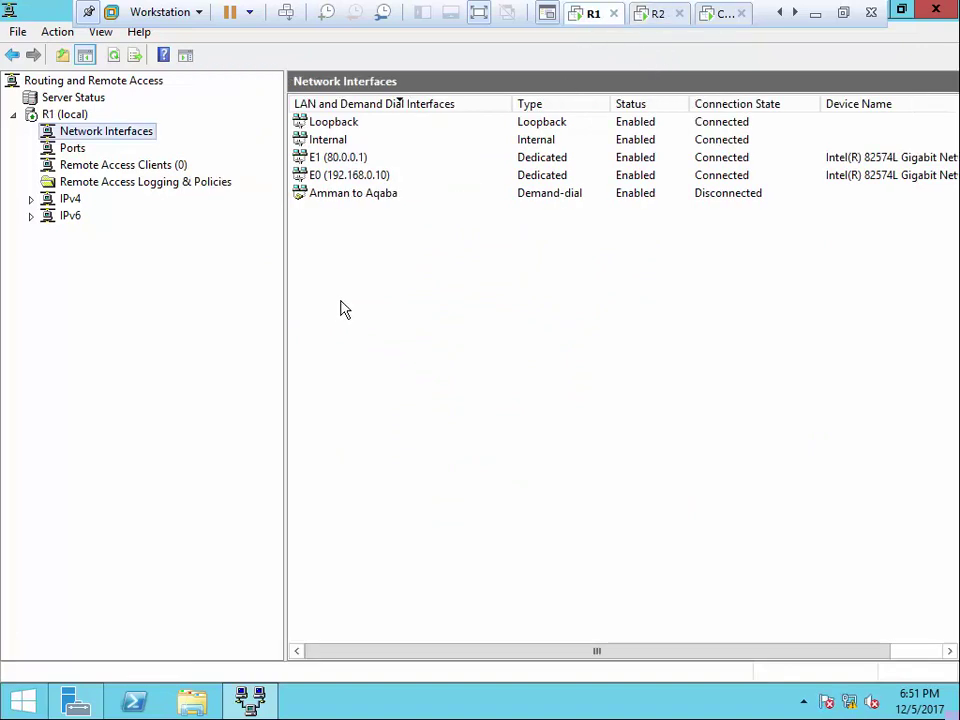
pyautogui.rightClick(340, 303)
pyautogui.click(404, 338)
pyautogui.rightClick(386, 302)
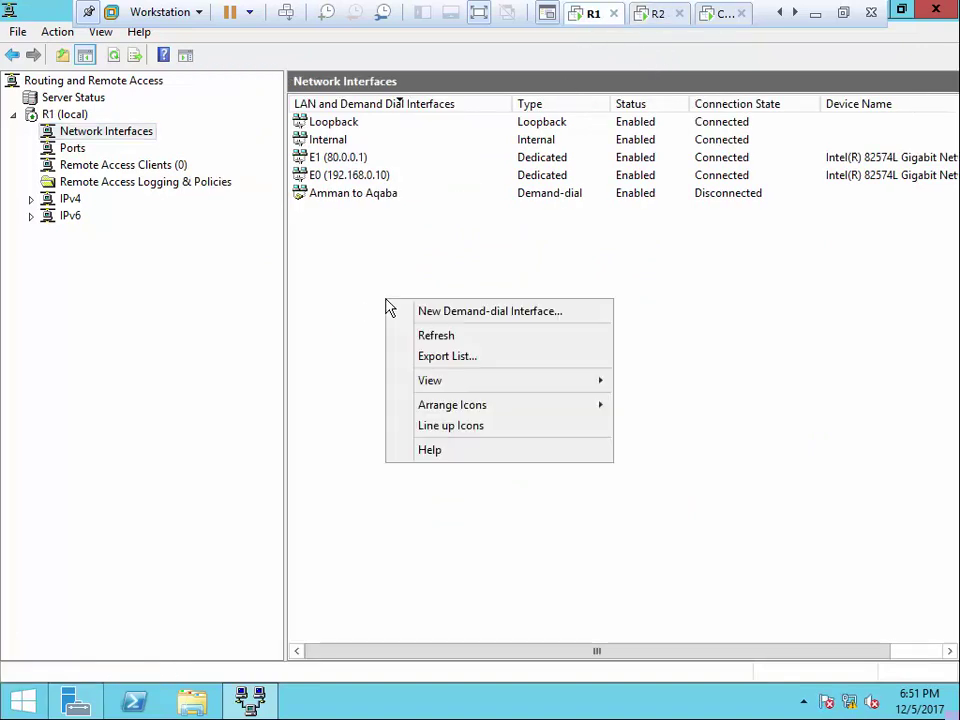
pyautogui.click(437, 338)
pyautogui.click(168, 169)
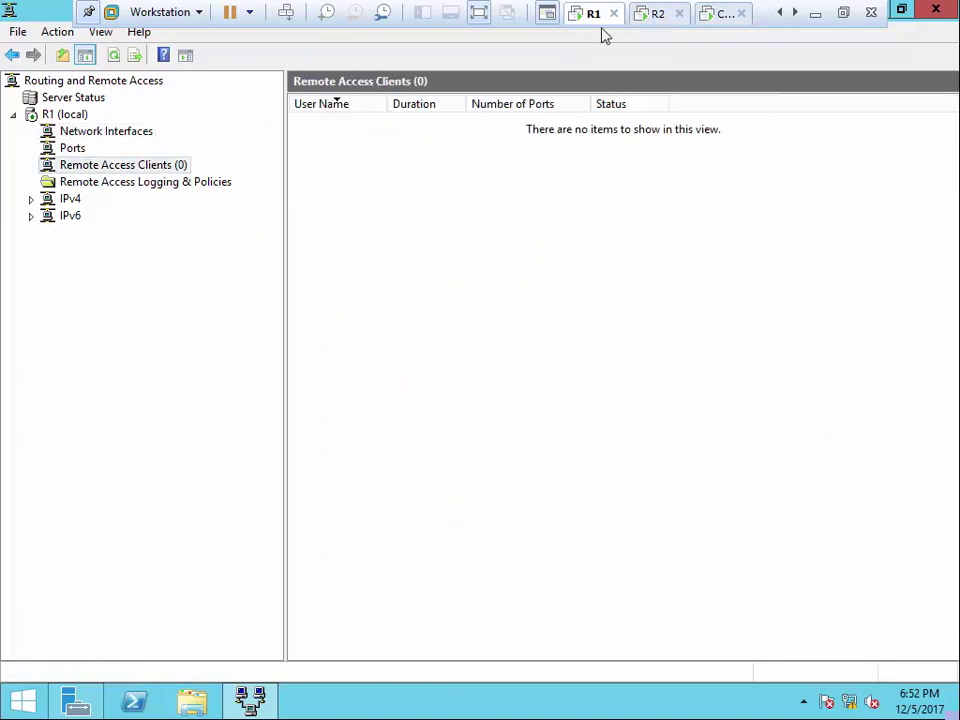
pyautogui.click(722, 20)
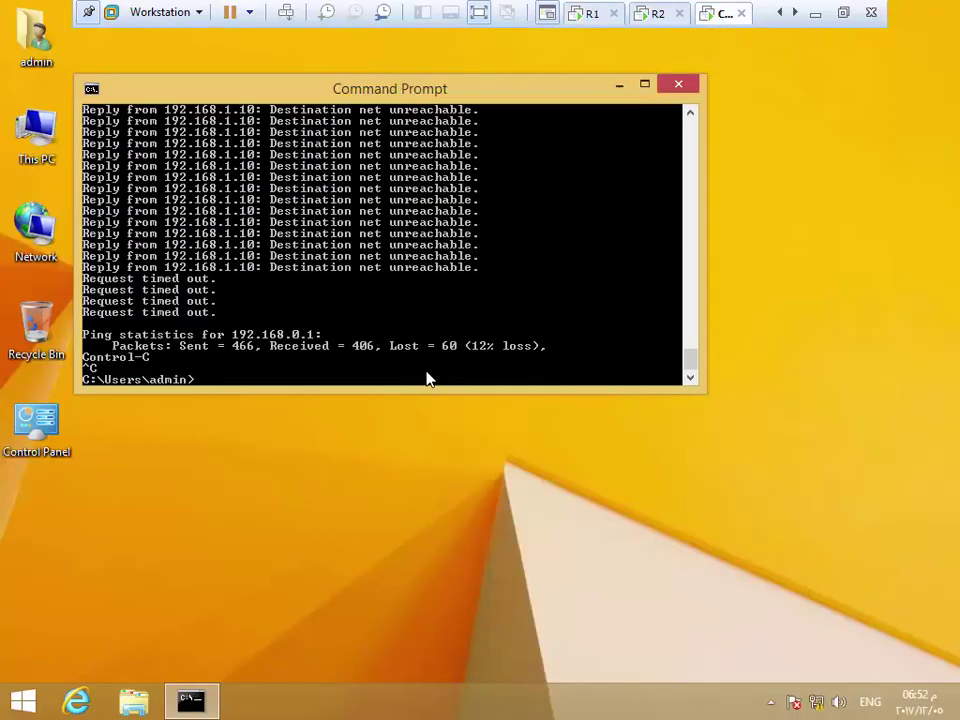
pyautogui.press('Up')
pyautogui.press('Return')
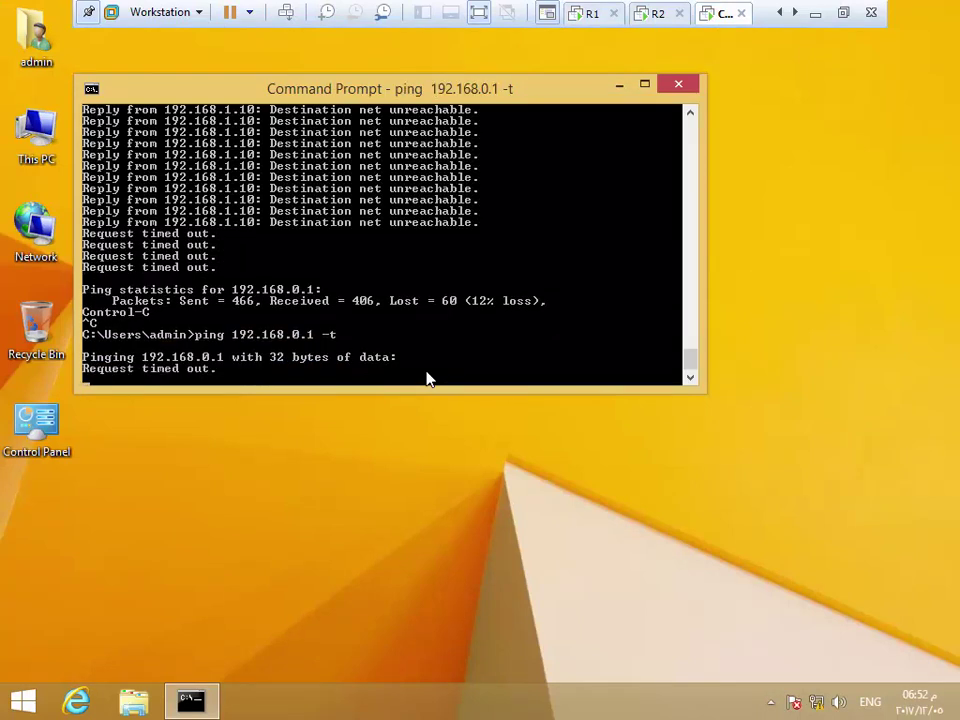
# Refresh R2 to show Aqaba to Amman reconnected and R1's client list with wider User Name column
pyautogui.click(655, 20)
pyautogui.rightClick(538, 341)
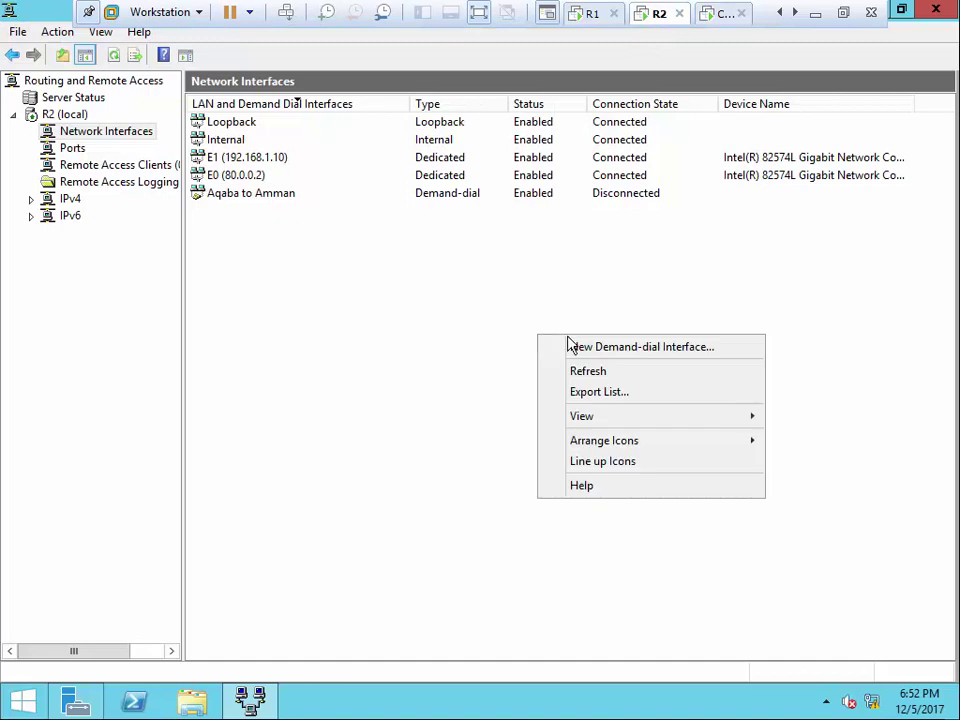
pyautogui.click(591, 375)
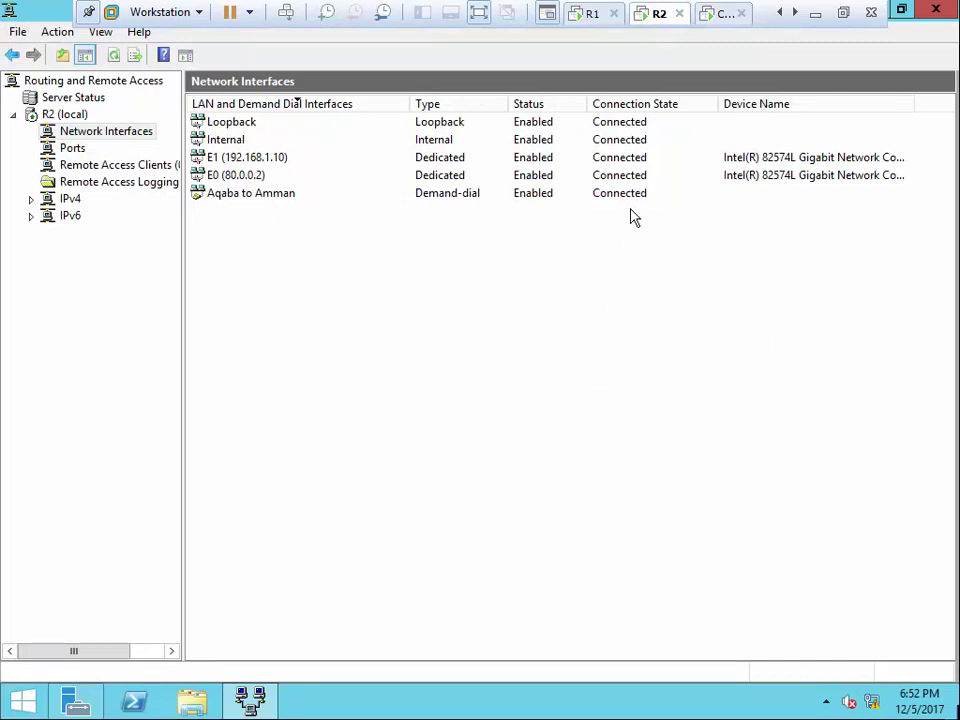
pyautogui.click(598, 22)
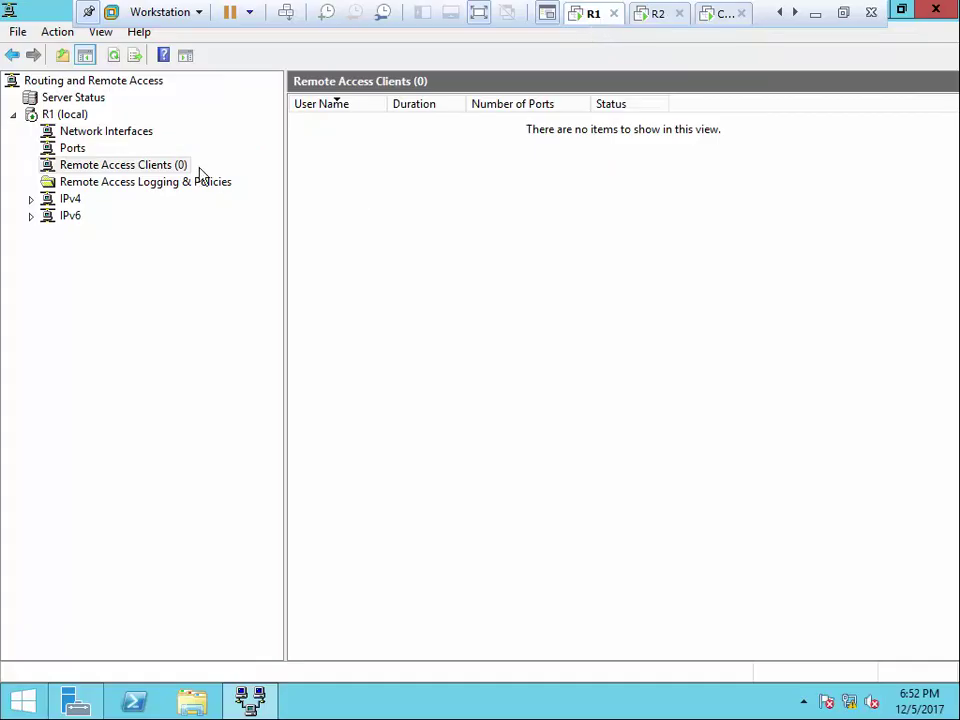
pyautogui.rightClick(362, 272)
pyautogui.click(406, 284)
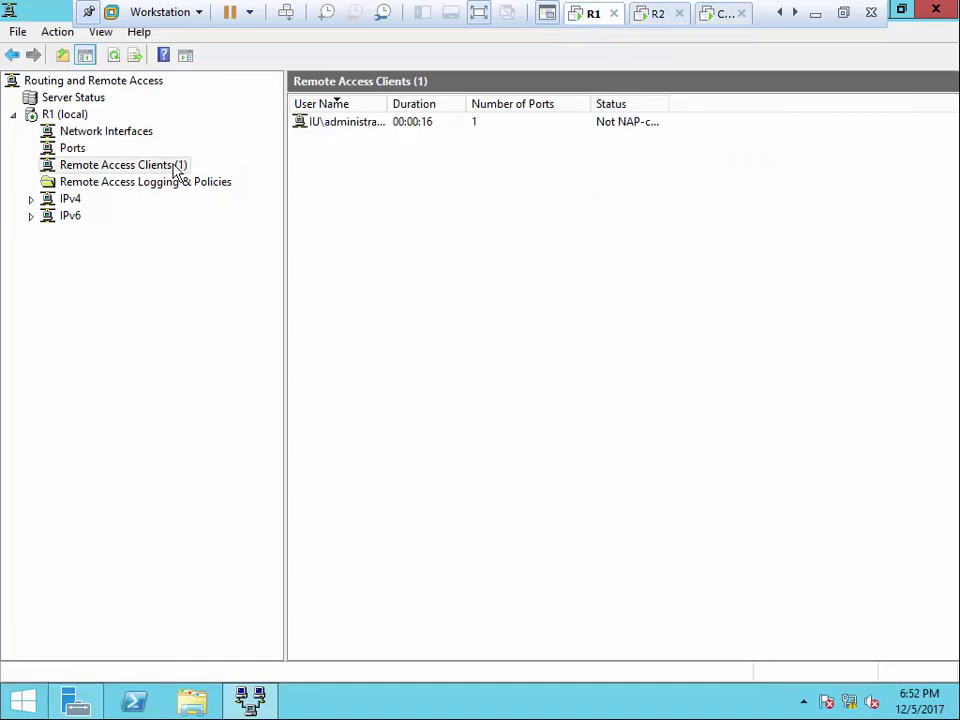
pyautogui.moveTo(387, 104); pyautogui.dragTo(508, 104)
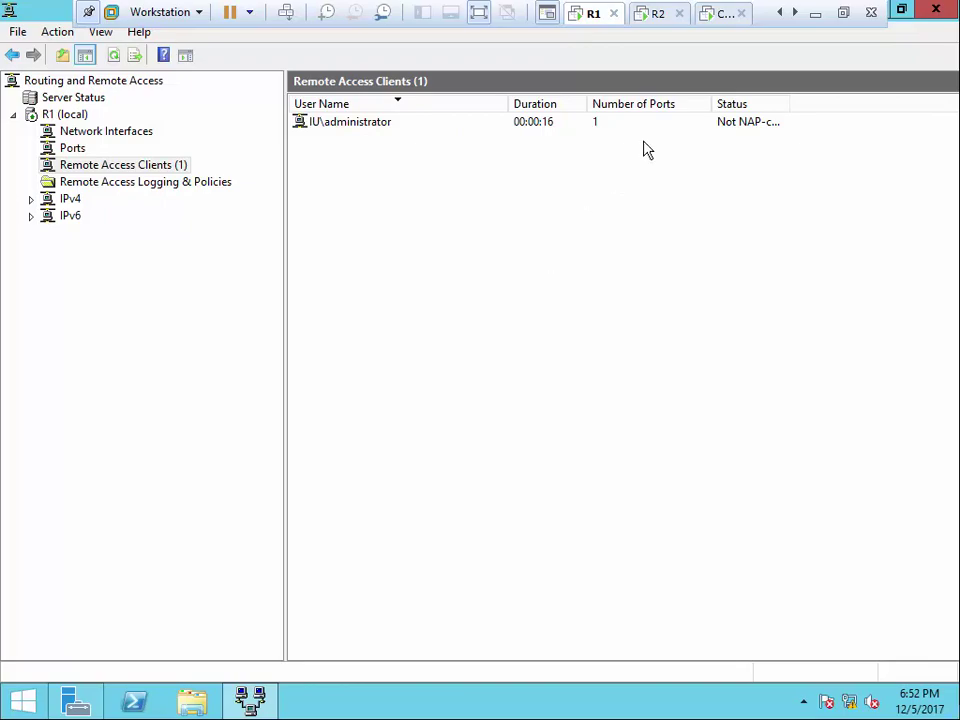
pyautogui.click(657, 14)
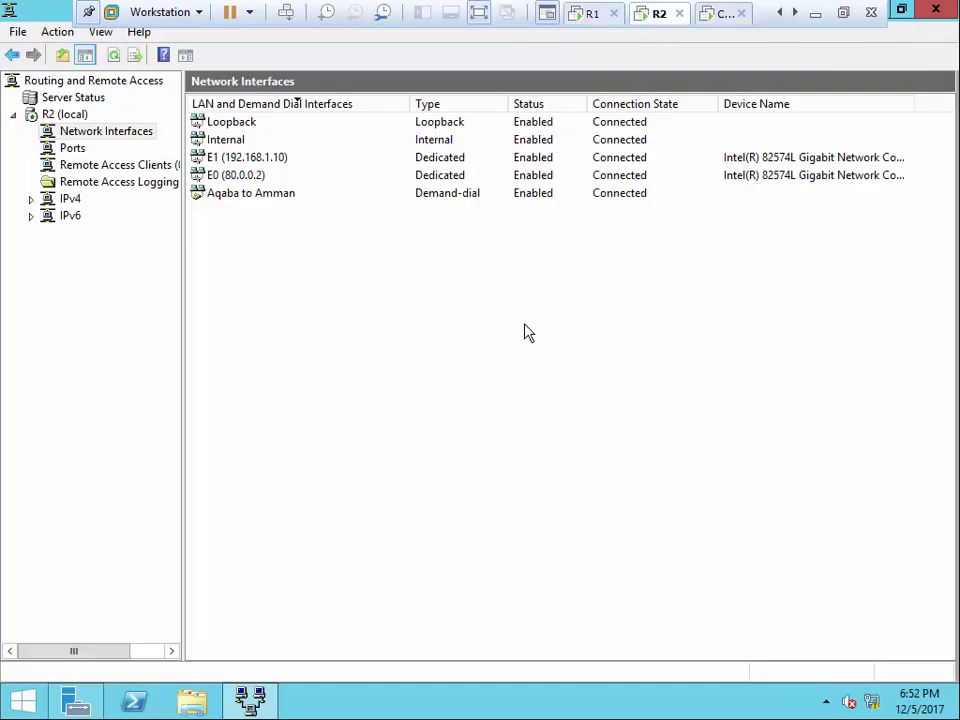
# Run ping 192.168.0.1 from a Command Prompt on R2 and exit full-screen view
pyautogui.rightClick(22, 700)
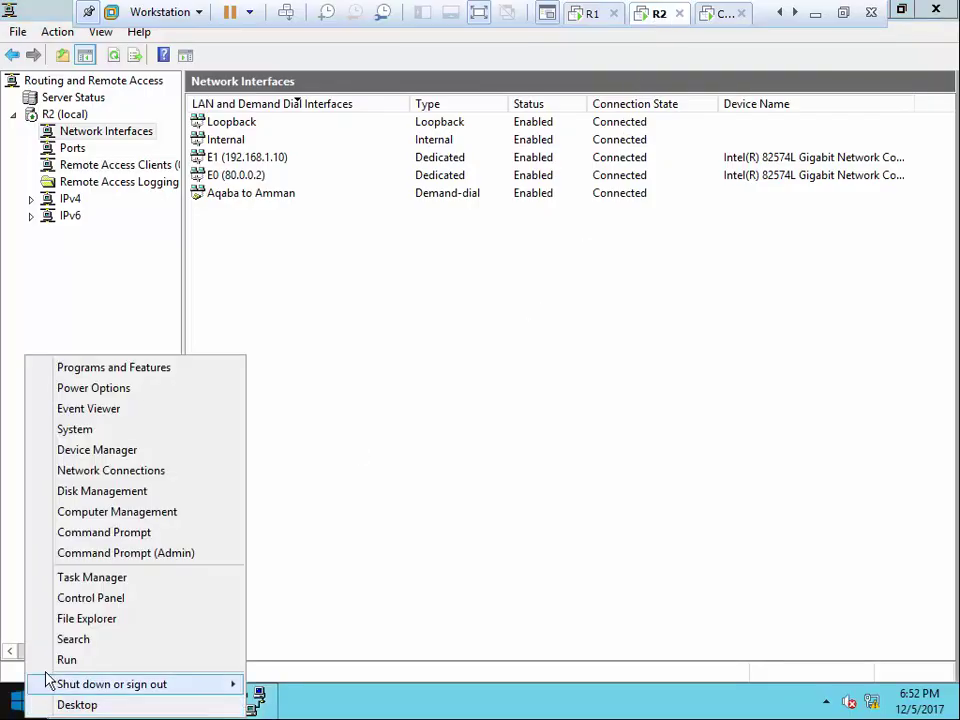
pyautogui.click(131, 538)
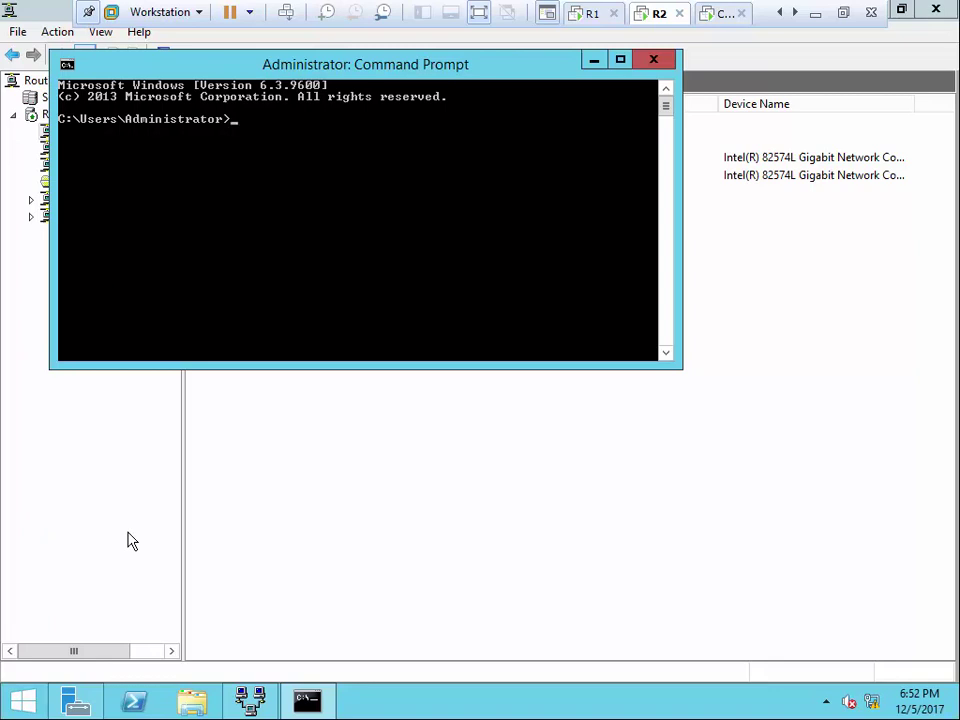
pyautogui.write('192.168.0.1')
pyautogui.press('Left')
pyautogui.press('Left')
pyautogui.press('Left')
pyautogui.press('Left')
pyautogui.press('Left')
pyautogui.press('Left')
pyautogui.press('Left')
pyautogui.press('Left')
pyautogui.press('Left')
pyautogui.press('Left')
pyautogui.press('Left')
pyautogui.press('Left')
pyautogui.write('ping')
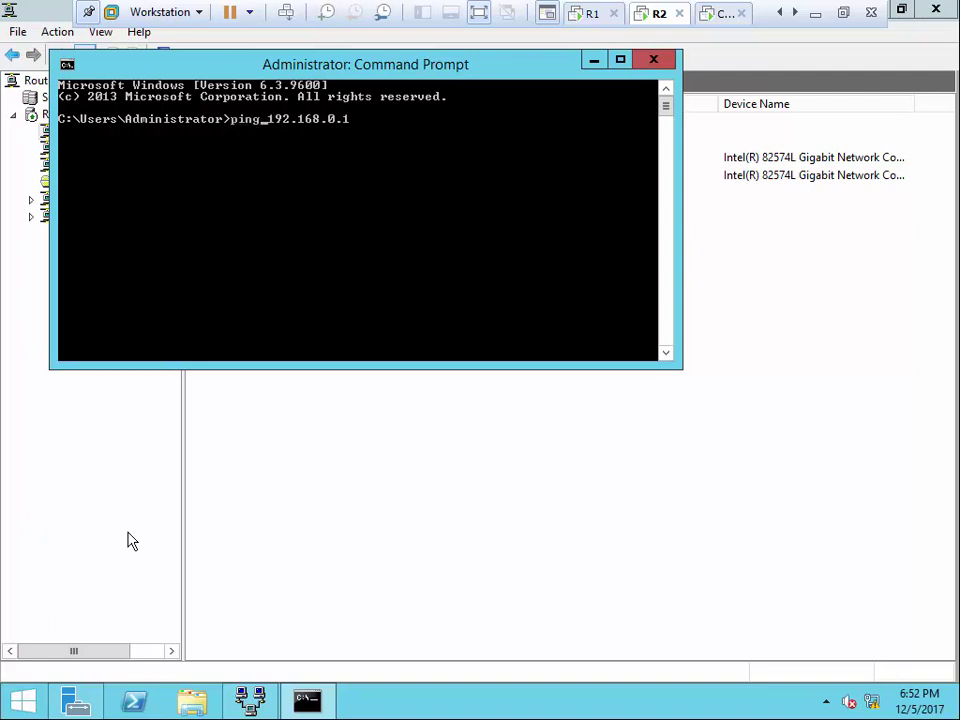
pyautogui.press('Return')
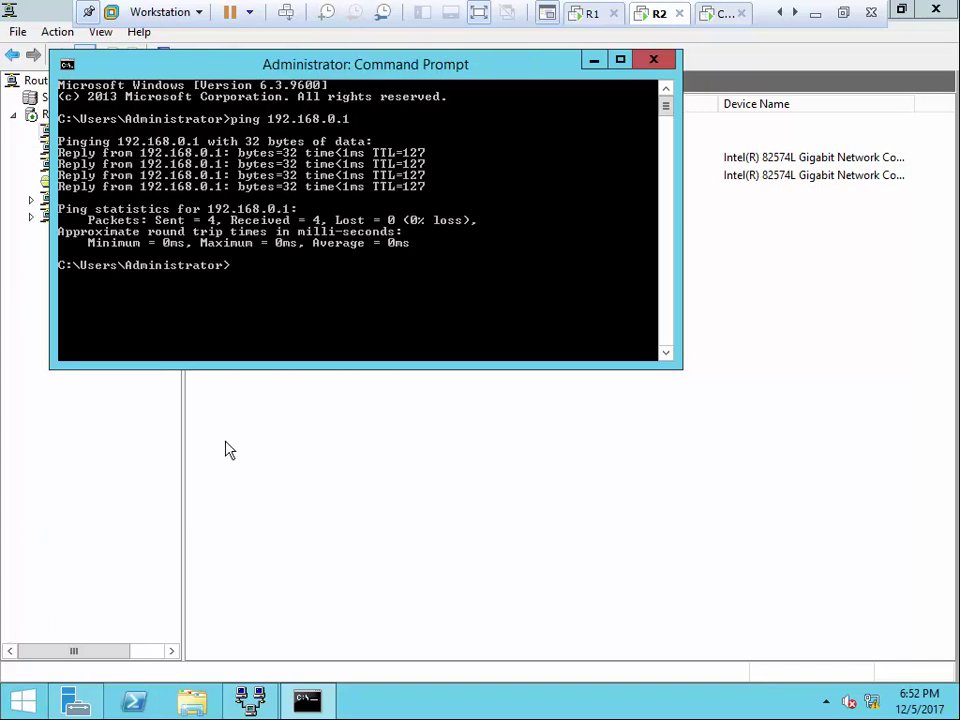
pyautogui.click(479, 13)
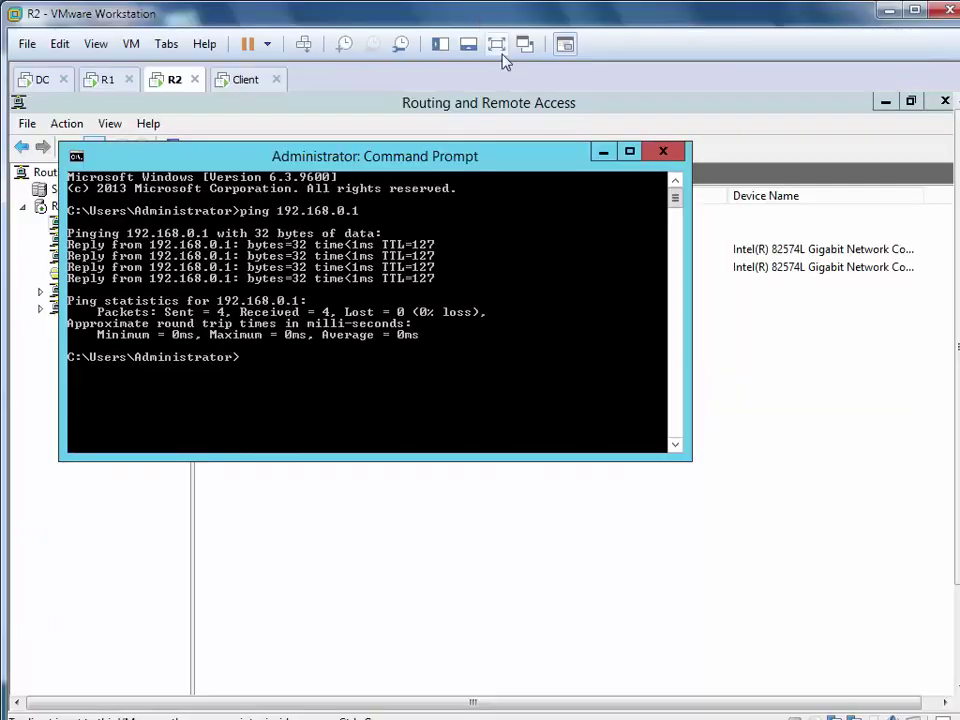
# Stop the client's continuous ping to 192.168.0.1 with Ctrl+C
pyautogui.click(661, 156)
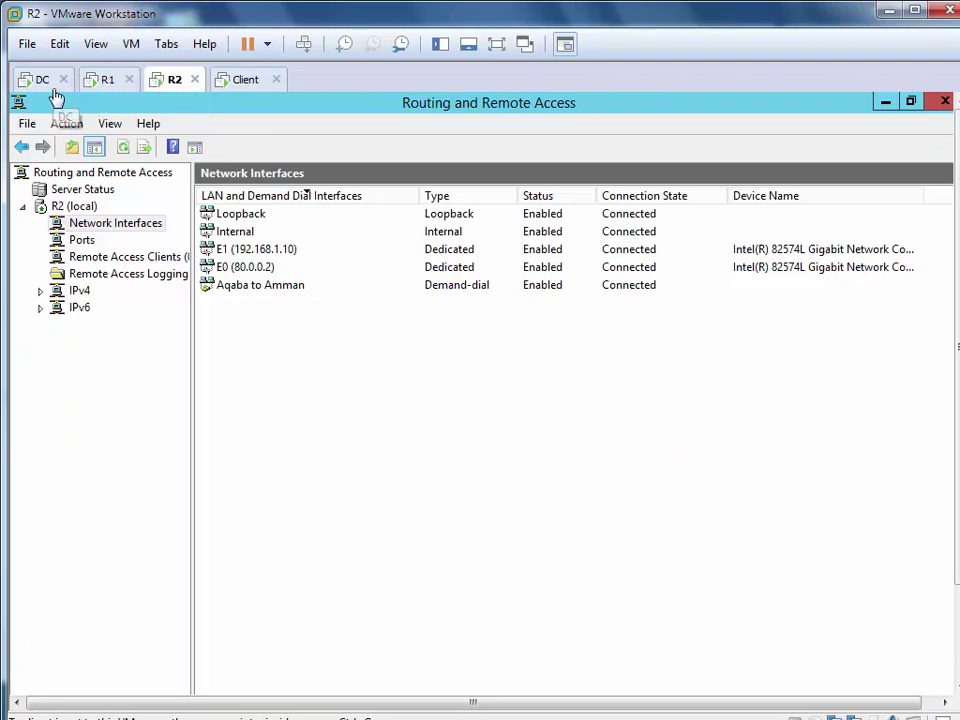
pyautogui.click(236, 85)
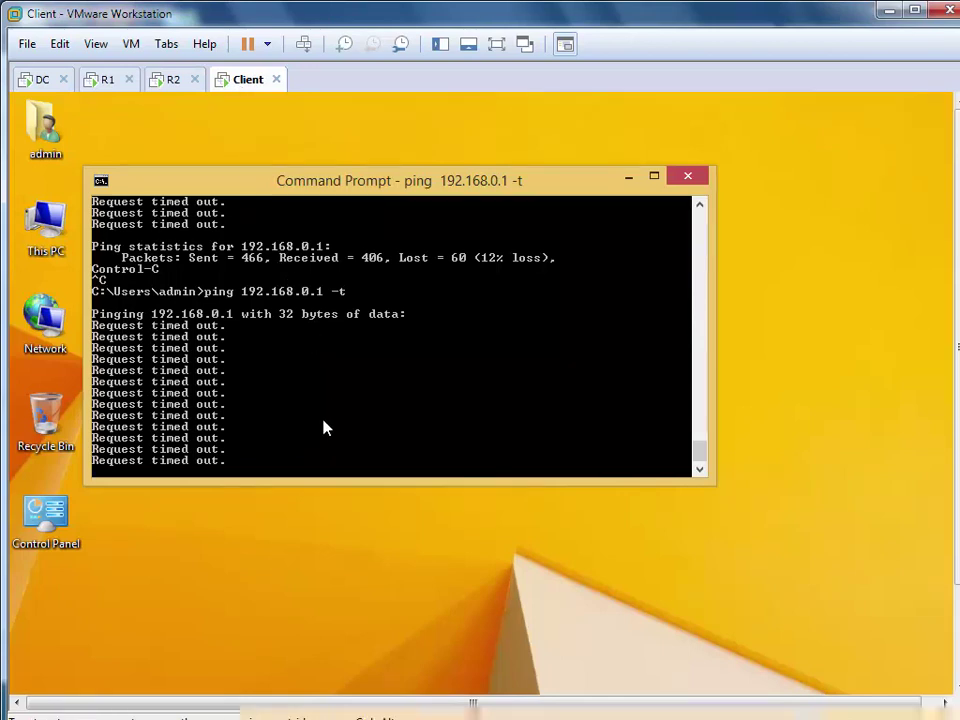
pyautogui.hotkey('ctrl', 'c')
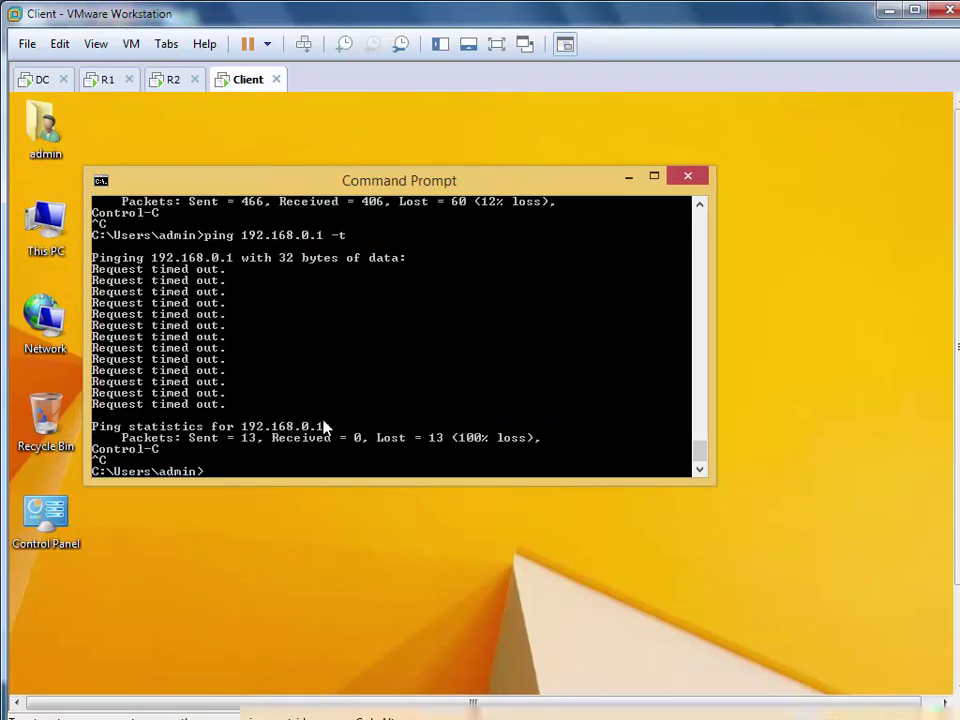
# Refresh R2's network interfaces list several times to recheck connection status
pyautogui.click(175, 80)
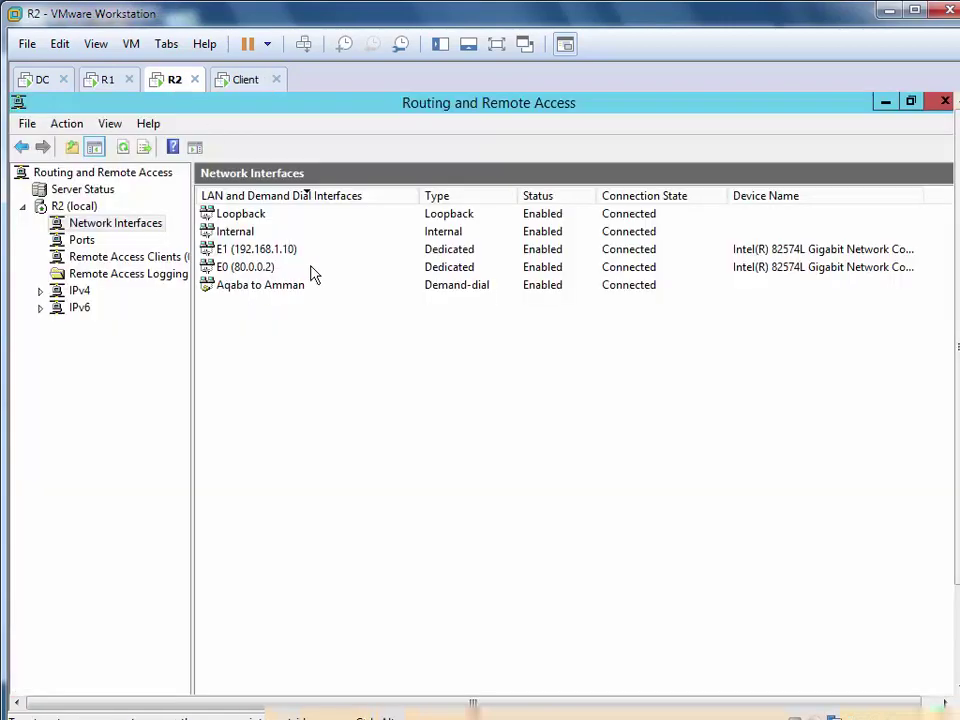
pyautogui.rightClick(391, 429)
pyautogui.click(467, 456)
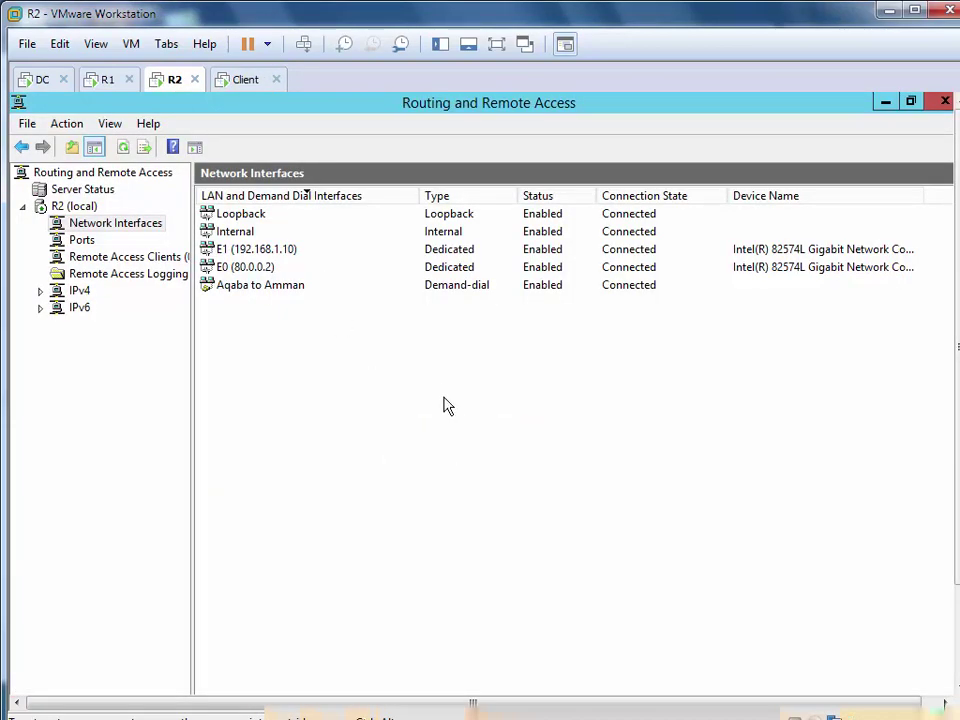
pyautogui.rightClick(443, 389)
pyautogui.click(491, 425)
pyautogui.rightClick(345, 416)
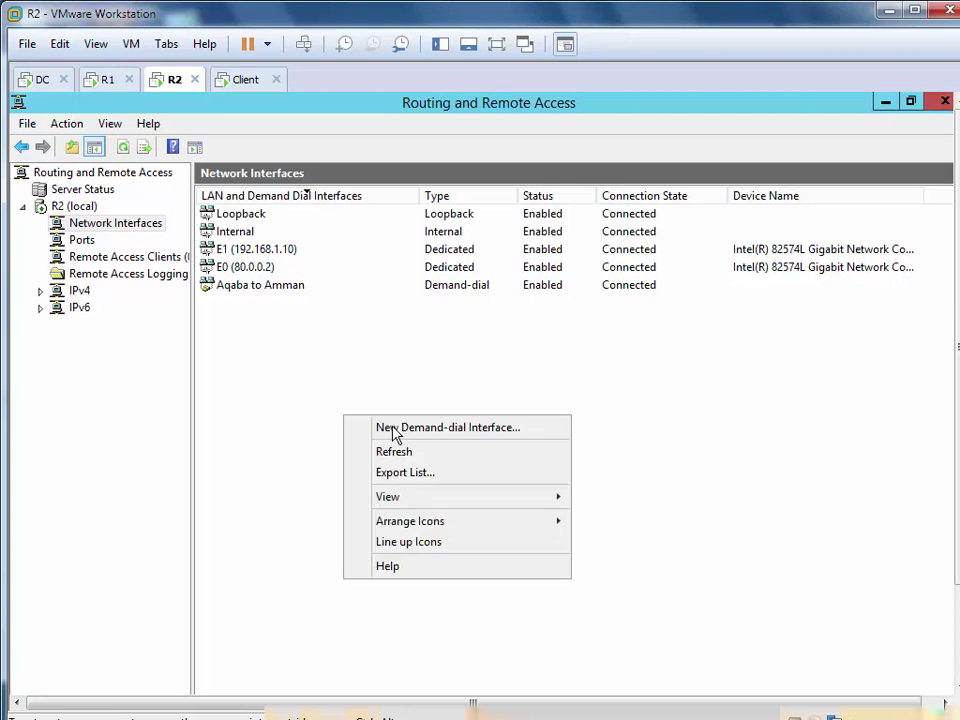
pyautogui.click(411, 455)
# Refresh R1's remote access clients list, then R2's network interfaces list again
pyautogui.click(103, 80)
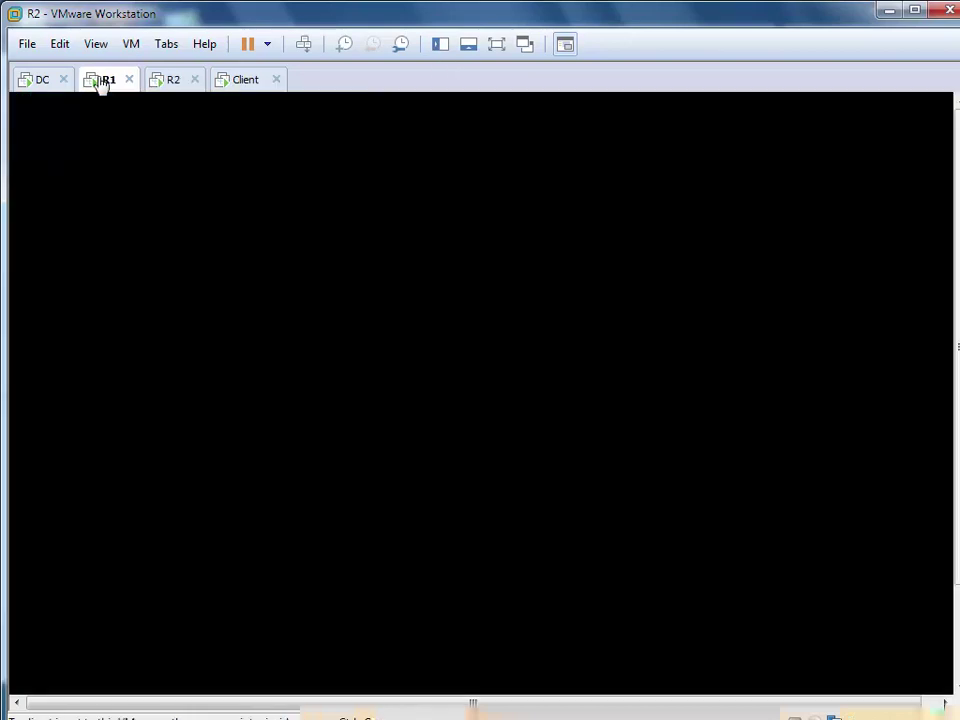
pyautogui.rightClick(422, 309)
pyautogui.click(474, 316)
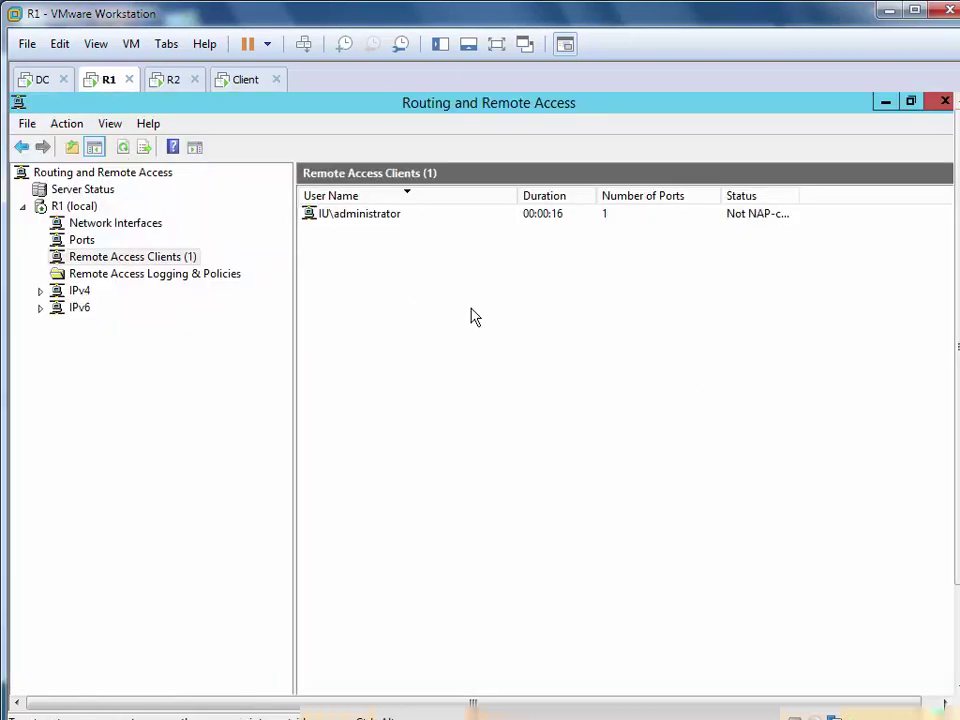
pyautogui.click(170, 82)
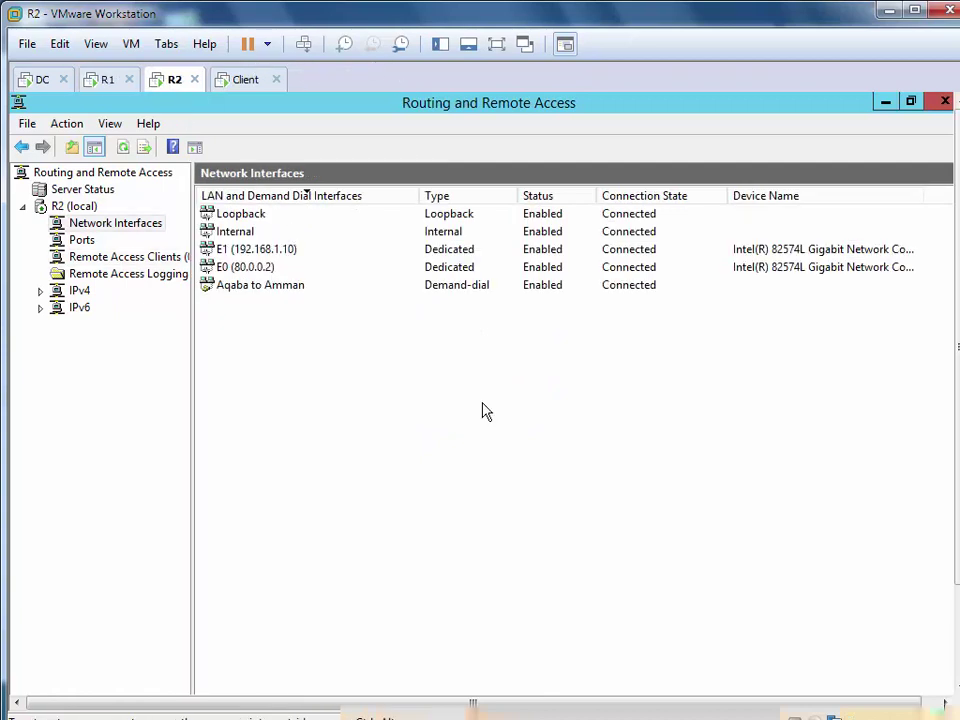
pyautogui.rightClick(500, 416)
pyautogui.click(505, 452)
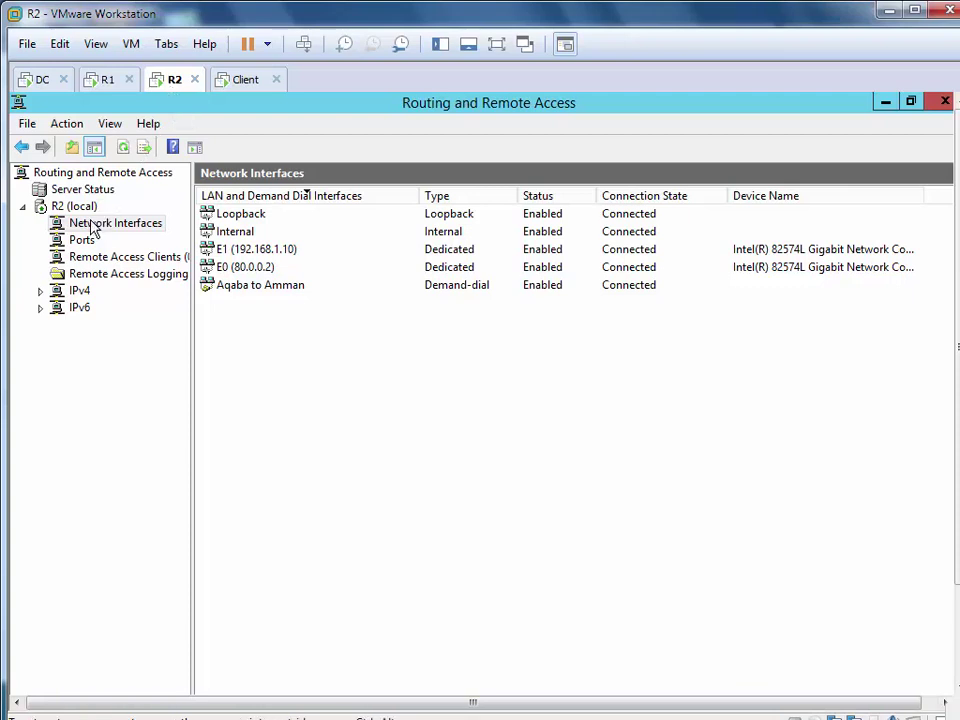
# Expand R2's IPv4, select General, and start a New Routing Protocol
pyautogui.click(40, 291)
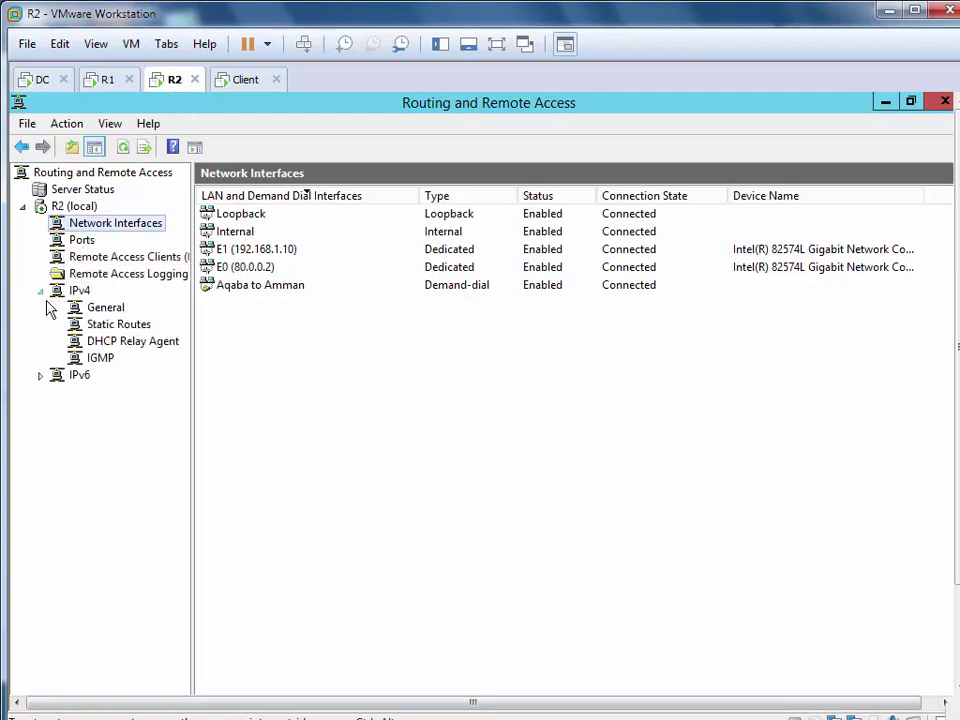
pyautogui.click(100, 309)
pyautogui.rightClick(103, 314)
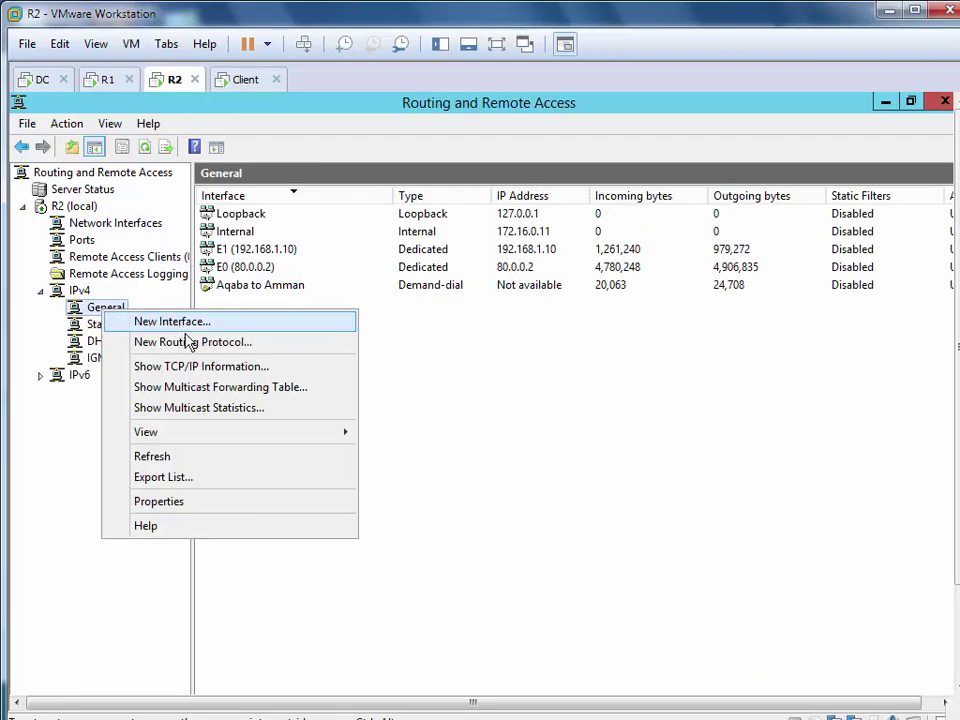
pyautogui.click(190, 343)
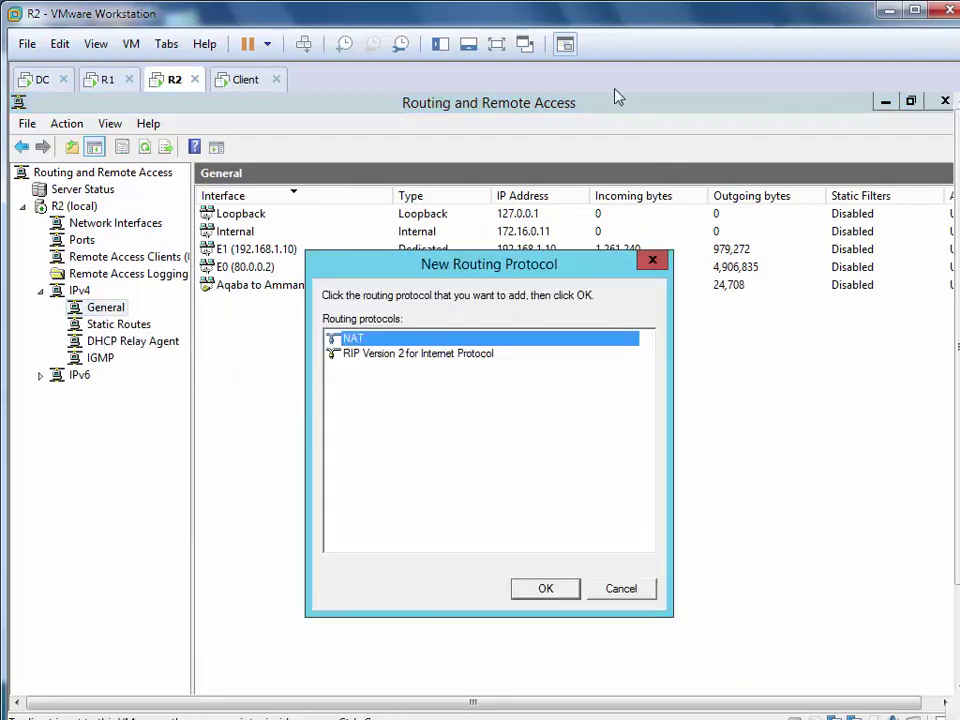
# Recall the client's ping command, cancel the routing protocol dialog, and show Network Interfaces
pyautogui.click(250, 85)
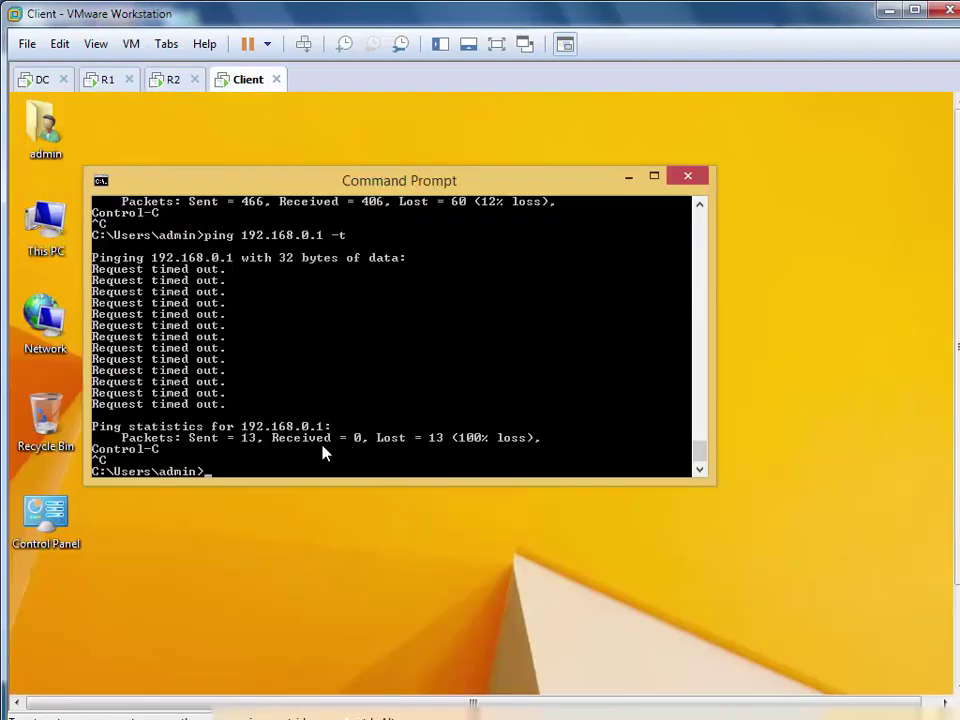
pyautogui.press('Up')
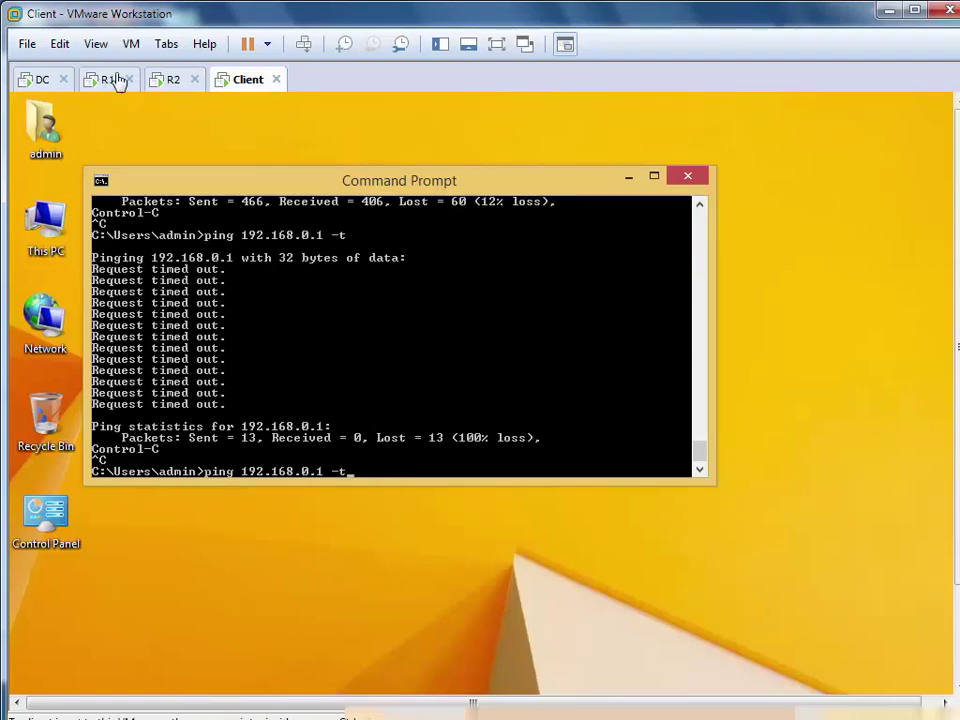
pyautogui.click(166, 82)
pyautogui.click(652, 260)
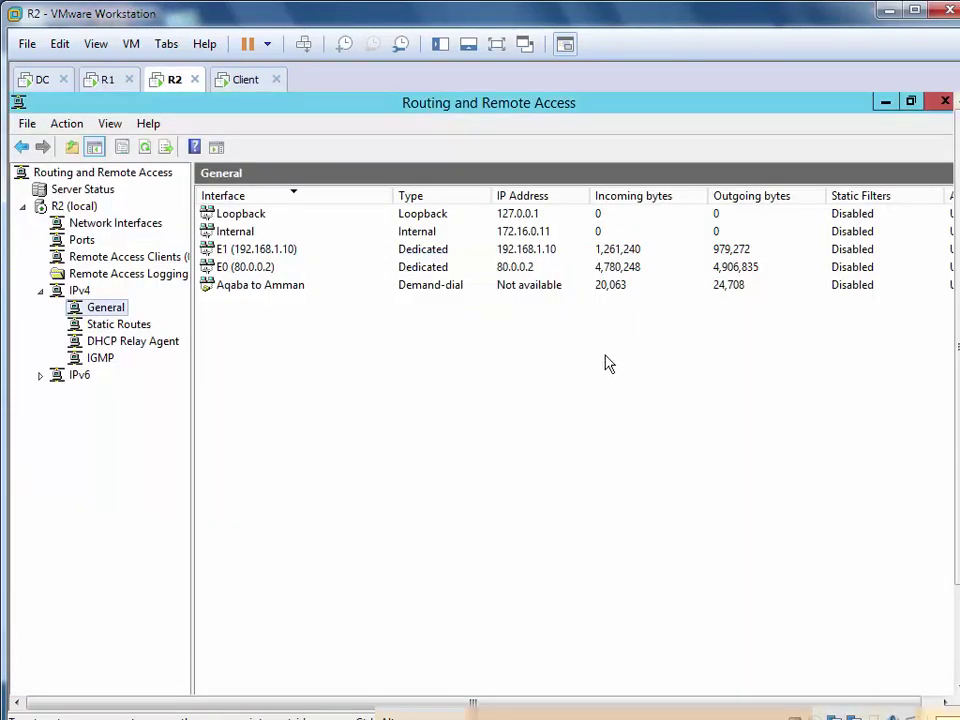
pyautogui.click(116, 223)
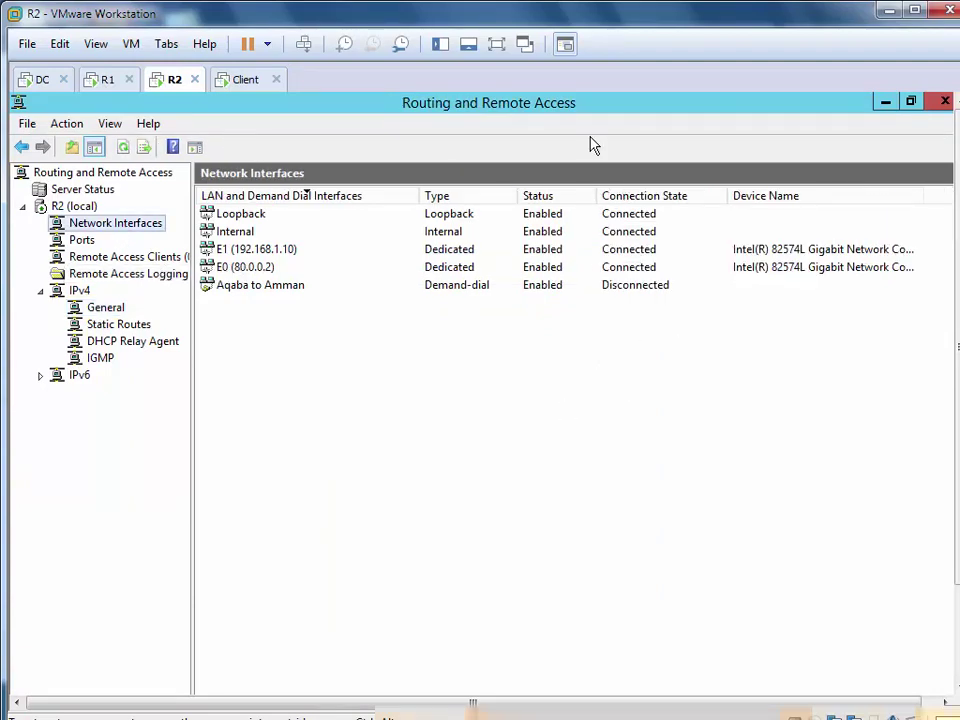
# Rerun the client's ping to 192.168.0.1, refresh R2 to see Aqaba to Amman Connected, then go full screen
pyautogui.click(240, 80)
pyautogui.press('Return')
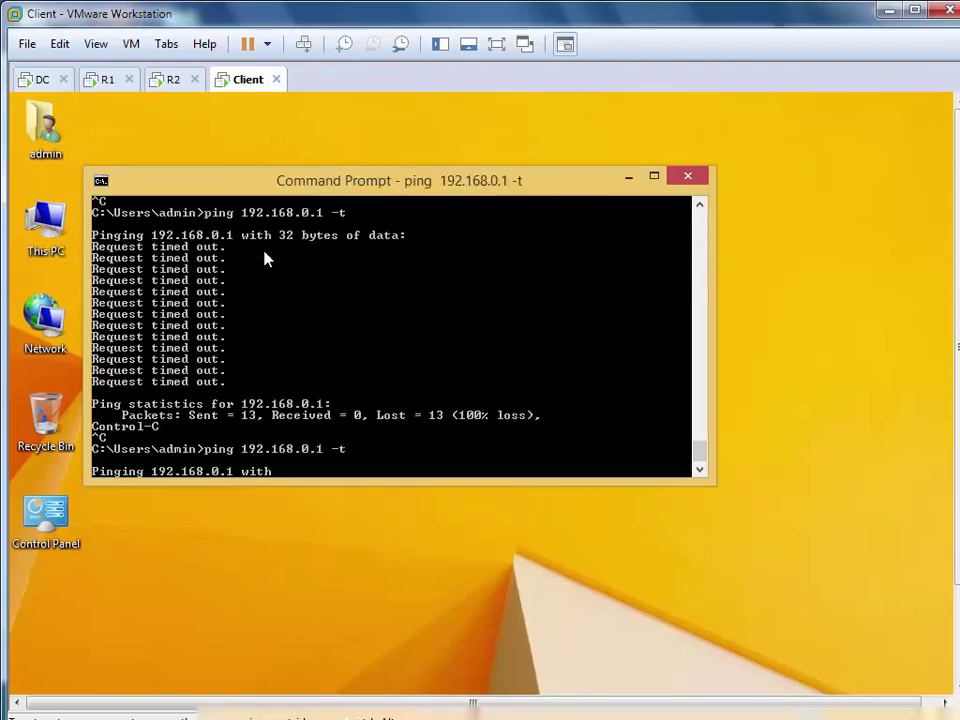
pyautogui.click(168, 79)
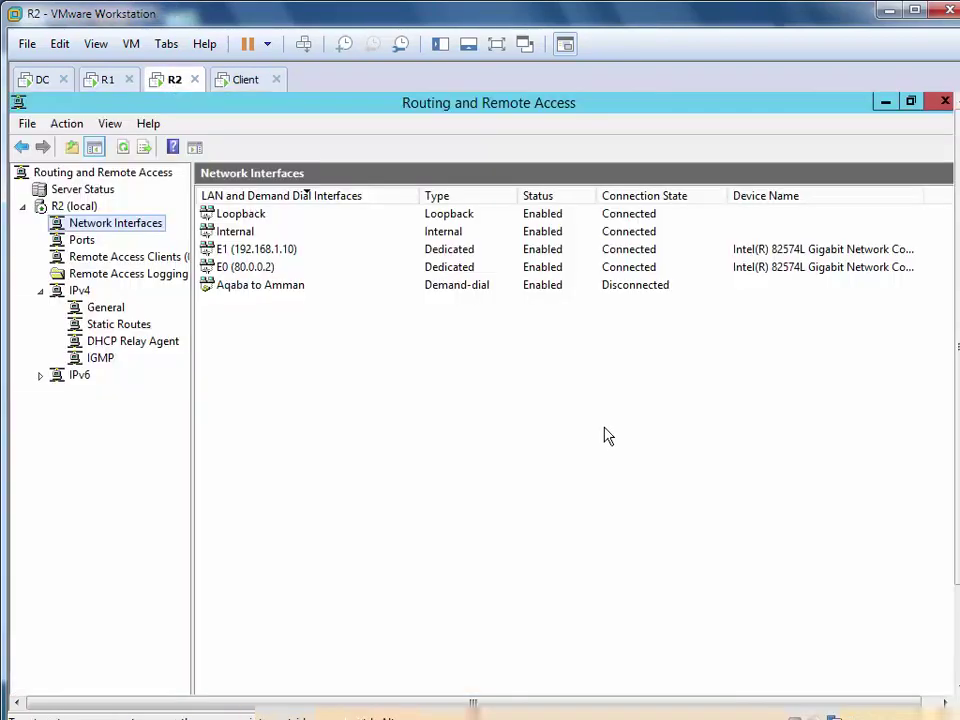
pyautogui.rightClick(606, 428)
pyautogui.click(664, 465)
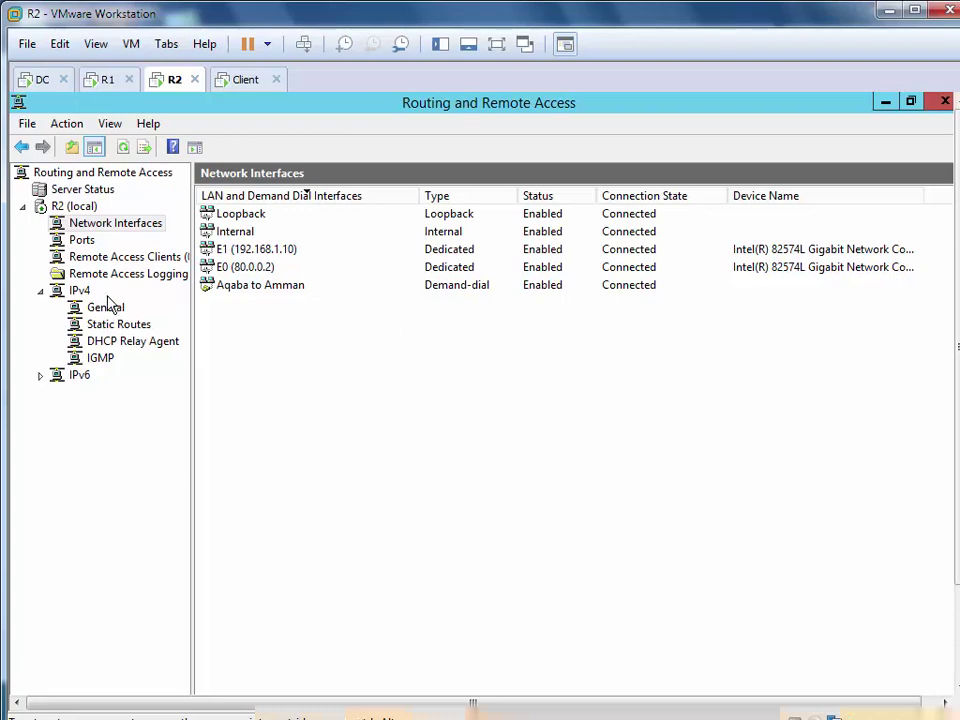
pyautogui.click(496, 44)
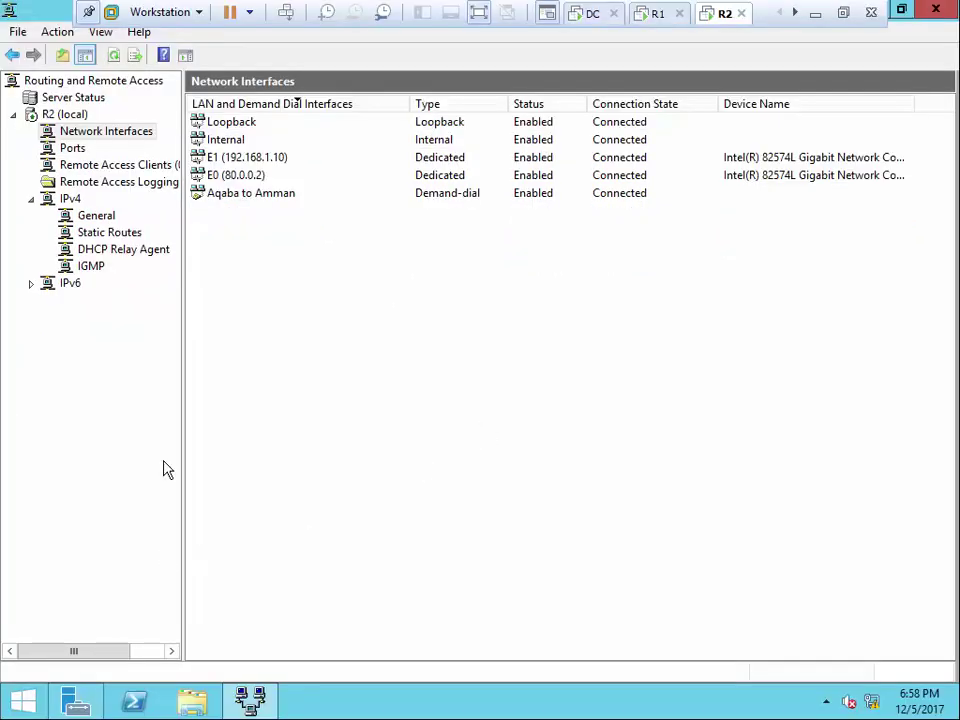
# Add NAT as a new routing protocol under R2's IPv4 General
pyautogui.rightClick(104, 216)
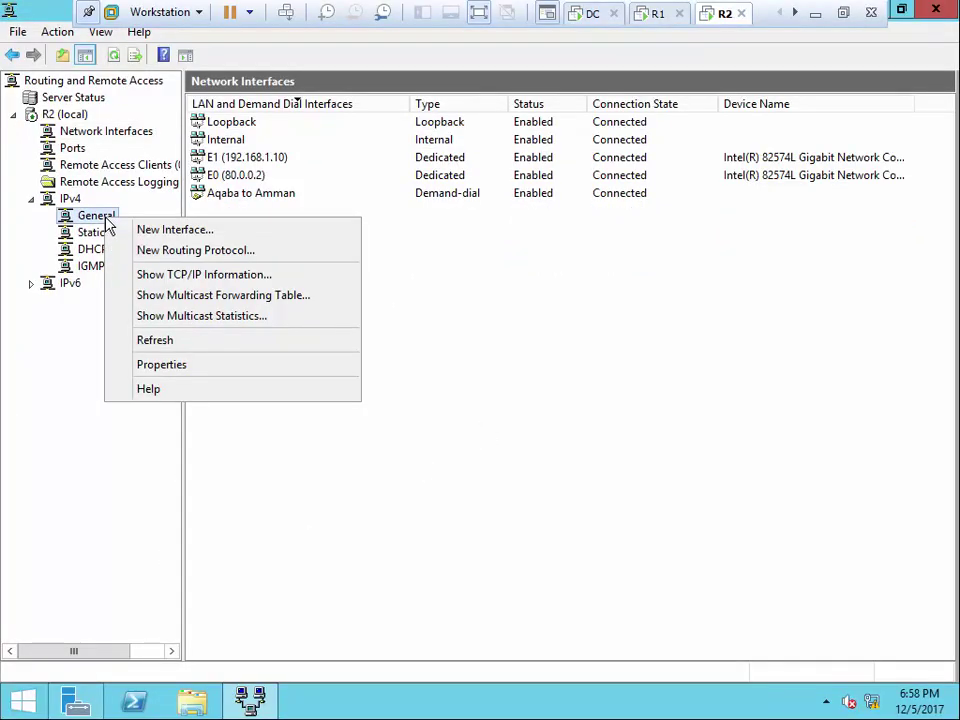
pyautogui.click(185, 251)
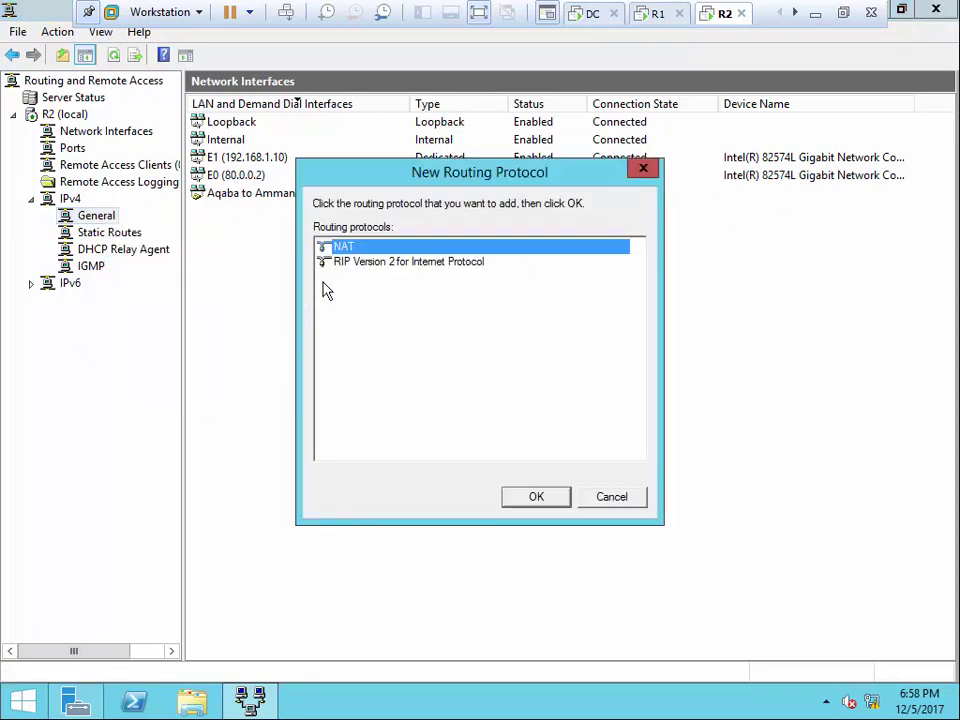
pyautogui.click(558, 503)
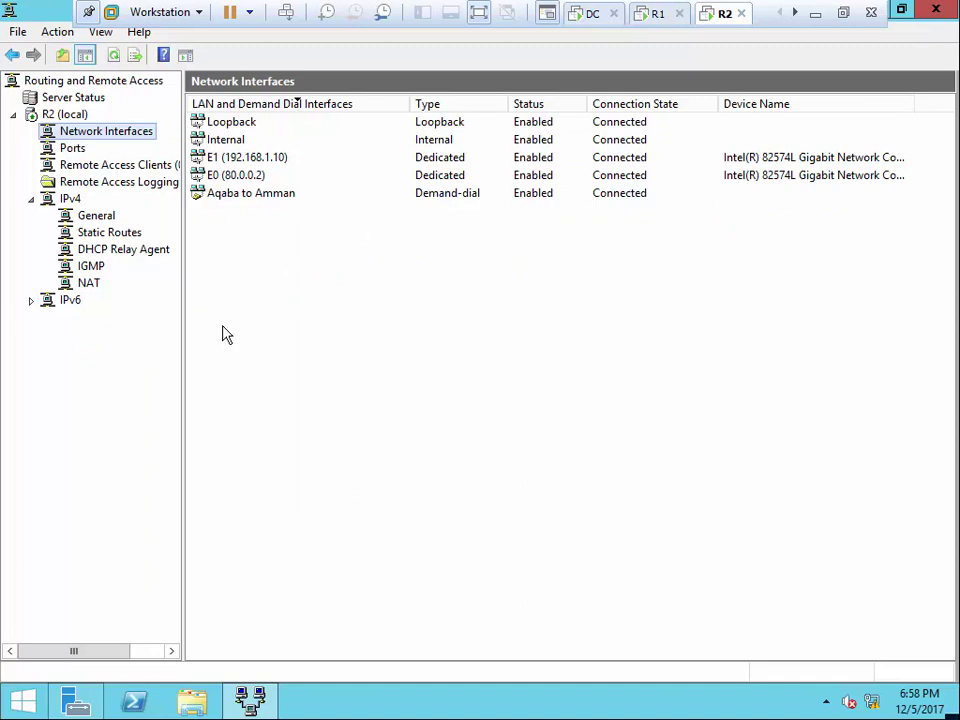
pyautogui.click(88, 283)
# Add Aqaba to Amman as a NAT-enabled public interface
pyautogui.rightClick(88, 285)
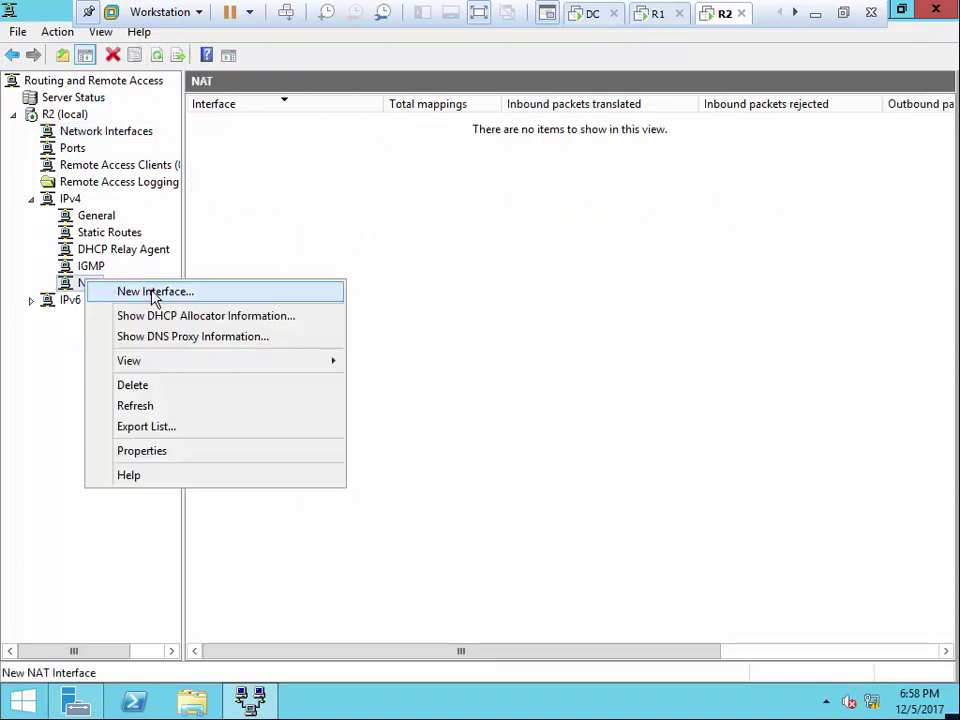
pyautogui.click(130, 292)
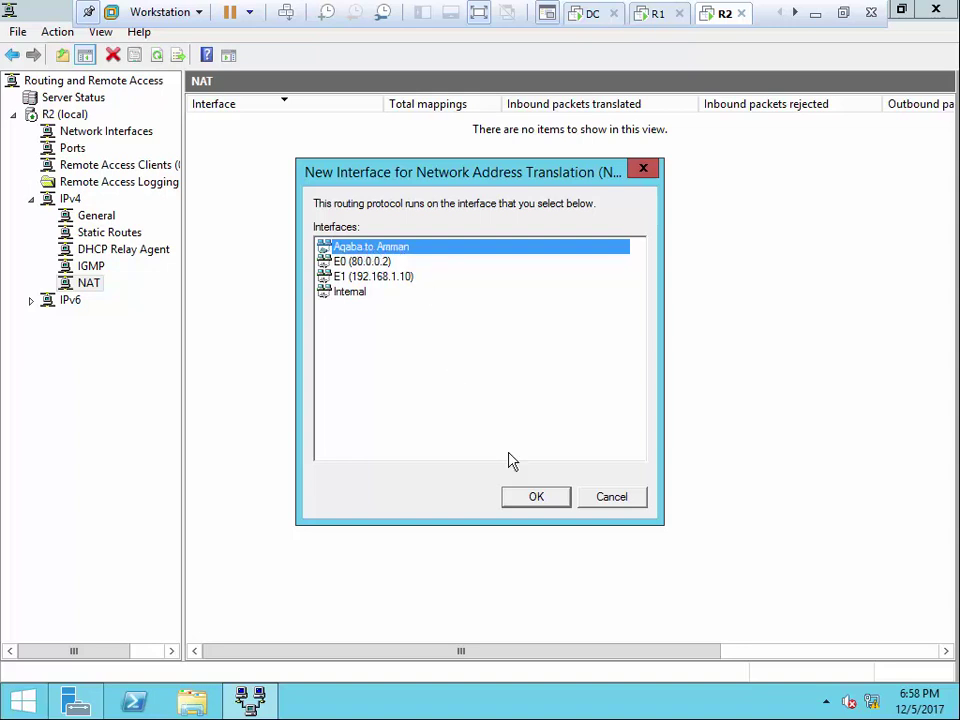
pyautogui.click(530, 502)
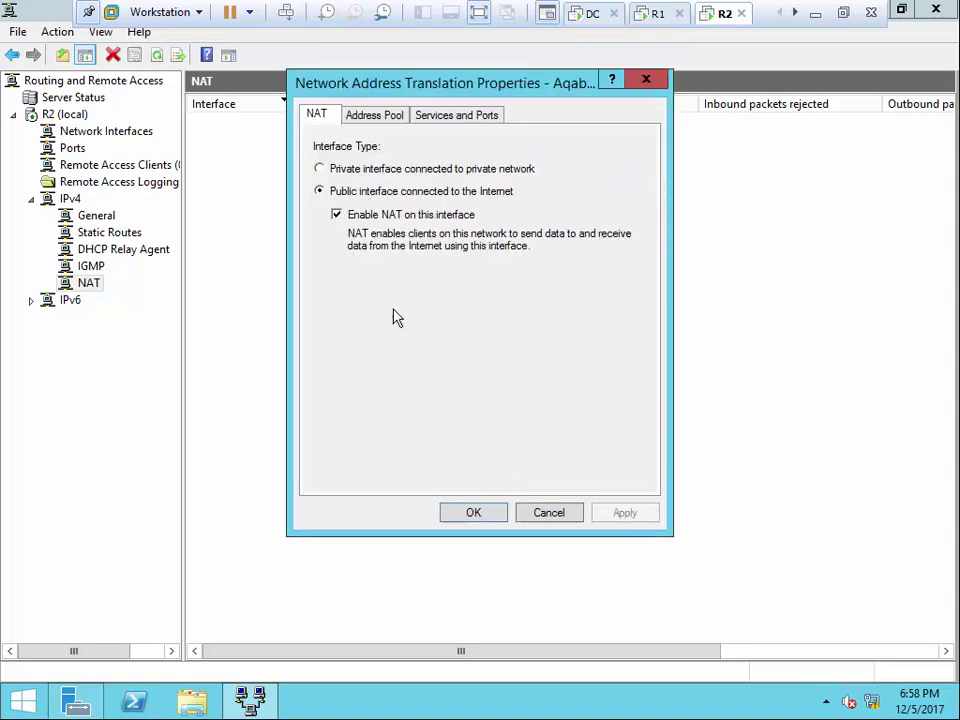
pyautogui.click(474, 517)
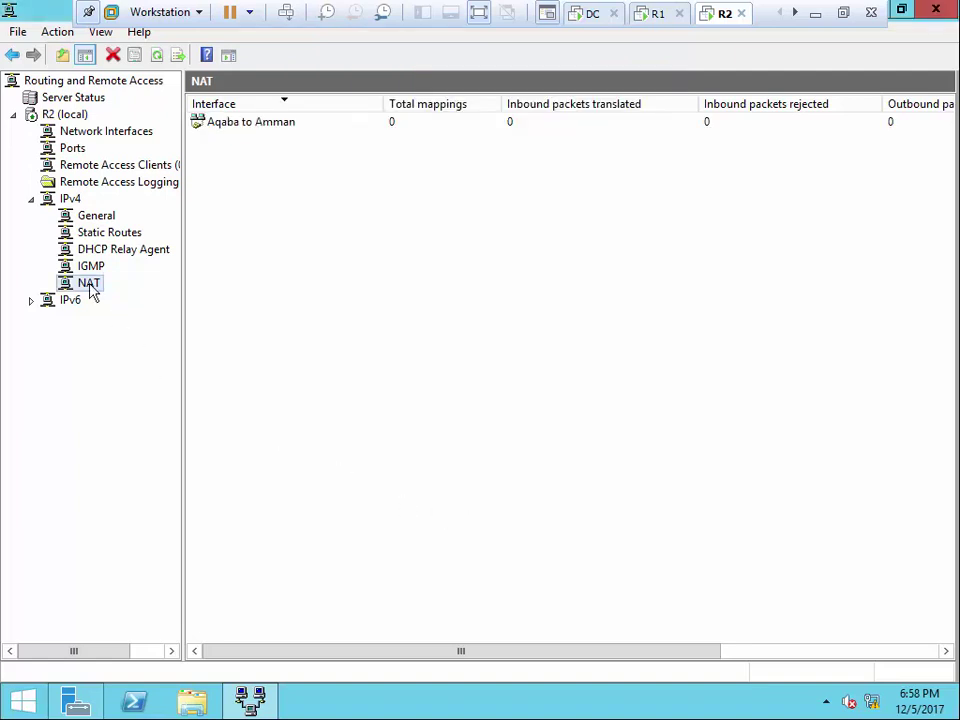
# Add E1 (192.168.1.10) as a second NAT interface
pyautogui.rightClick(89, 283)
pyautogui.click(150, 297)
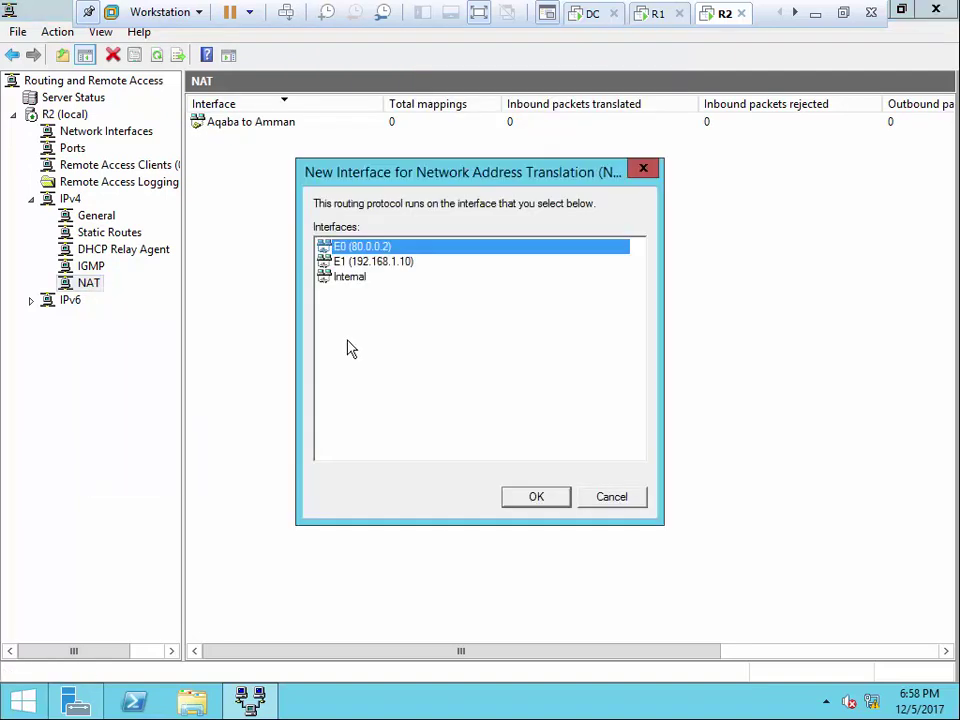
pyautogui.click(375, 262)
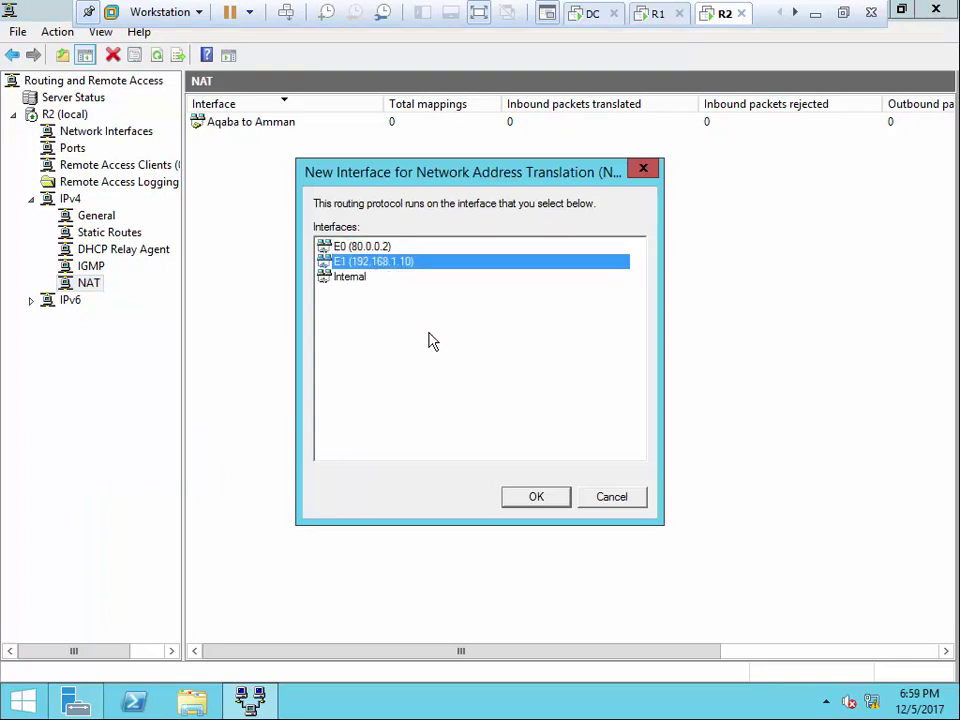
pyautogui.click(536, 497)
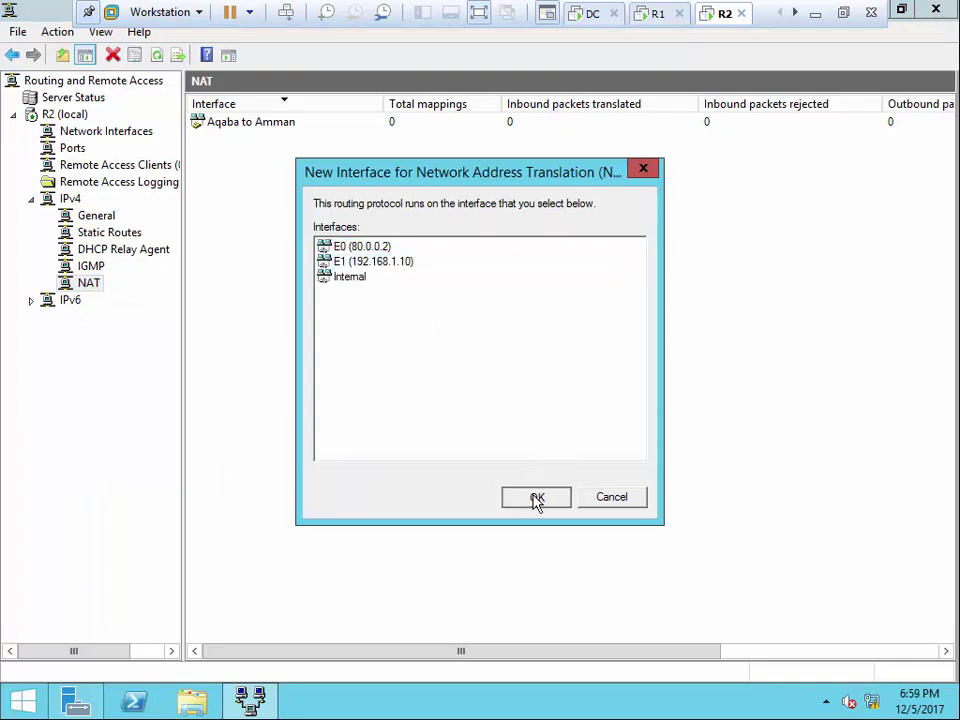
pyautogui.click(497, 510)
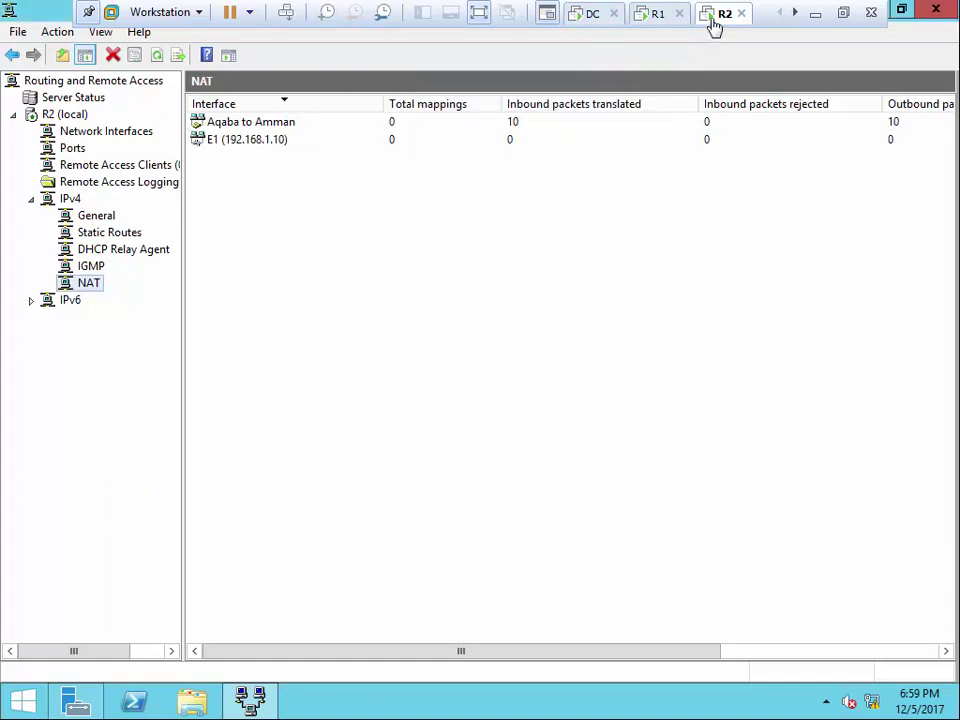
pyautogui.click(795, 12)
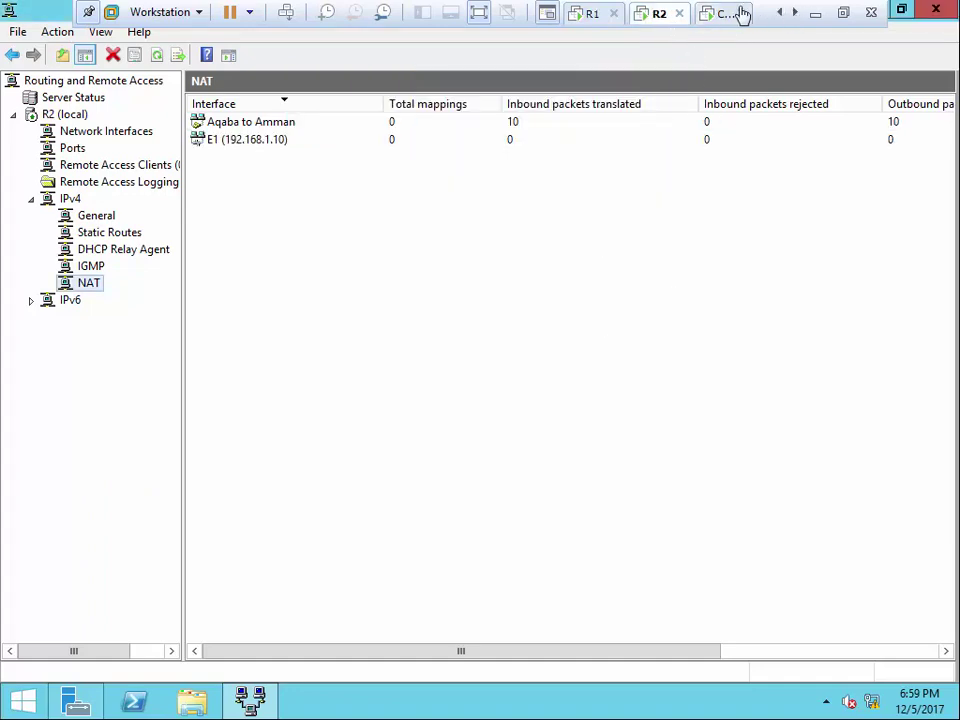
# Check the client's ping replies and R1's single connected administrator client, then exit full screen
pyautogui.click(739, 15)
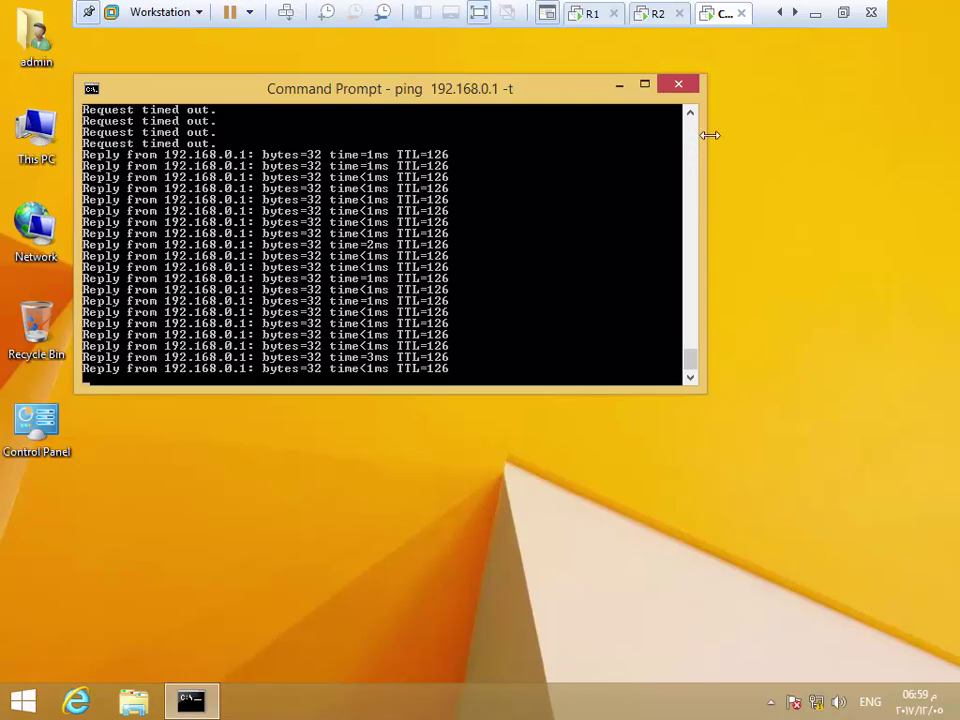
pyautogui.click(592, 14)
pyautogui.click(334, 121)
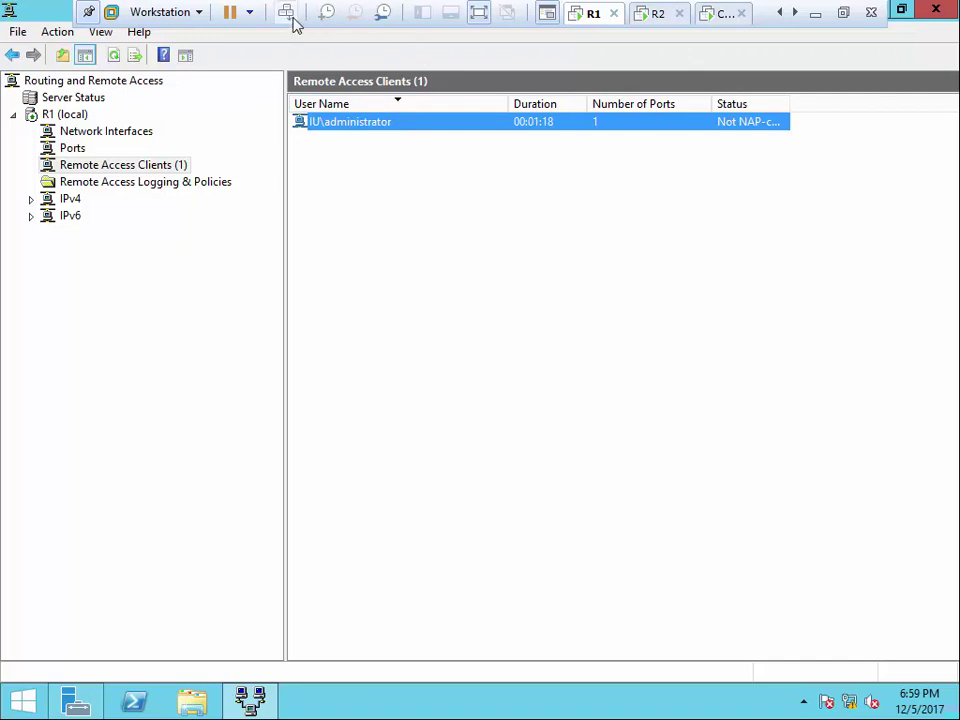
pyautogui.click(480, 17)
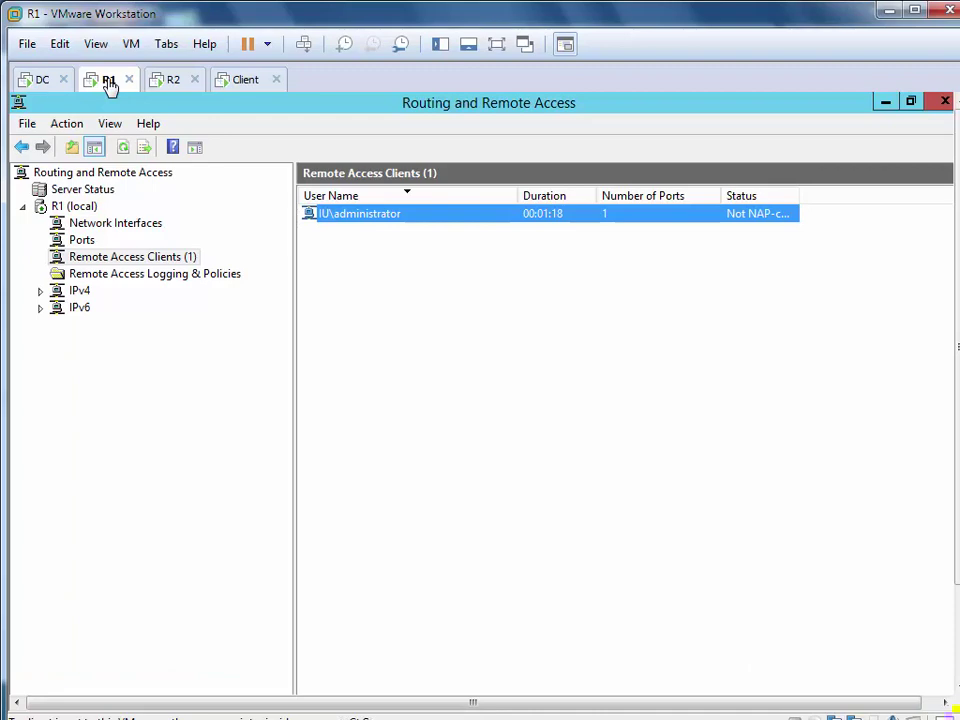
# Stop the client's ping and disconnect R2's Aqaba to Amman interface
pyautogui.click(240, 80)
pyautogui.hotkey('ctrl', 'c')
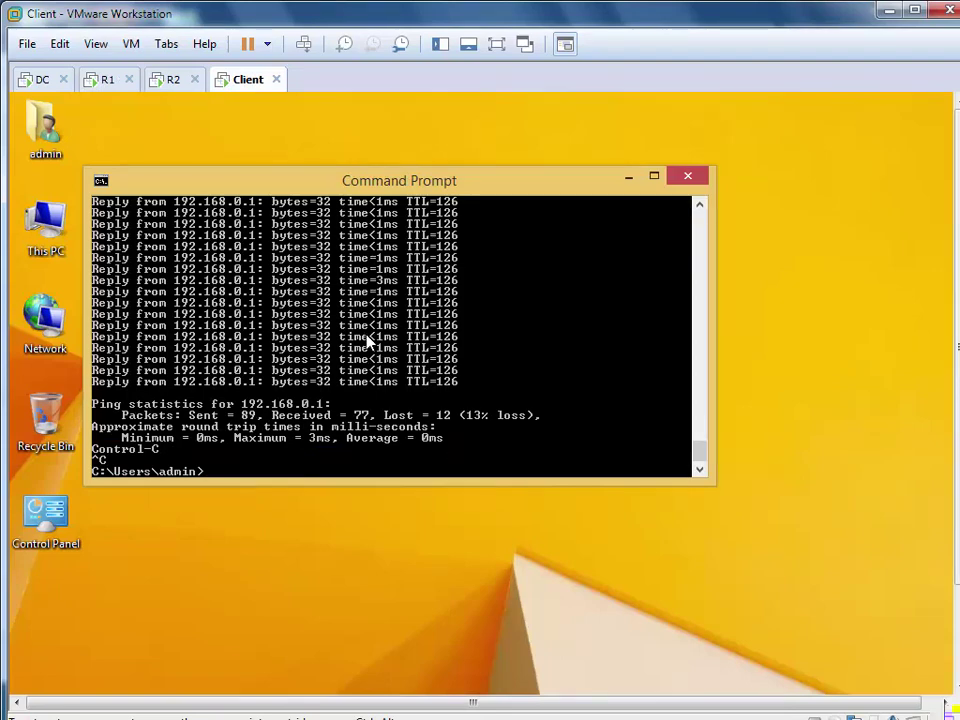
pyautogui.click(176, 80)
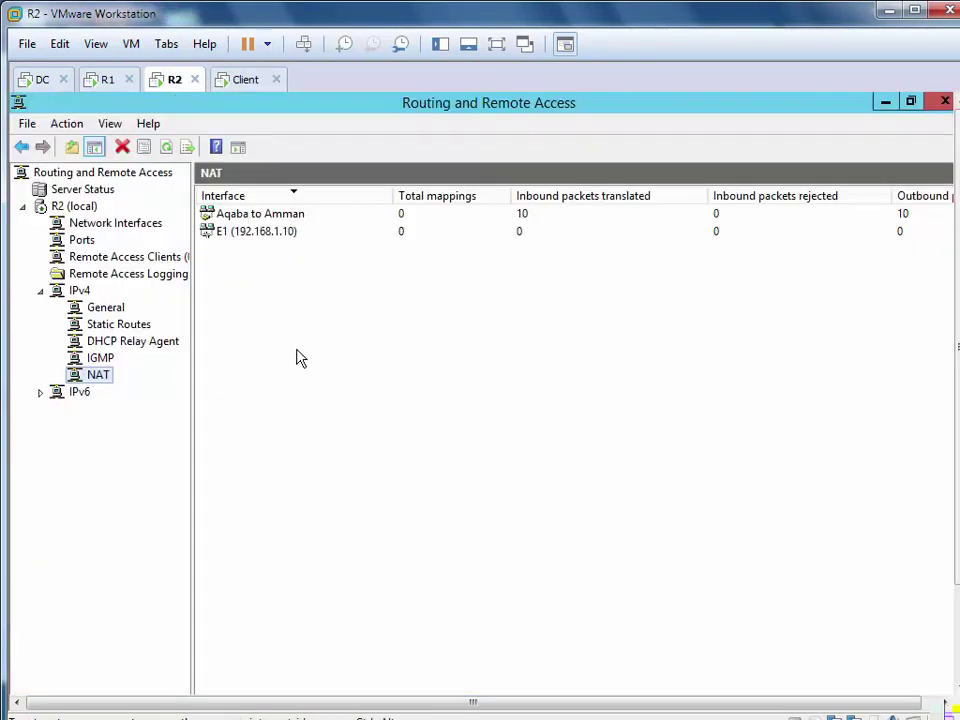
pyautogui.click(136, 258)
pyautogui.click(130, 224)
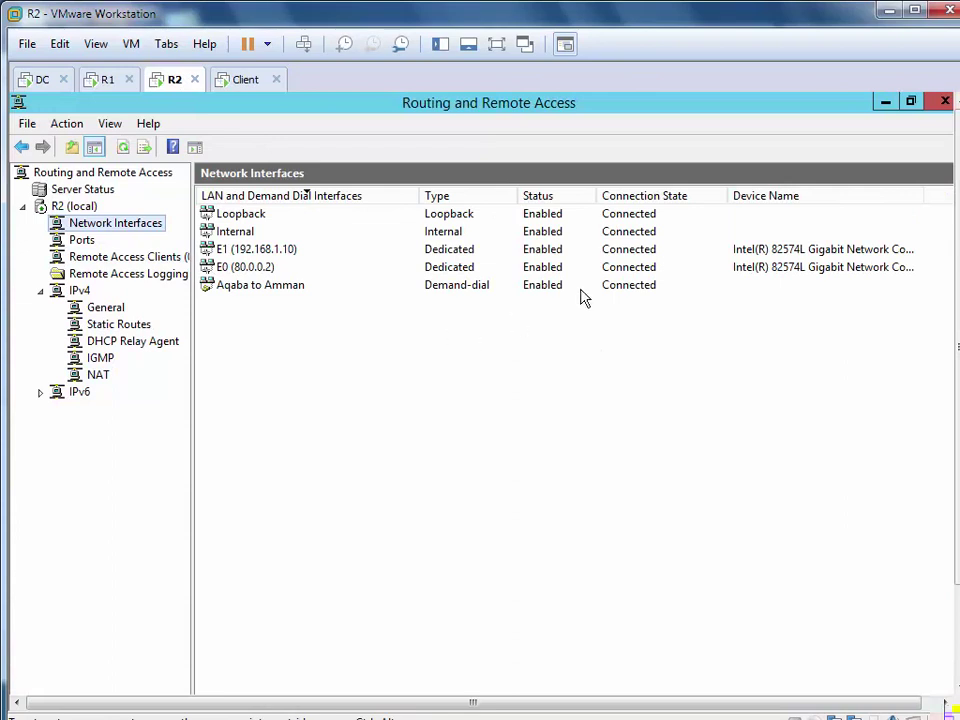
pyautogui.rightClick(581, 290)
pyautogui.click(648, 343)
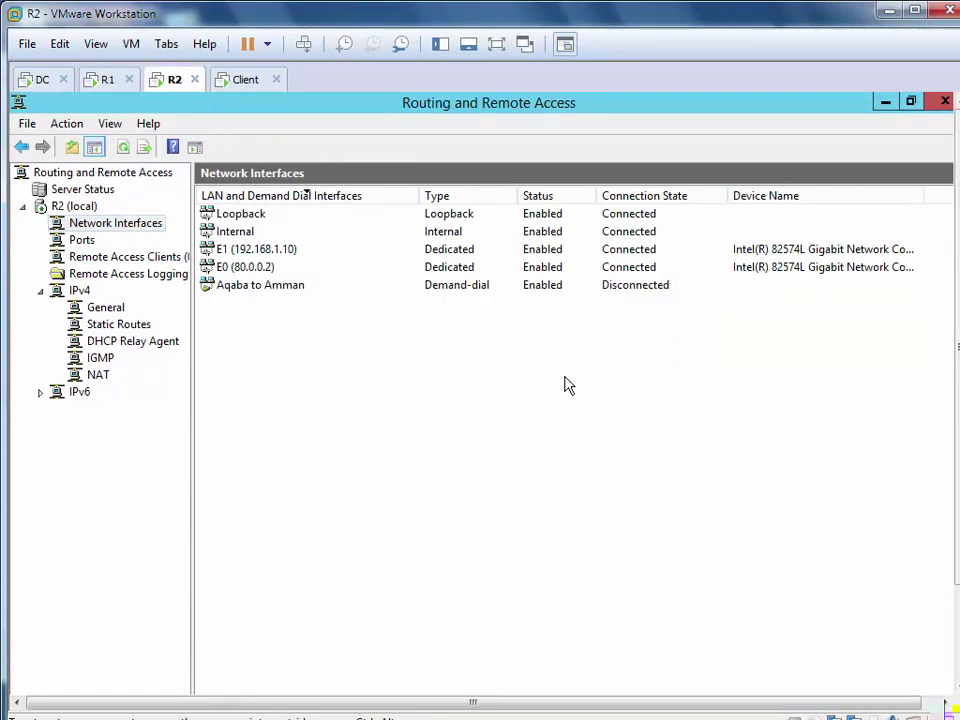
# Refresh R1's remote access clients list to confirm zero clients remain
pyautogui.click(110, 82)
pyautogui.rightClick(400, 313)
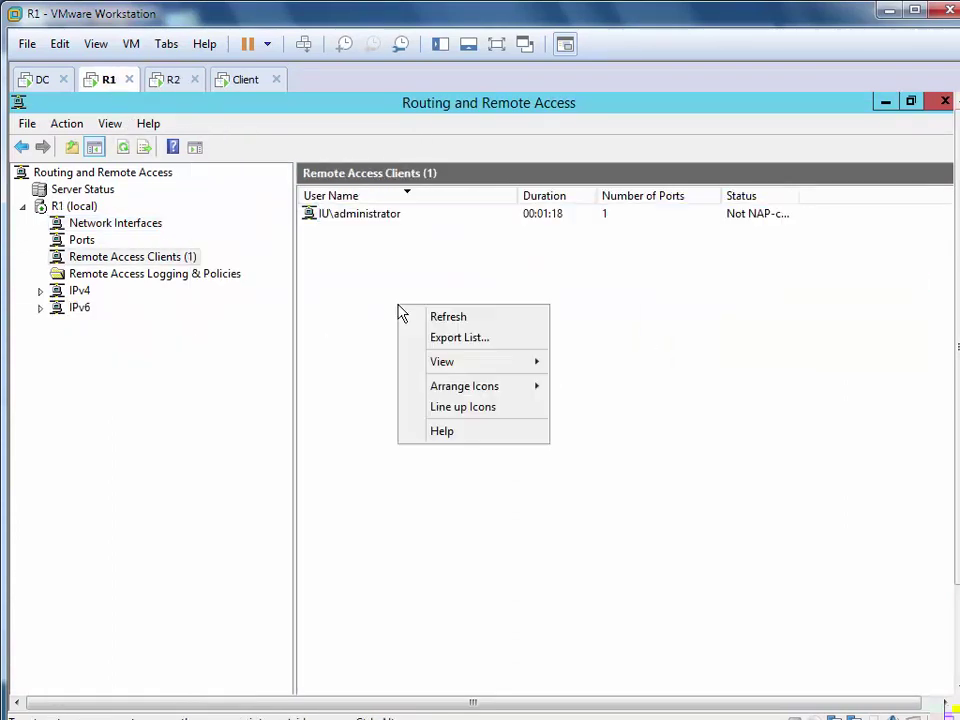
pyautogui.click(447, 321)
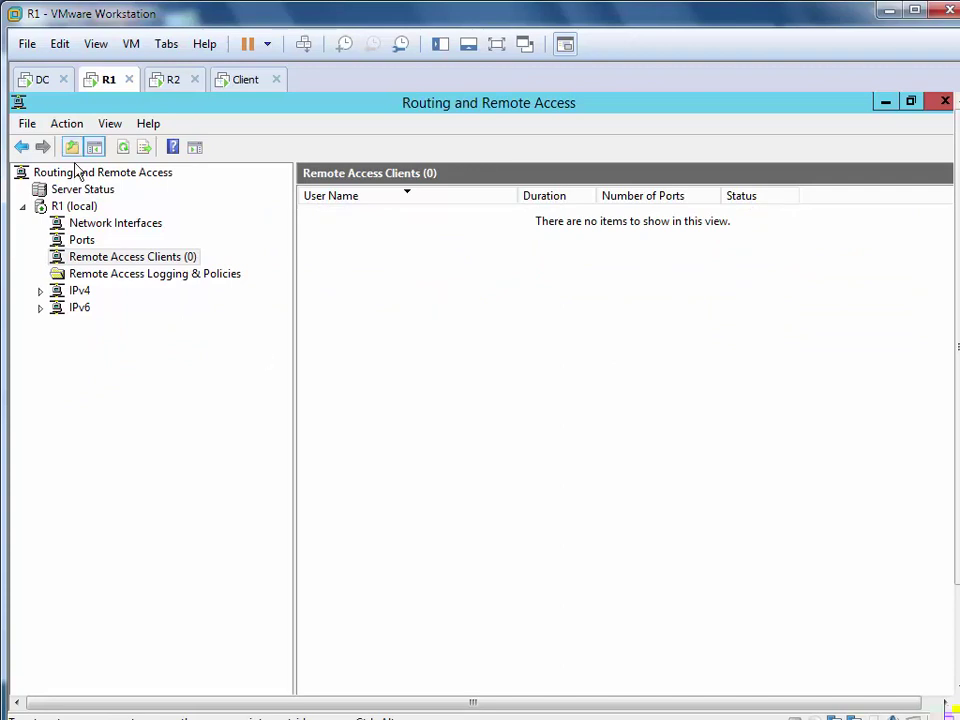
pyautogui.click(27, 79)
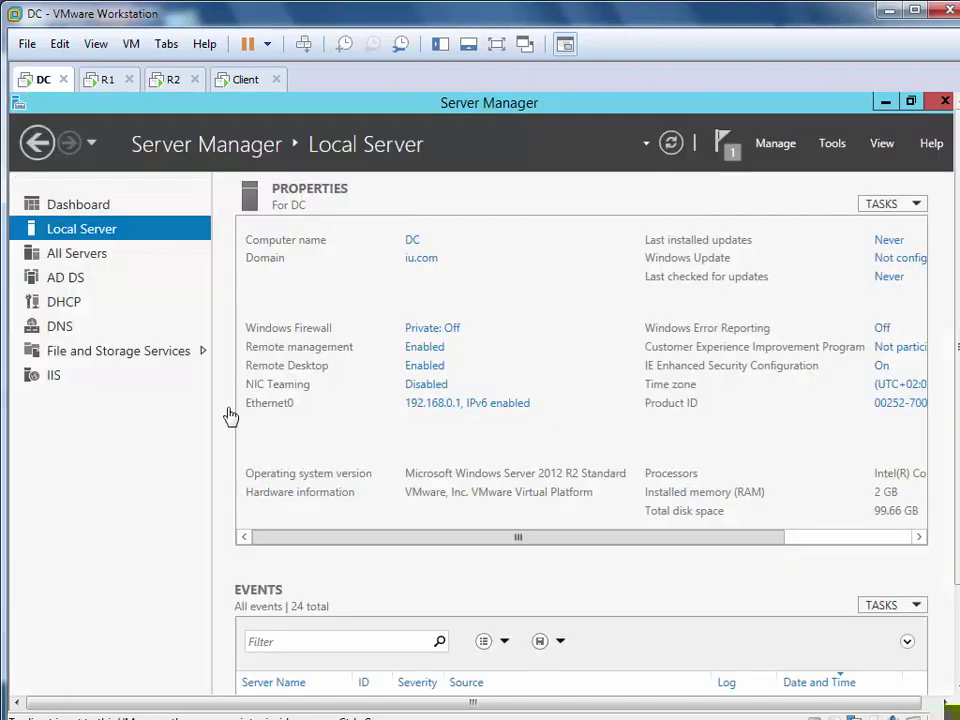
pyautogui.press('super+l')
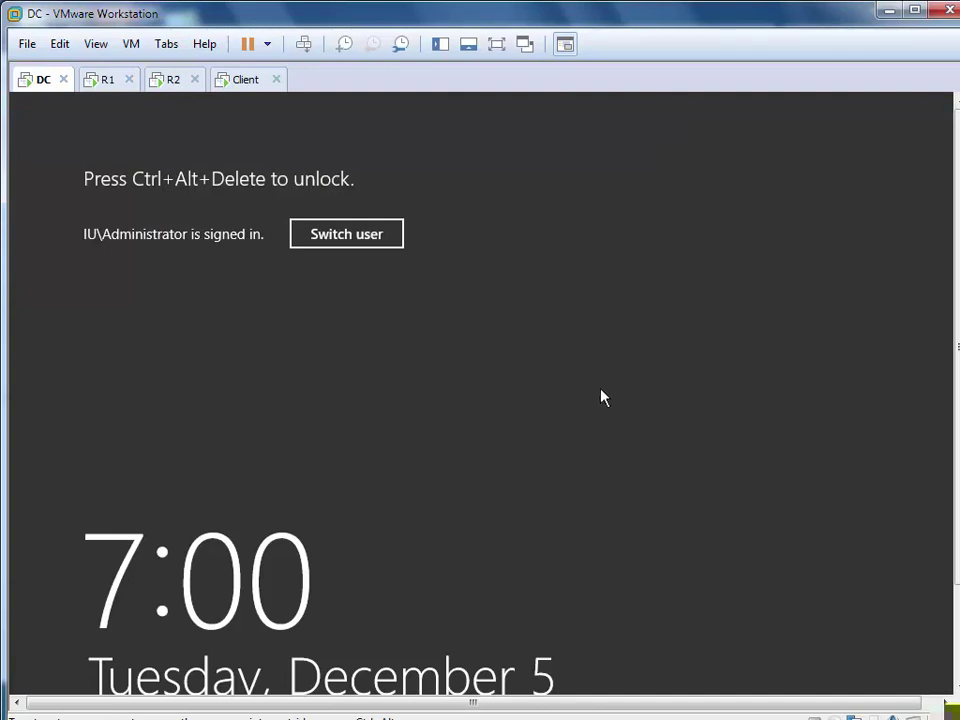
pyautogui.click(304, 44)
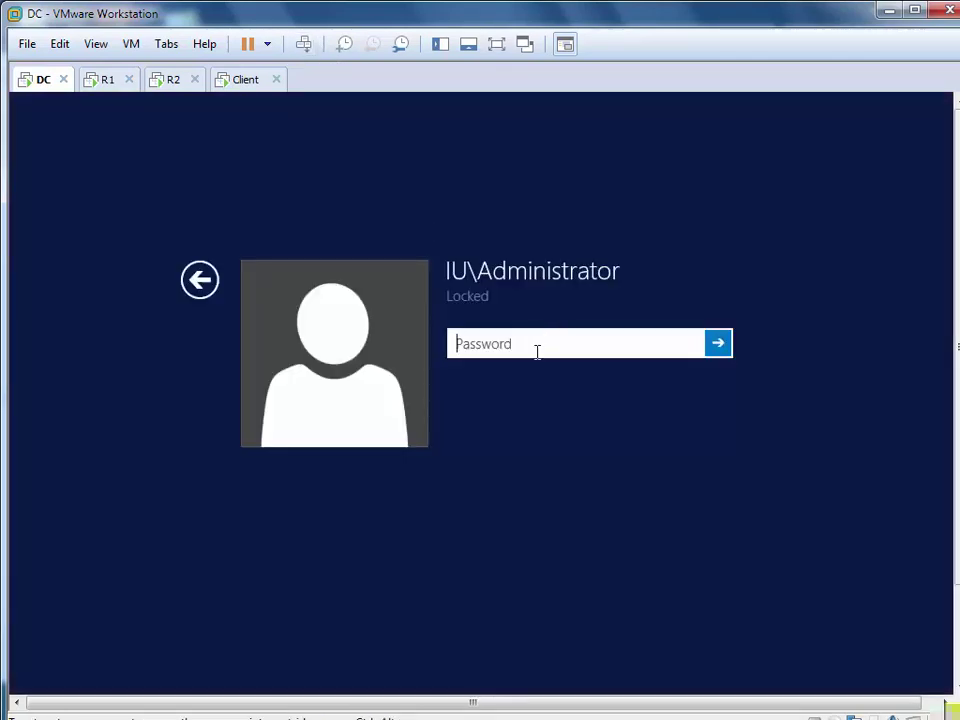
pyautogui.write('P@ssw0rd')
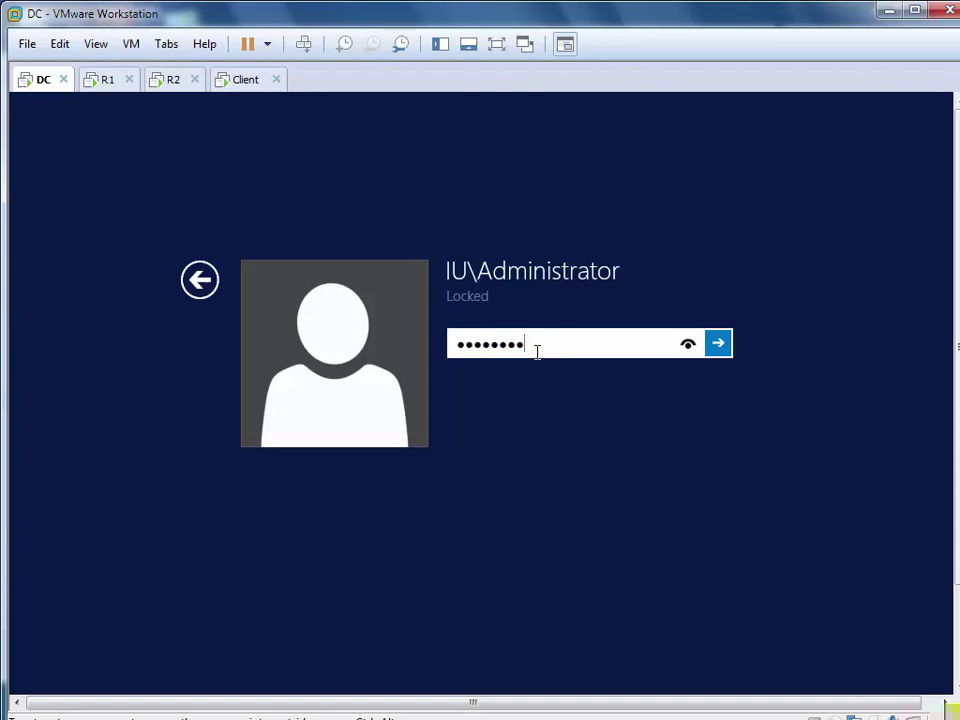
pyautogui.press('Return')
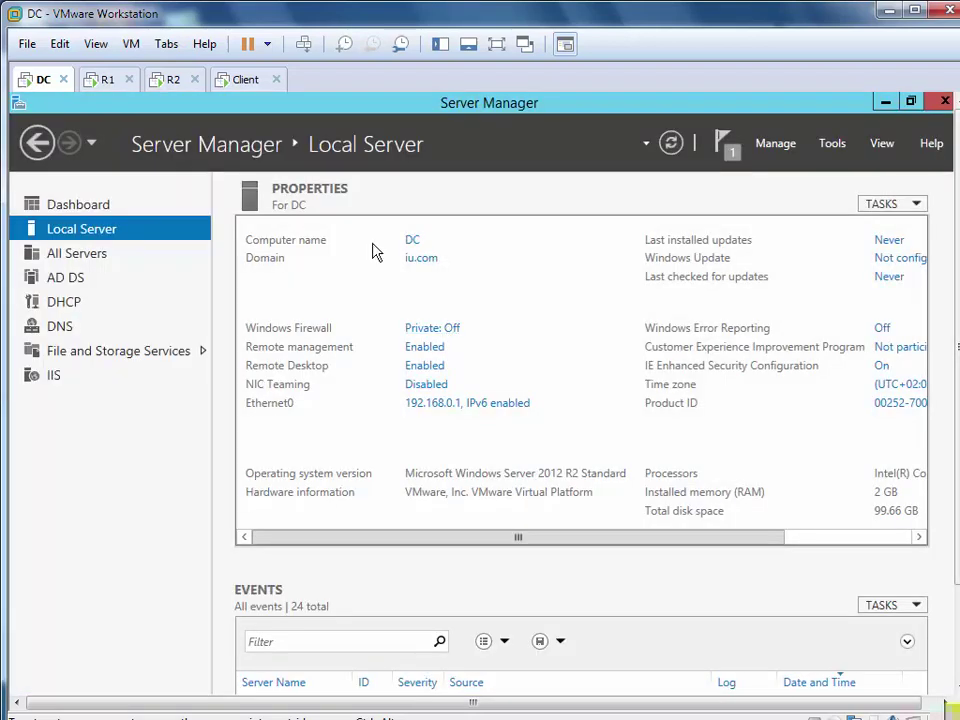
pyautogui.click(100, 204)
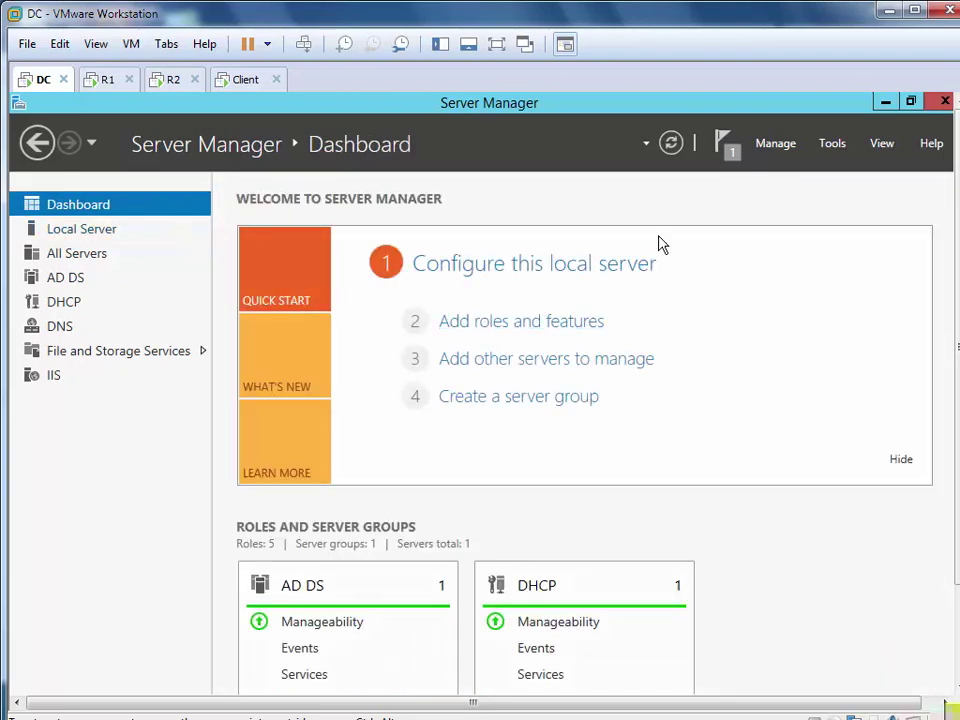
pyautogui.click(546, 326)
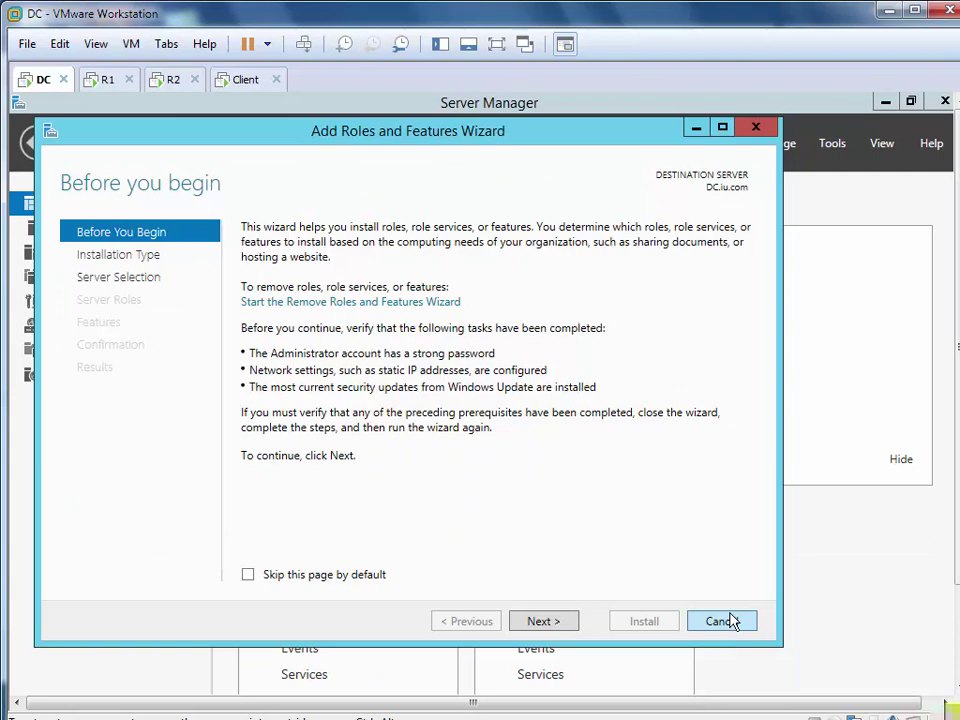
pyautogui.click(562, 621)
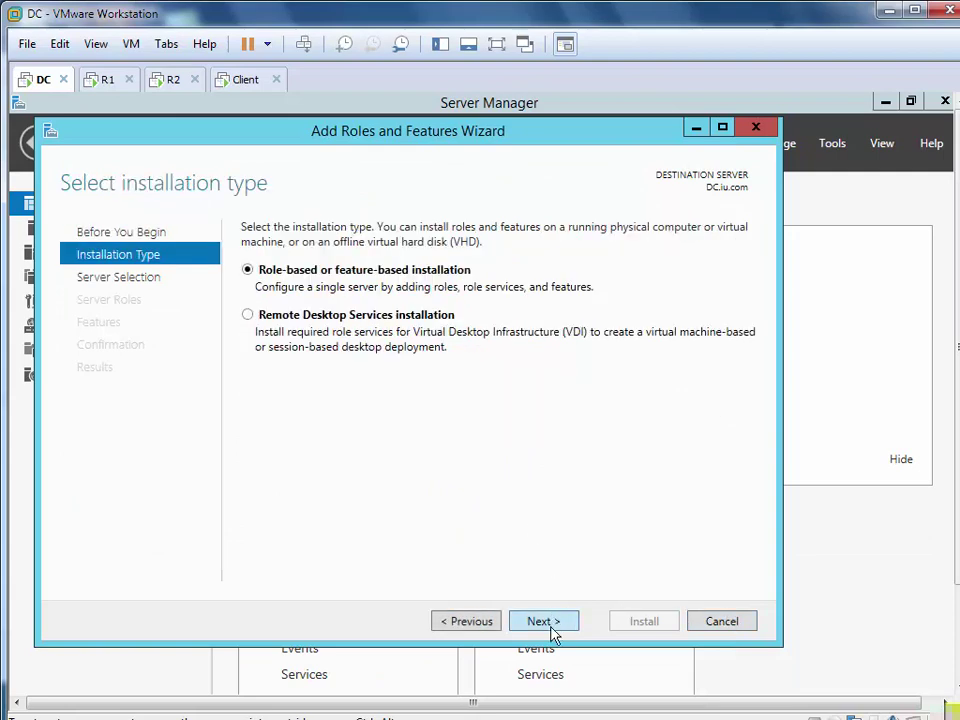
pyautogui.click(551, 626)
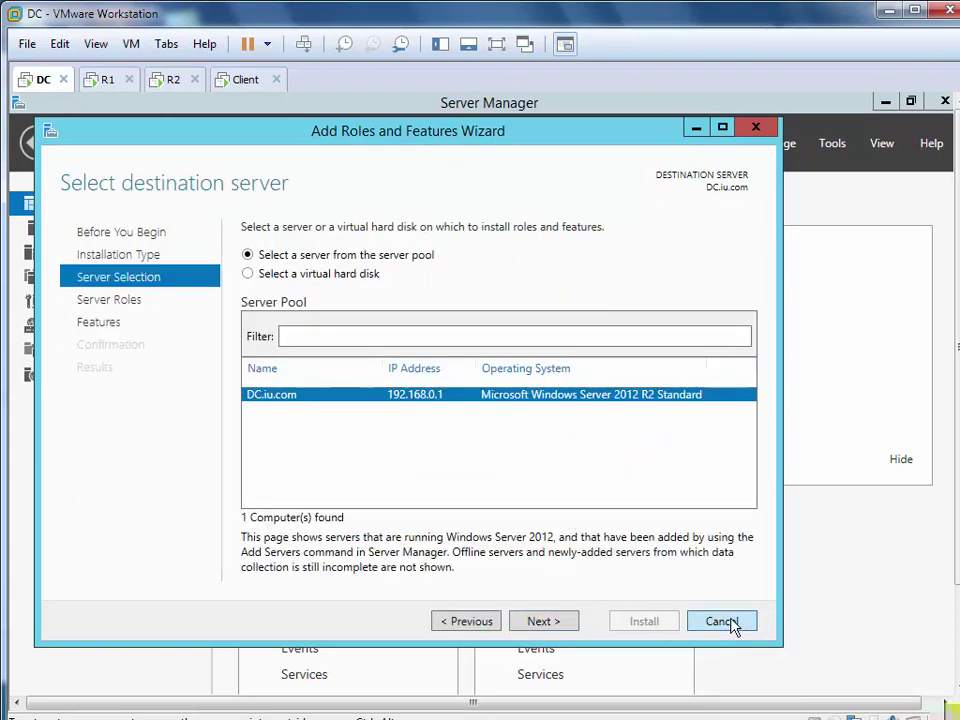
pyautogui.click(735, 625)
pyautogui.click(101, 80)
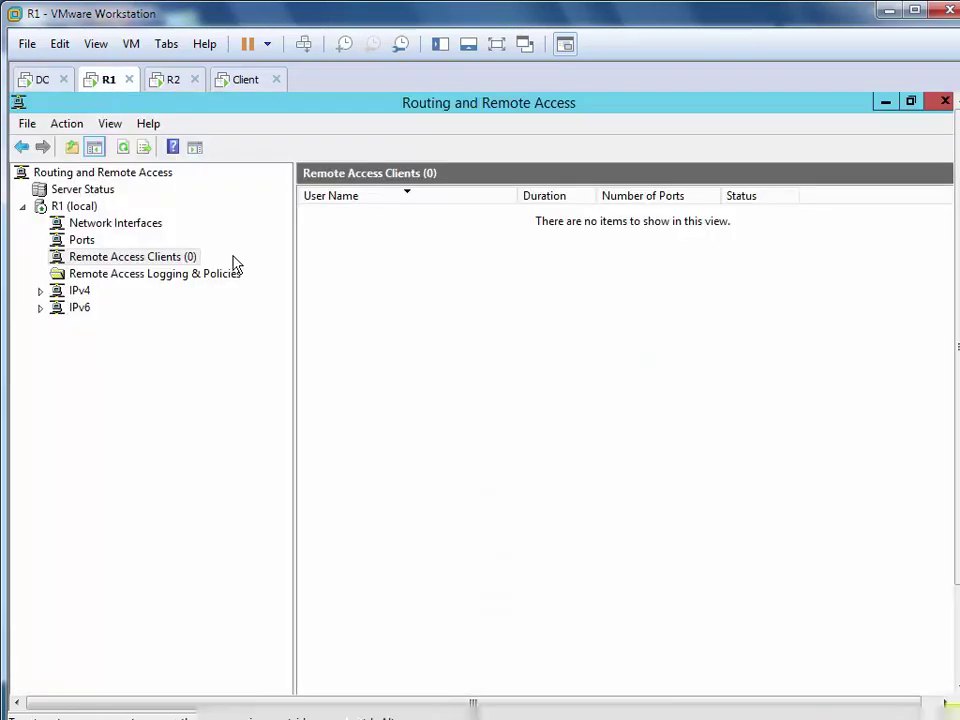
# Close RRAS on R1 and set its membership to workgroup WORKGROUP in System Properties
pyautogui.click(944, 101)
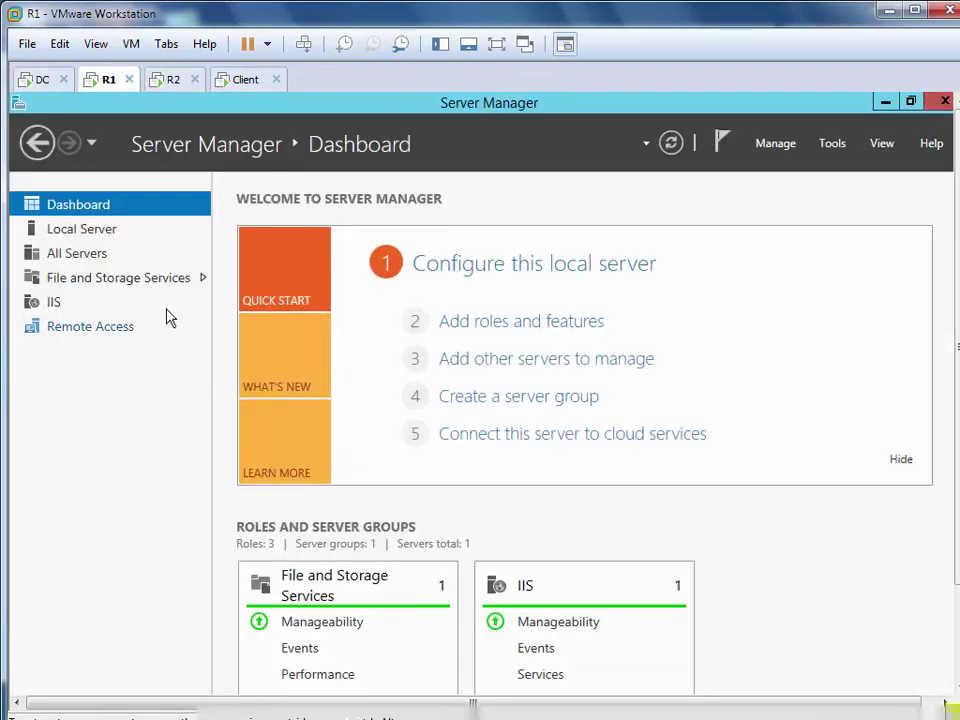
pyautogui.click(82, 229)
pyautogui.click(434, 262)
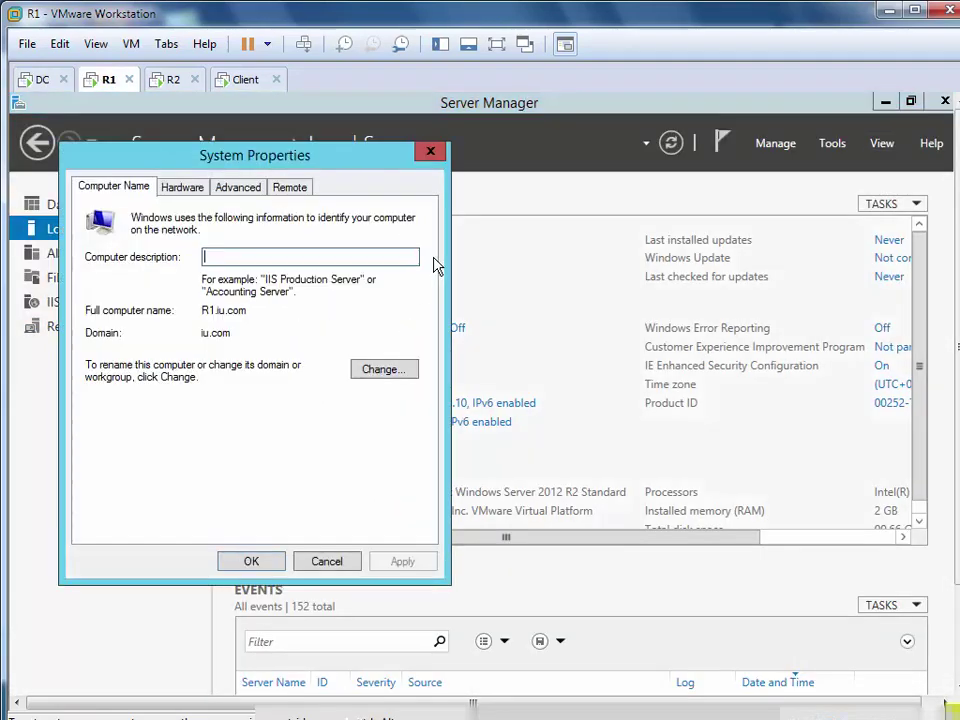
pyautogui.click(388, 369)
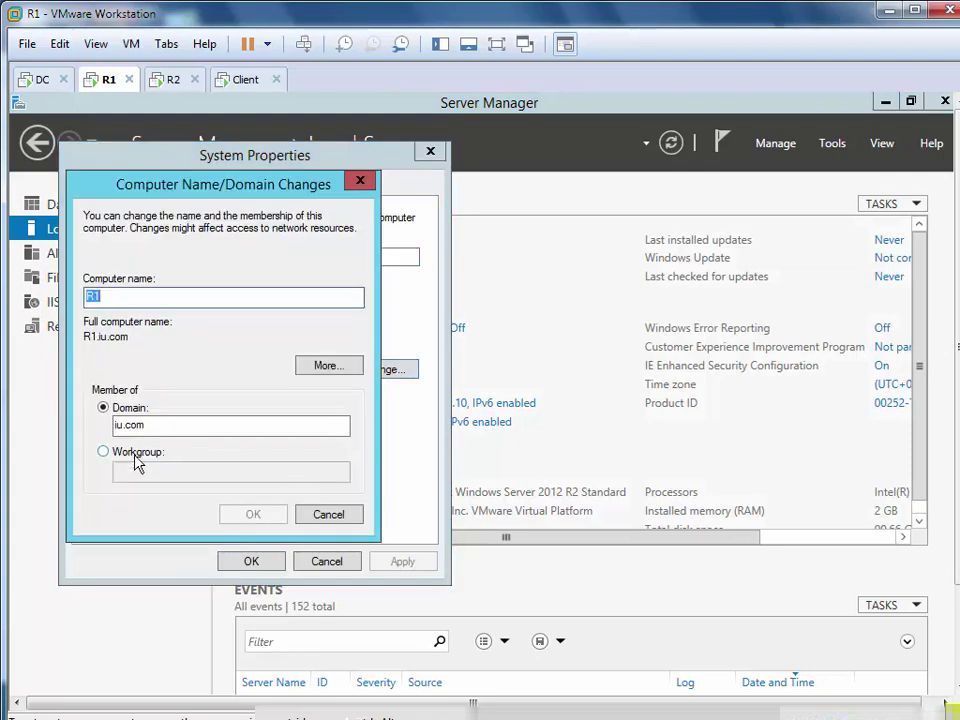
pyautogui.click(137, 453)
pyautogui.click(137, 466)
pyautogui.write('W')
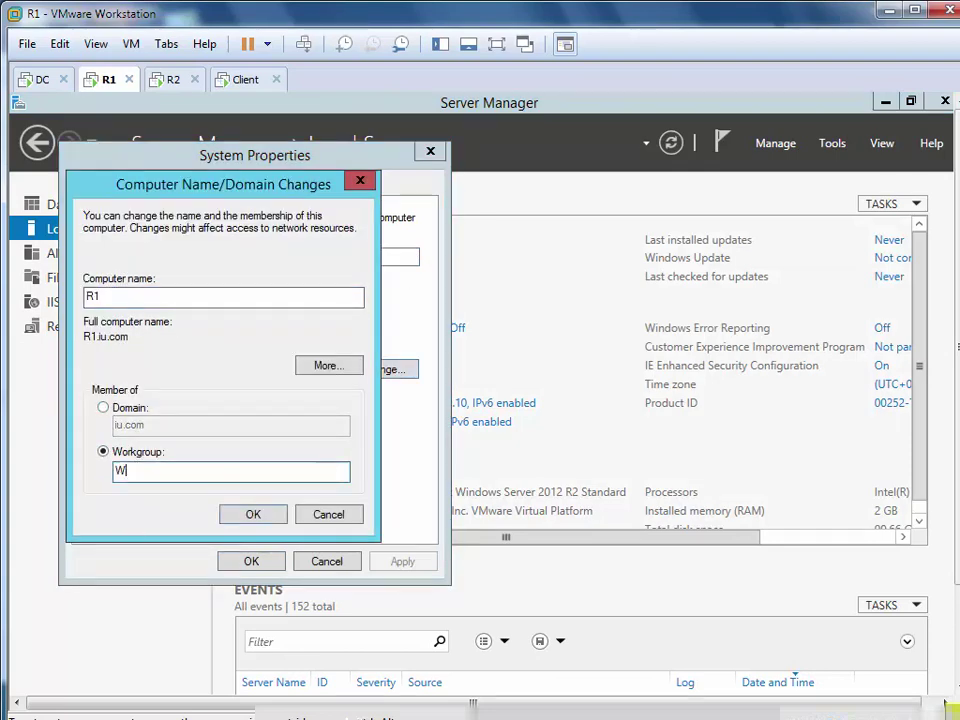
pyautogui.write('ORKGROUP')
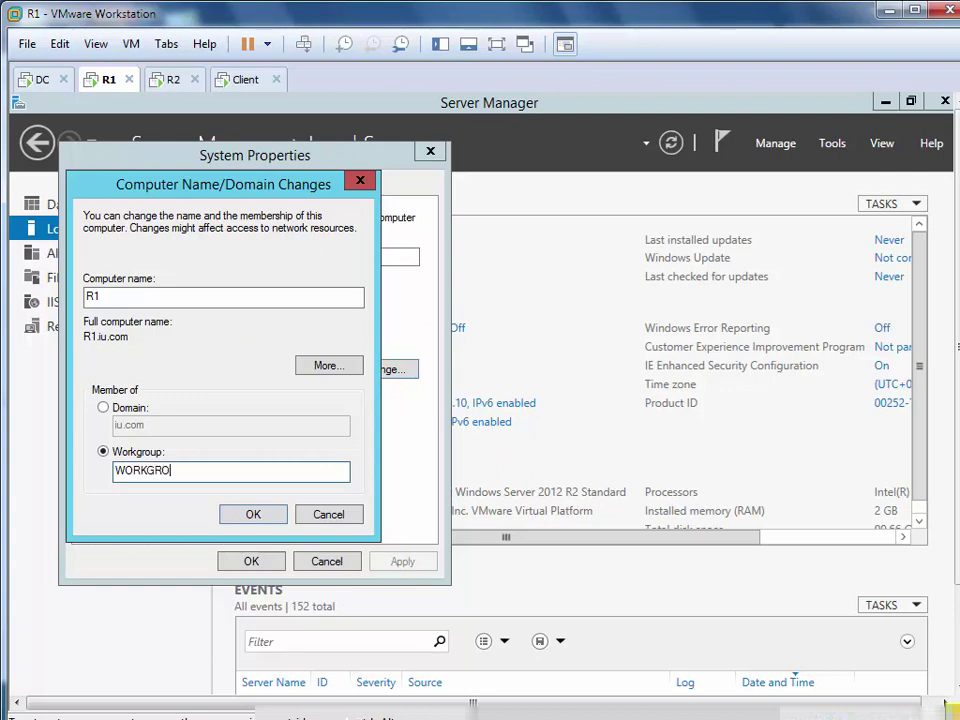
# Confirm leaving the iu.com domain through the prompts and restart R1 now
pyautogui.click(253, 514)
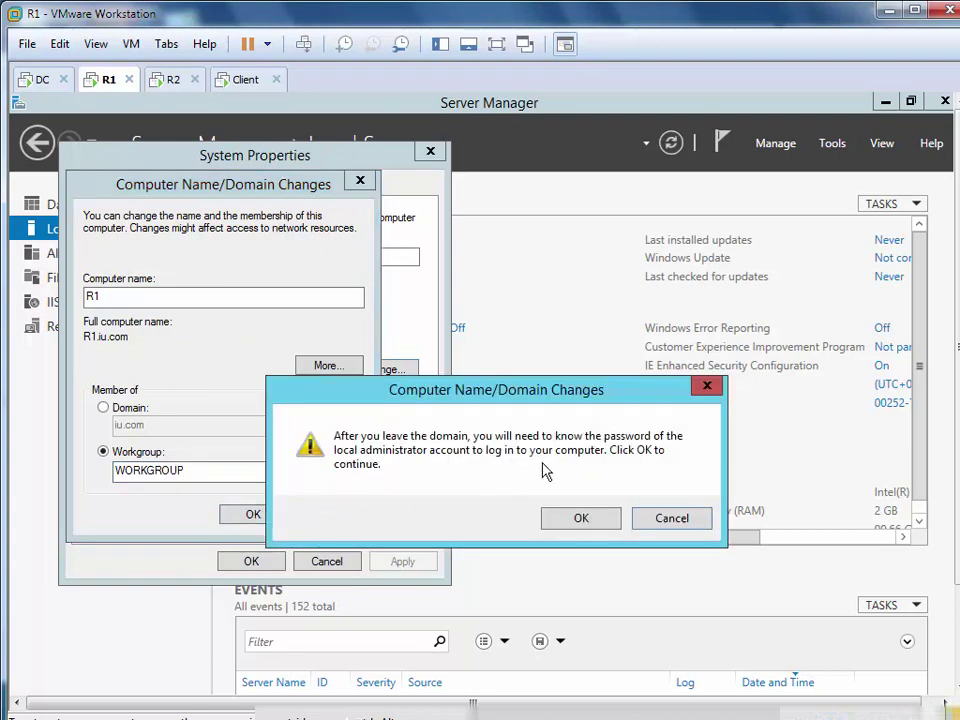
pyautogui.click(582, 518)
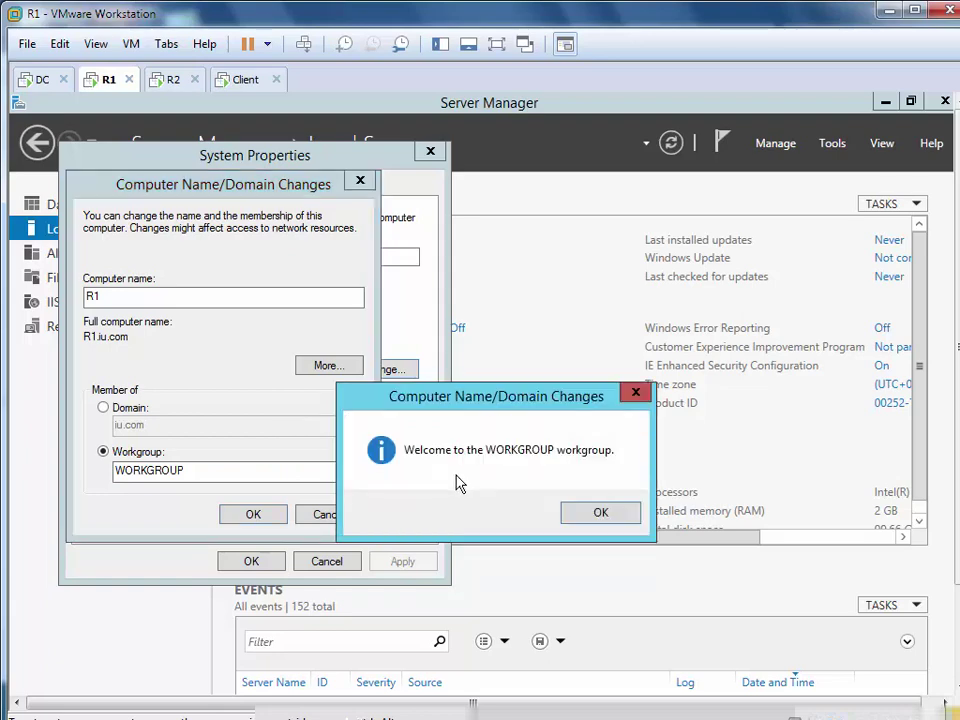
pyautogui.click(572, 511)
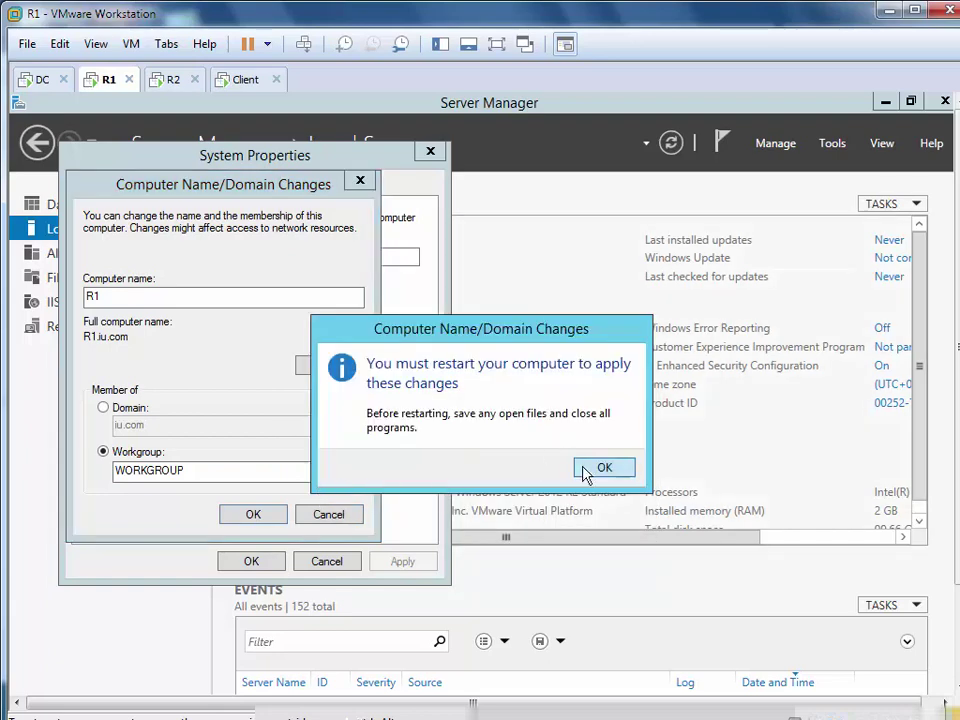
pyautogui.click(591, 466)
pyautogui.click(245, 561)
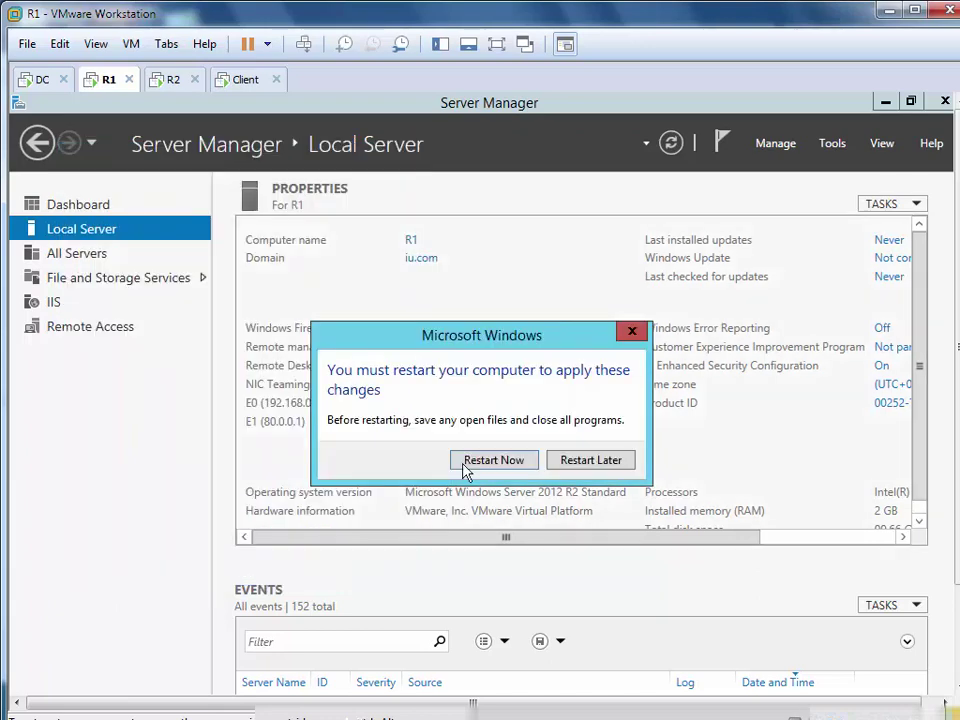
pyautogui.click(505, 469)
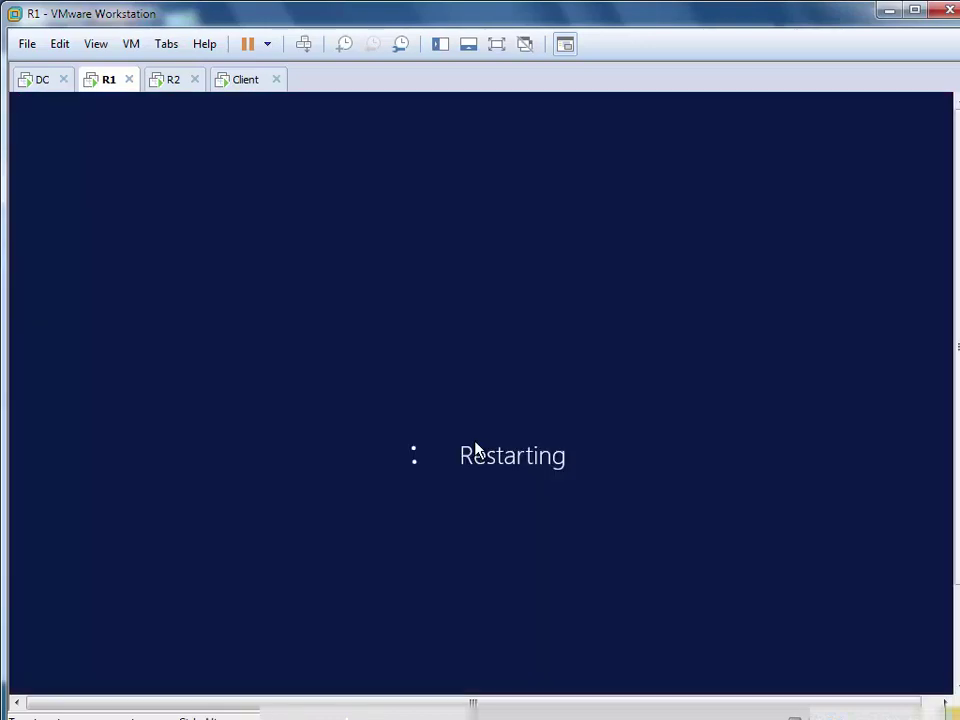
# On DC, open Active Directory Users and Computers and reset R1's computer account
pyautogui.click(40, 80)
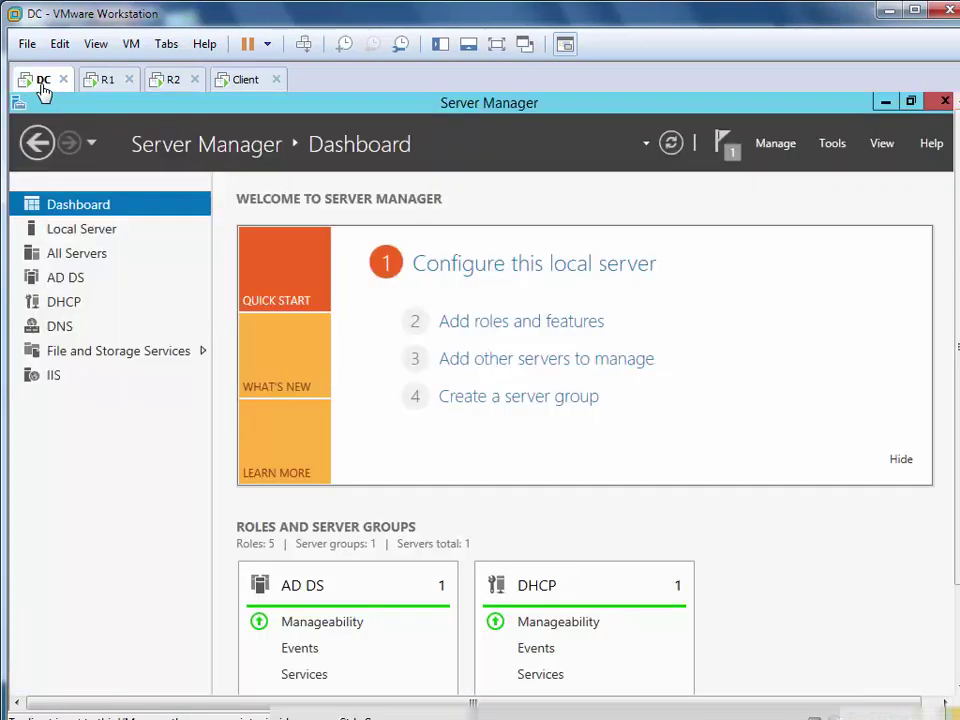
pyautogui.click(836, 146)
pyautogui.click(722, 252)
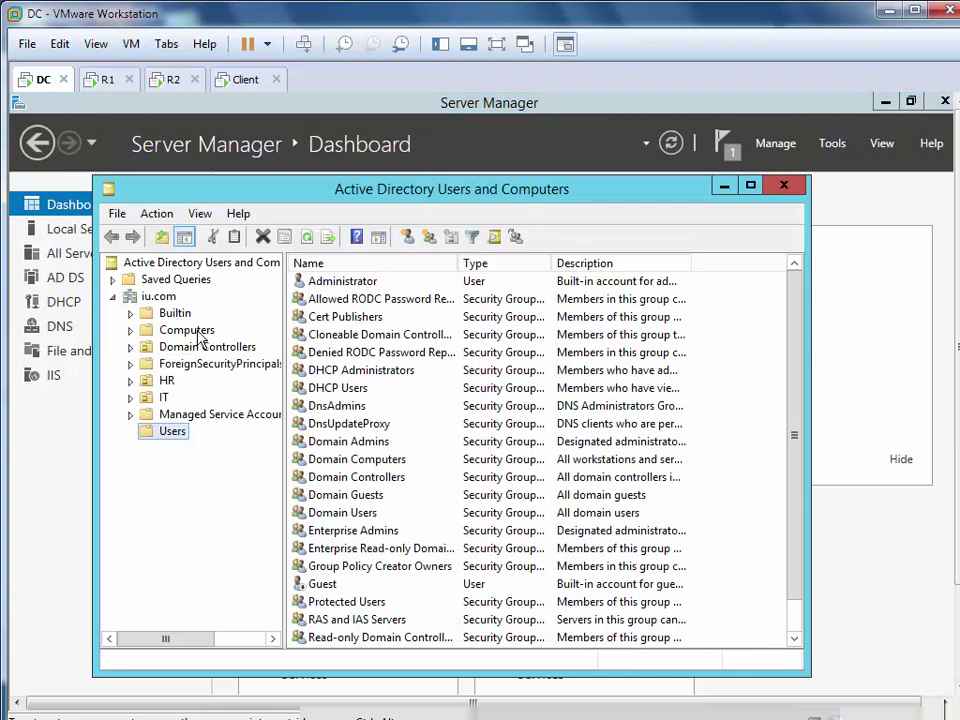
pyautogui.click(200, 330)
pyautogui.click(313, 283)
pyautogui.rightClick(313, 285)
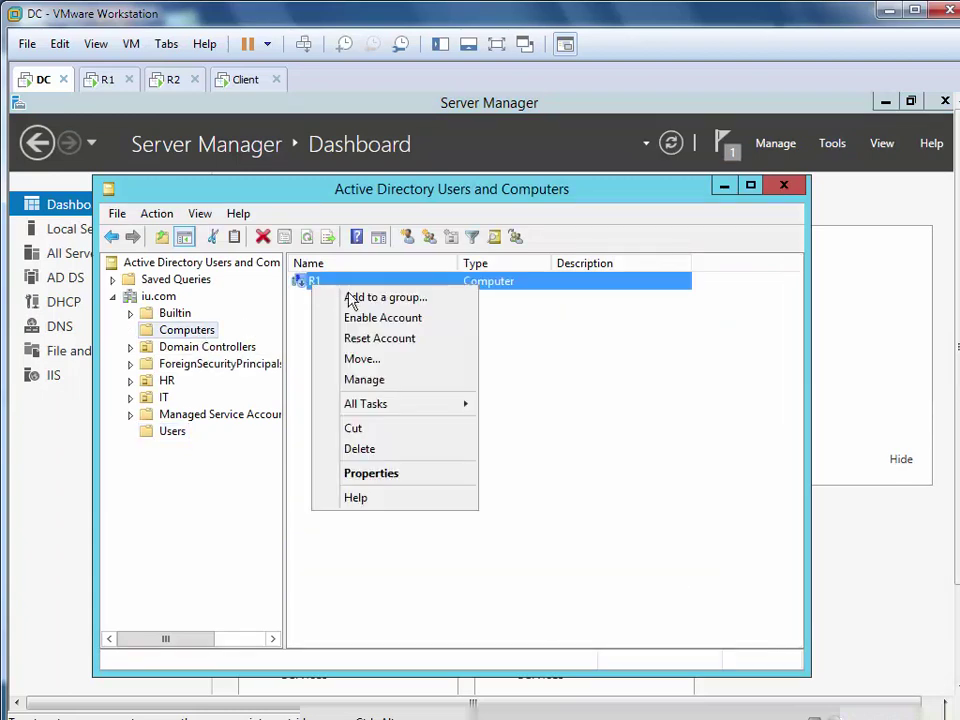
pyautogui.click(377, 340)
pyautogui.click(530, 510)
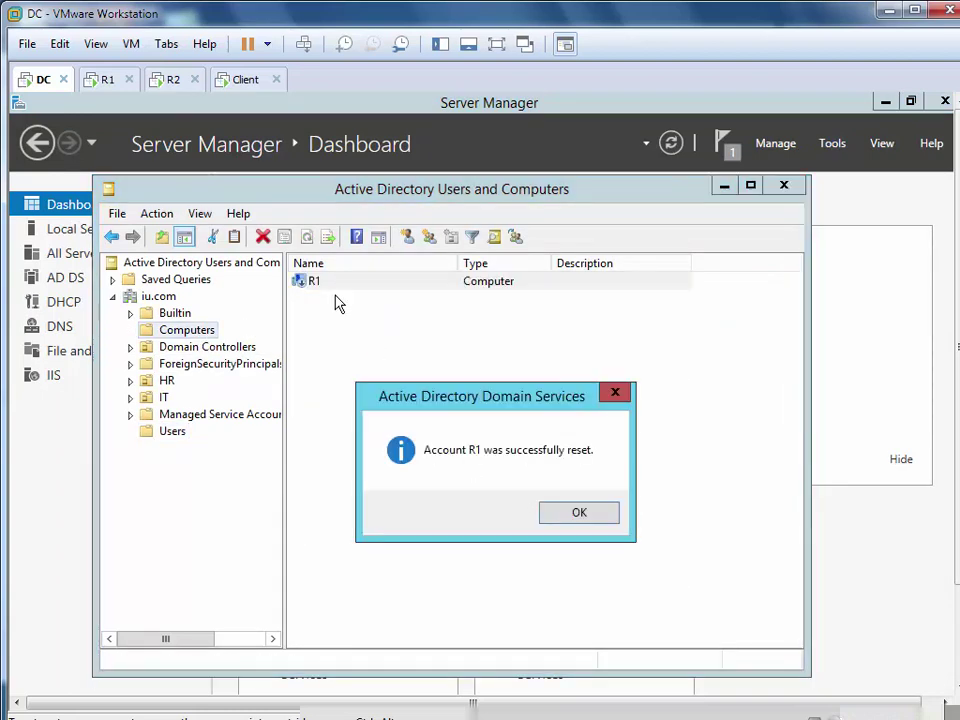
pyautogui.click(579, 512)
# Delete the R1 computer account, confirming the subtree deletion
pyautogui.rightClick(318, 288)
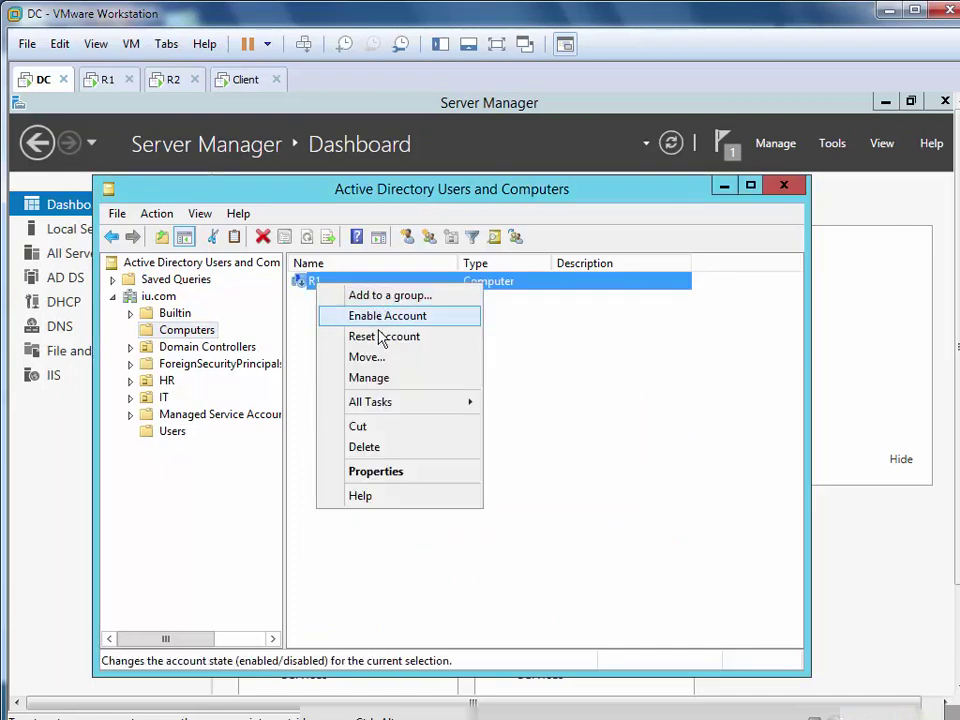
pyautogui.click(373, 447)
pyautogui.click(563, 525)
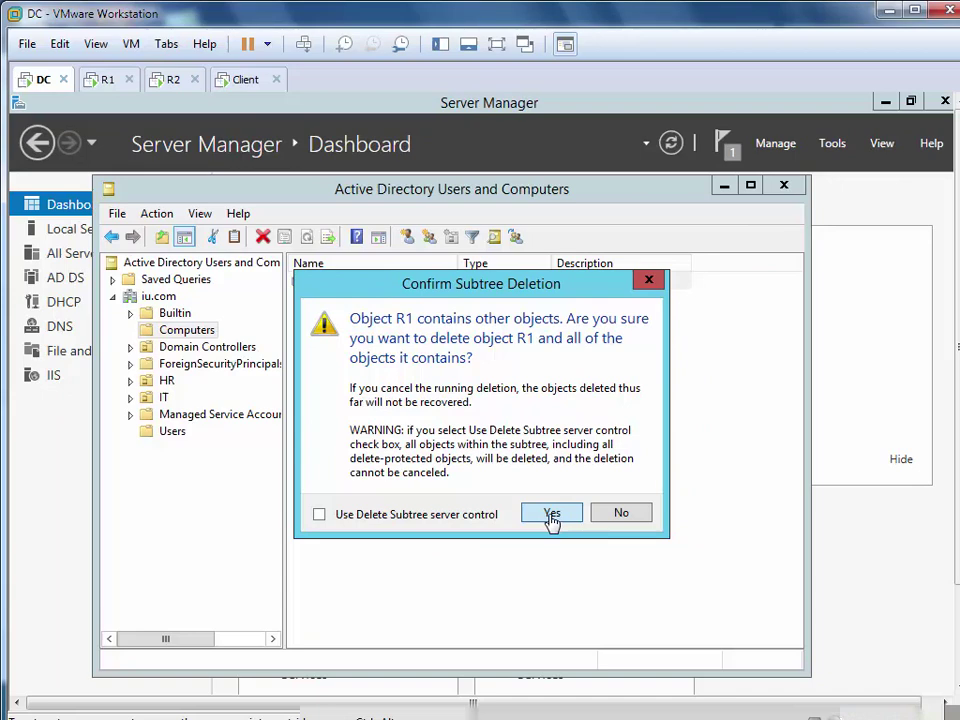
pyautogui.click(552, 514)
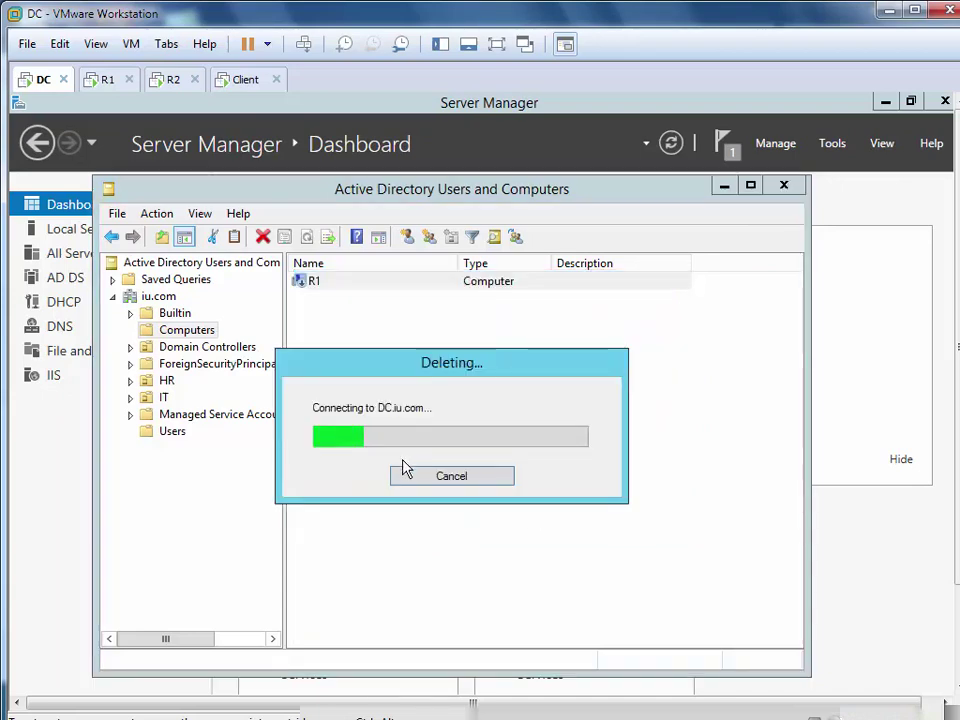
pyautogui.click(172, 432)
# Set Administrator's dial-in to 'Control access through NPS Network Policy' and close the console
pyautogui.doubleClick(366, 280)
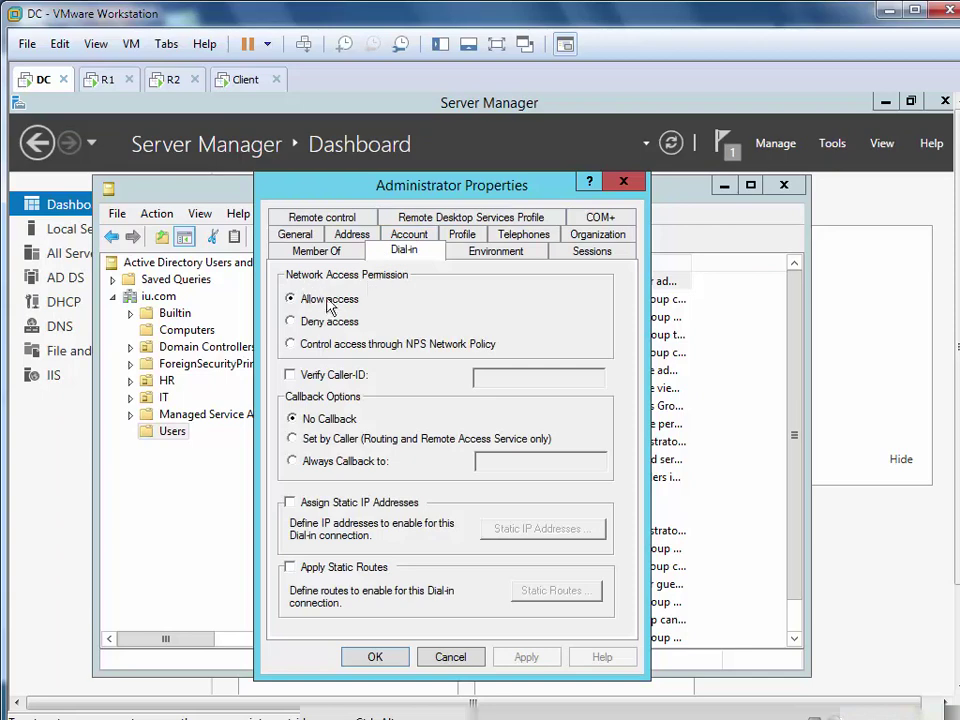
pyautogui.click(324, 346)
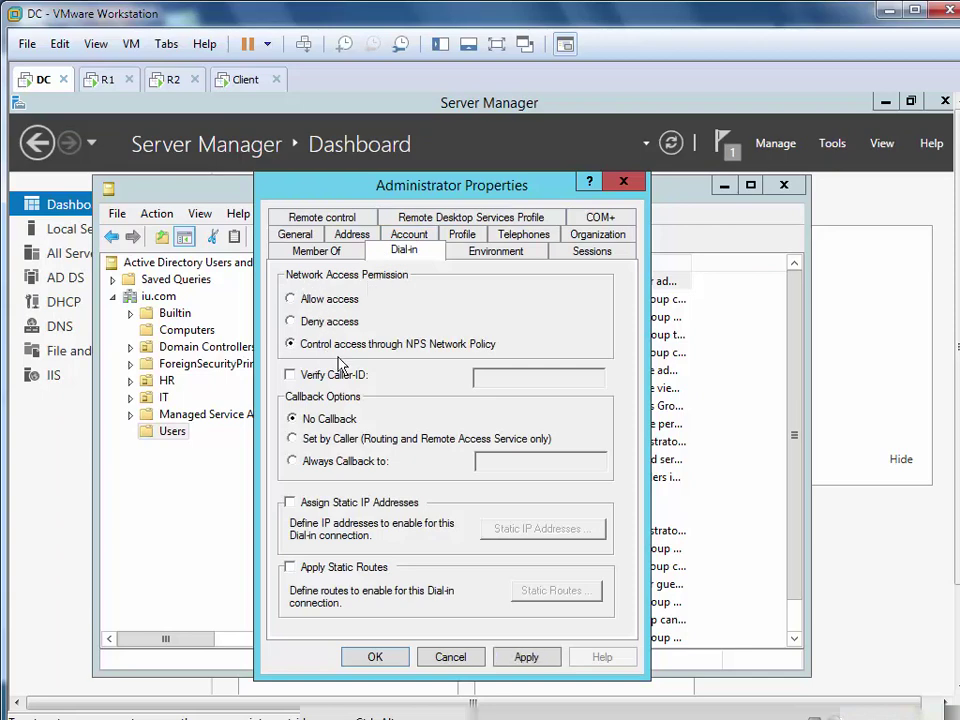
pyautogui.click(530, 658)
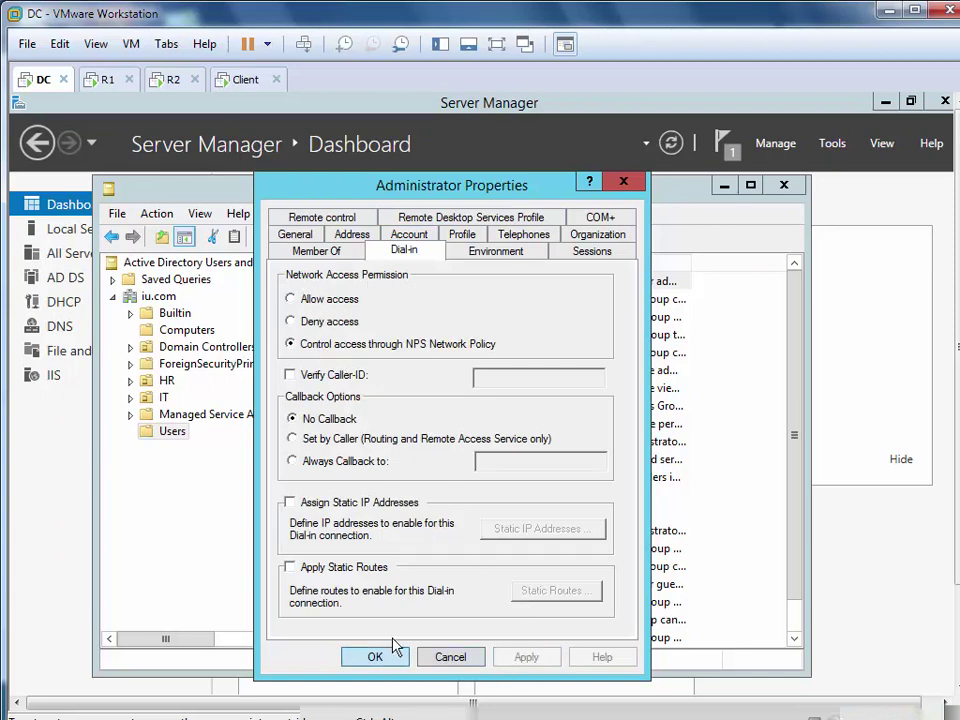
pyautogui.click(382, 655)
pyautogui.click(783, 184)
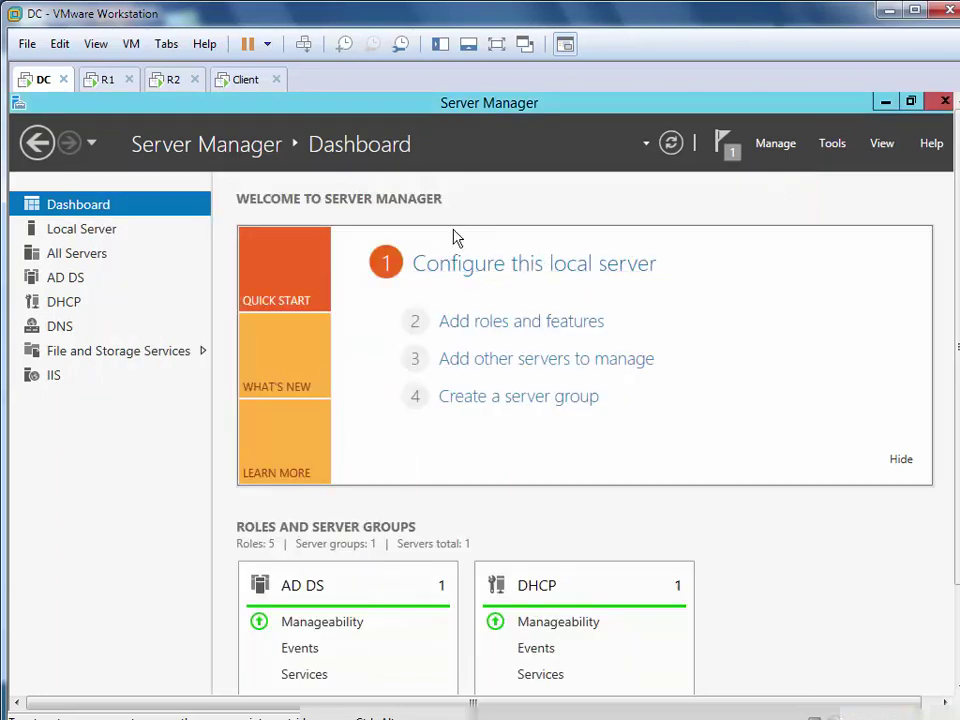
pyautogui.click(493, 326)
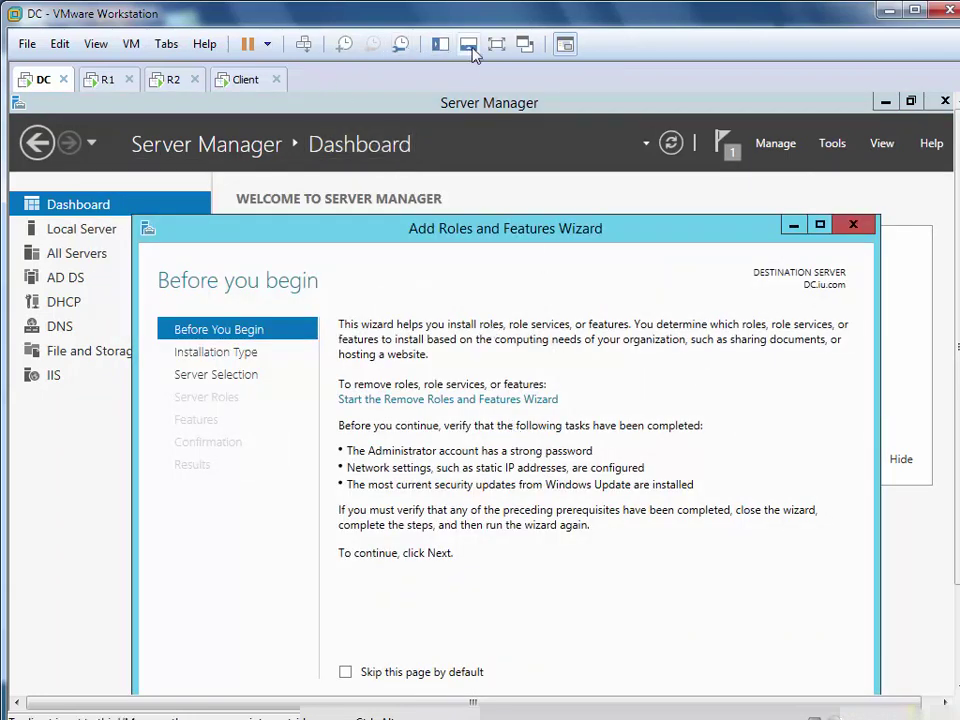
# On DC, select the Network Policy and Access Services role with its management tools
pyautogui.click(496, 44)
pyautogui.click(633, 630)
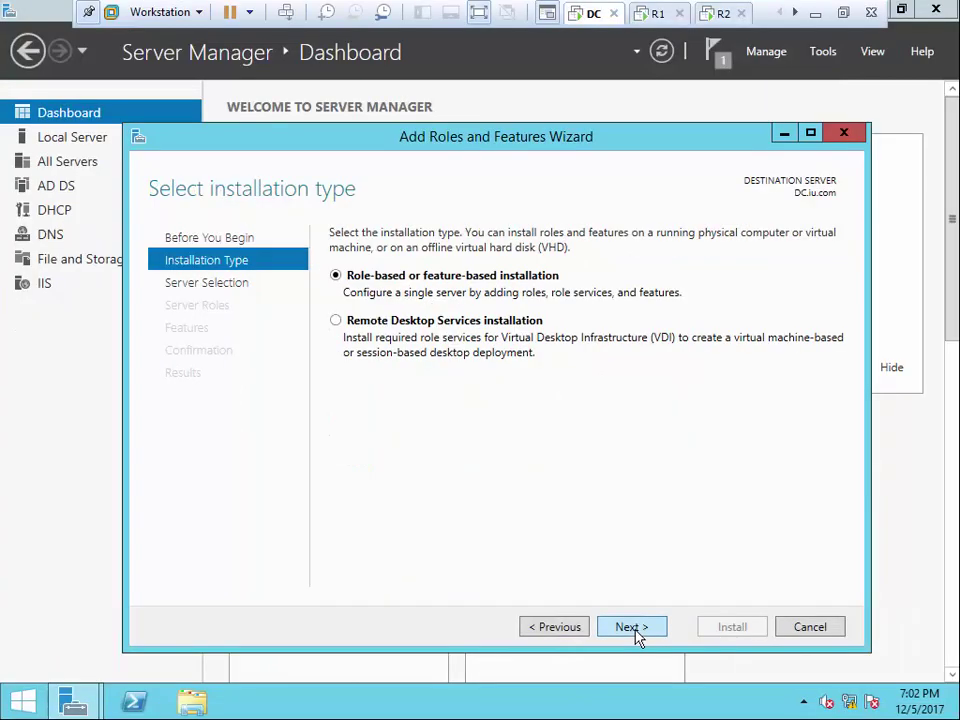
pyautogui.click(633, 630)
pyautogui.click(635, 632)
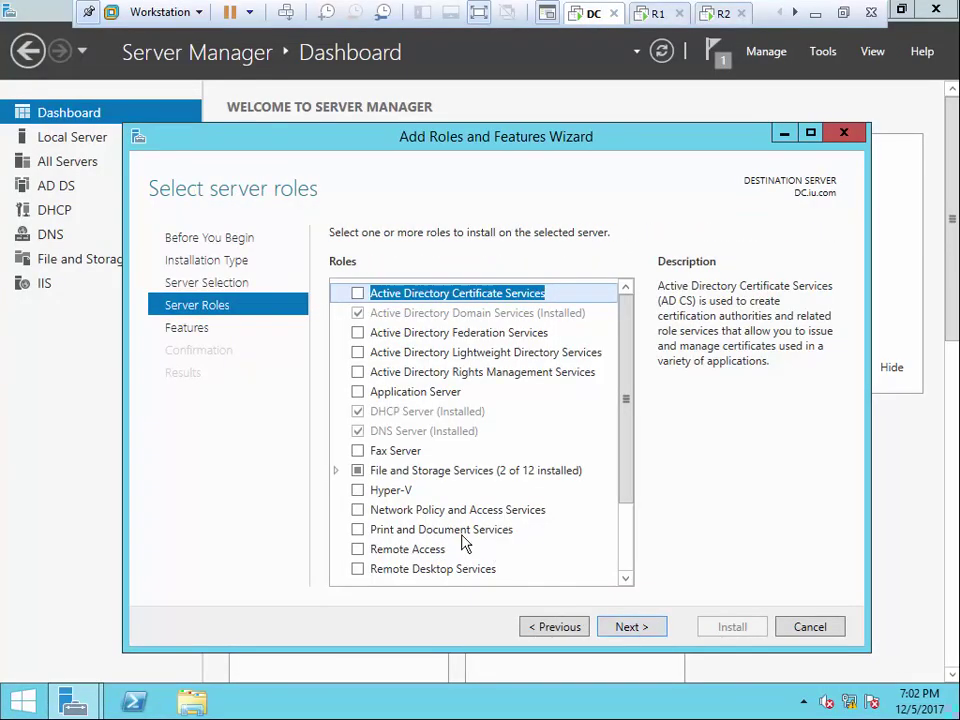
pyautogui.click(359, 511)
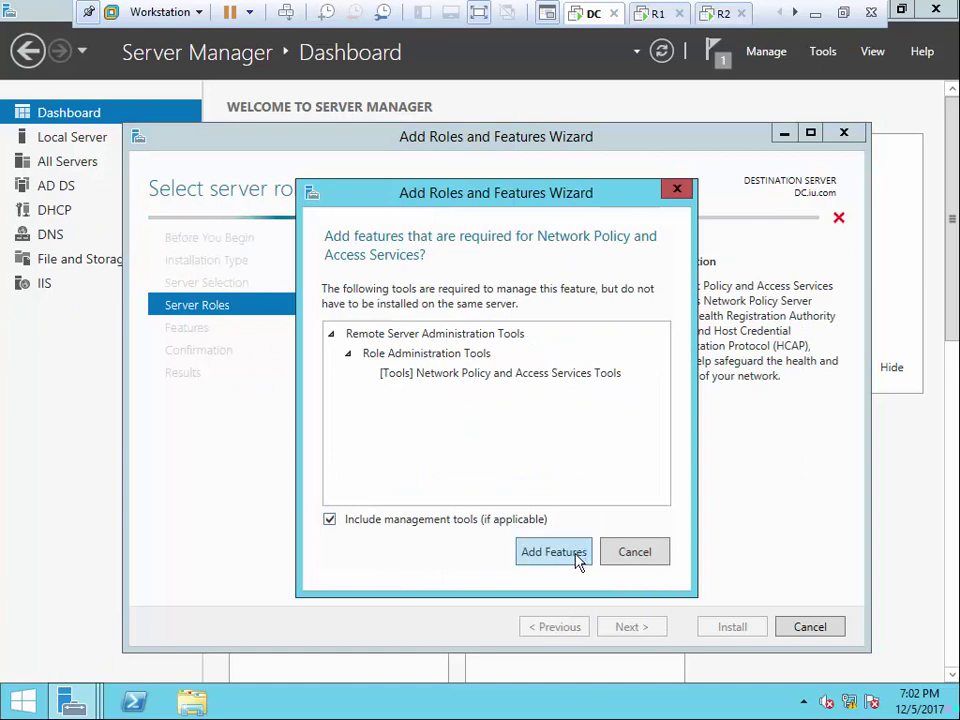
pyautogui.click(578, 560)
# Keep Network Policy Server as the role service, allow automatic restarts, and start installing
pyautogui.click(637, 624)
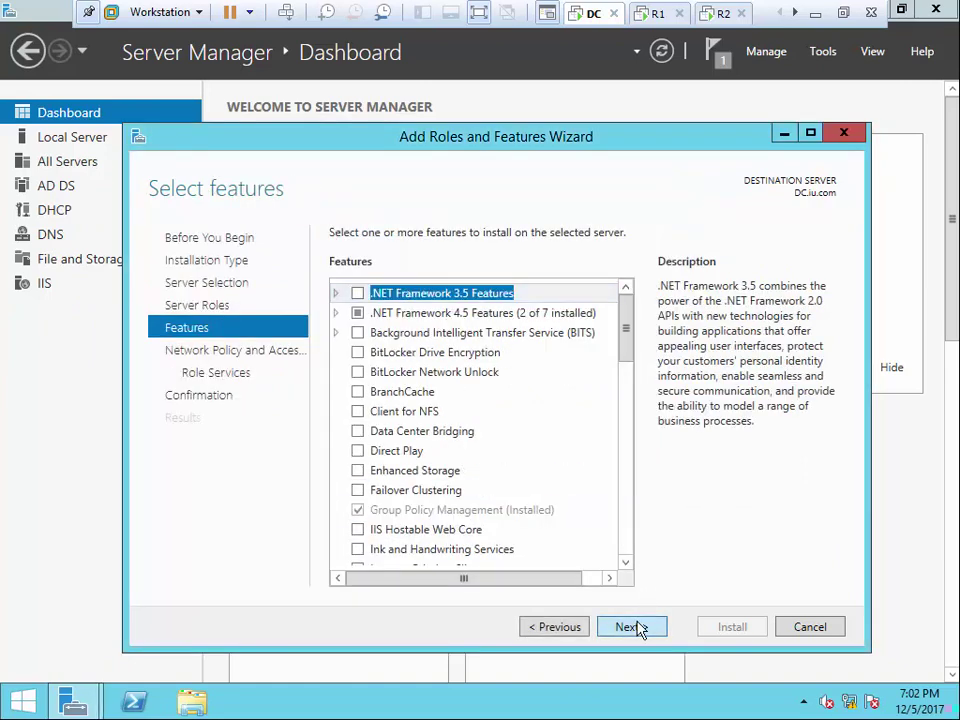
pyautogui.click(637, 624)
pyautogui.click(637, 624)
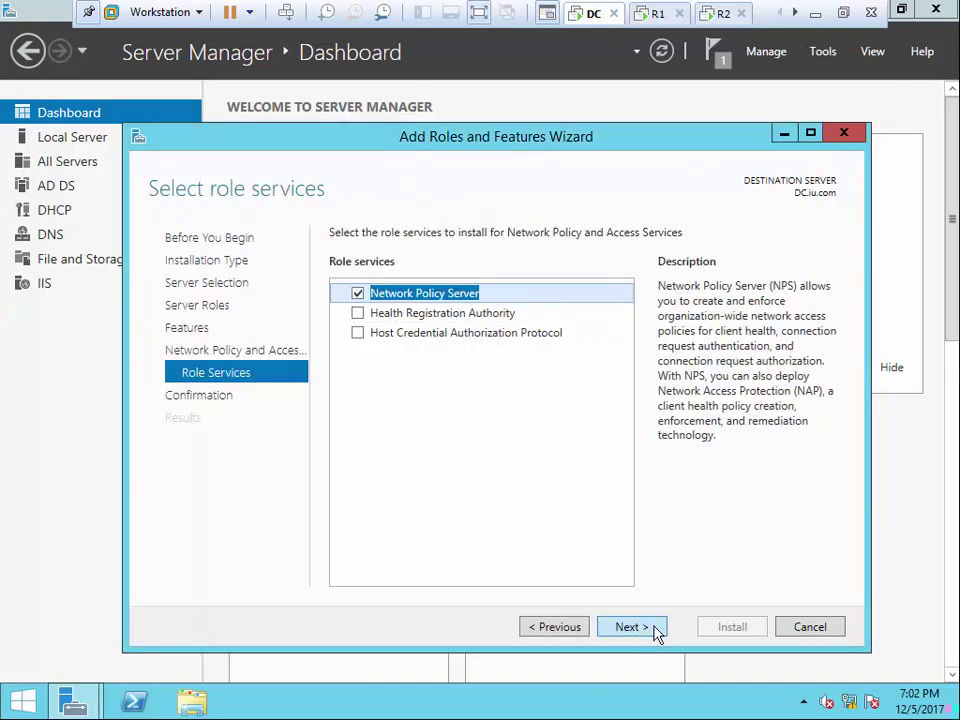
pyautogui.click(650, 627)
pyautogui.click(337, 262)
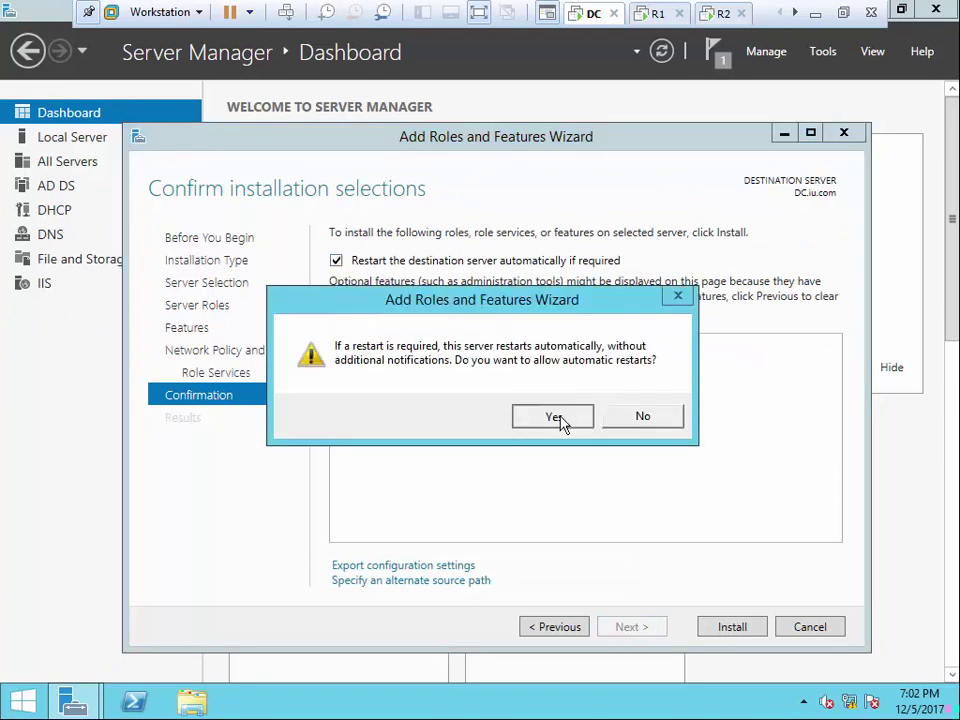
pyautogui.click(561, 422)
pyautogui.click(716, 624)
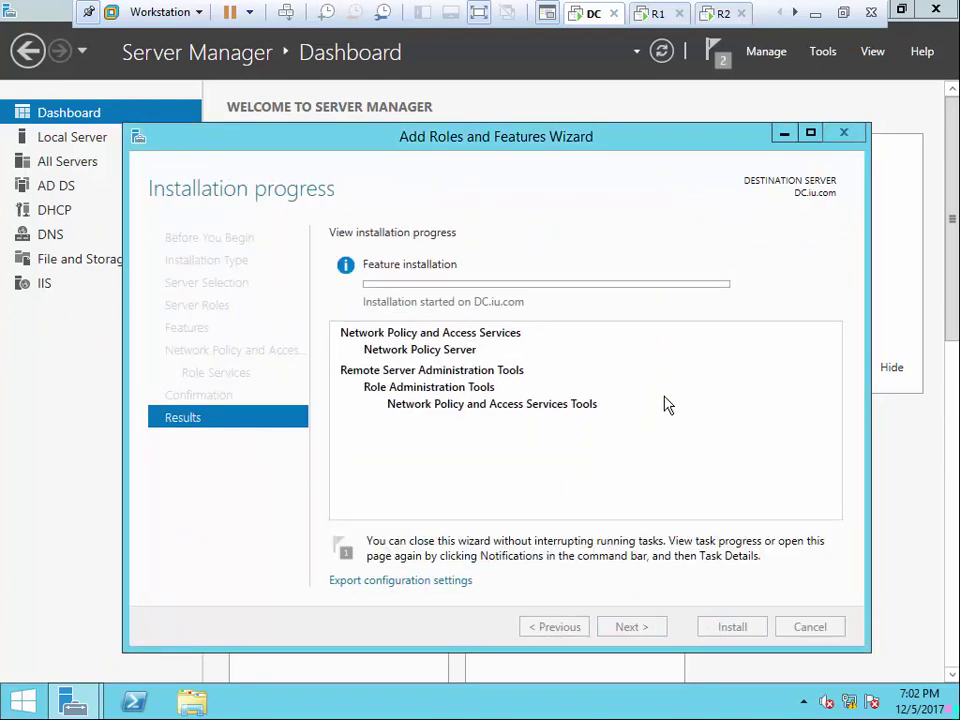
pyautogui.click(656, 14)
# Sign in to R1 as Administrator using the account password
pyautogui.click(285, 13)
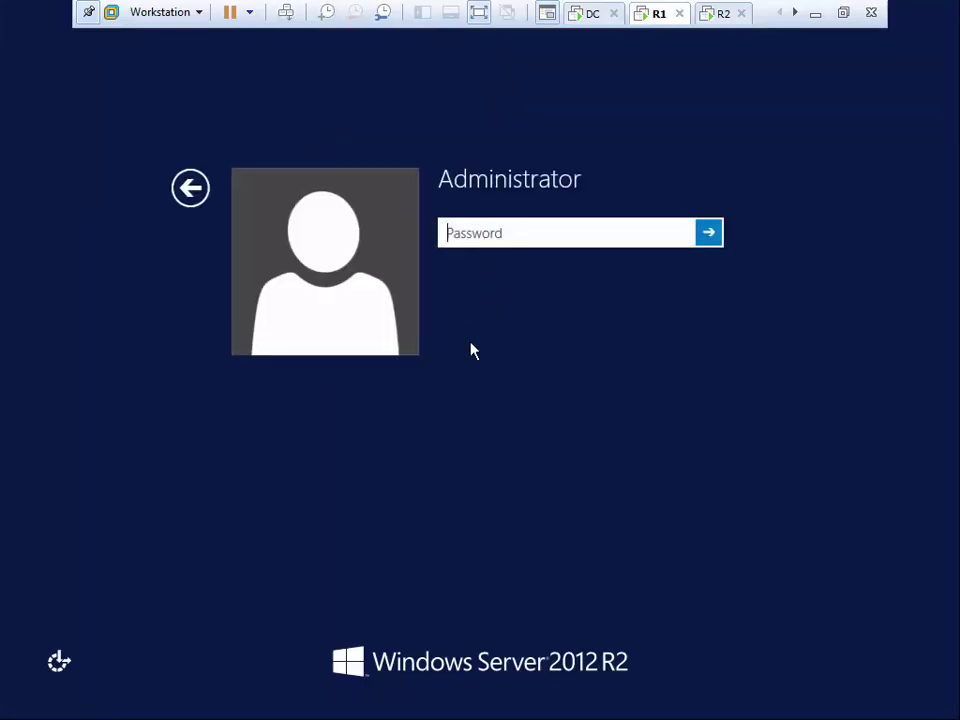
pyautogui.write('••••••••')
pyautogui.press('Return')
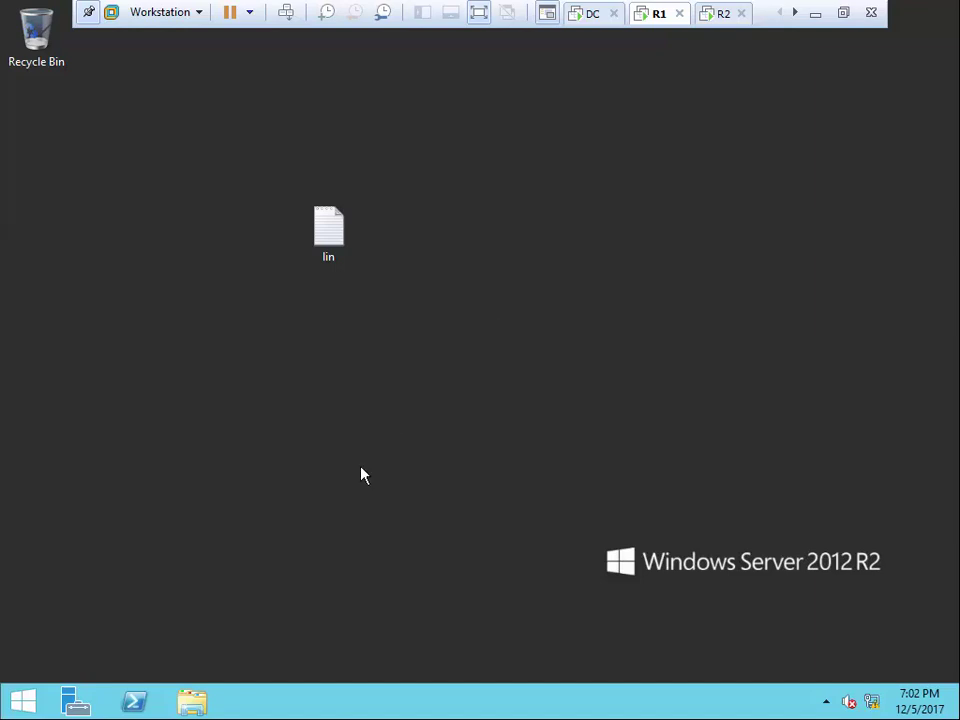
# Close DC's finished installation wizard and open the Network Policy Server console maximized from Tools
pyautogui.click(584, 22)
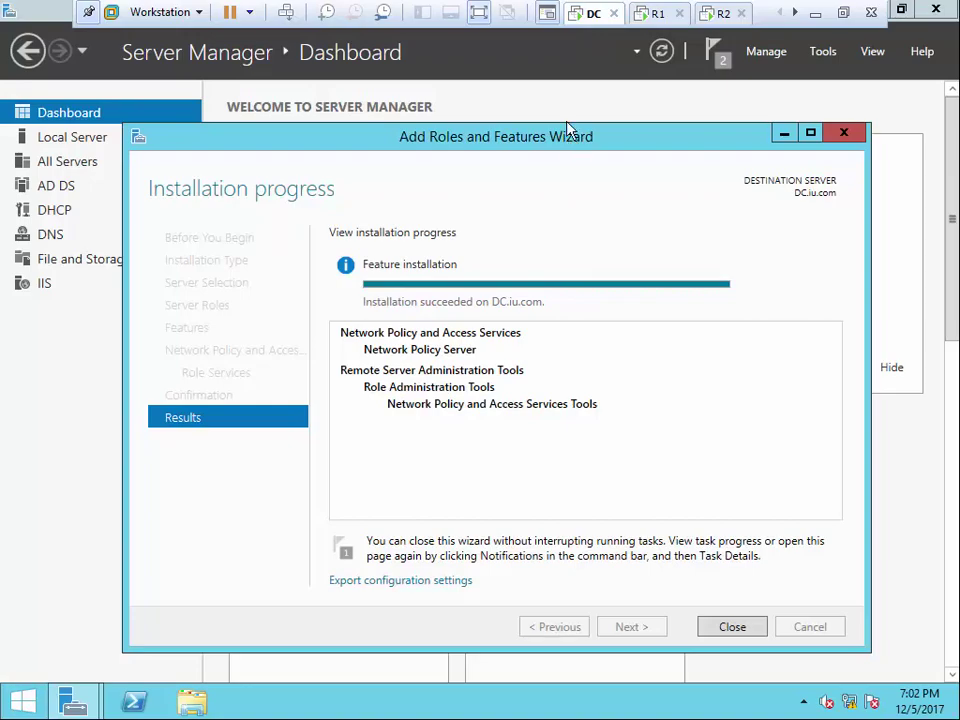
pyautogui.click(481, 12)
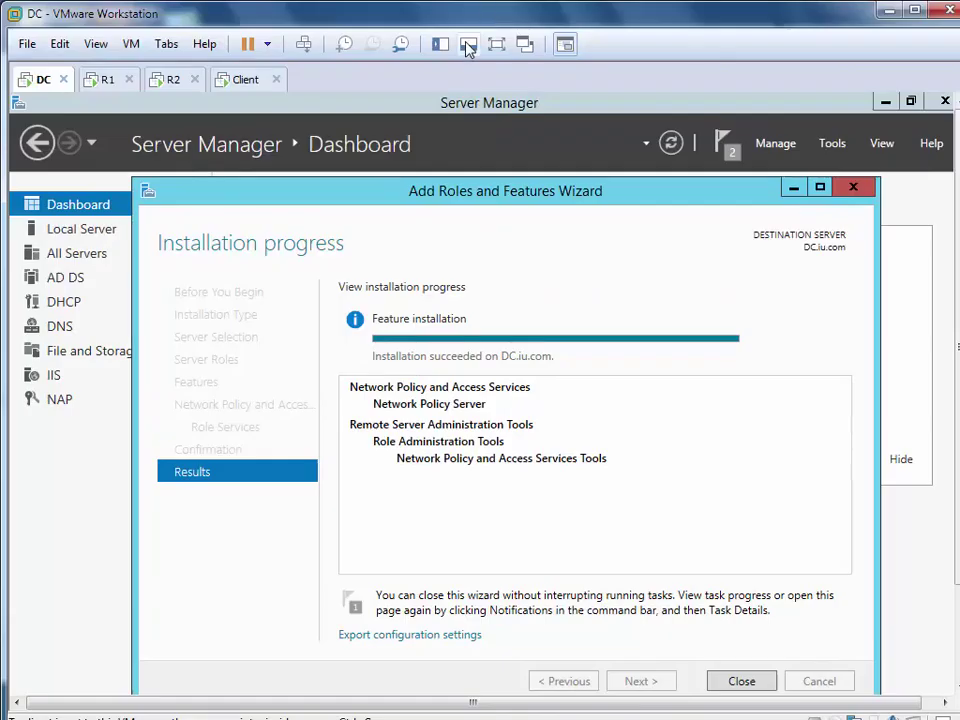
pyautogui.click(495, 44)
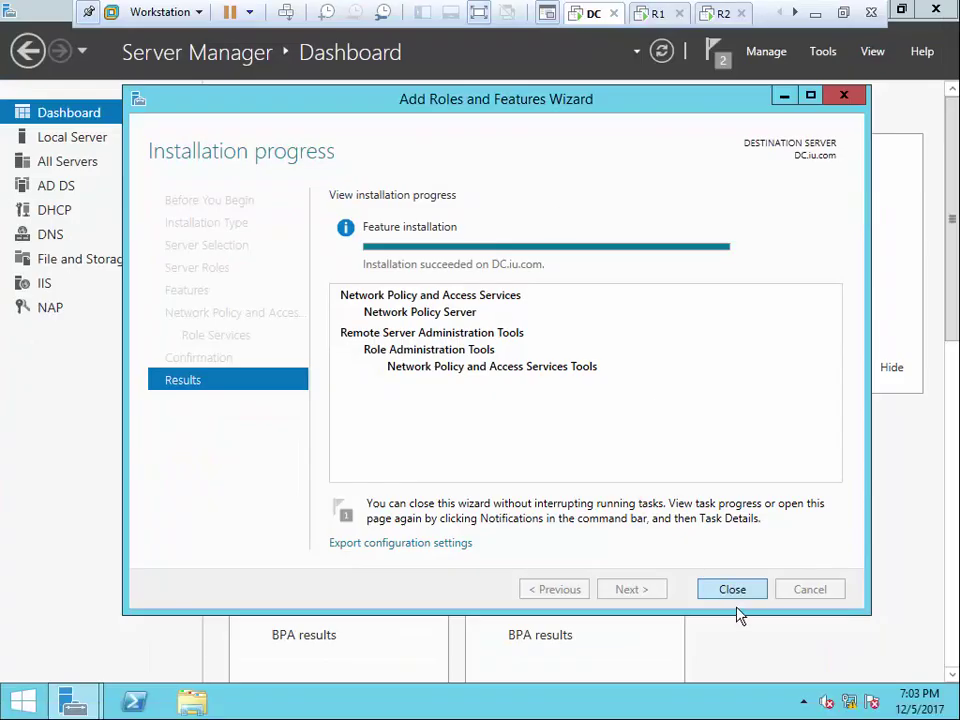
pyautogui.click(744, 590)
pyautogui.click(826, 58)
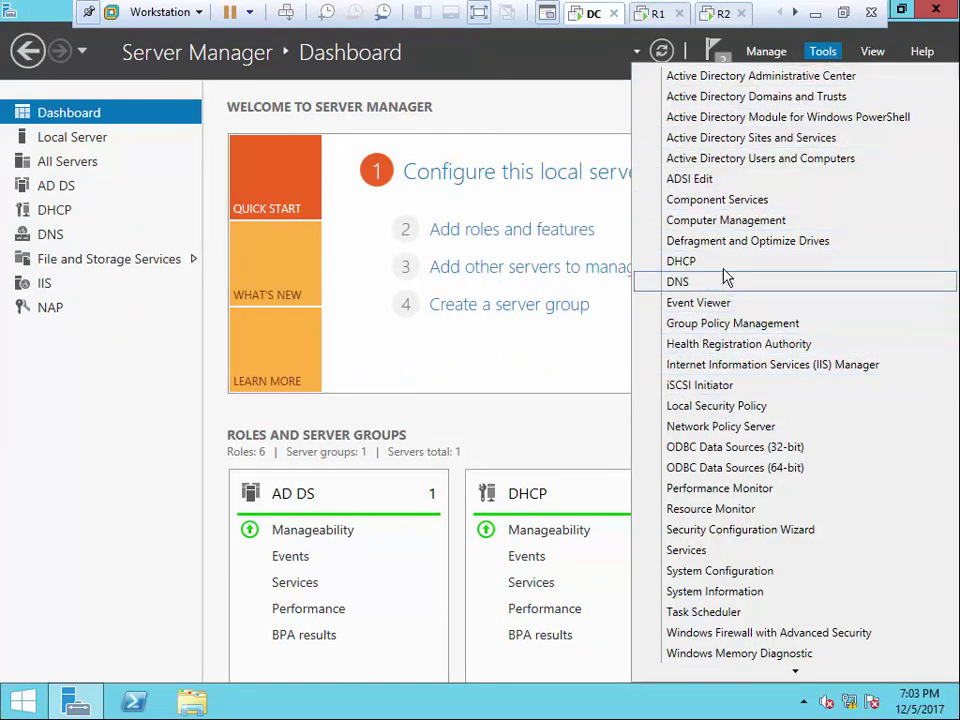
pyautogui.click(719, 430)
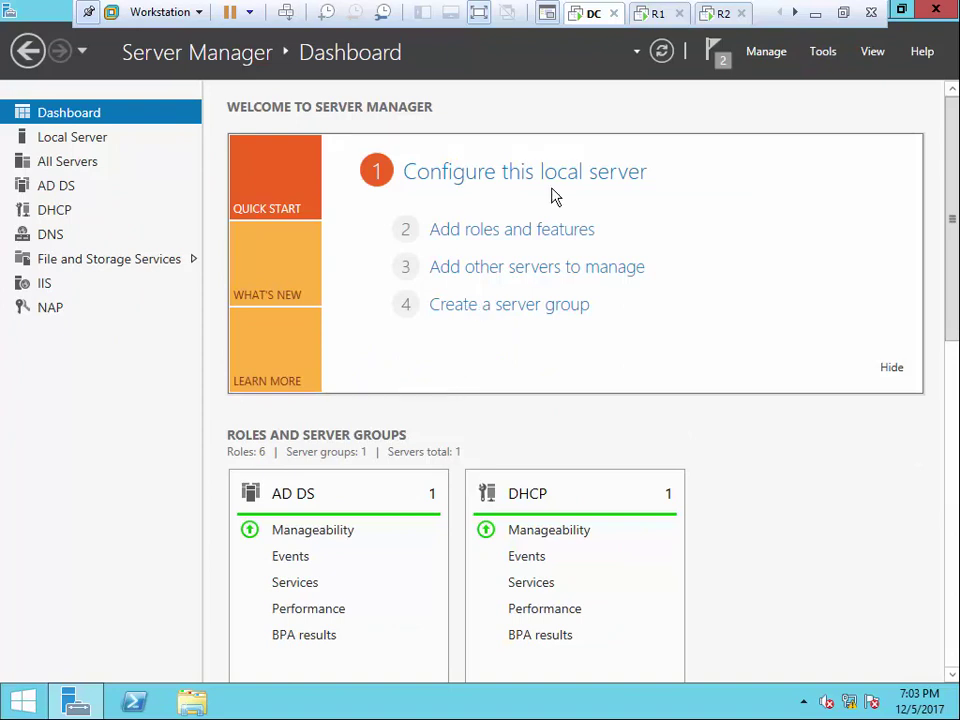
pyautogui.doubleClick(56, 21)
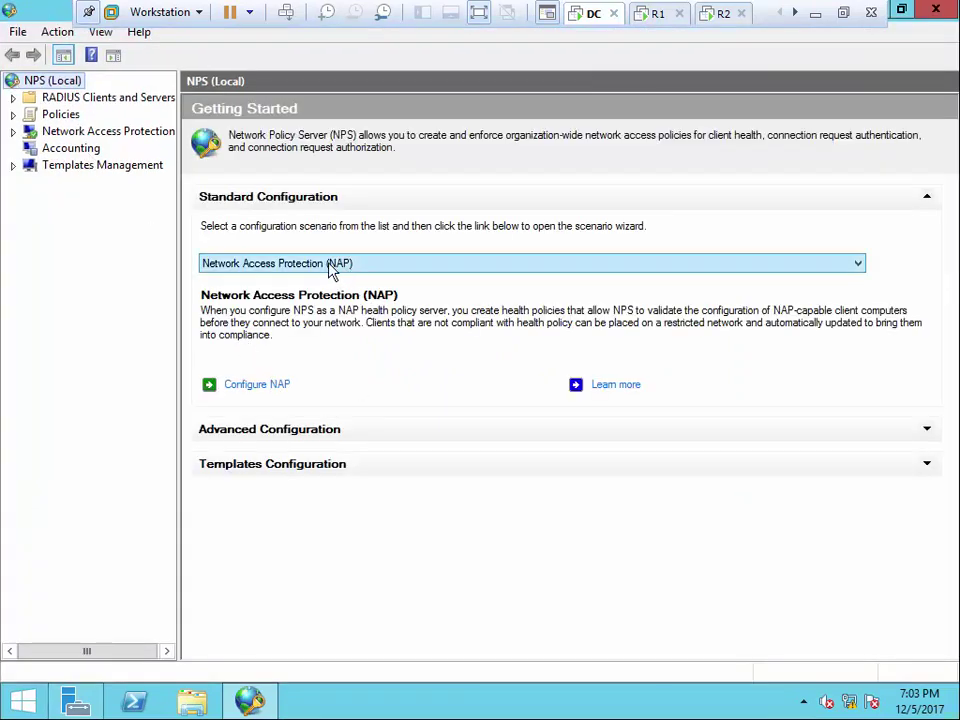
# Choose the RADIUS server for Dial-Up or VPN scenario with VPN Connections, and start a new RADIUS client
pyautogui.click(857, 264)
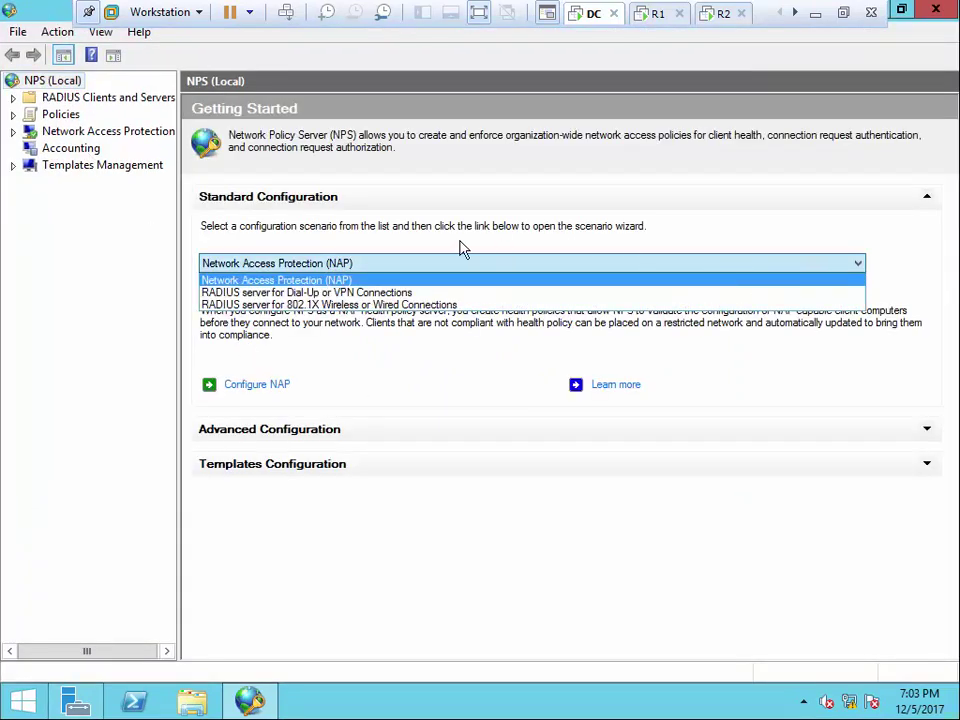
pyautogui.click(372, 293)
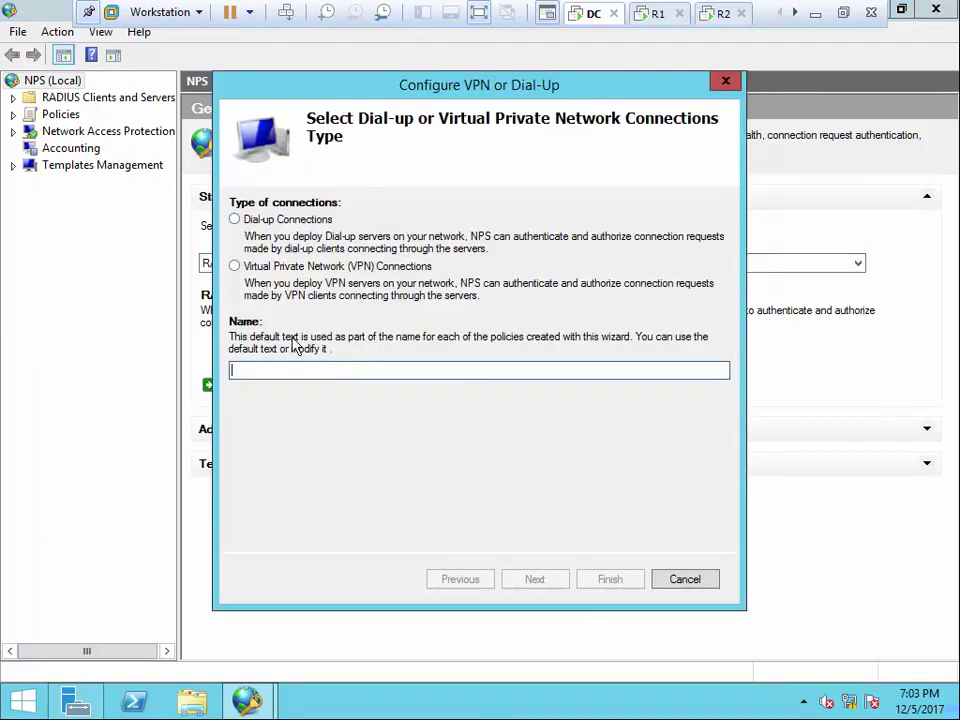
pyautogui.click(272, 268)
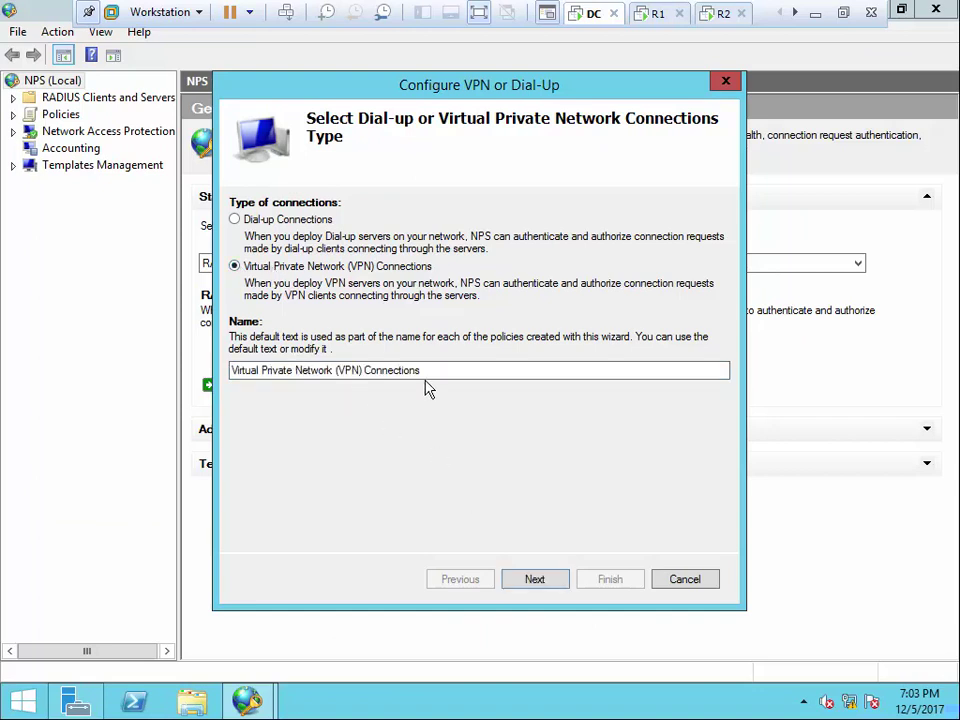
pyautogui.click(560, 579)
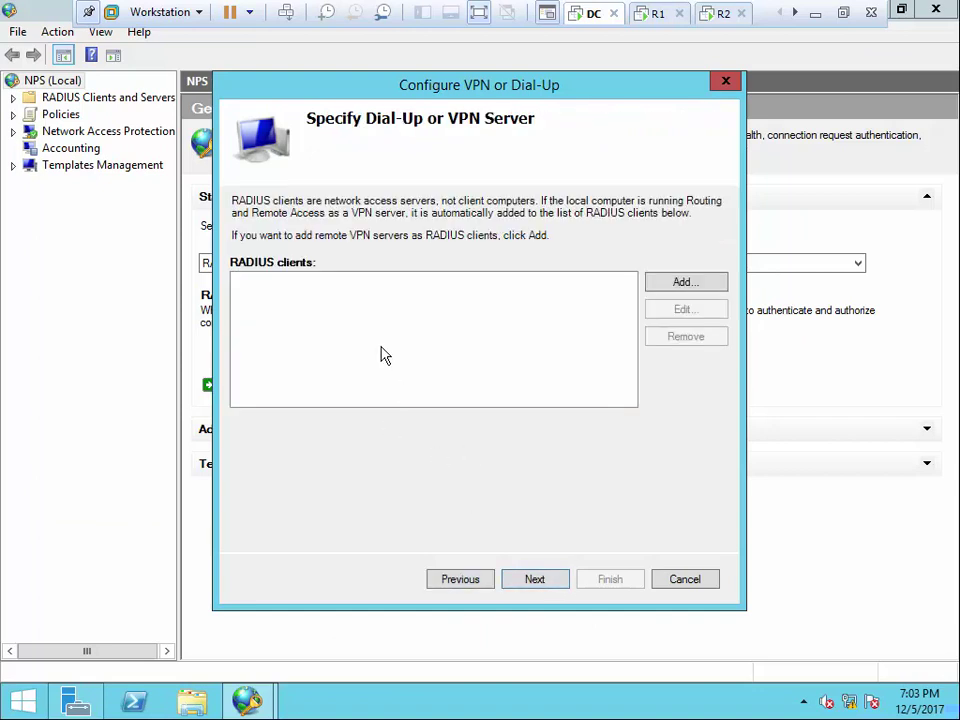
pyautogui.click(670, 288)
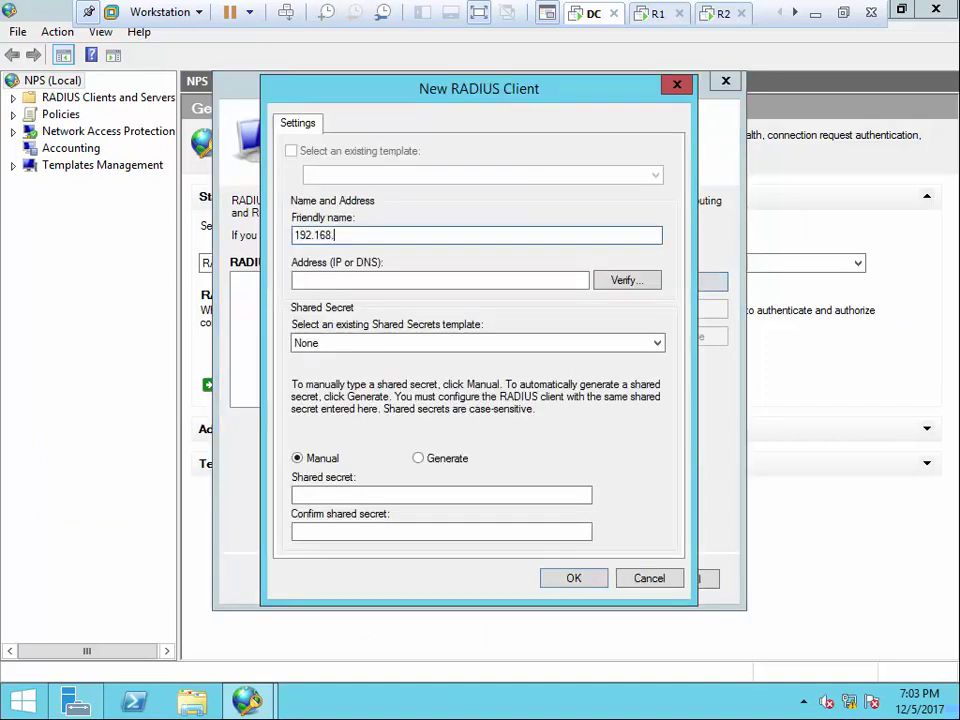
# Save RADIUS client 192.168.0.10 with a verified address and a manually entered, confirmed shared secret
pyautogui.click(329, 280)
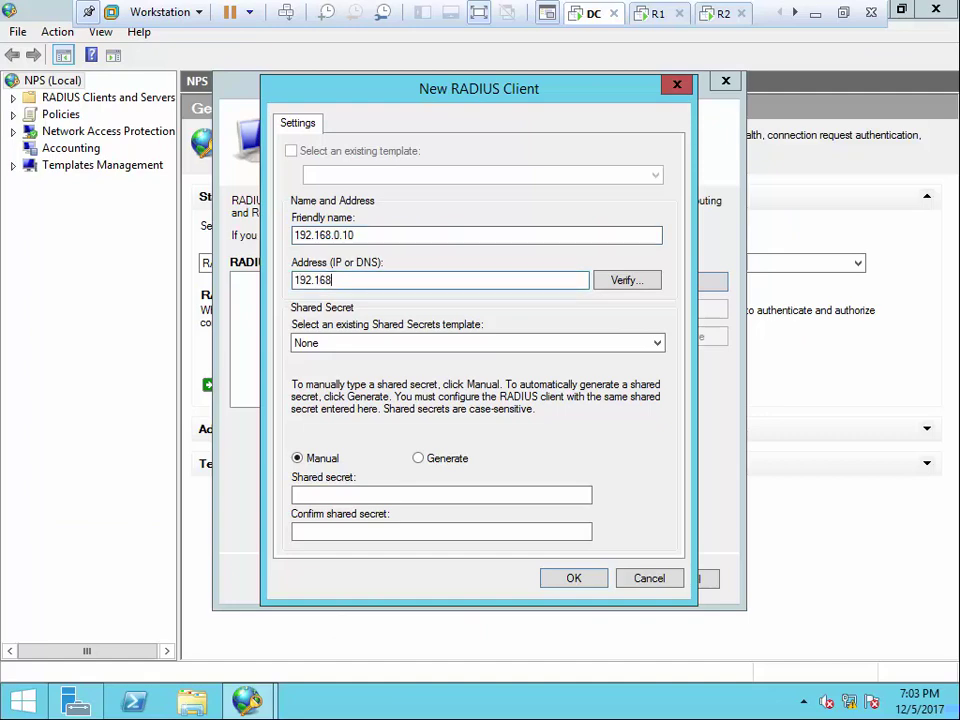
pyautogui.click(626, 280)
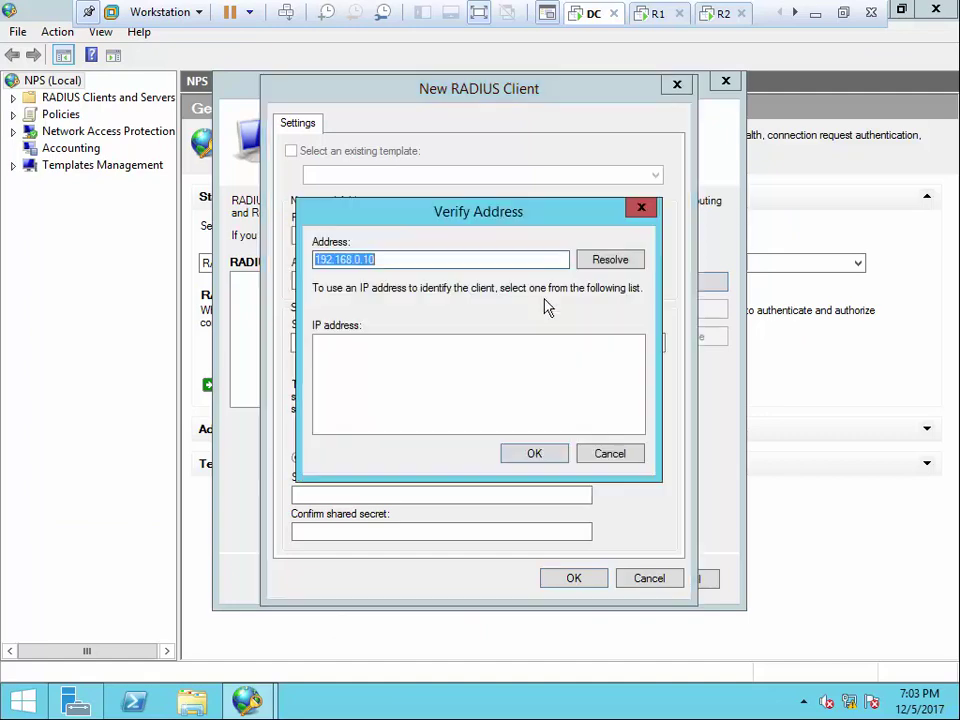
pyautogui.click(613, 266)
pyautogui.click(538, 453)
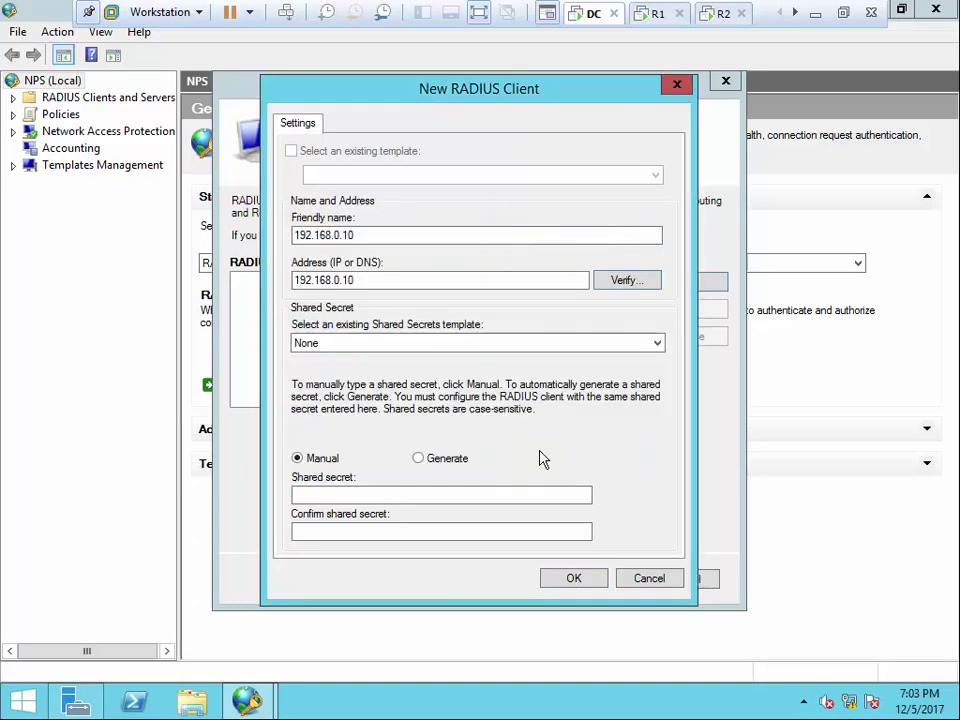
pyautogui.click(333, 492)
pyautogui.write('••••')
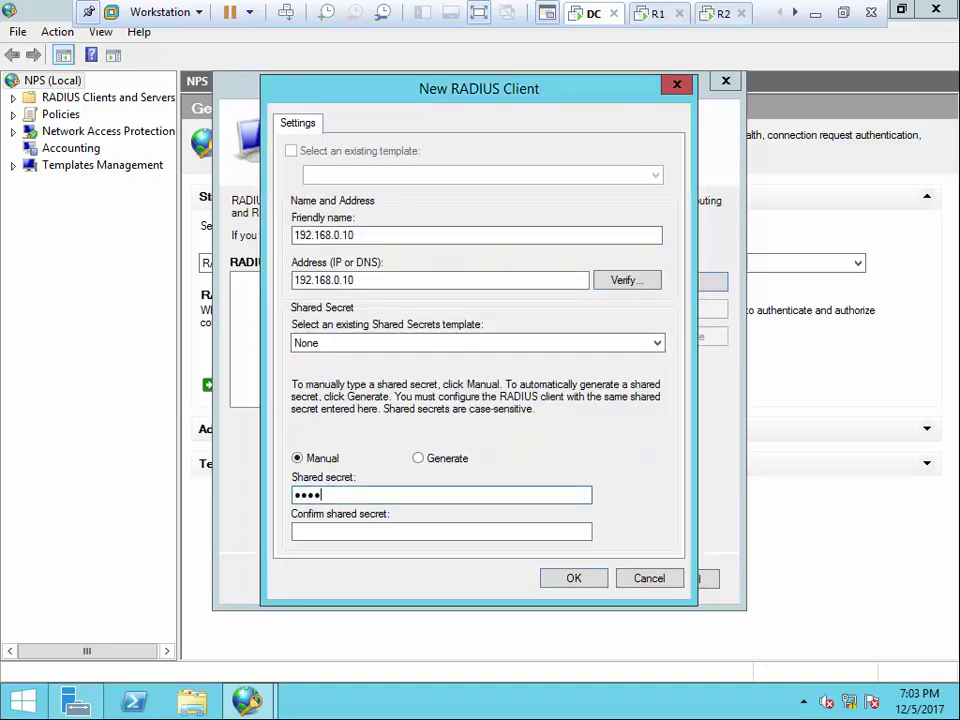
pyautogui.click(400, 535)
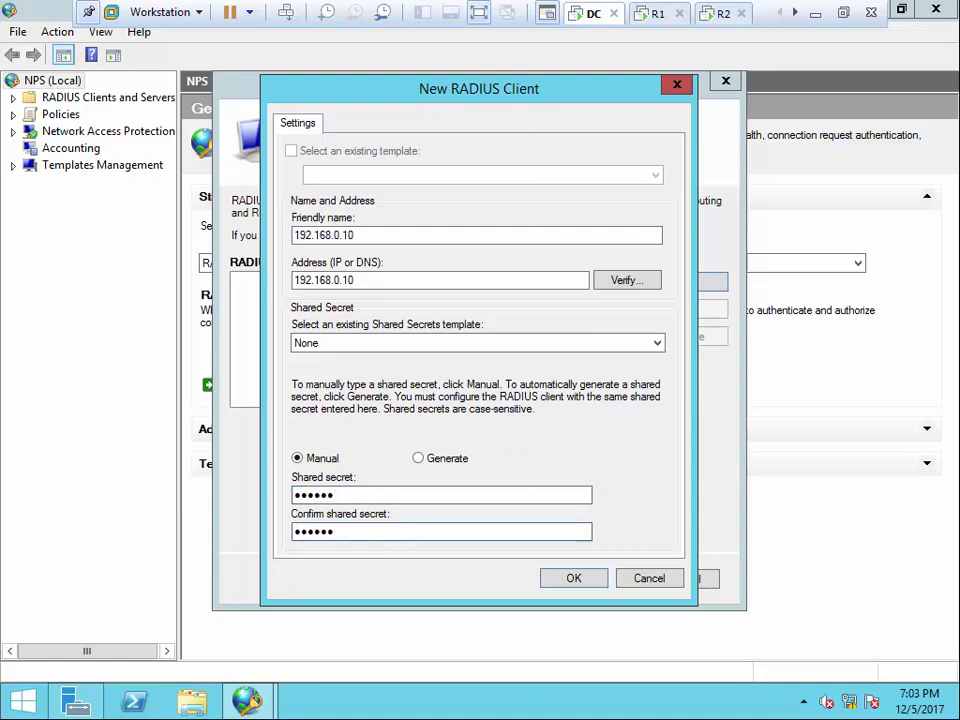
pyautogui.click(586, 580)
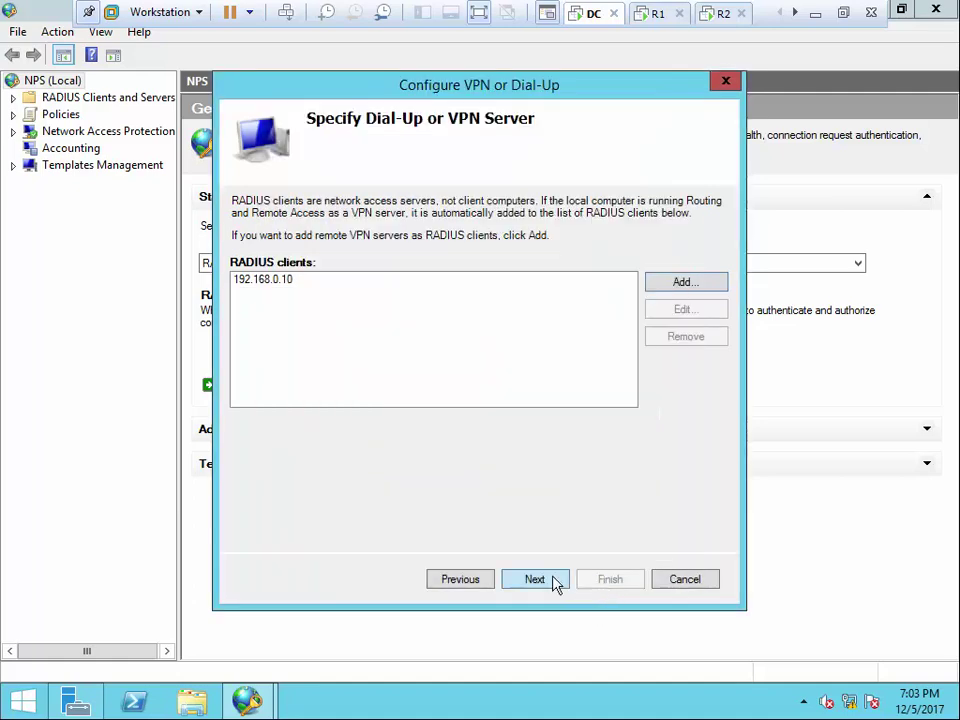
# Finish the wizard with MS-CHAPv2, no user groups, no IP filters, all encryption strengths and no realm
pyautogui.click(535, 580)
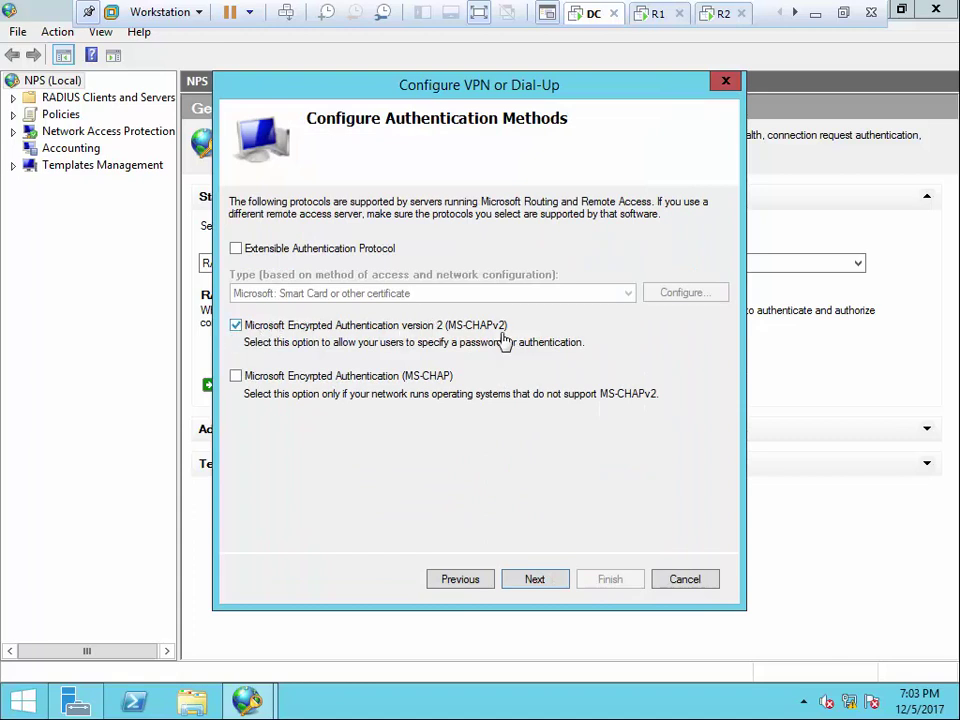
pyautogui.click(535, 580)
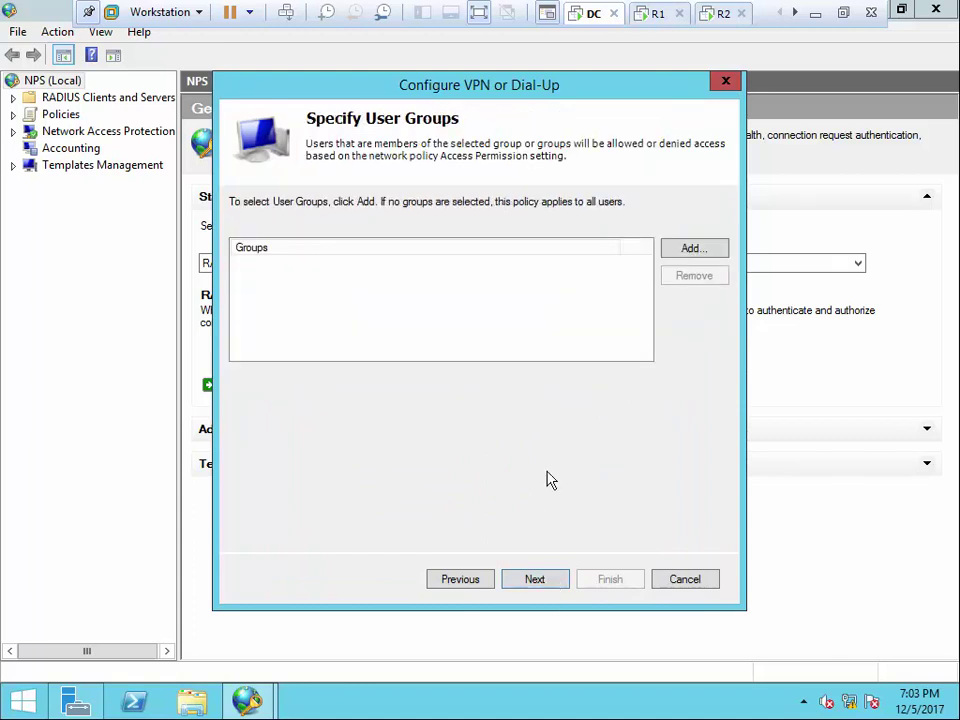
pyautogui.click(553, 583)
pyautogui.click(548, 578)
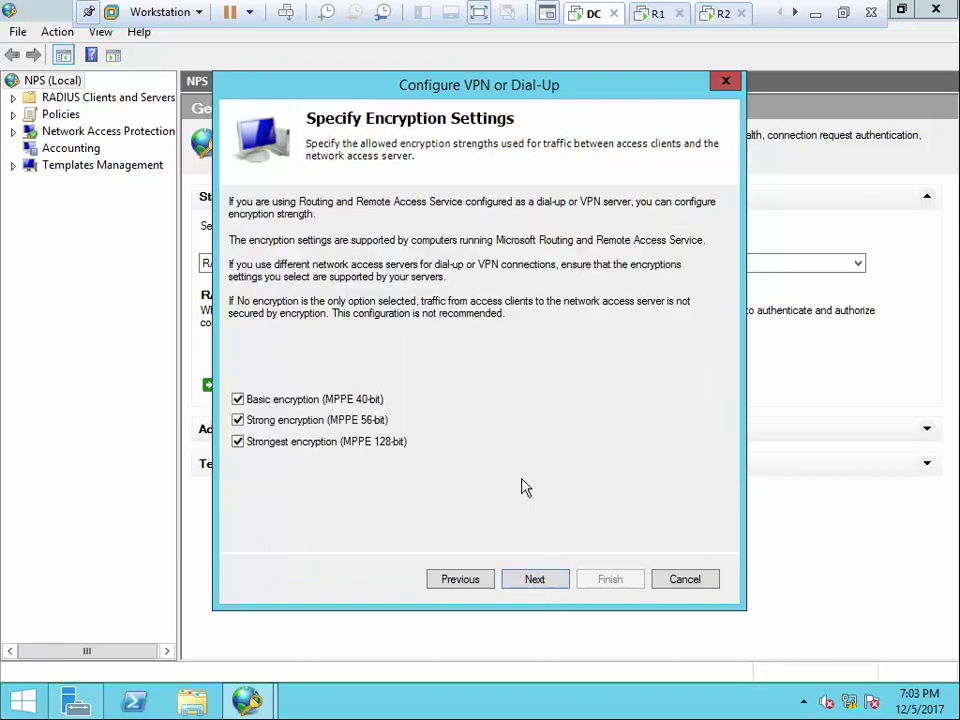
pyautogui.click(540, 580)
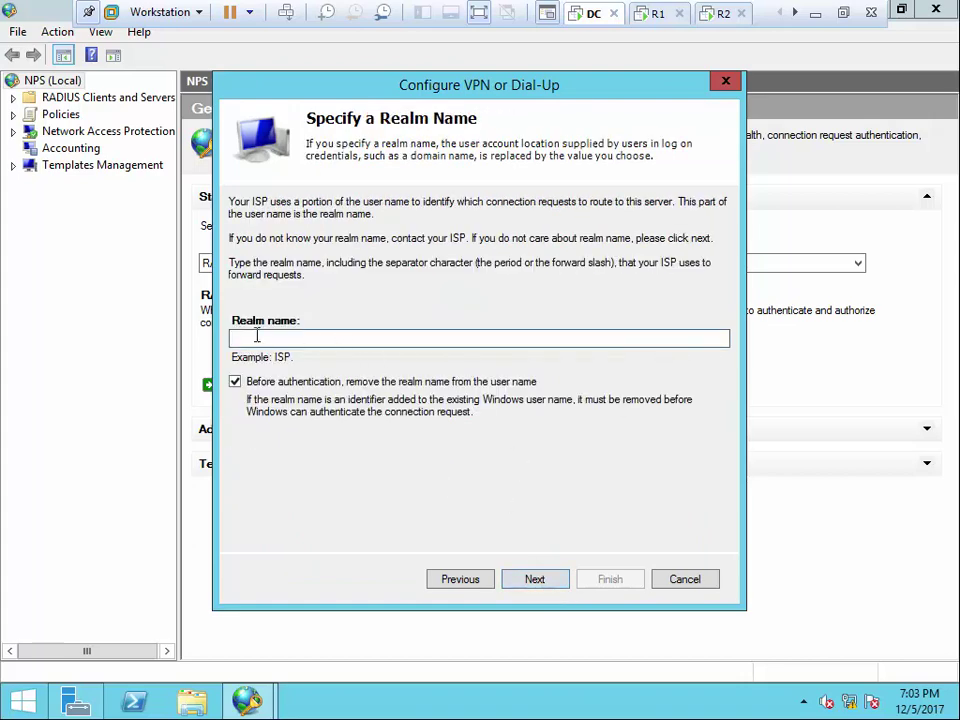
pyautogui.click(553, 583)
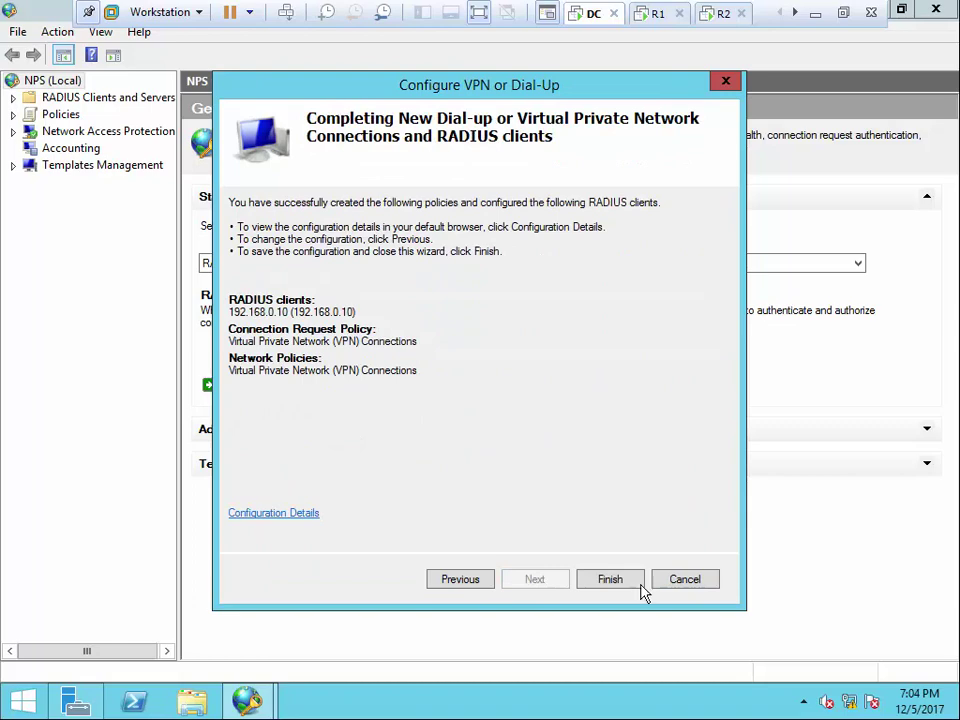
pyautogui.click(610, 579)
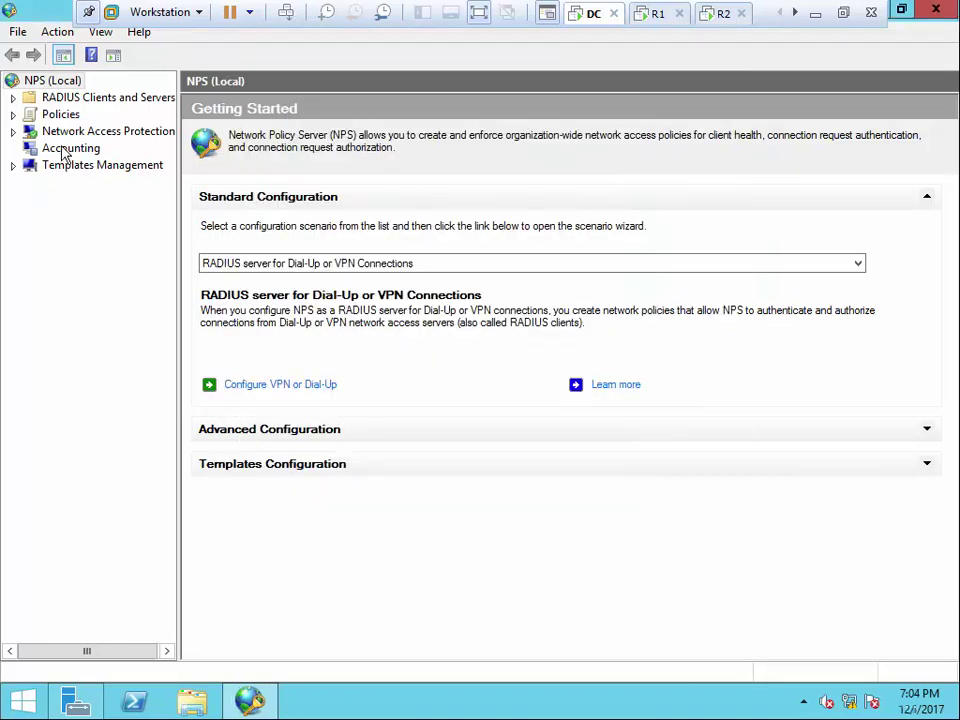
pyautogui.click(60, 114)
# Move the VPN connection request policy to processing order 1, then display the Network Policies list
pyautogui.click(70, 97)
pyautogui.click(13, 97)
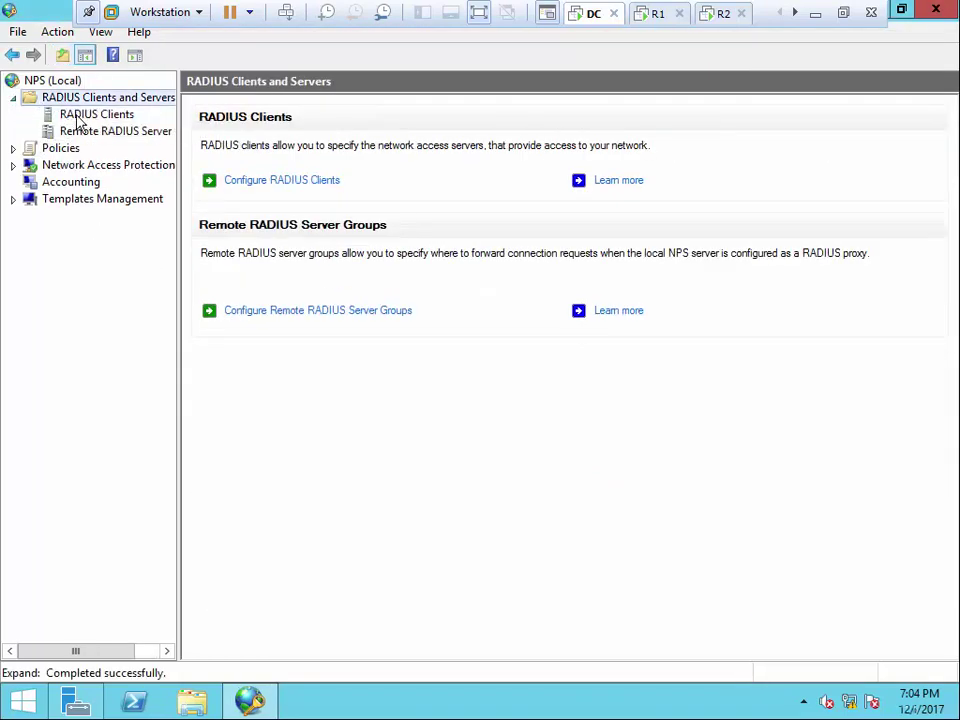
pyautogui.click(90, 114)
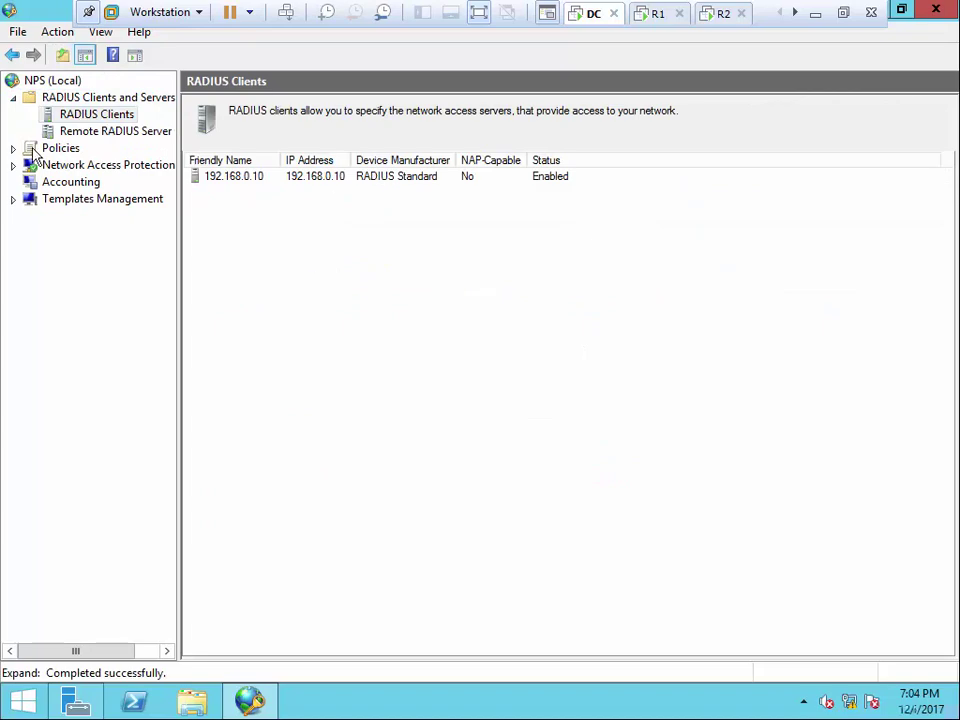
pyautogui.click(30, 149)
pyautogui.click(12, 149)
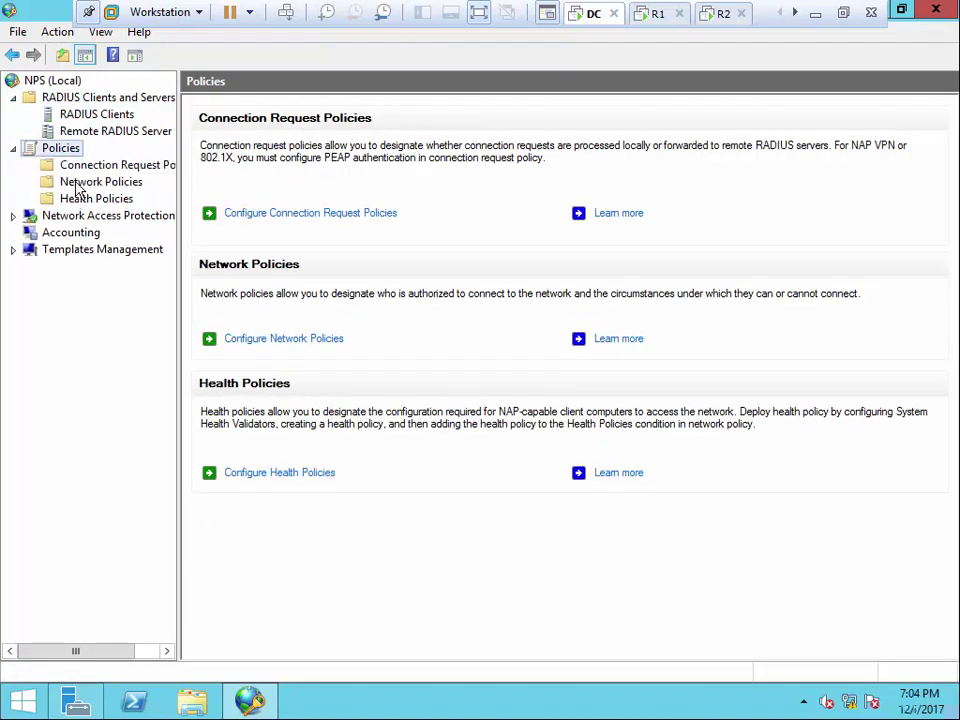
pyautogui.click(86, 181)
pyautogui.click(85, 166)
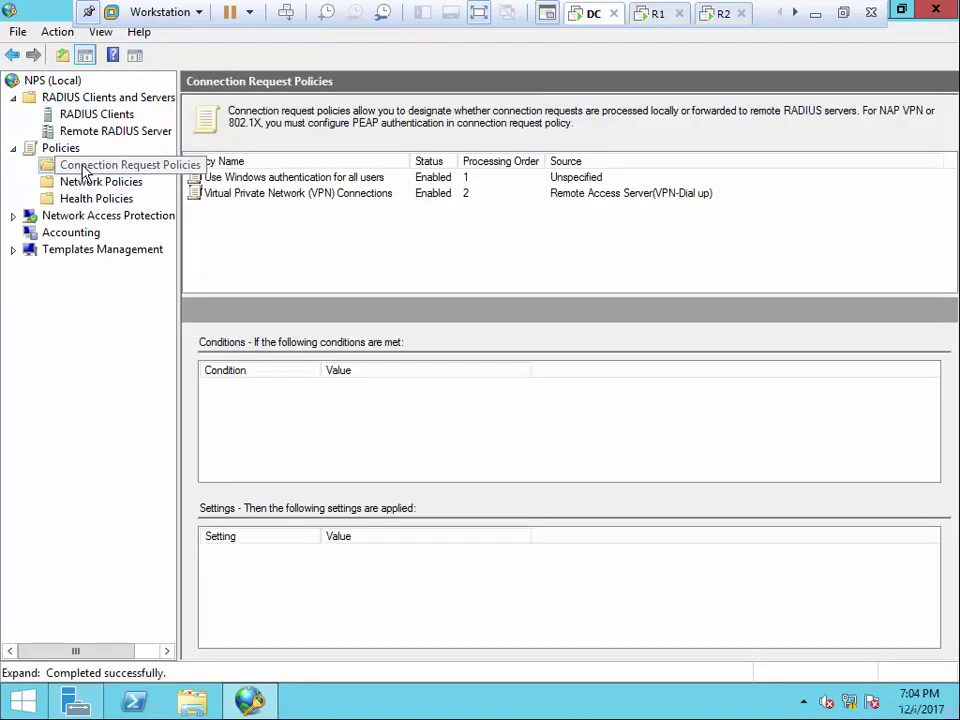
pyautogui.click(311, 196)
pyautogui.rightClick(313, 196)
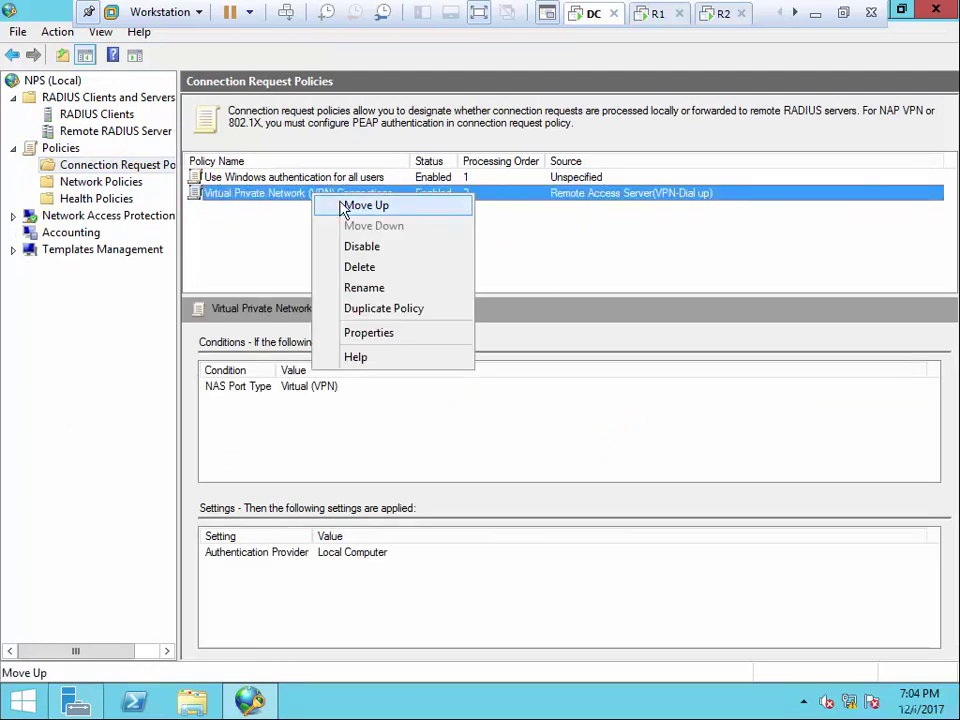
pyautogui.click(345, 207)
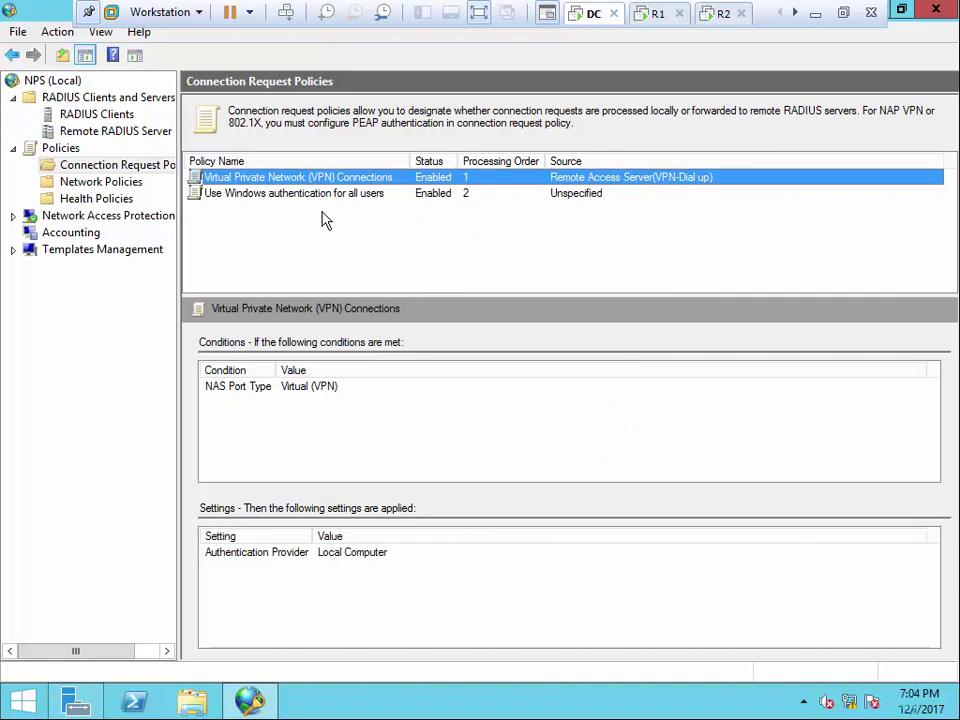
pyautogui.click(117, 185)
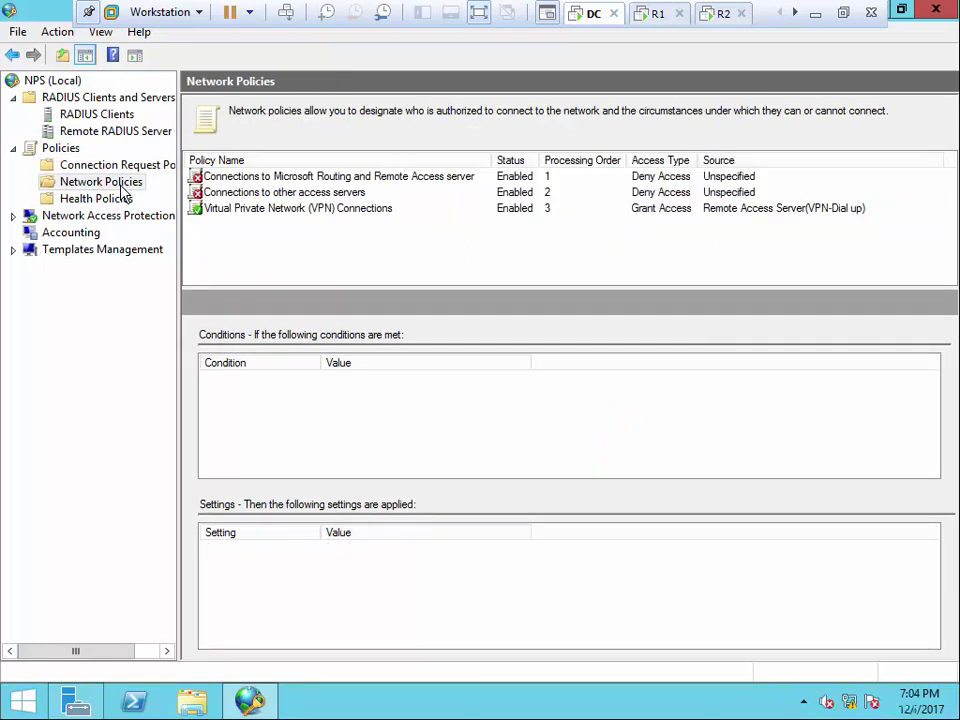
# Move the VPN network policy up twice to processing order 1
pyautogui.rightClick(236, 212)
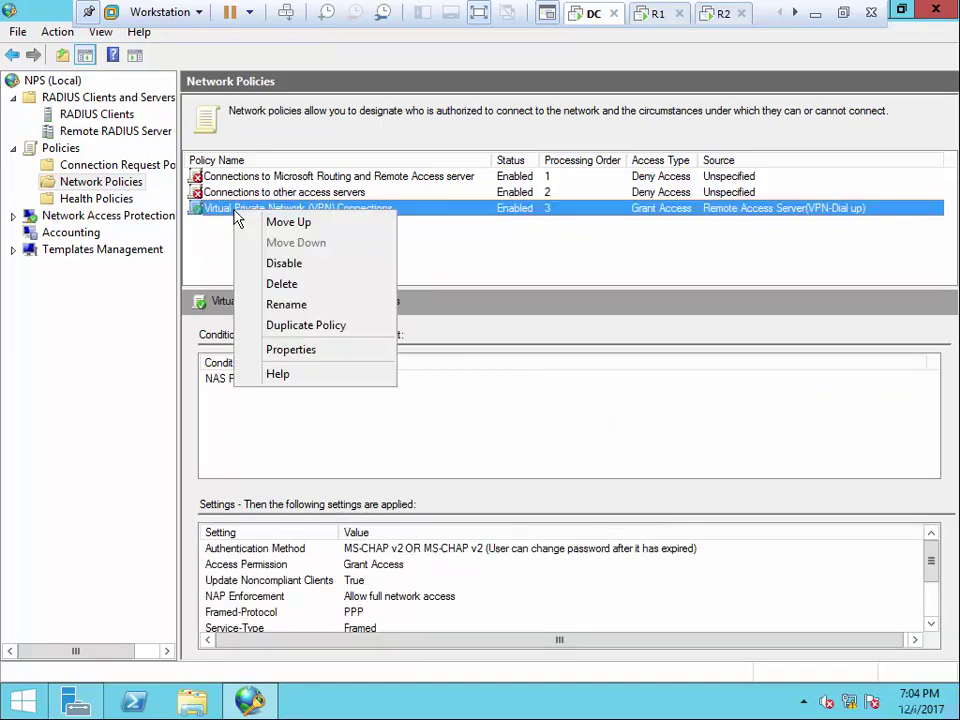
pyautogui.click(287, 224)
pyautogui.rightClick(288, 194)
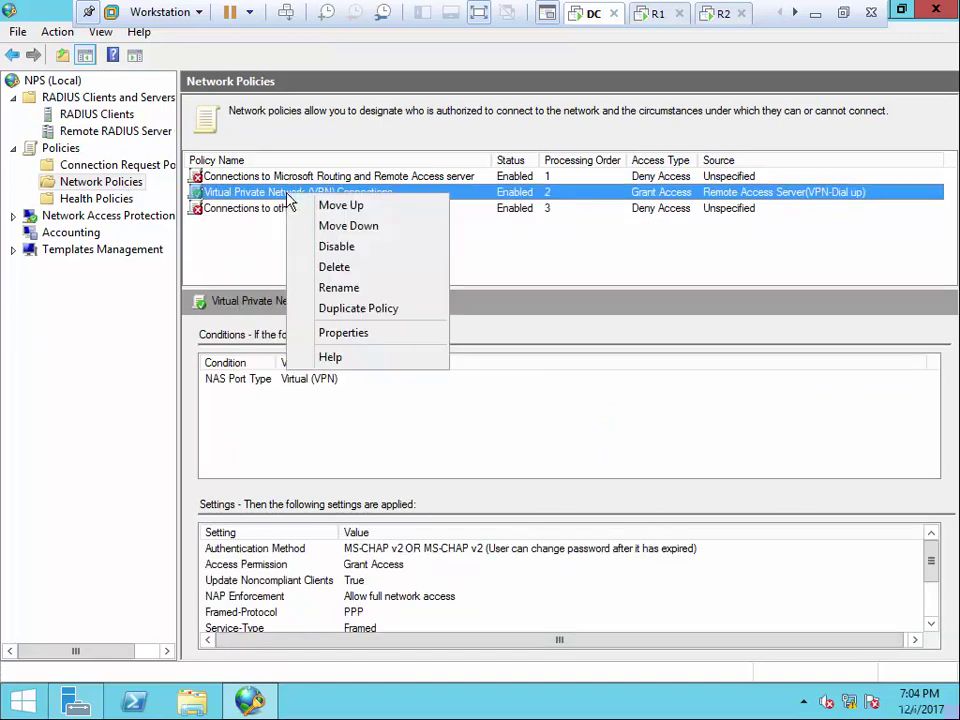
pyautogui.click(317, 204)
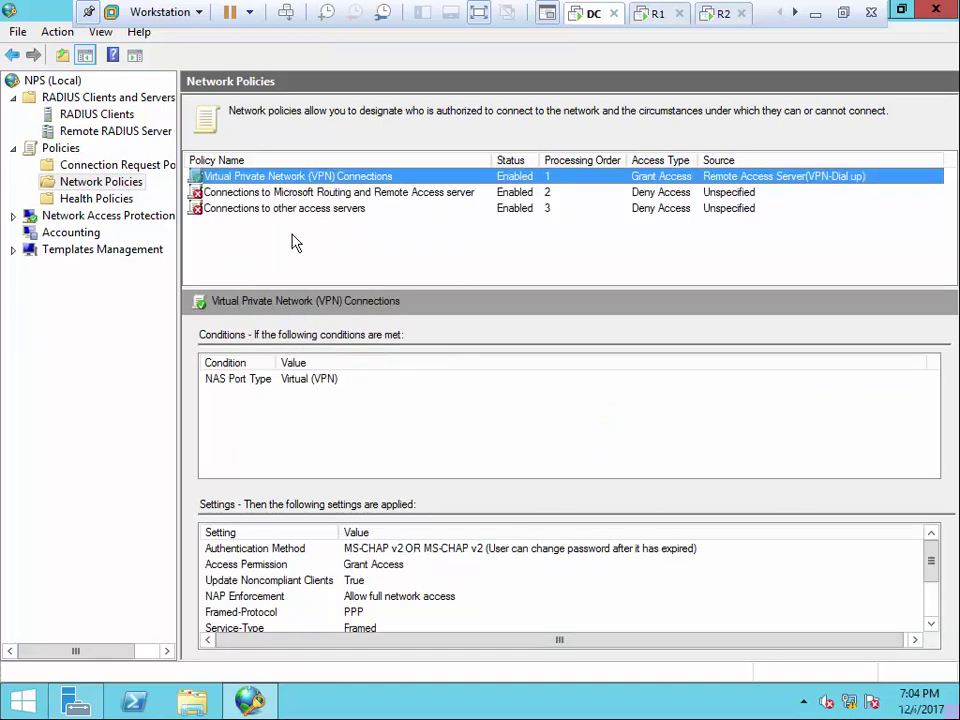
# Collapse the console tree, close the NPS console, and switch to R1
pyautogui.click(13, 149)
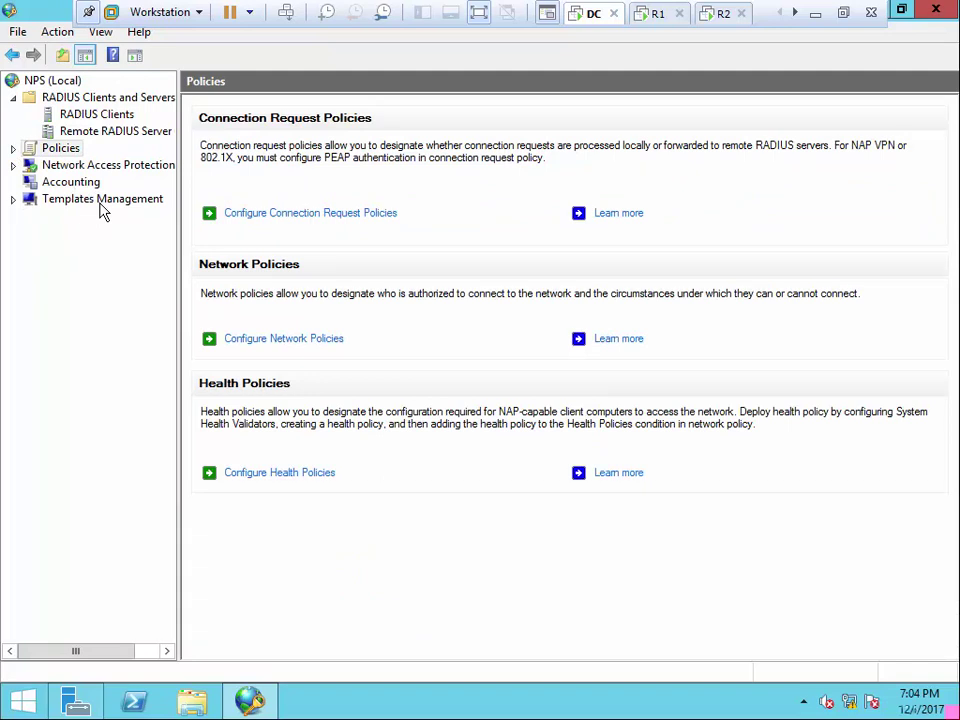
pyautogui.click(13, 97)
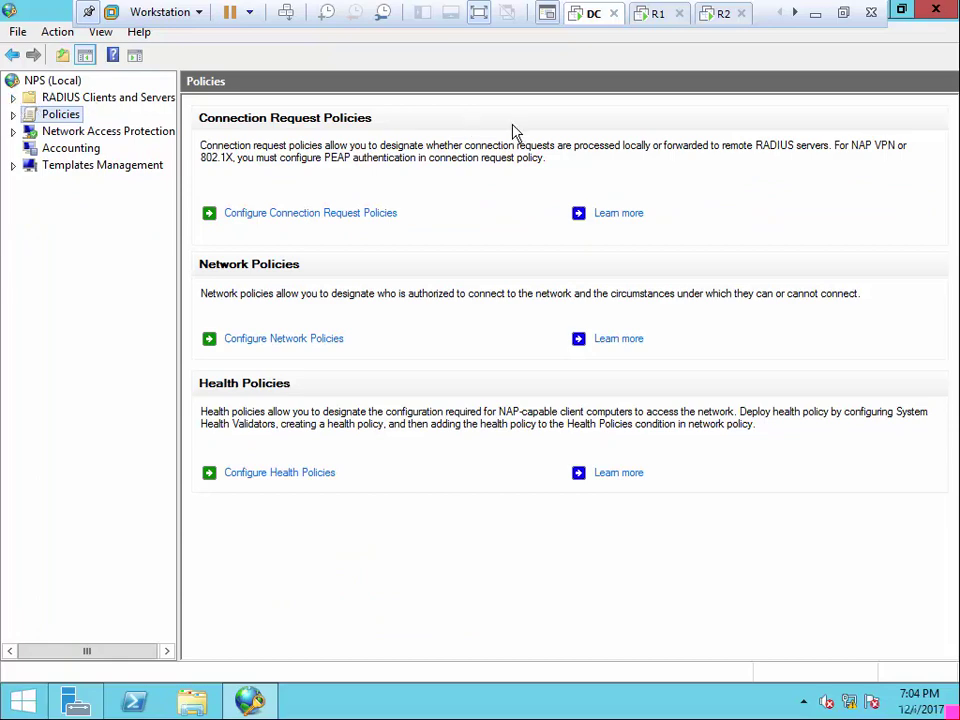
pyautogui.click(941, 12)
pyautogui.click(652, 12)
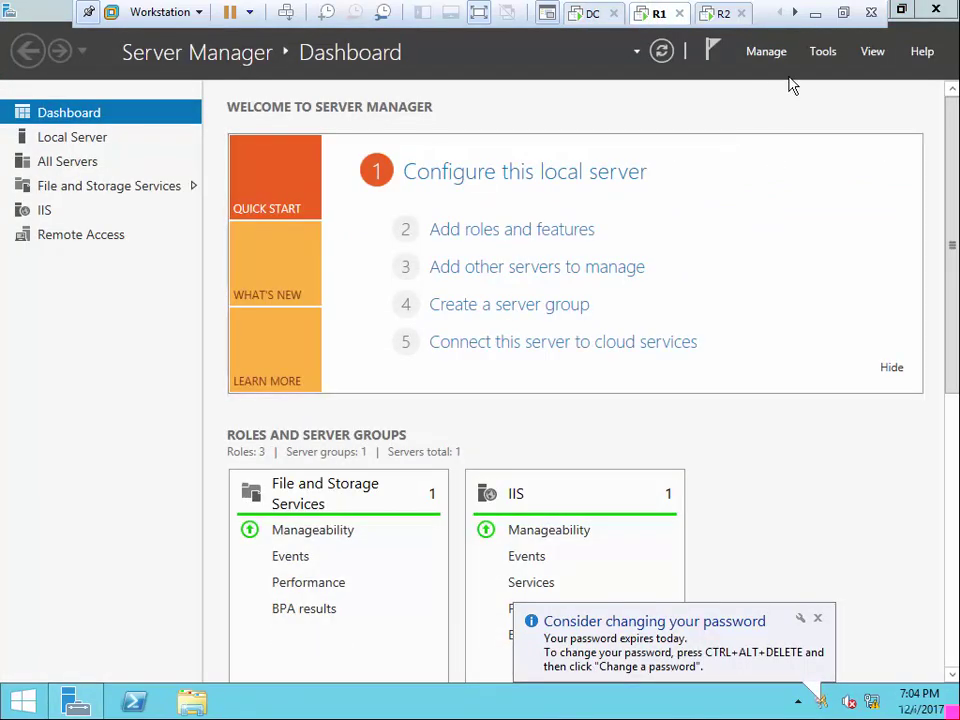
# In R1's Routing and Remote Access server properties, set authentication to RADIUS Authentication
pyautogui.click(823, 51)
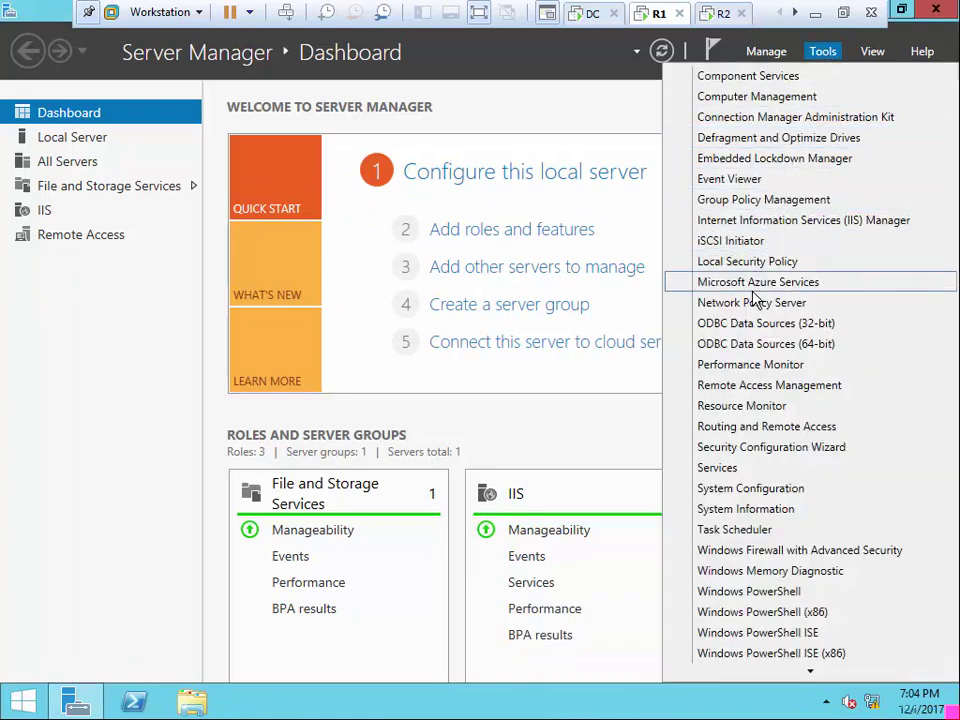
pyautogui.click(754, 428)
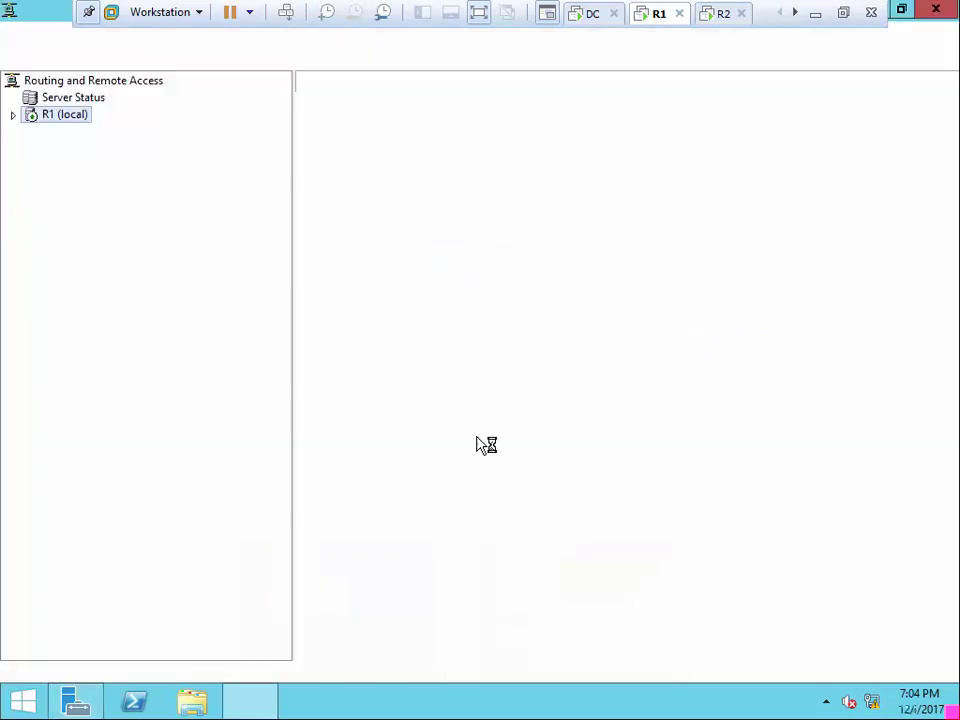
pyautogui.click(13, 114)
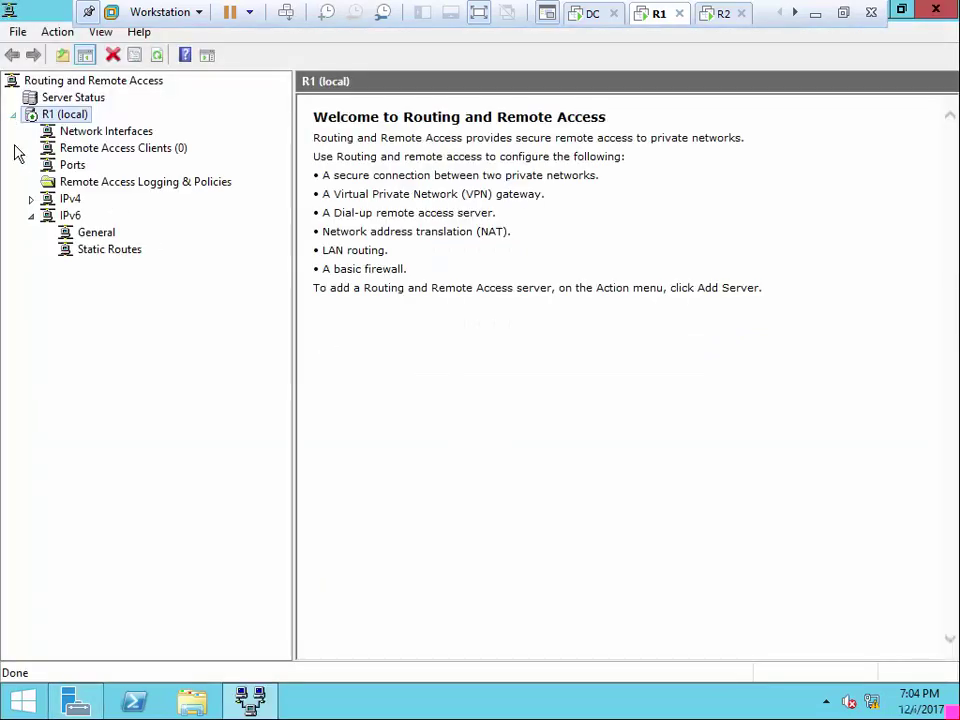
pyautogui.rightClick(66, 116)
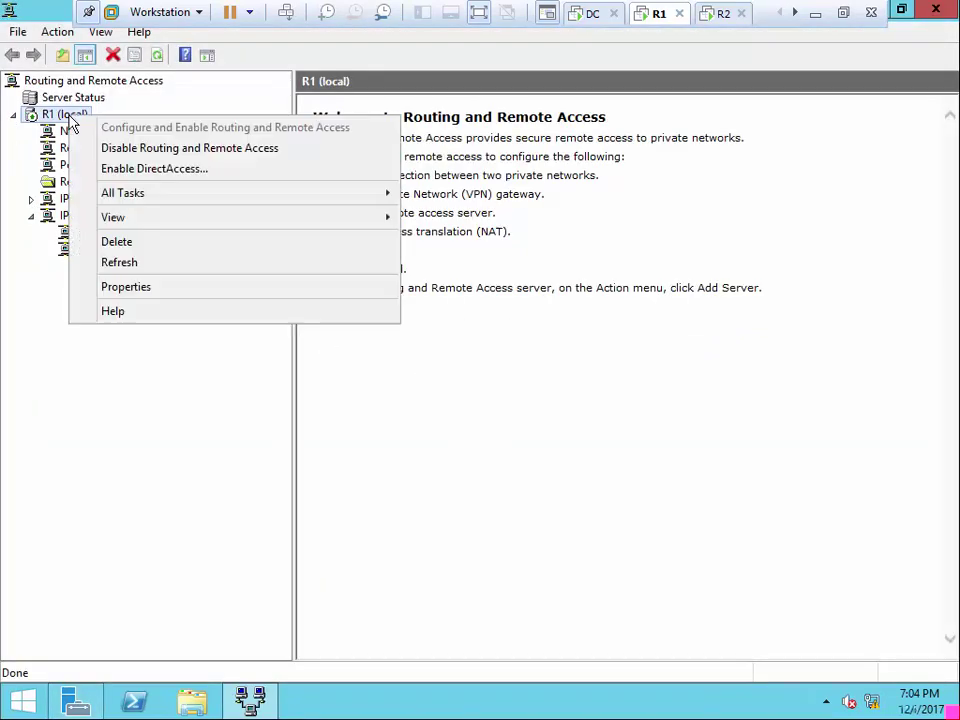
pyautogui.click(135, 290)
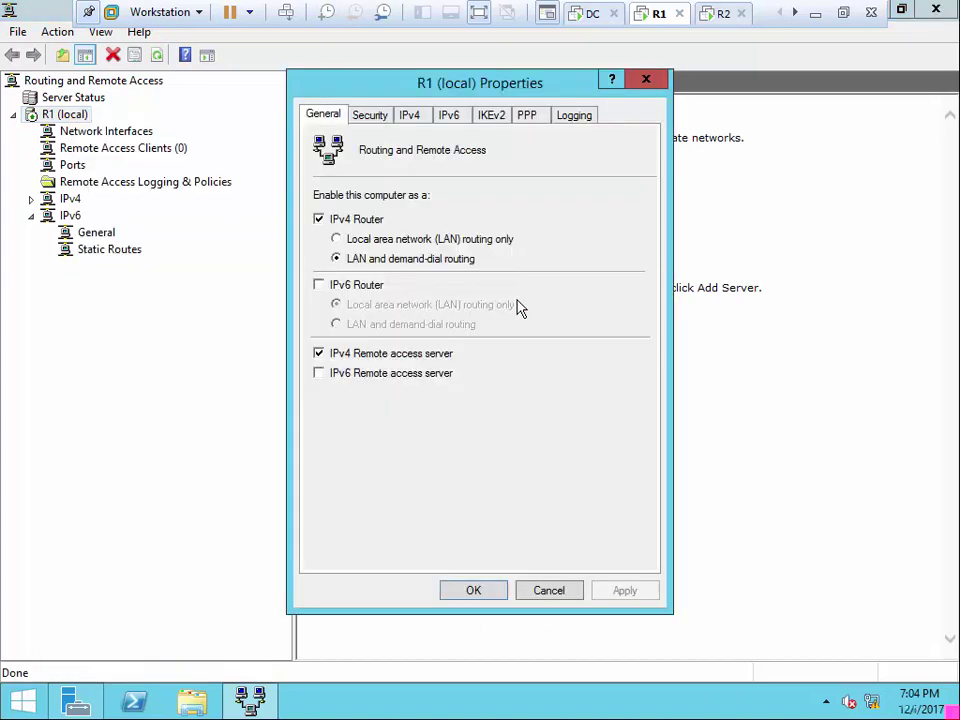
pyautogui.click(378, 118)
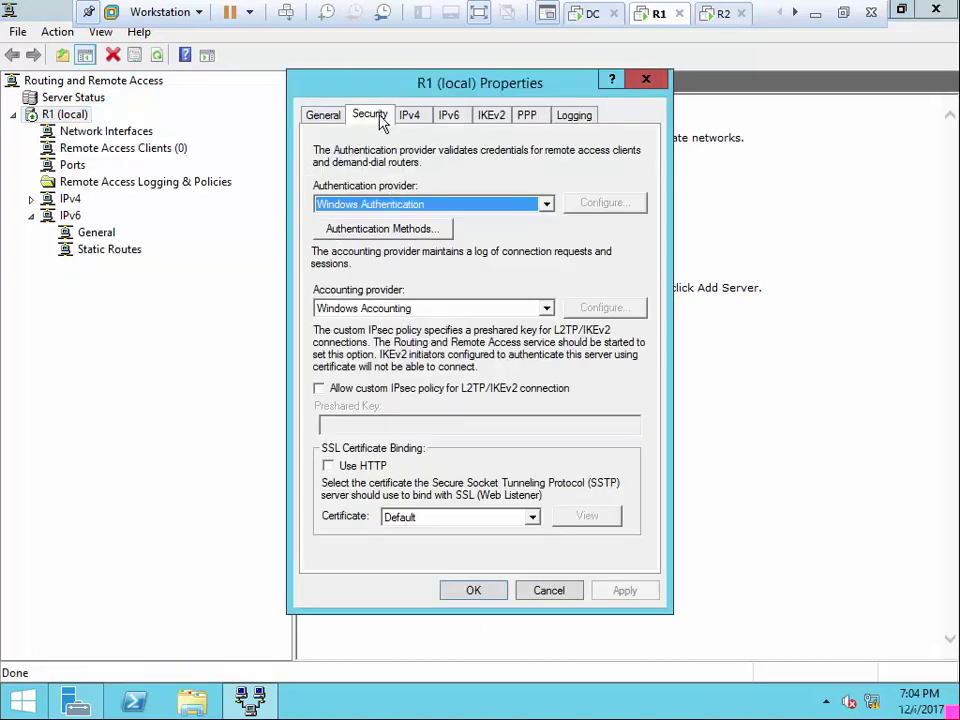
pyautogui.click(547, 205)
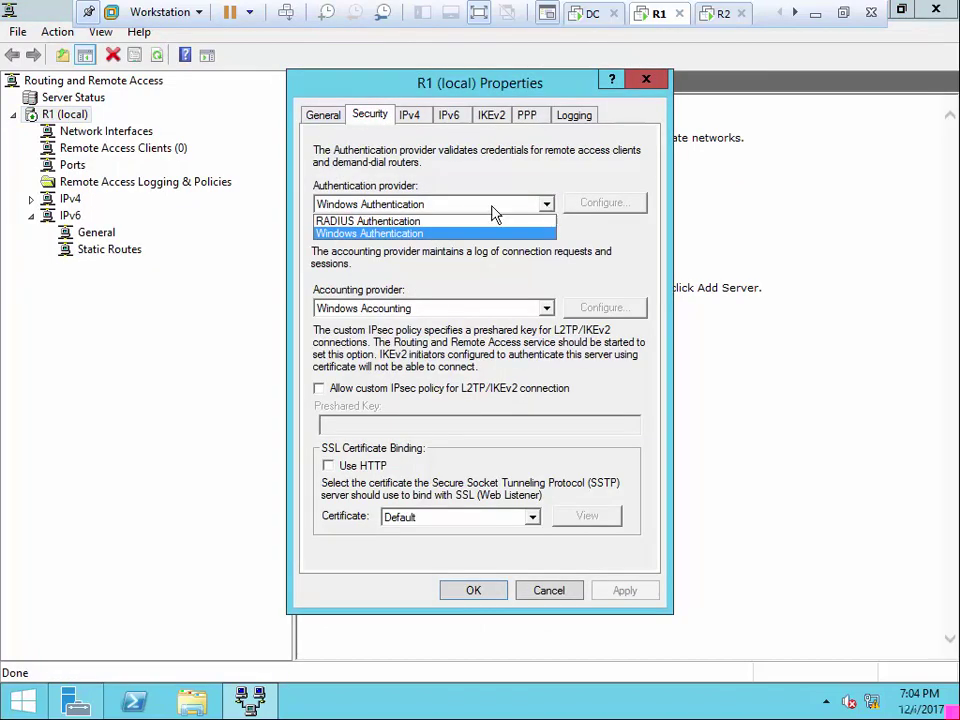
pyautogui.click(420, 221)
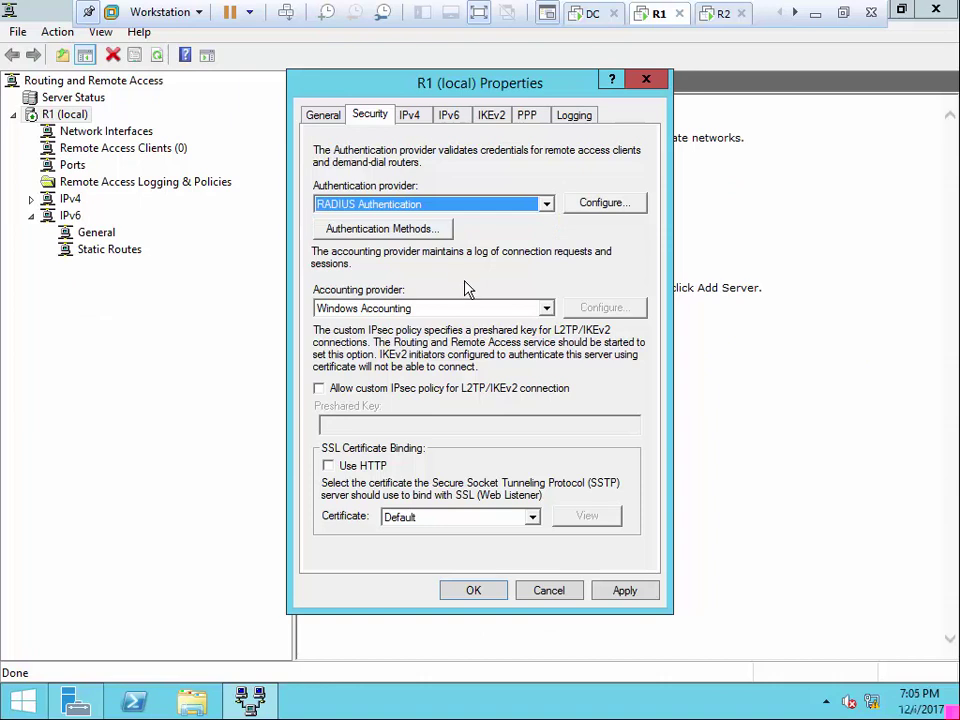
# Add 192.168.0.1 as the RADIUS authentication server with a shared secret
pyautogui.click(620, 203)
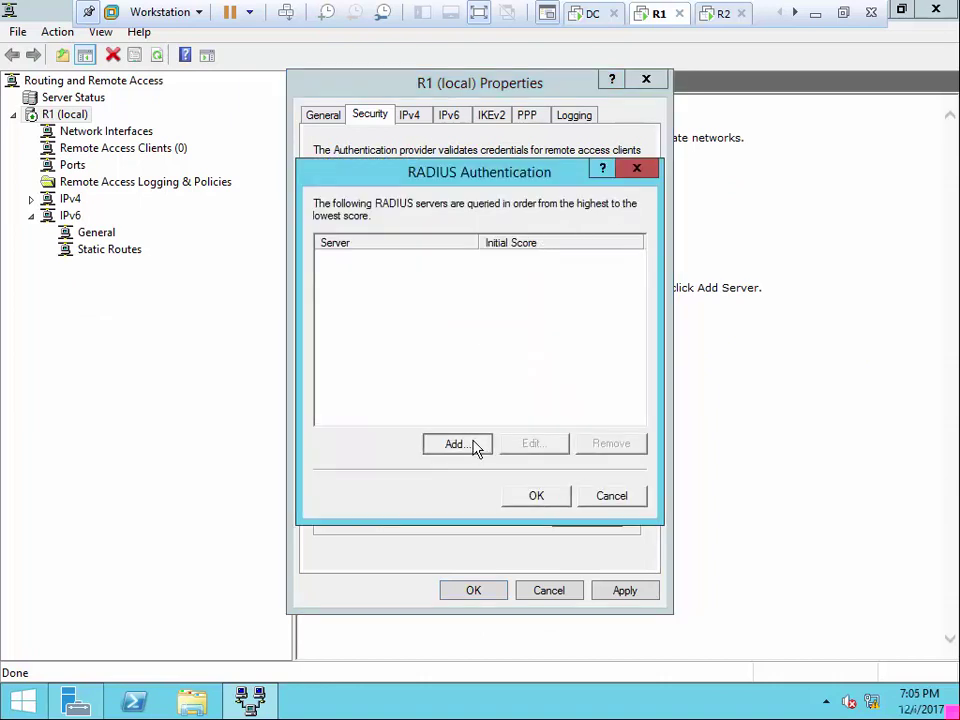
pyautogui.click(475, 445)
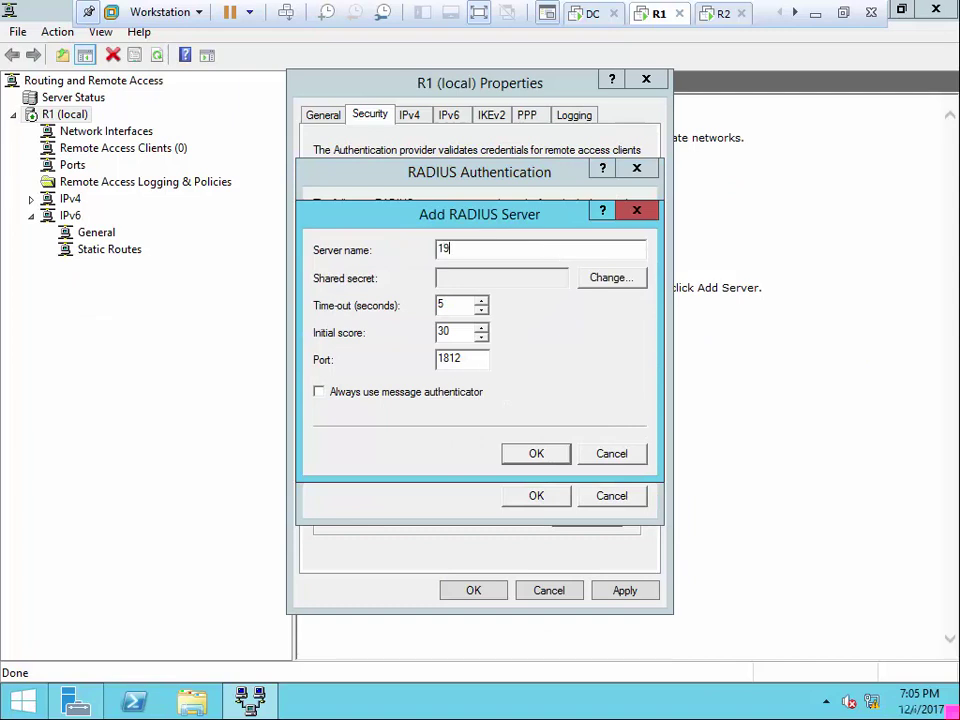
pyautogui.write('192.168.0.1')
pyautogui.click(600, 279)
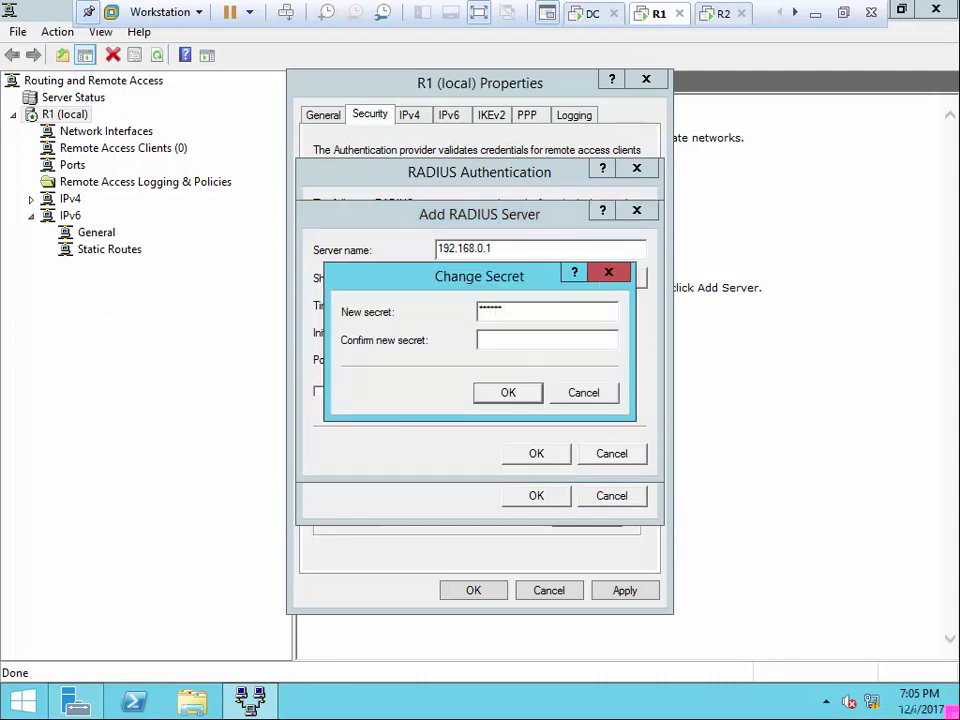
pyautogui.click(519, 395)
pyautogui.click(550, 452)
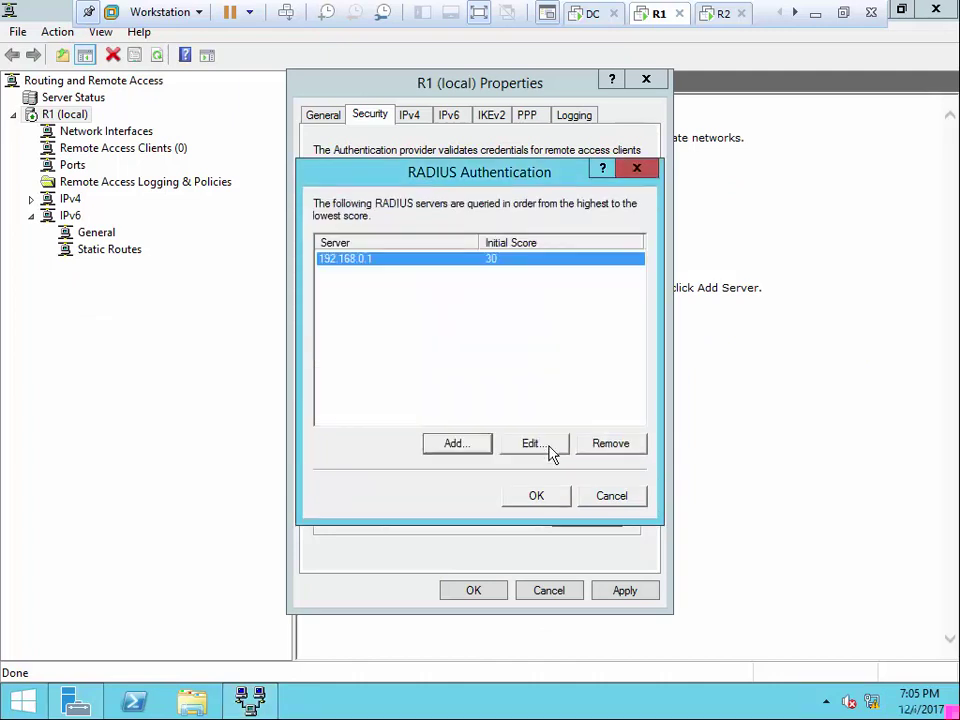
pyautogui.click(536, 496)
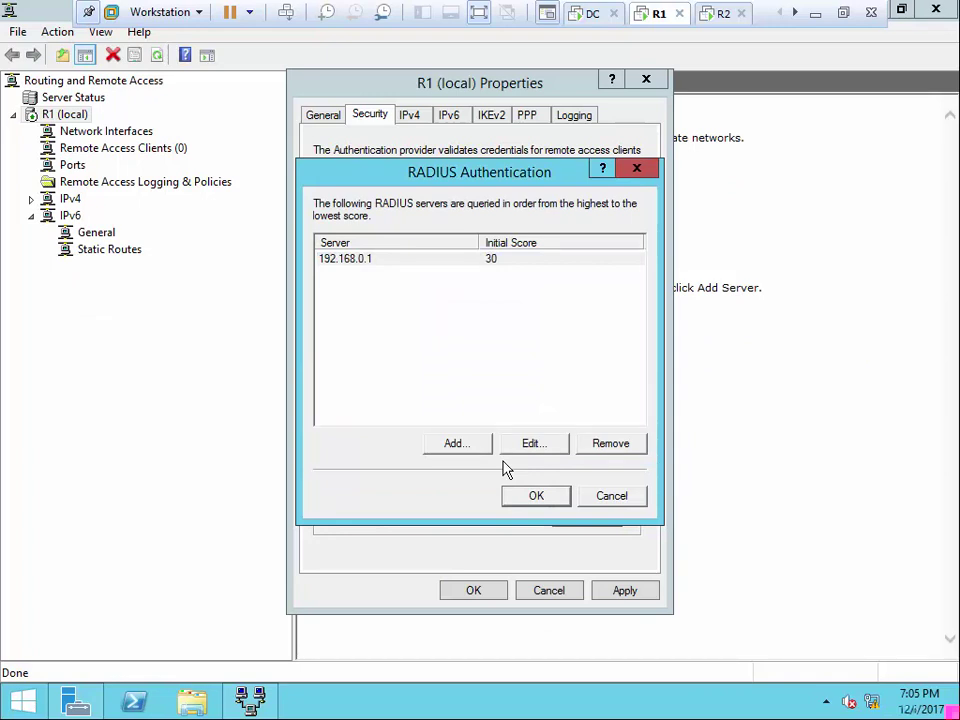
pyautogui.press('Return')
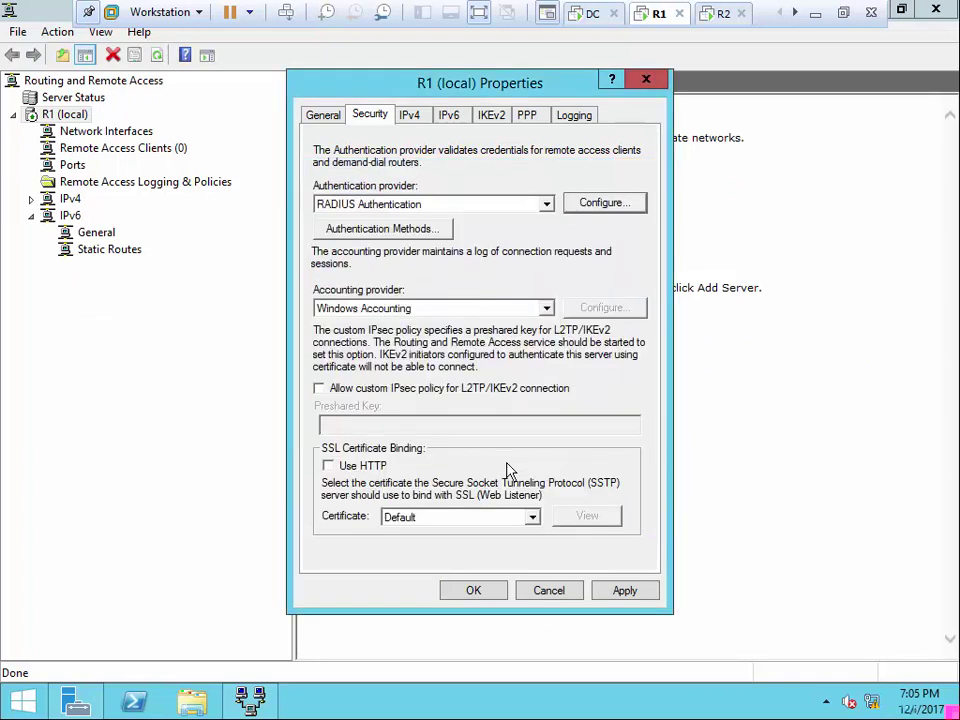
# Try RADIUS Accounting without changing its servers, then revert accounting to Windows Accounting
pyautogui.click(547, 309)
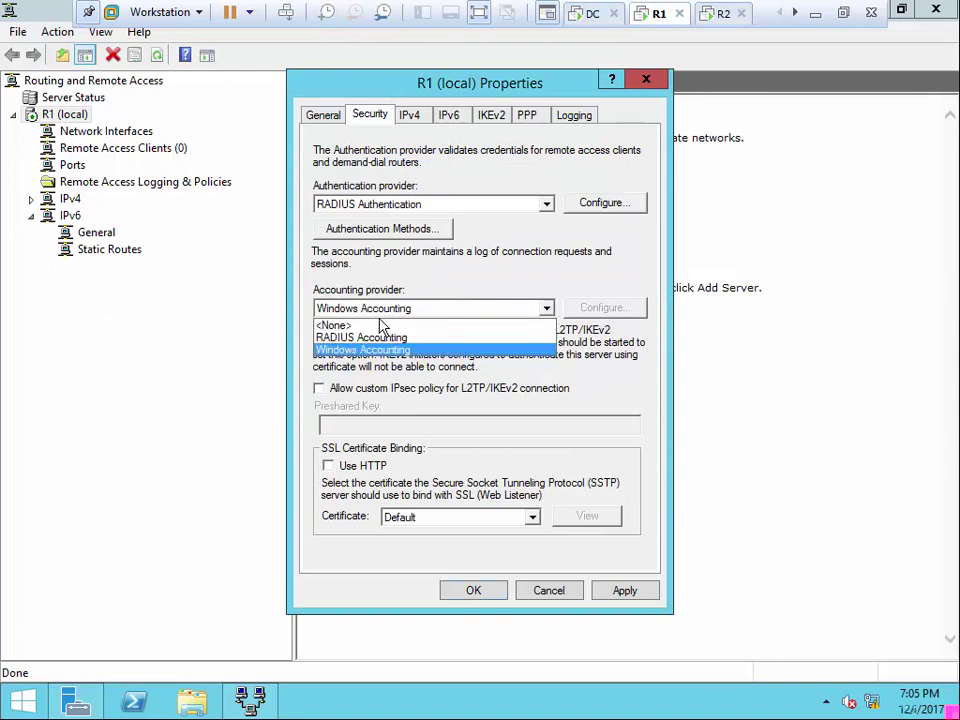
pyautogui.click(410, 337)
pyautogui.click(598, 310)
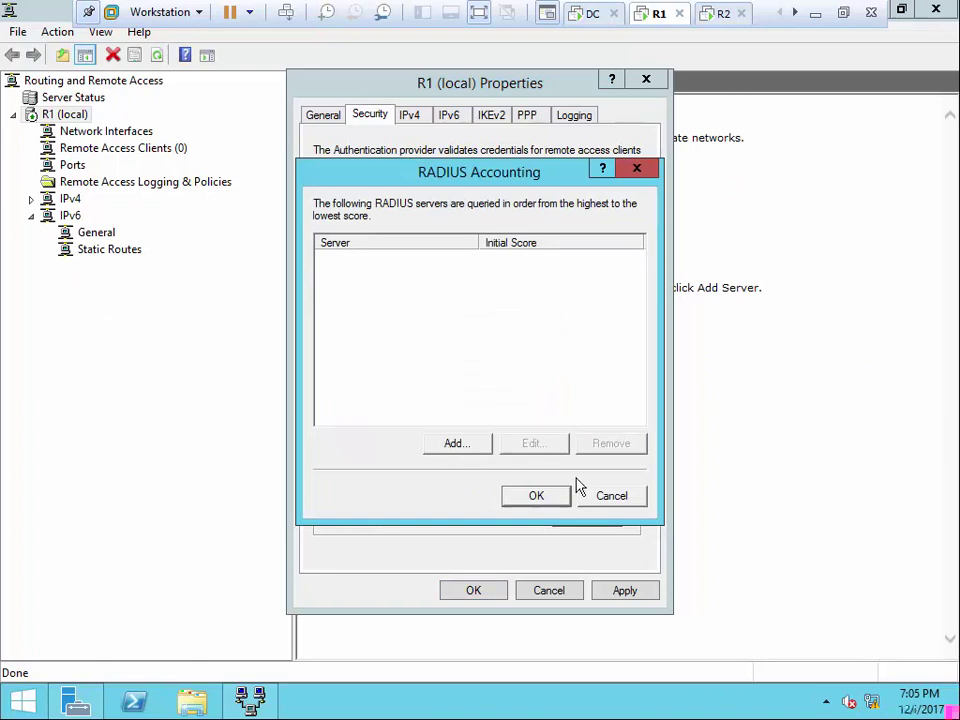
pyautogui.click(600, 498)
pyautogui.click(546, 310)
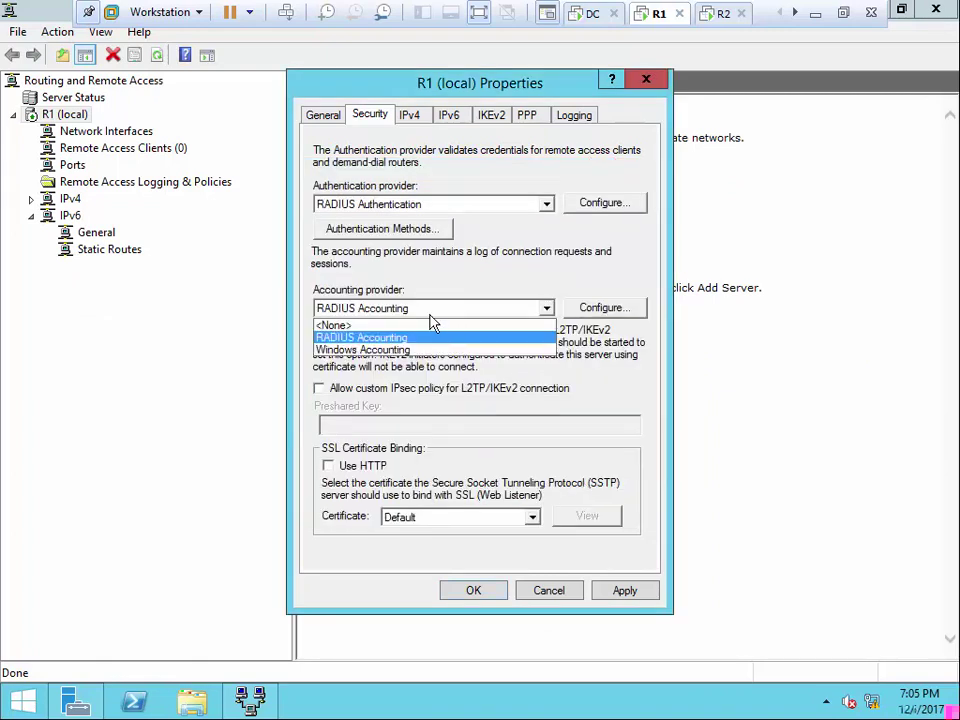
pyautogui.click(356, 347)
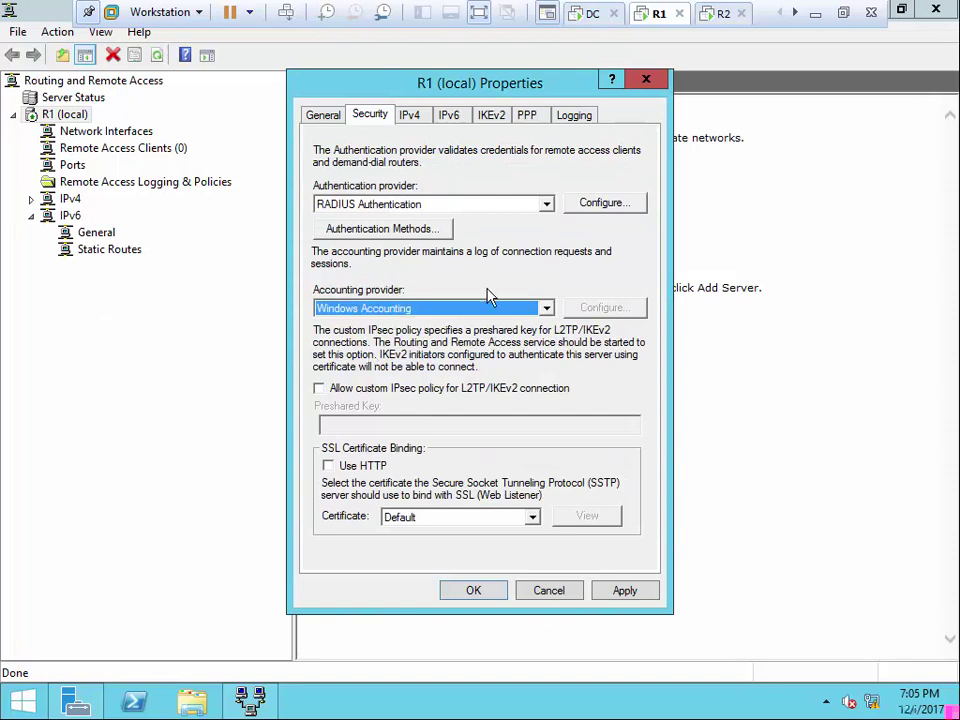
# Review the IPv4 and General tabs, then apply the Security settings
pyautogui.click(409, 118)
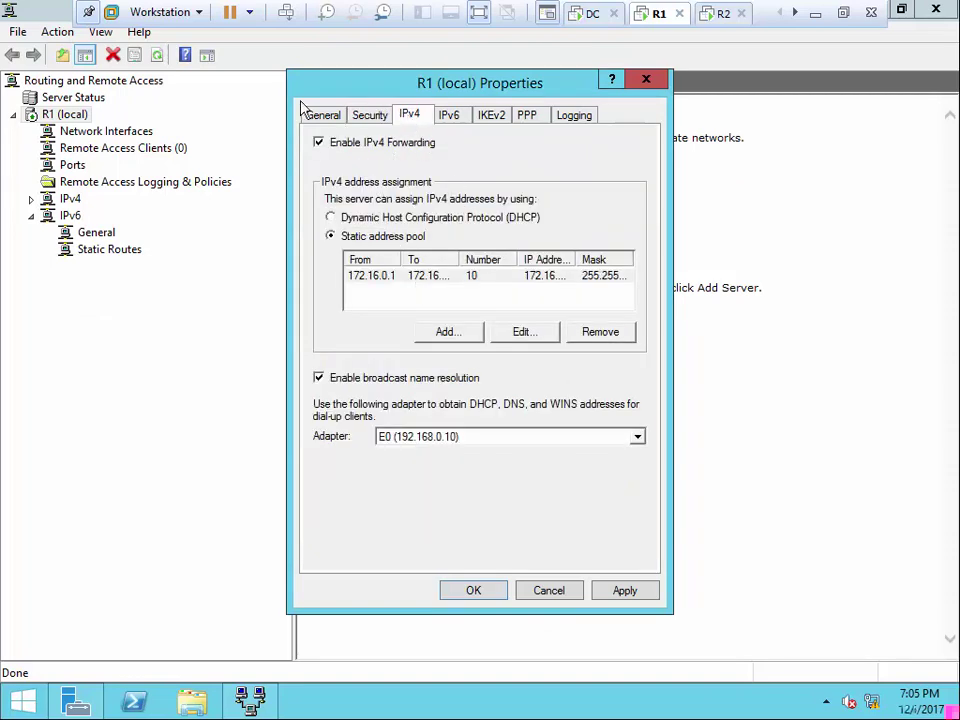
pyautogui.click(314, 117)
pyautogui.click(370, 115)
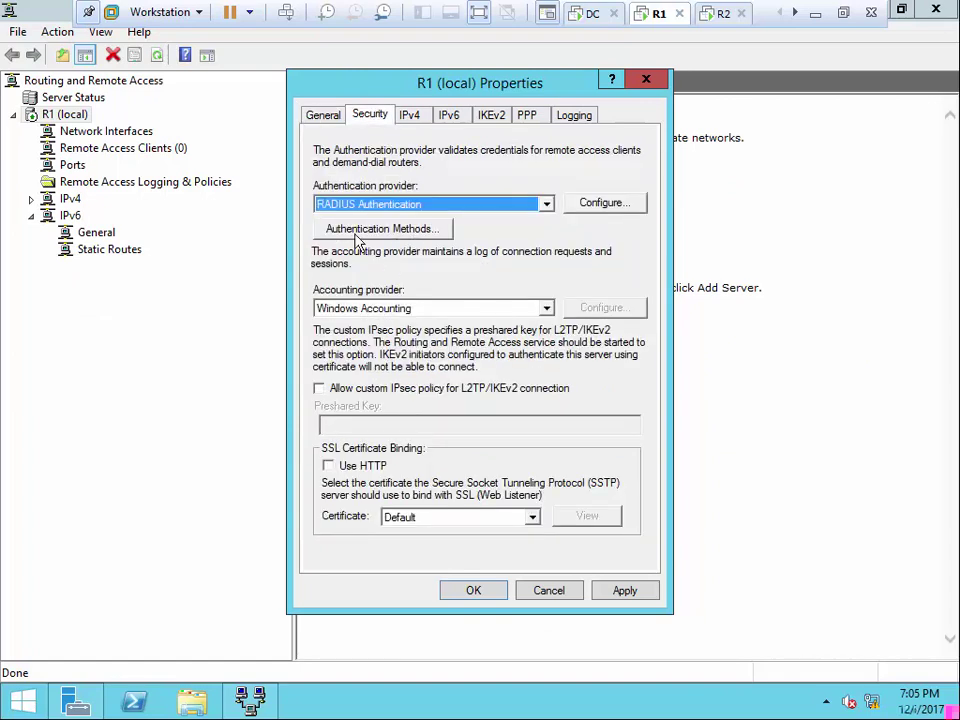
pyautogui.click(629, 592)
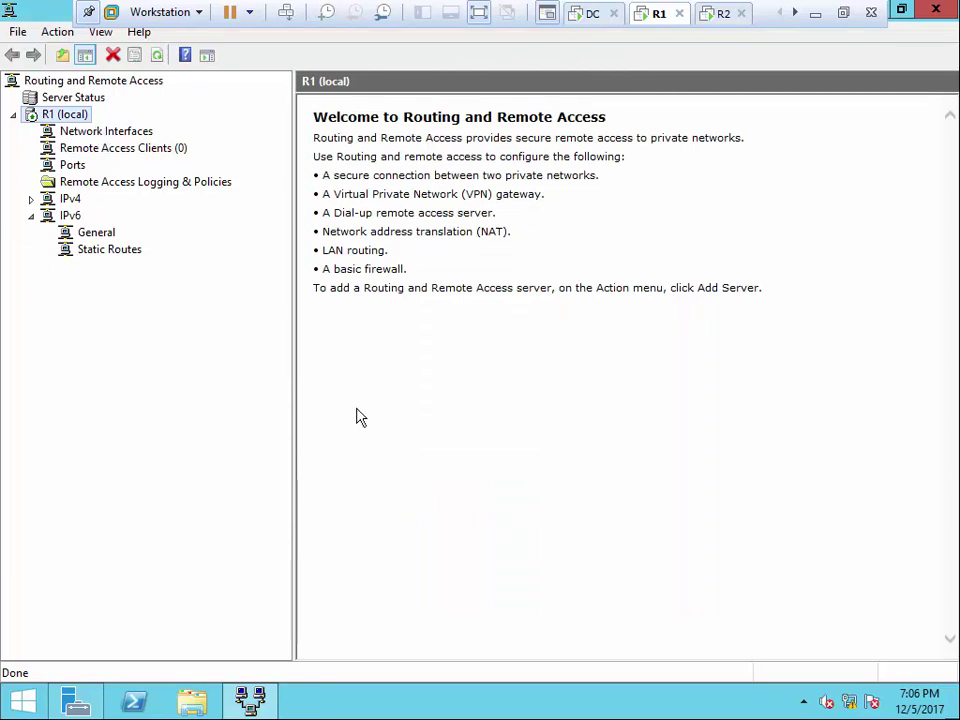
# Bring R1's Routing and Remote Access console forward, then move to R2's Network Interfaces list
pyautogui.click(895, 12)
pyautogui.click(890, 13)
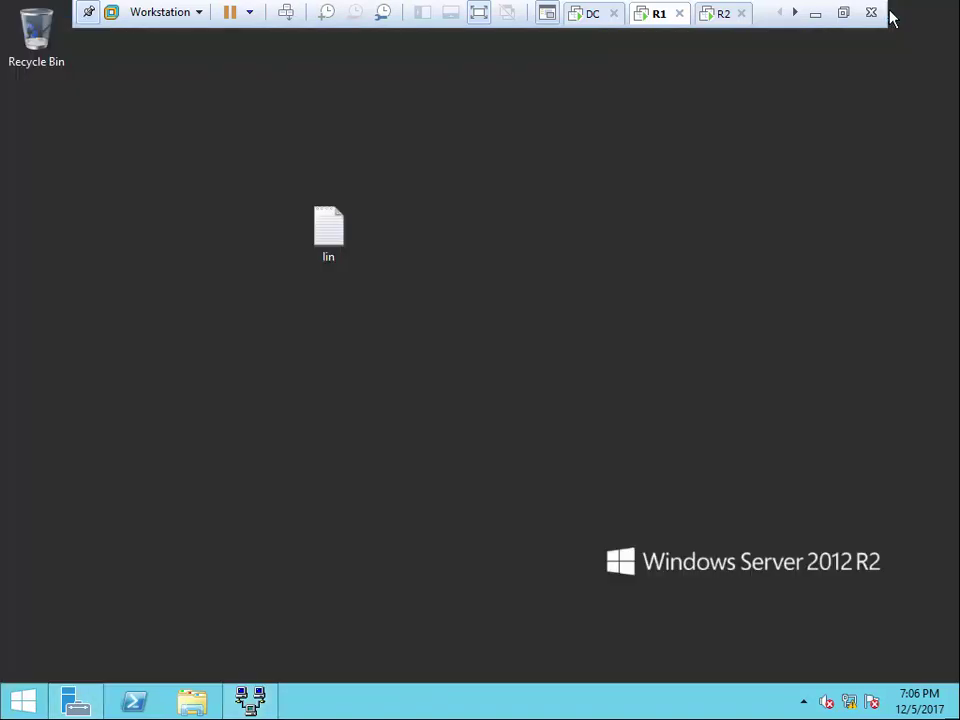
pyautogui.click(80, 700)
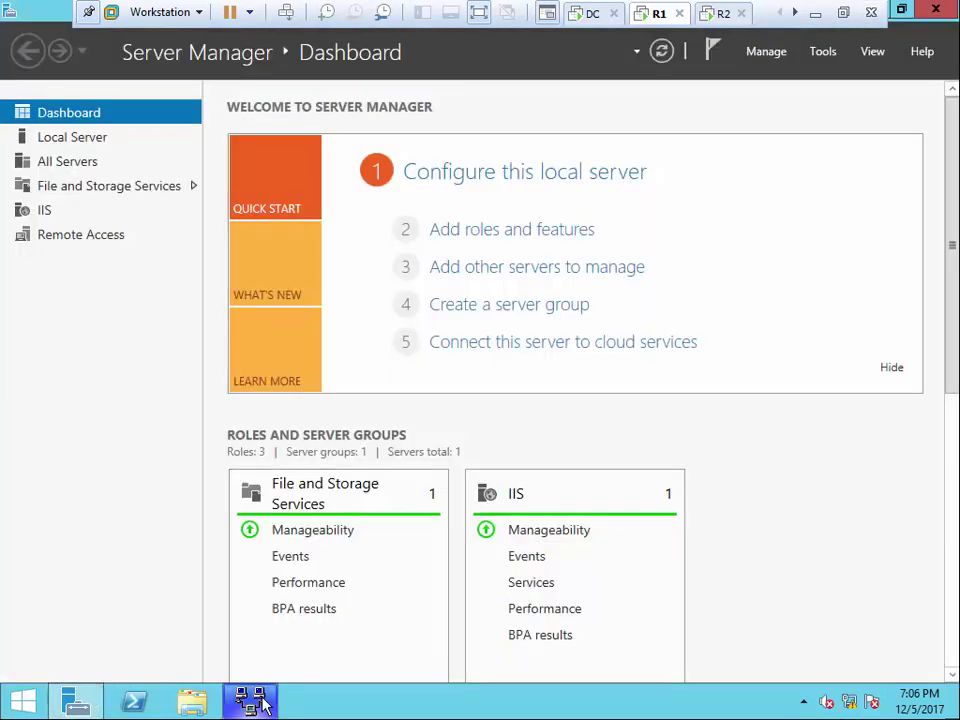
pyautogui.click(250, 700)
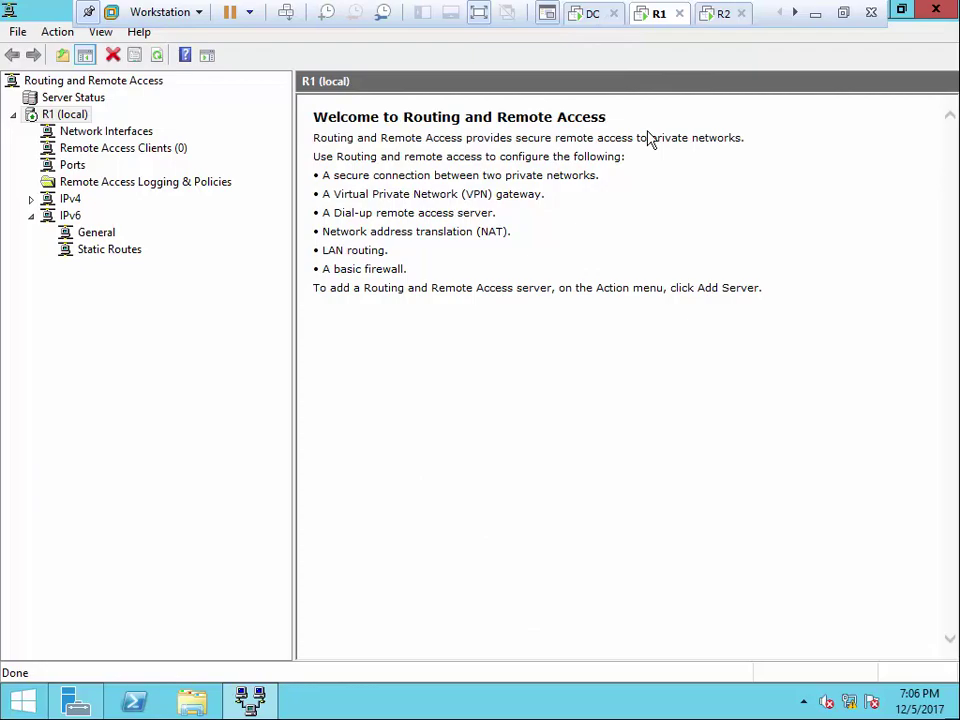
pyautogui.click(716, 22)
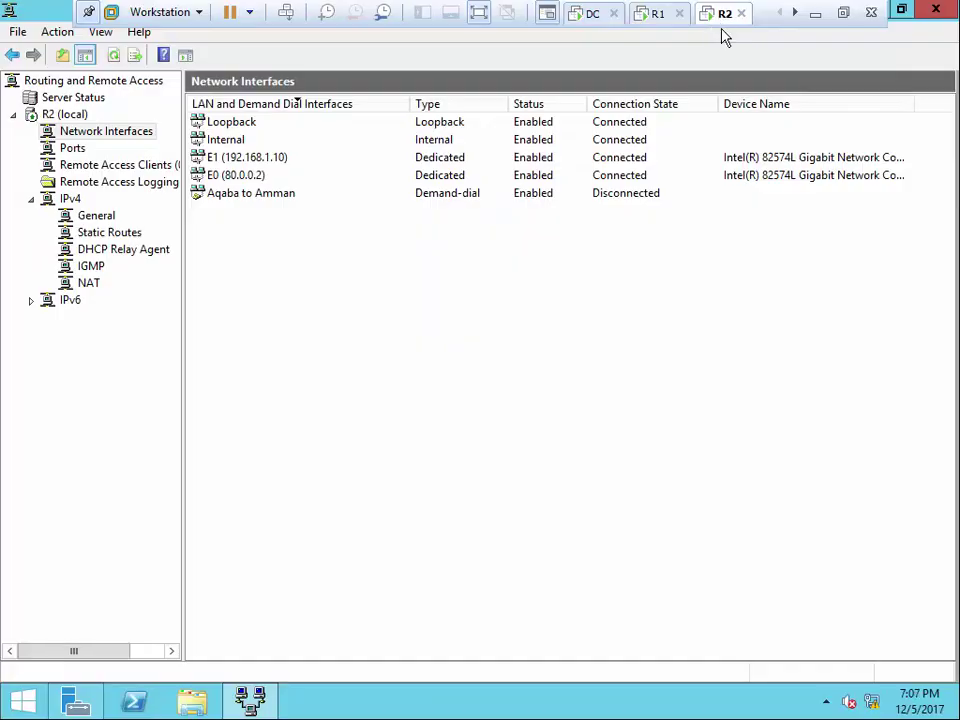
# Refresh R2's interface list and rerun the continuous ping to 192.168.0.1 on the client
pyautogui.rightClick(565, 236)
pyautogui.click(602, 272)
pyautogui.click(794, 12)
pyautogui.click(726, 14)
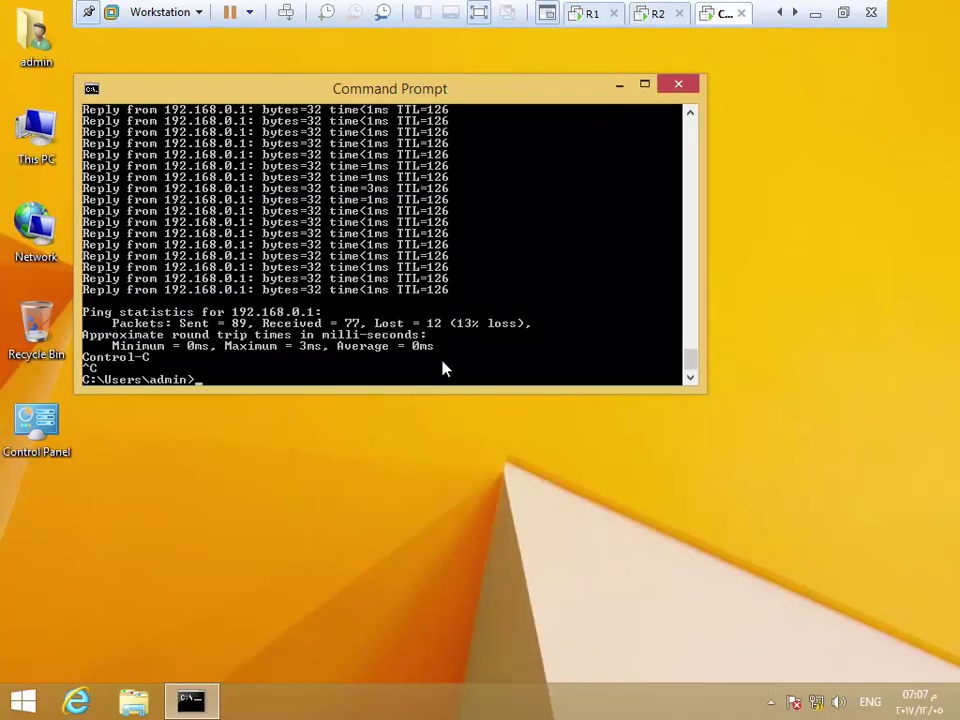
pyautogui.press('Up')
pyautogui.press('Return')
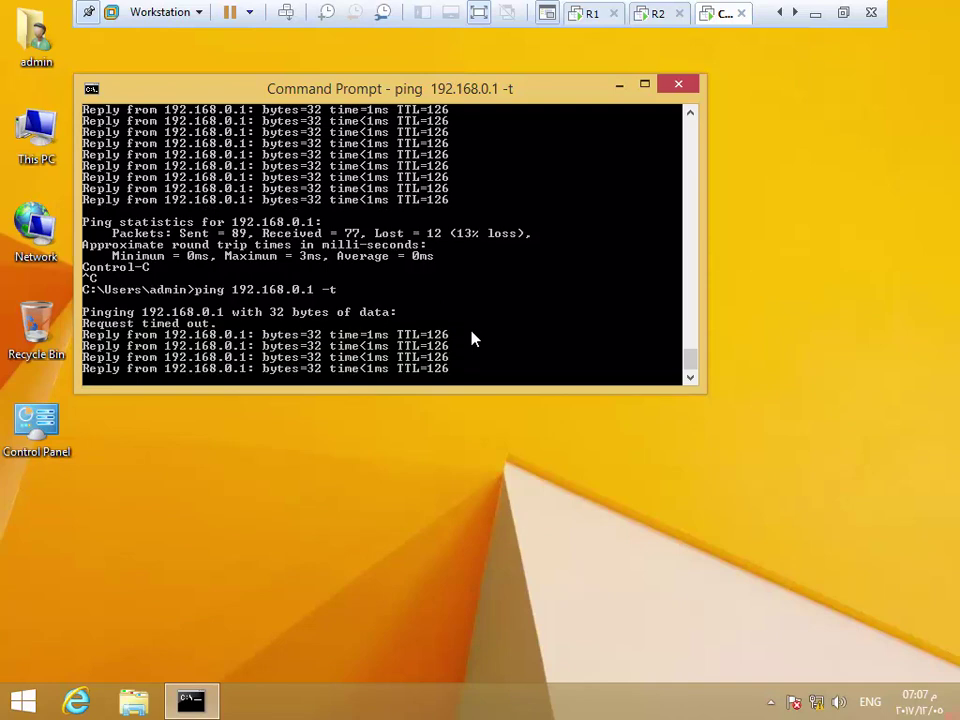
# Refresh R2's interfaces to confirm Aqaba to Amman connected, then list R1's Remote Access Clients
pyautogui.click(658, 20)
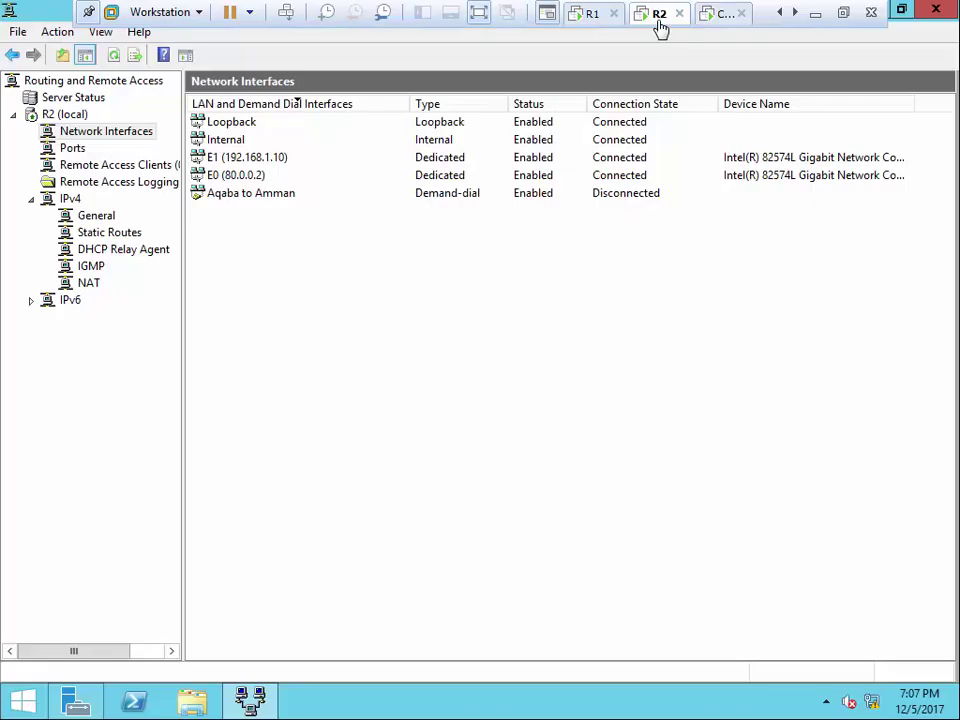
pyautogui.rightClick(568, 295)
pyautogui.click(570, 329)
pyautogui.click(592, 15)
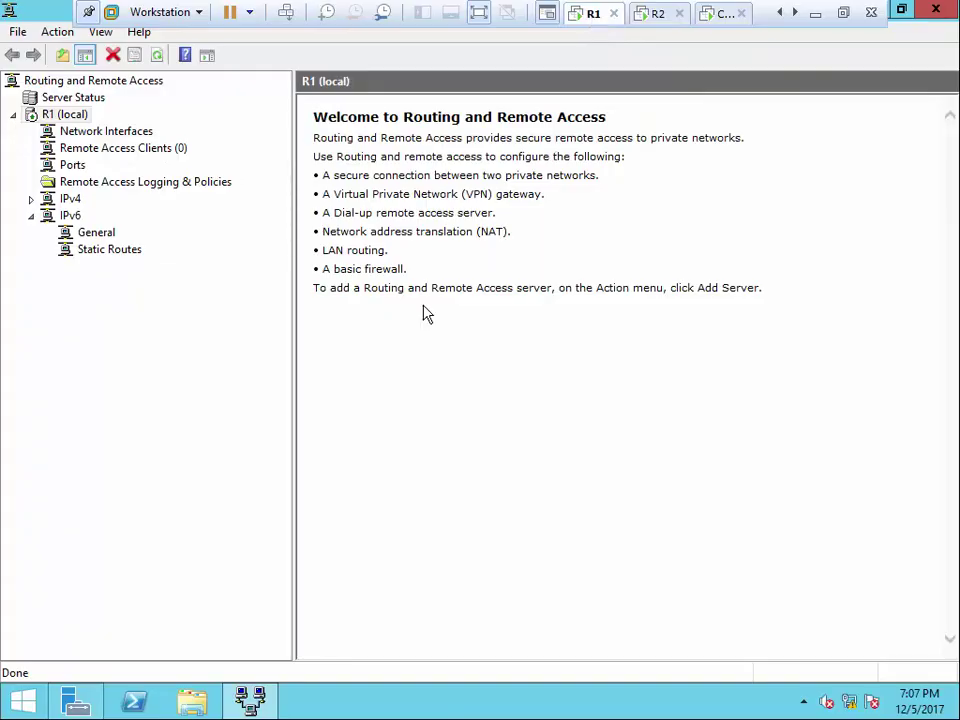
pyautogui.click(150, 147)
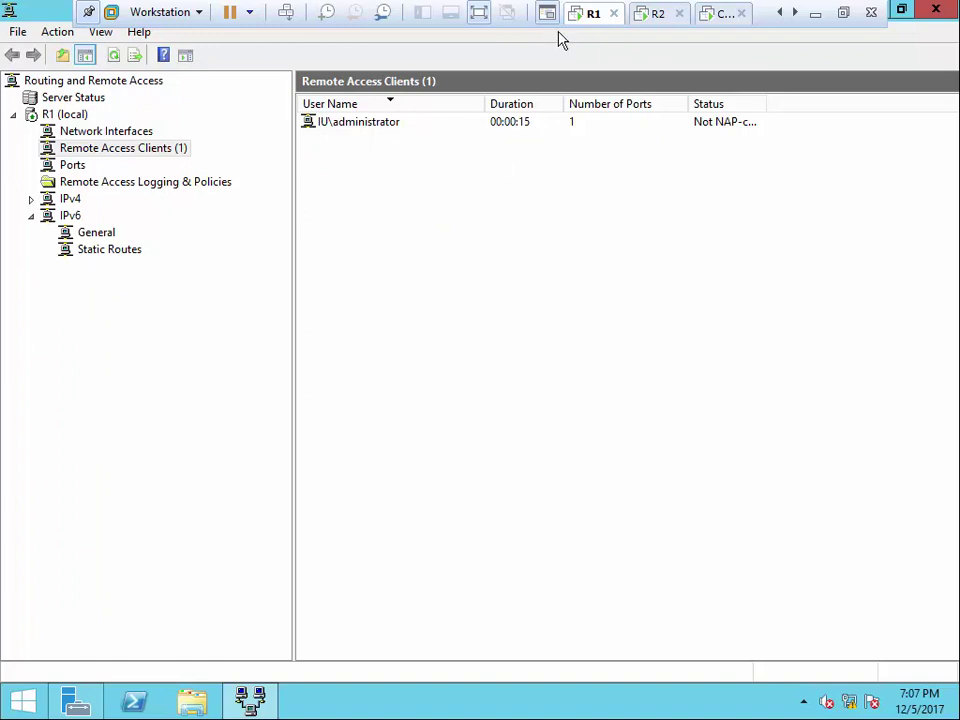
# On DC, review the Administrator account's Dial-in network access permission, then cancel and close ADUC
pyautogui.click(780, 14)
pyautogui.click(592, 14)
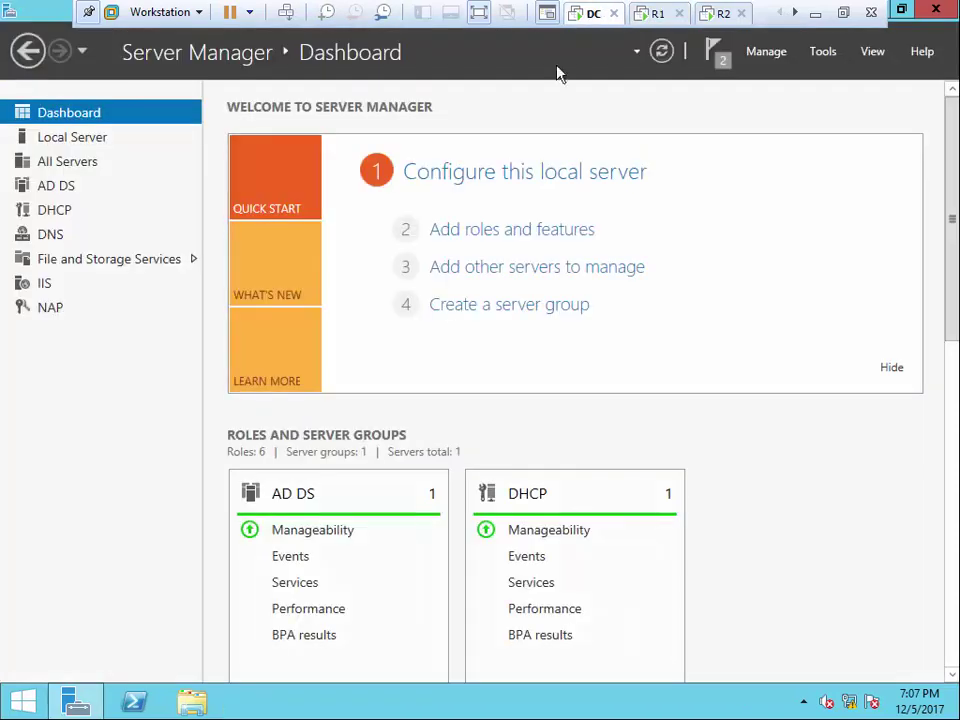
pyautogui.click(822, 52)
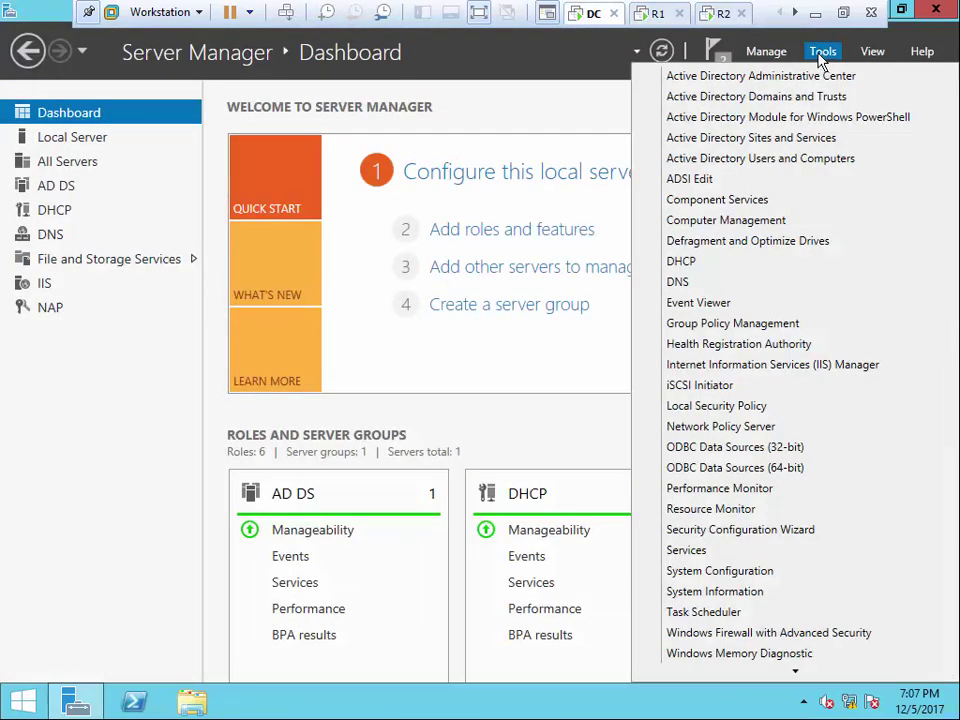
pyautogui.click(746, 160)
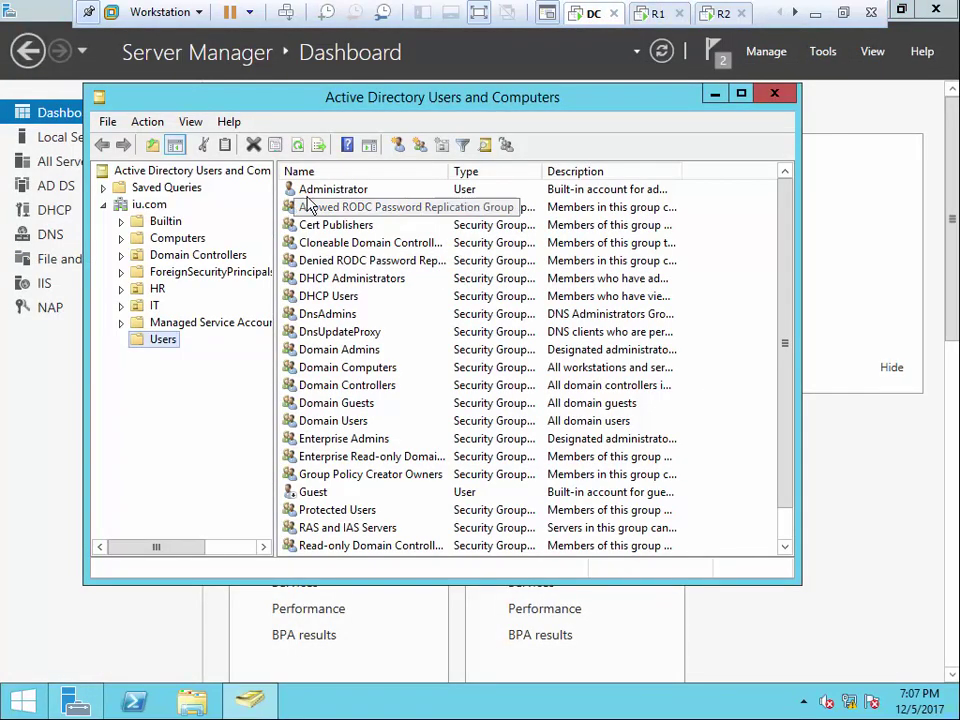
pyautogui.doubleClick(338, 189)
pyautogui.click(394, 125)
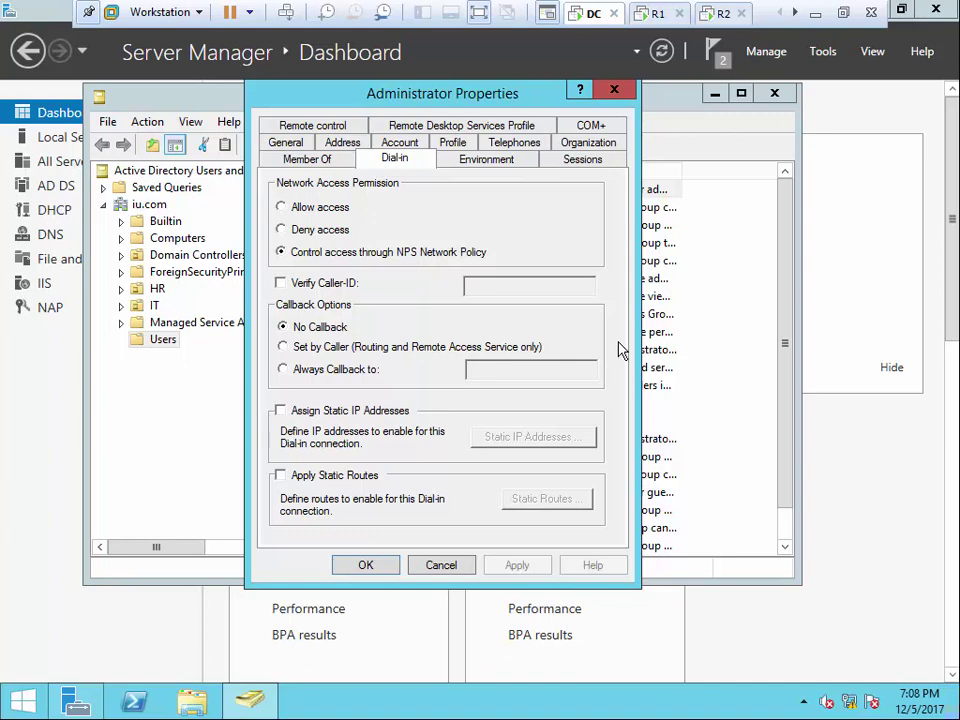
pyautogui.click(465, 567)
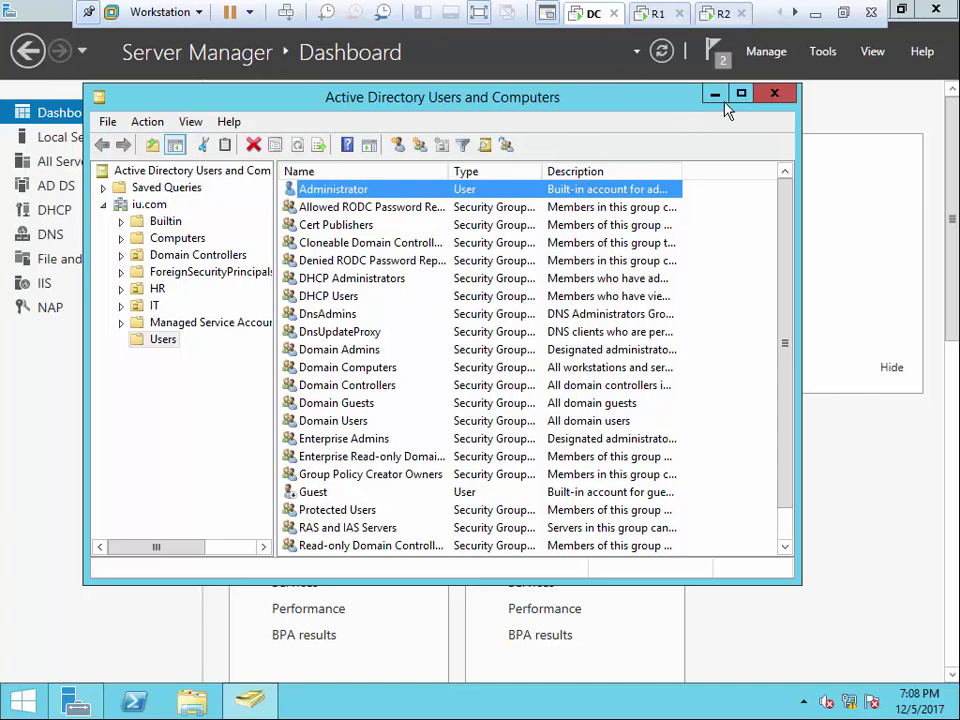
pyautogui.click(774, 93)
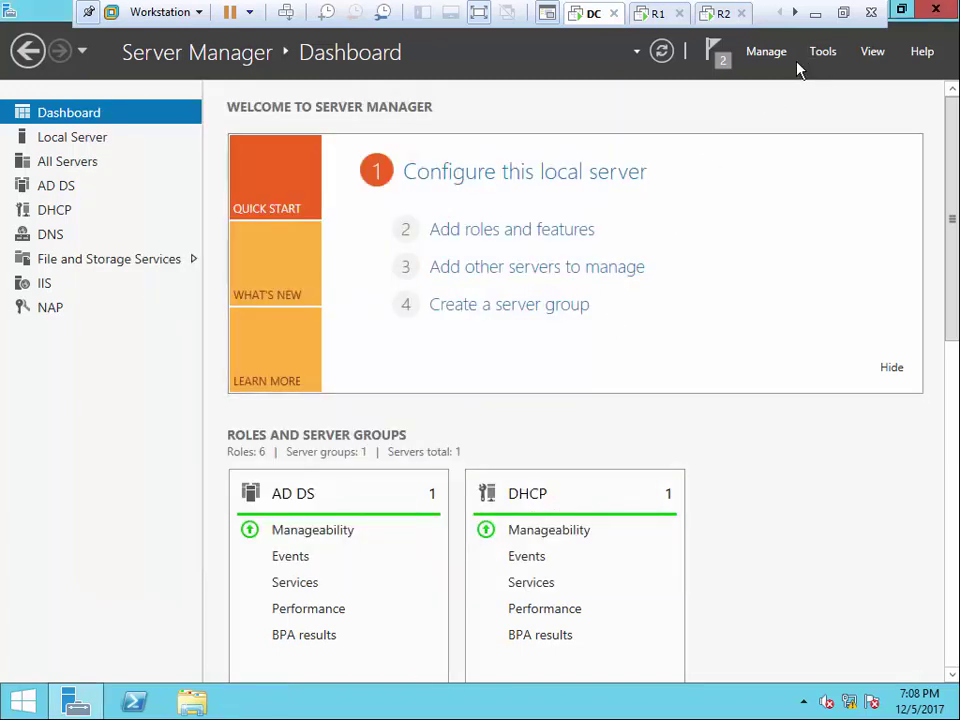
# Dismiss DC's Tools menu and switch to the client VM to watch the ping replies
pyautogui.click(822, 51)
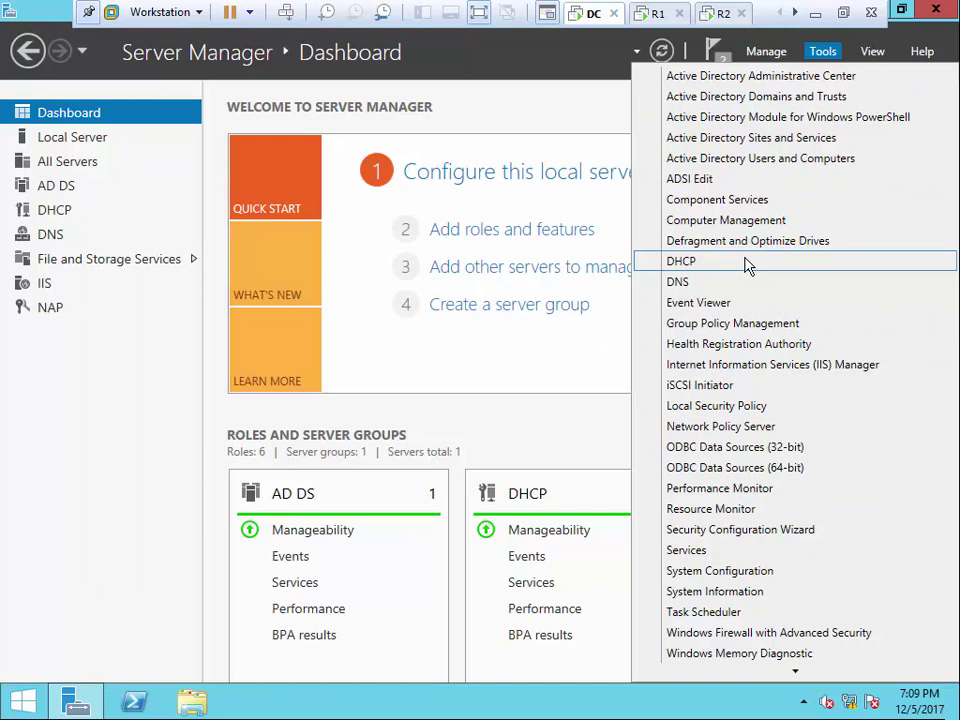
pyautogui.click(561, 111)
pyautogui.click(795, 12)
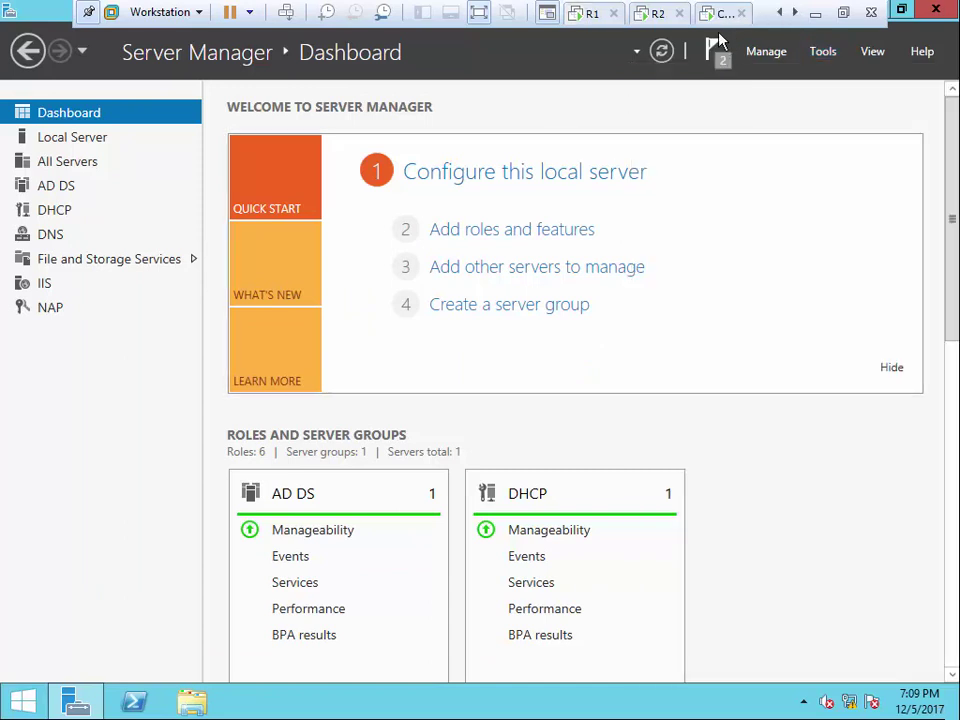
pyautogui.click(722, 13)
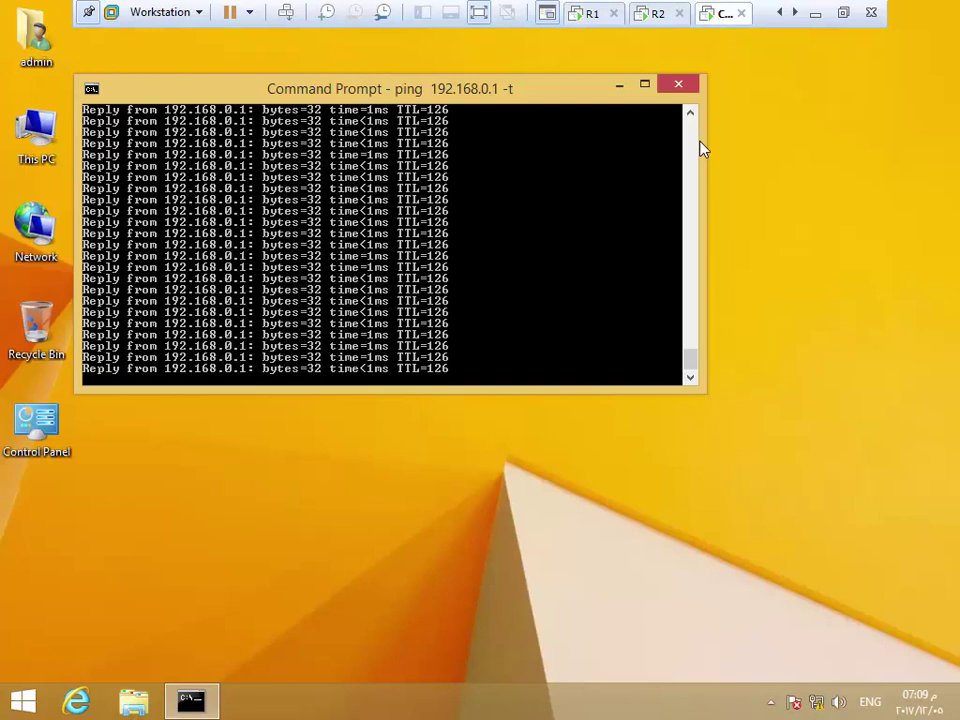